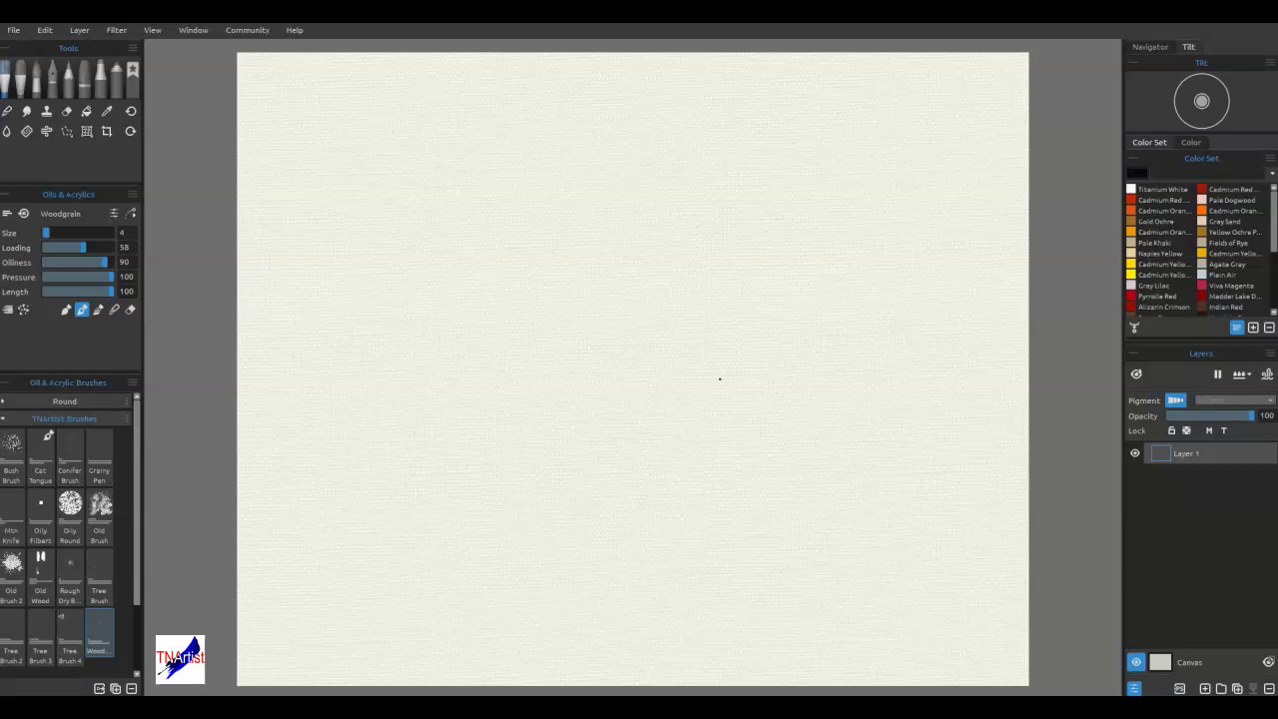
{"action": "left_click", "coordinate": [719, 378]}
{"action": "scroll", "coordinate": [1214, 244], "scroll_direction": "down", "scroll_amount": 4}
{"action": "scroll", "coordinate": [1212, 242], "scroll_direction": "up", "scroll_amount": 4}
Outline a jagged diagonal band across the canvas, from the lower left up to the right edge, with a freehand selection set to add.
{"action": "left_click", "coordinate": [66, 131]}
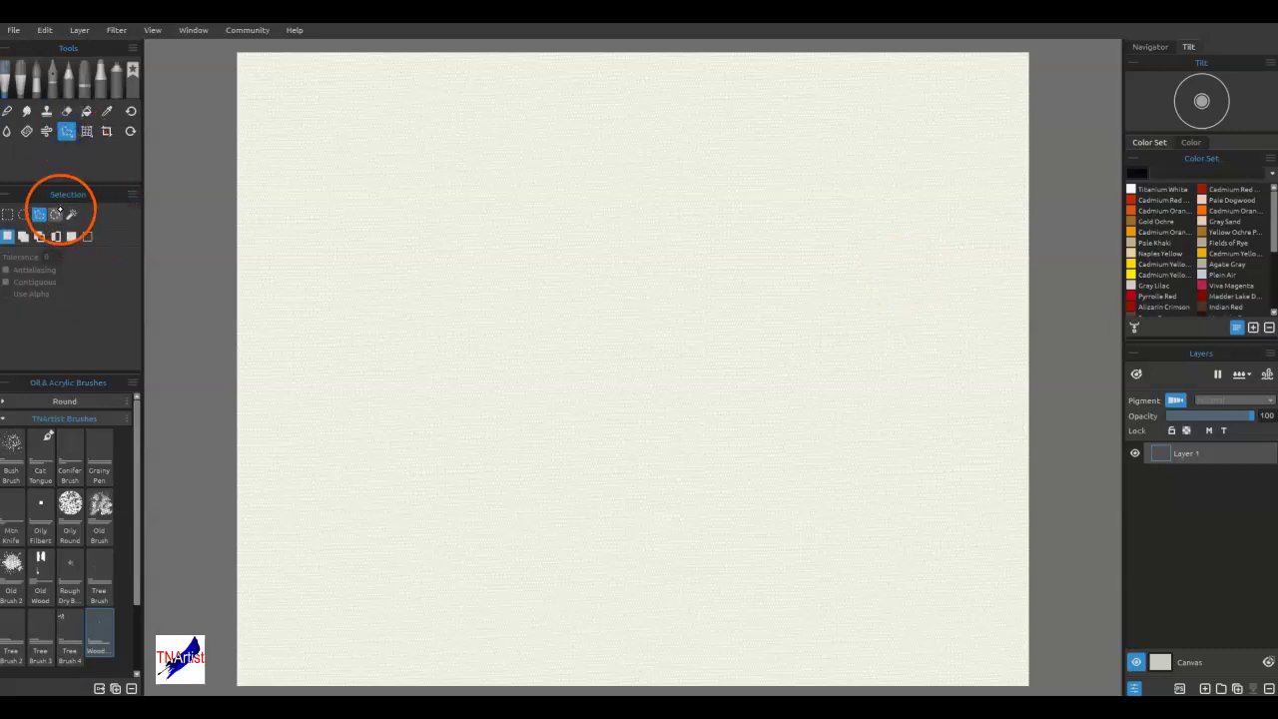
{"action": "left_click", "coordinate": [57, 216]}
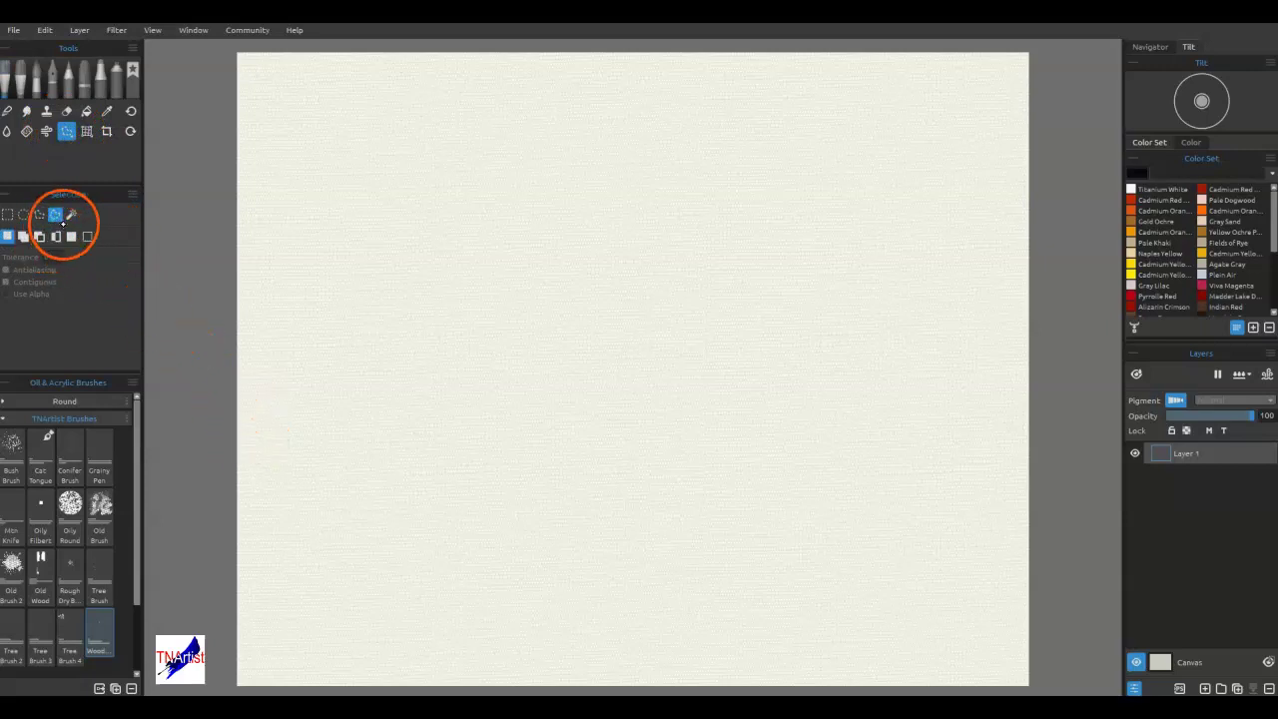
{"action": "left_click", "coordinate": [26, 238]}
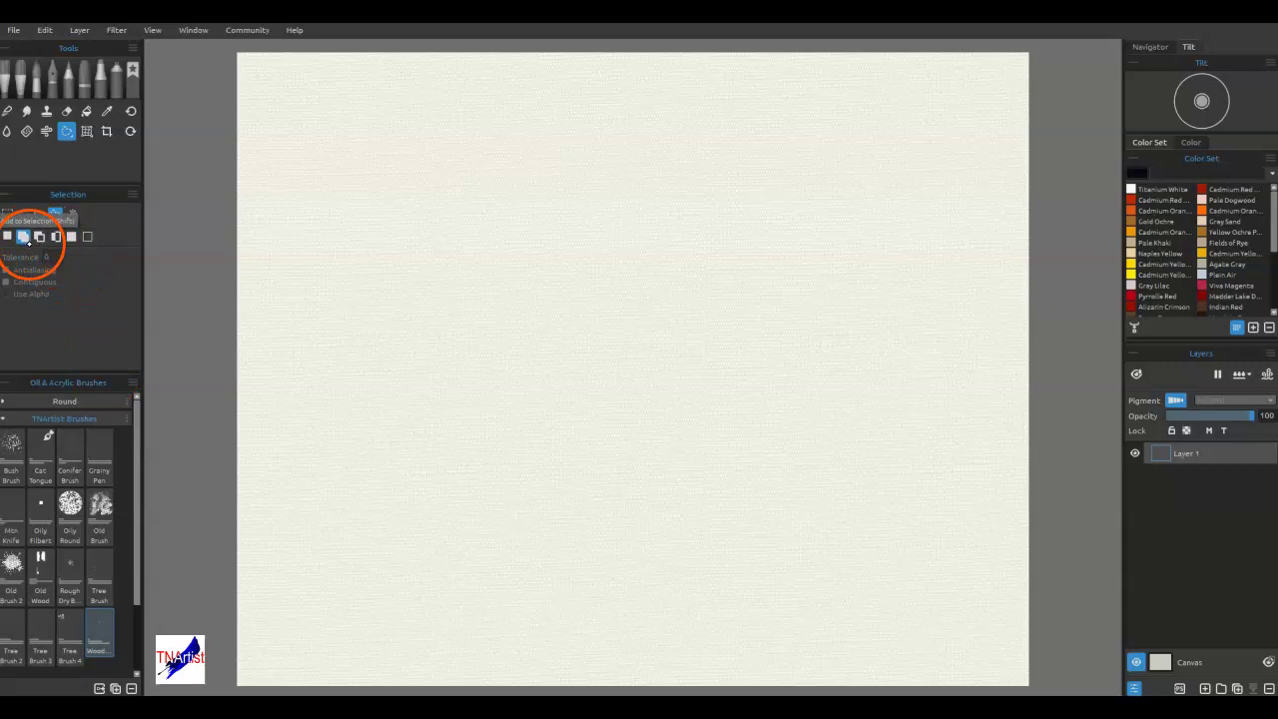
{"action": "left_click_drag", "start_coordinate": [207, 415], "coordinate": [520, 399]}
{"action": "mouse_move", "coordinate": [668, 360]}
{"action": "left_mouse_down"}
{"action": "mouse_move", "coordinate": [870, 351]}
{"action": "mouse_move", "coordinate": [909, 321]}
{"action": "left_mouse_up"}
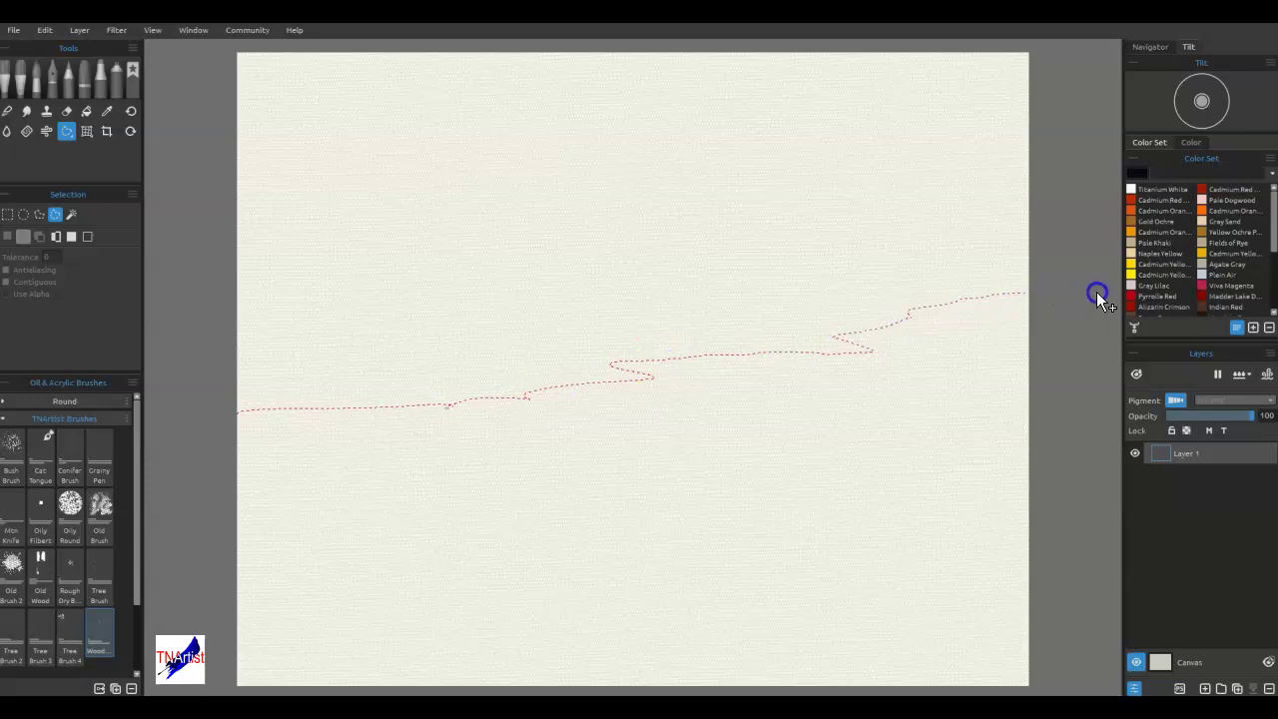
{"action": "mouse_move", "coordinate": [851, 501]}
{"action": "left_mouse_down"}
{"action": "mouse_move", "coordinate": [664, 584]}
{"action": "mouse_move", "coordinate": [510, 619]}
{"action": "mouse_move", "coordinate": [433, 666]}
{"action": "mouse_move", "coordinate": [354, 690]}
{"action": "mouse_move", "coordinate": [251, 690]}
{"action": "mouse_move", "coordinate": [199, 623]}
{"action": "mouse_move", "coordinate": [168, 472]}
{"action": "left_mouse_up"}
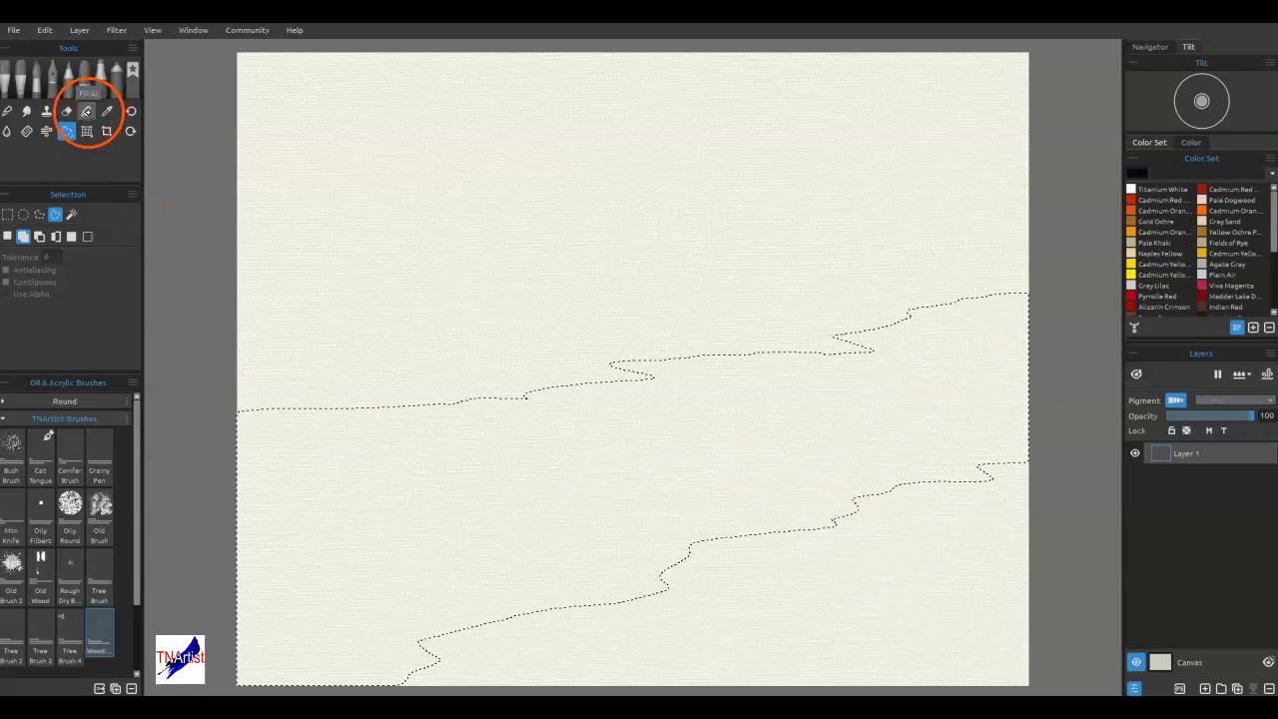
Fill the selected diagonal band with the near-black colour and choose Bone Black as the current colour.
{"action": "left_click", "coordinate": [87, 112]}
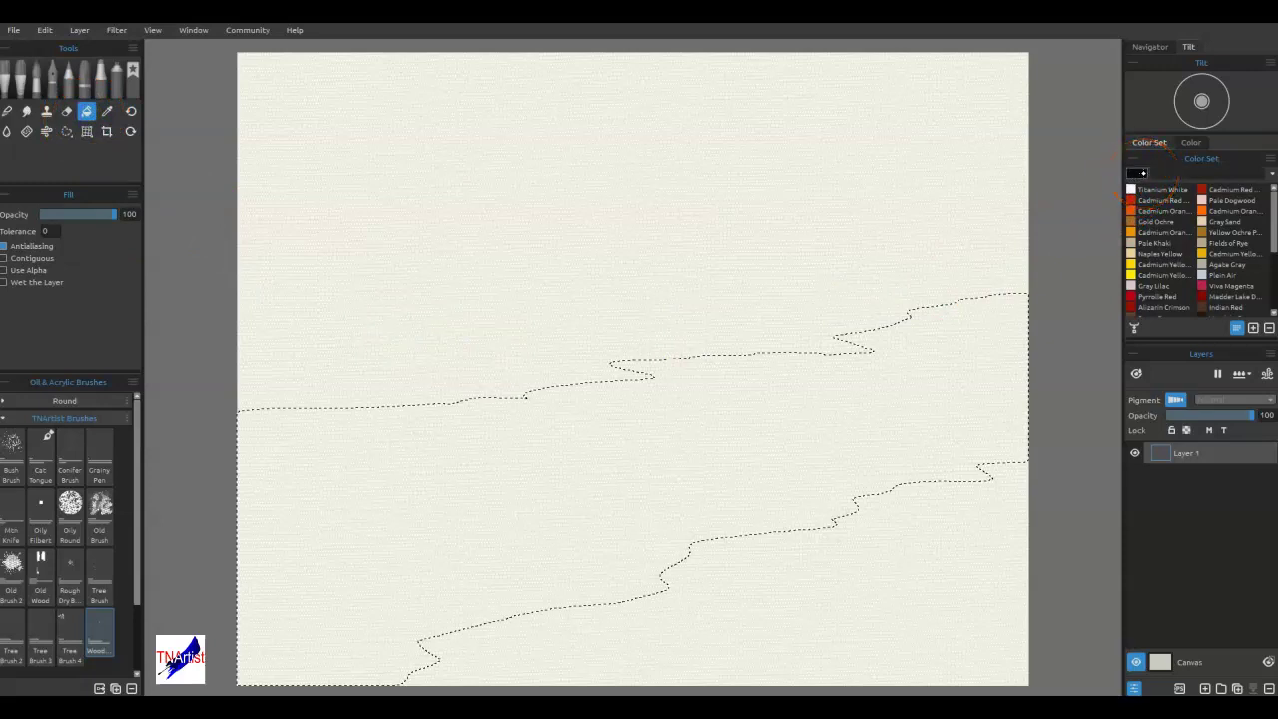
{"action": "scroll", "coordinate": [1164, 242], "scroll_direction": "down", "scroll_amount": 5}
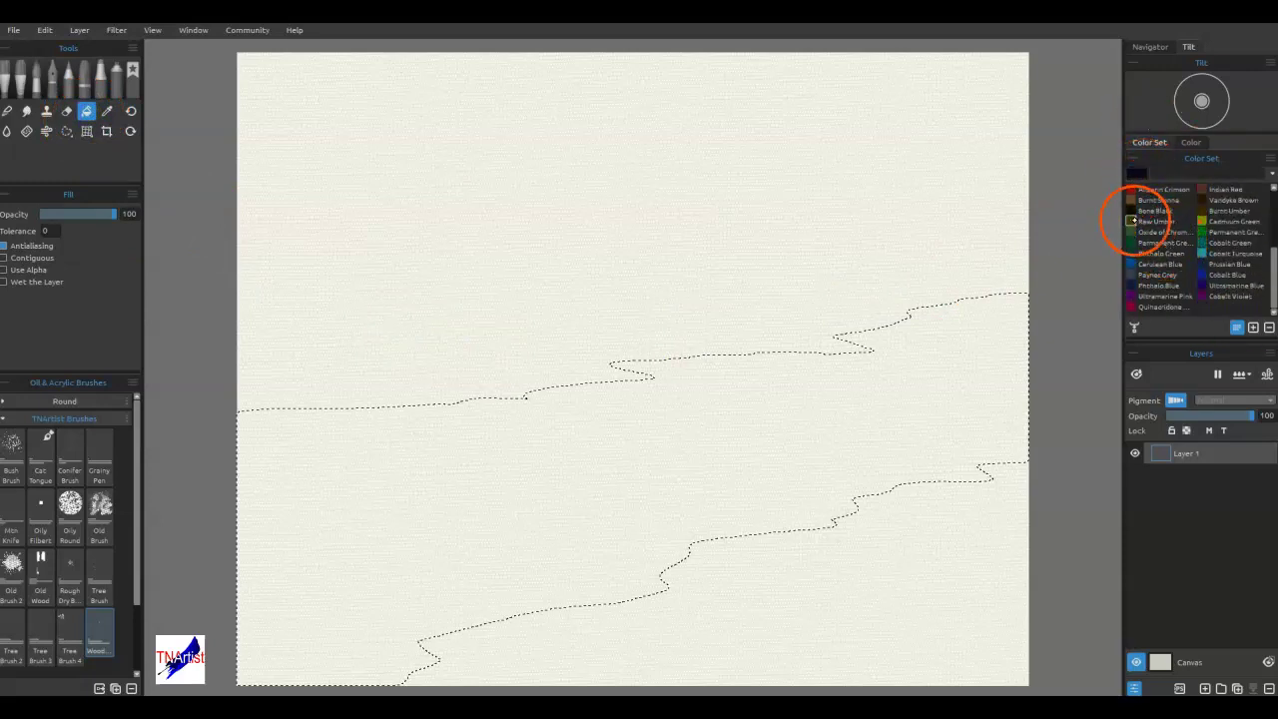
{"action": "left_click", "coordinate": [907, 435]}
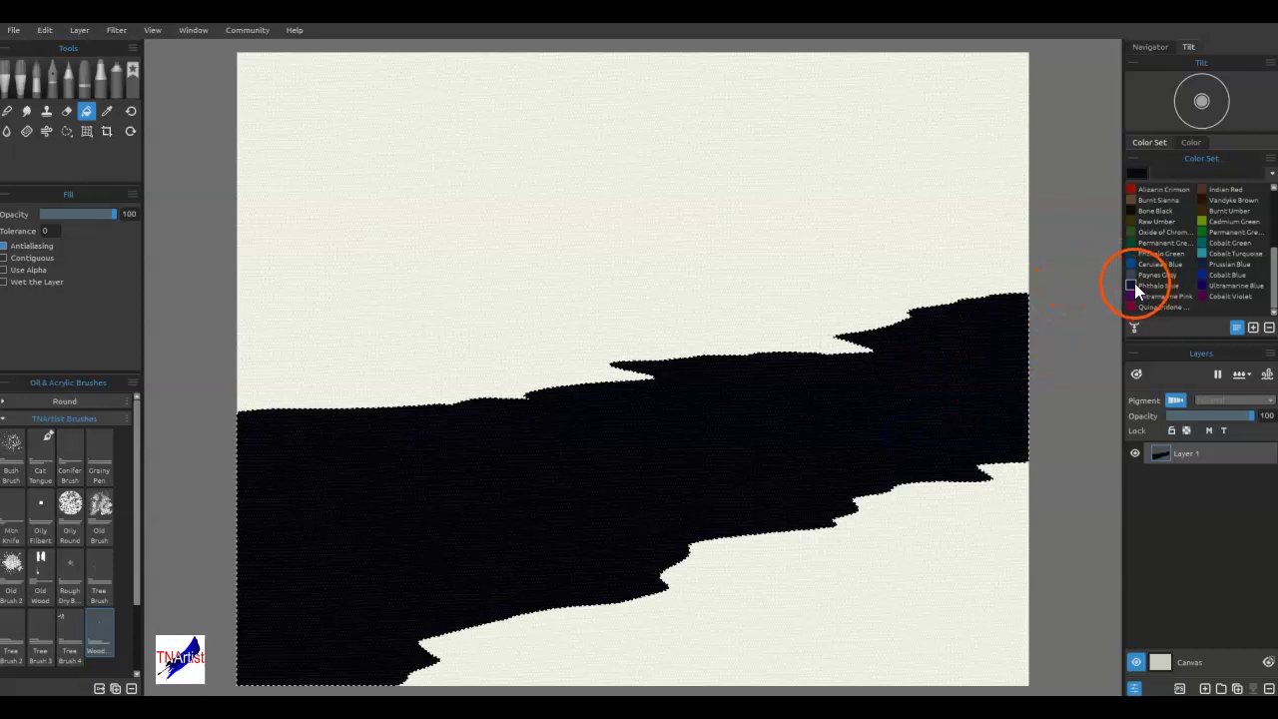
{"action": "left_click", "coordinate": [1138, 210]}
{"action": "left_click", "coordinate": [1133, 212]}
On a new layer, clear the band's selection and lasso a large cloud-like patch along the band's lower edge in the canvas's lower right.
{"action": "left_click", "coordinate": [1206, 689]}
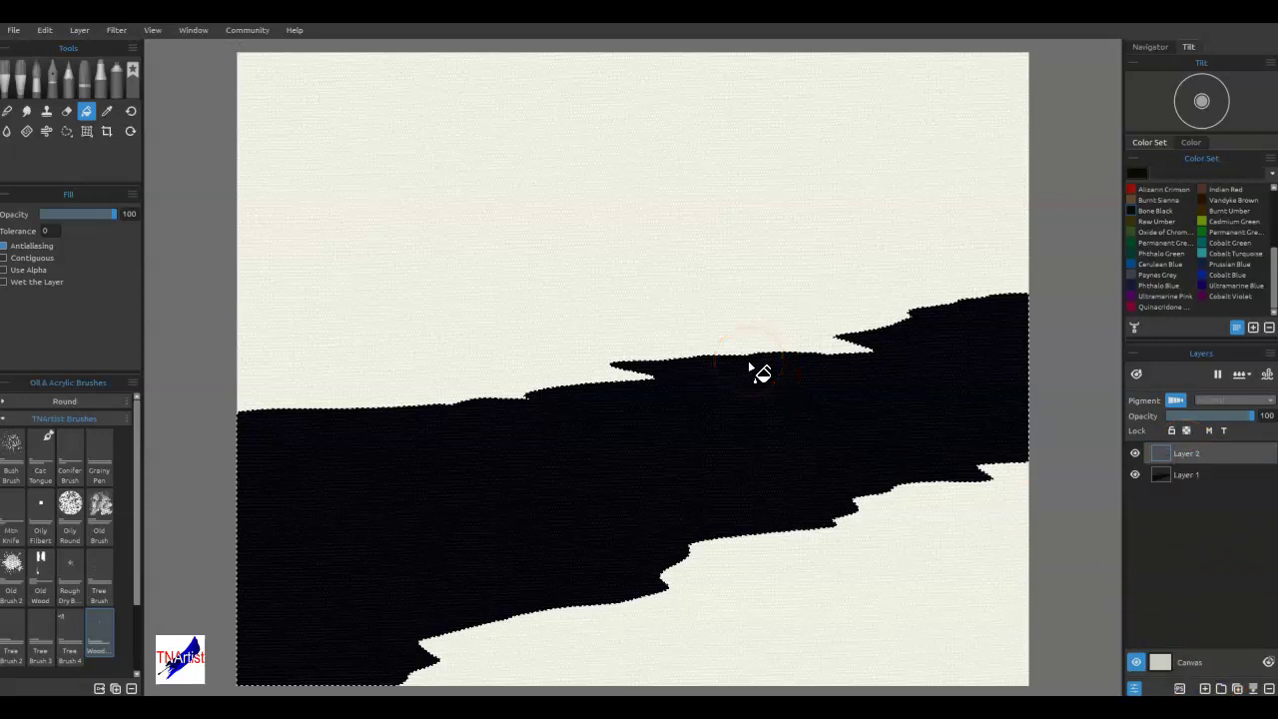
{"action": "key", "text": "ctrl+d"}
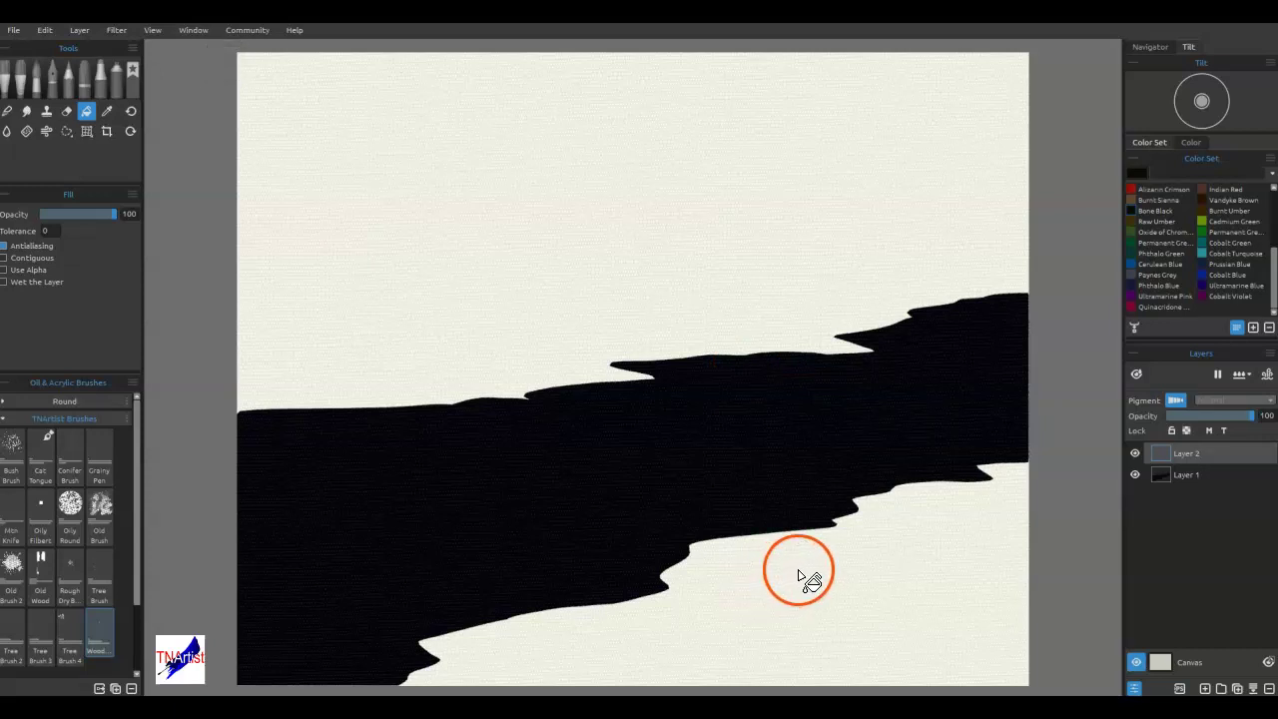
{"action": "left_click", "coordinate": [66, 131]}
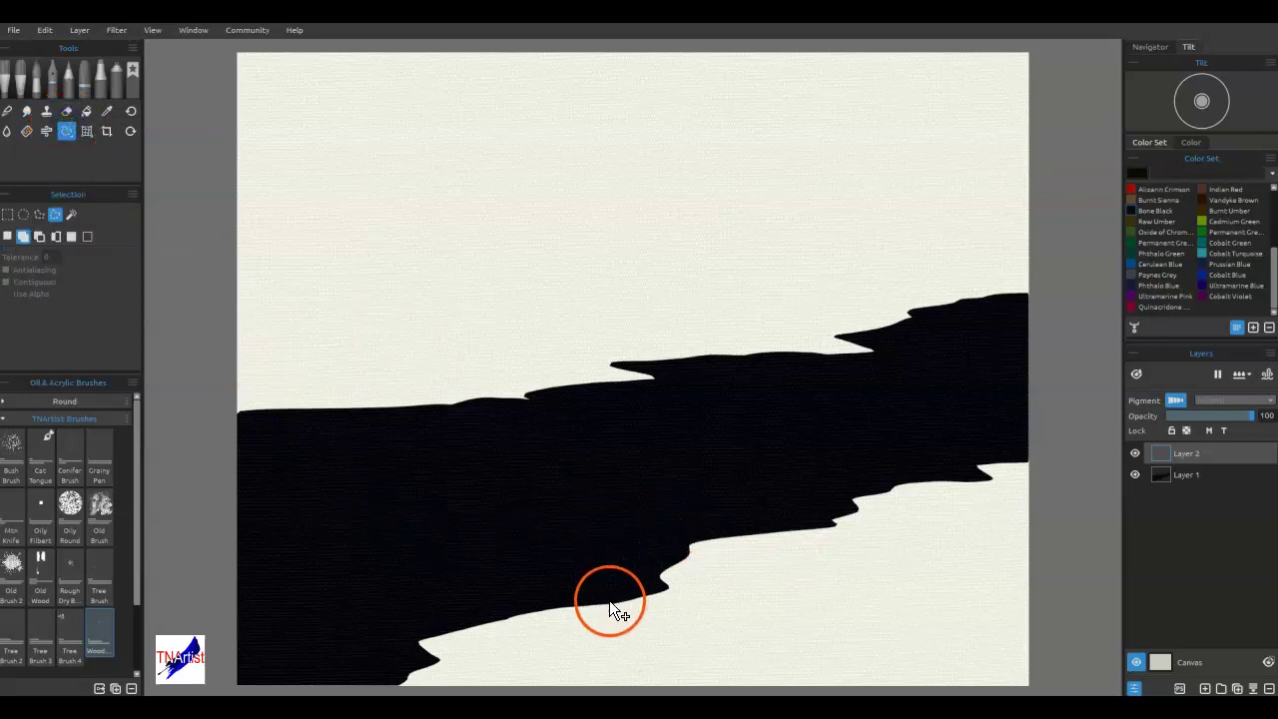
{"action": "left_click_drag", "start_coordinate": [536, 622], "coordinate": [536, 619]}
{"action": "left_click_drag", "start_coordinate": [635, 578], "coordinate": [678, 541]}
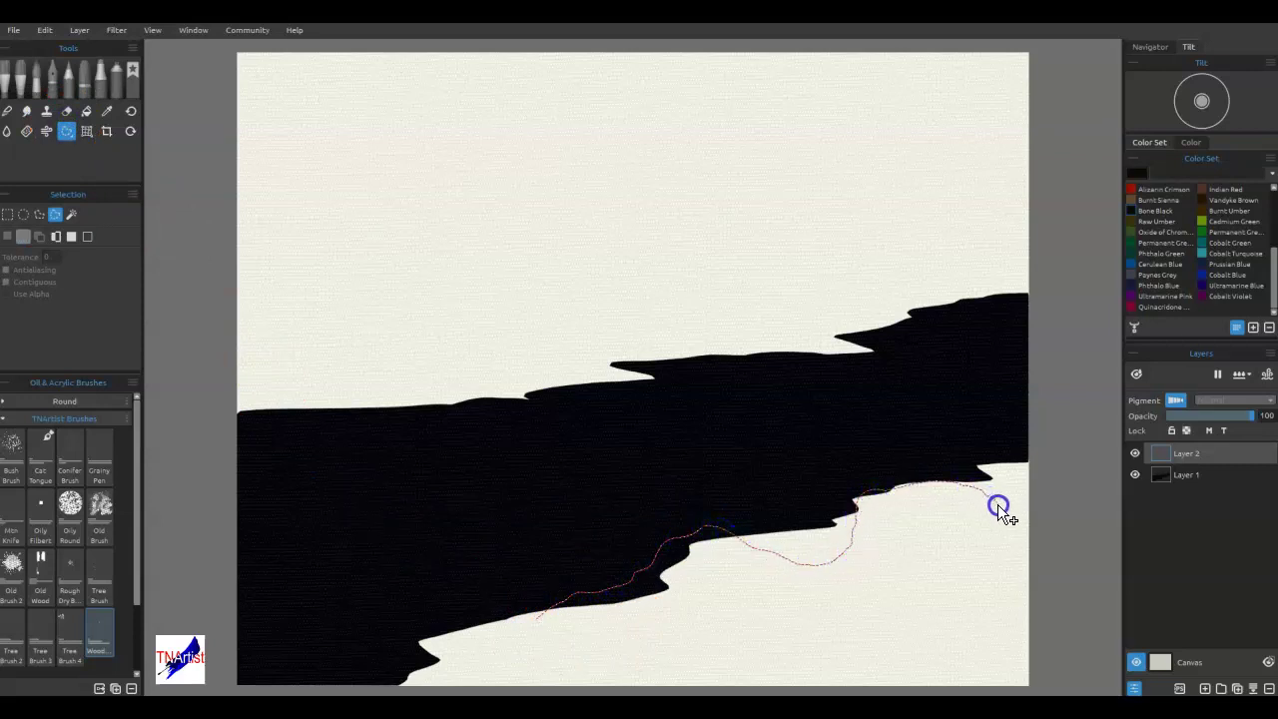
{"action": "mouse_move", "coordinate": [1031, 604]}
{"action": "left_mouse_down"}
{"action": "mouse_move", "coordinate": [808, 685]}
{"action": "mouse_move", "coordinate": [594, 673]}
{"action": "mouse_move", "coordinate": [530, 617]}
{"action": "mouse_move", "coordinate": [540, 610]}
{"action": "mouse_move", "coordinate": [548, 631]}
{"action": "left_mouse_up"}
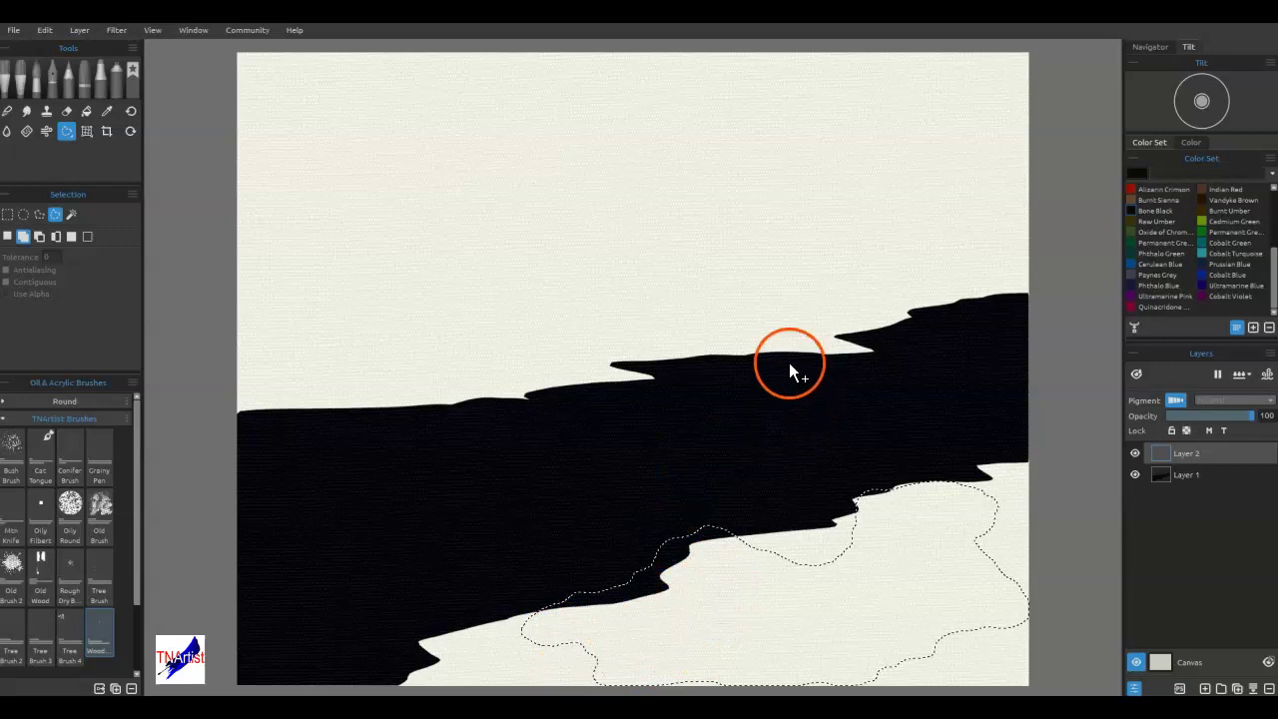
Add three irregular patches along the band's upper edge to the selection: a long central one, a small one left of it and a large one right.
{"action": "left_click_drag", "start_coordinate": [834, 338], "coordinate": [768, 290]}
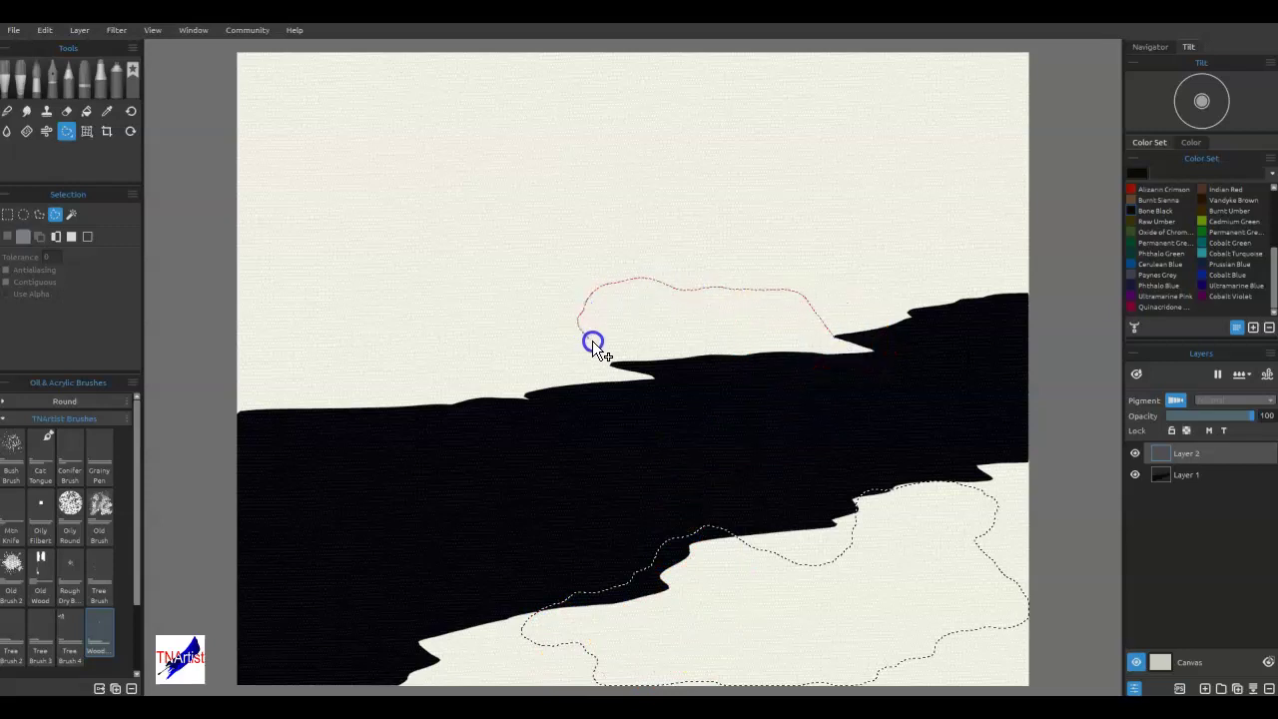
{"action": "mouse_move", "coordinate": [546, 359]}
{"action": "left_mouse_down"}
{"action": "mouse_move", "coordinate": [619, 347]}
{"action": "mouse_move", "coordinate": [873, 353]}
{"action": "mouse_move", "coordinate": [841, 334]}
{"action": "left_mouse_up"}
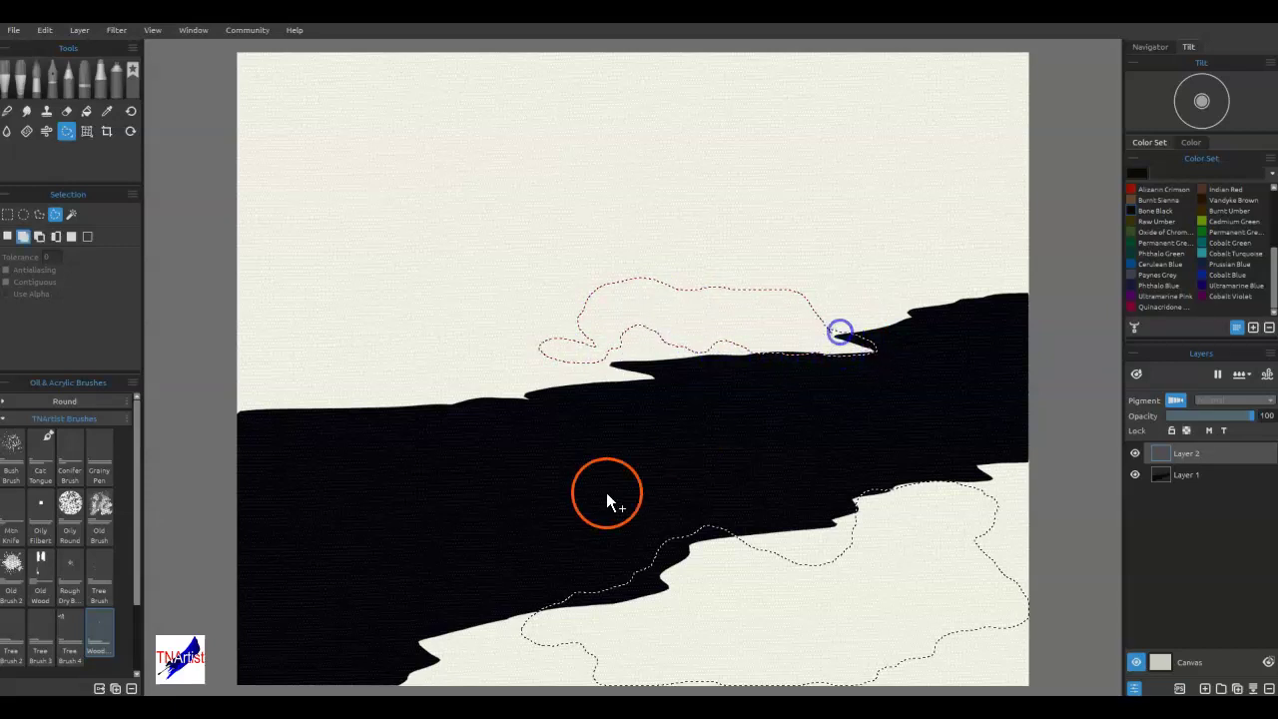
{"action": "mouse_move", "coordinate": [440, 366]}
{"action": "left_mouse_down"}
{"action": "mouse_move", "coordinate": [507, 390]}
{"action": "mouse_move", "coordinate": [479, 414]}
{"action": "mouse_move", "coordinate": [430, 417]}
{"action": "mouse_move", "coordinate": [419, 384]}
{"action": "mouse_move", "coordinate": [446, 365]}
{"action": "left_mouse_up"}
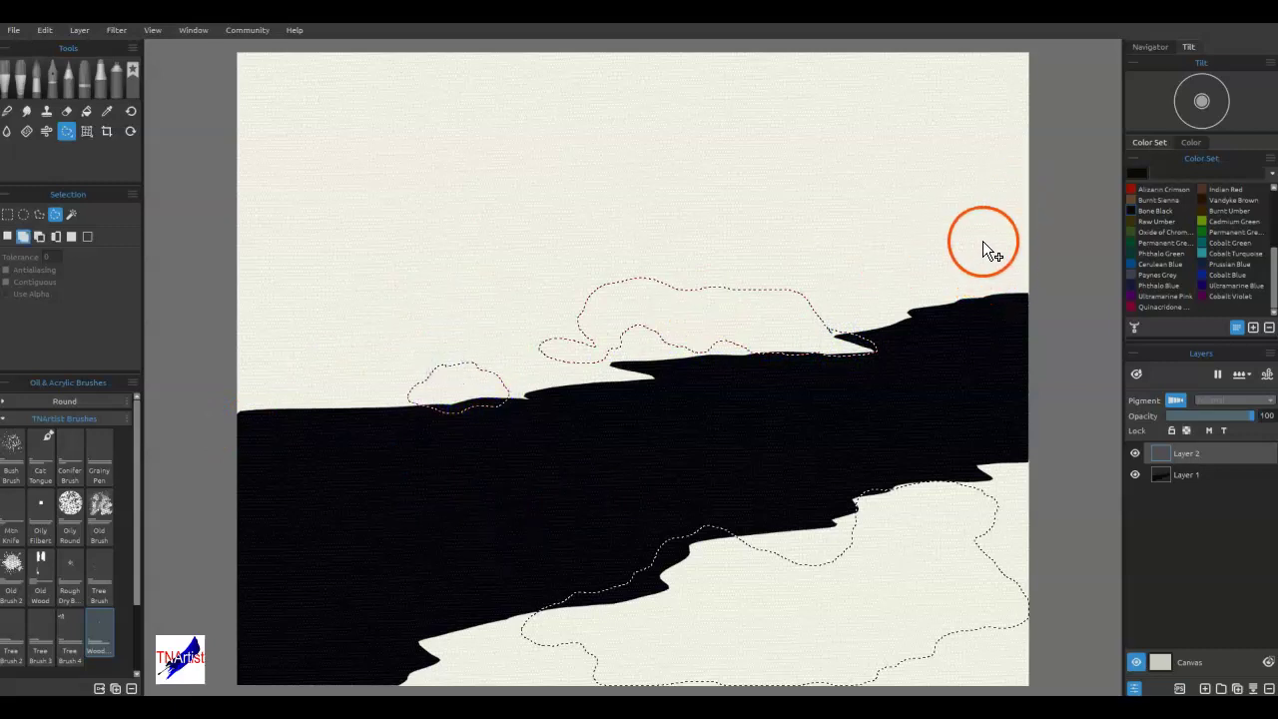
{"action": "left_click", "coordinate": [856, 181]}
{"action": "left_click_drag", "start_coordinate": [920, 212], "coordinate": [969, 255]}
{"action": "left_click_drag", "start_coordinate": [1008, 302], "coordinate": [881, 305]}
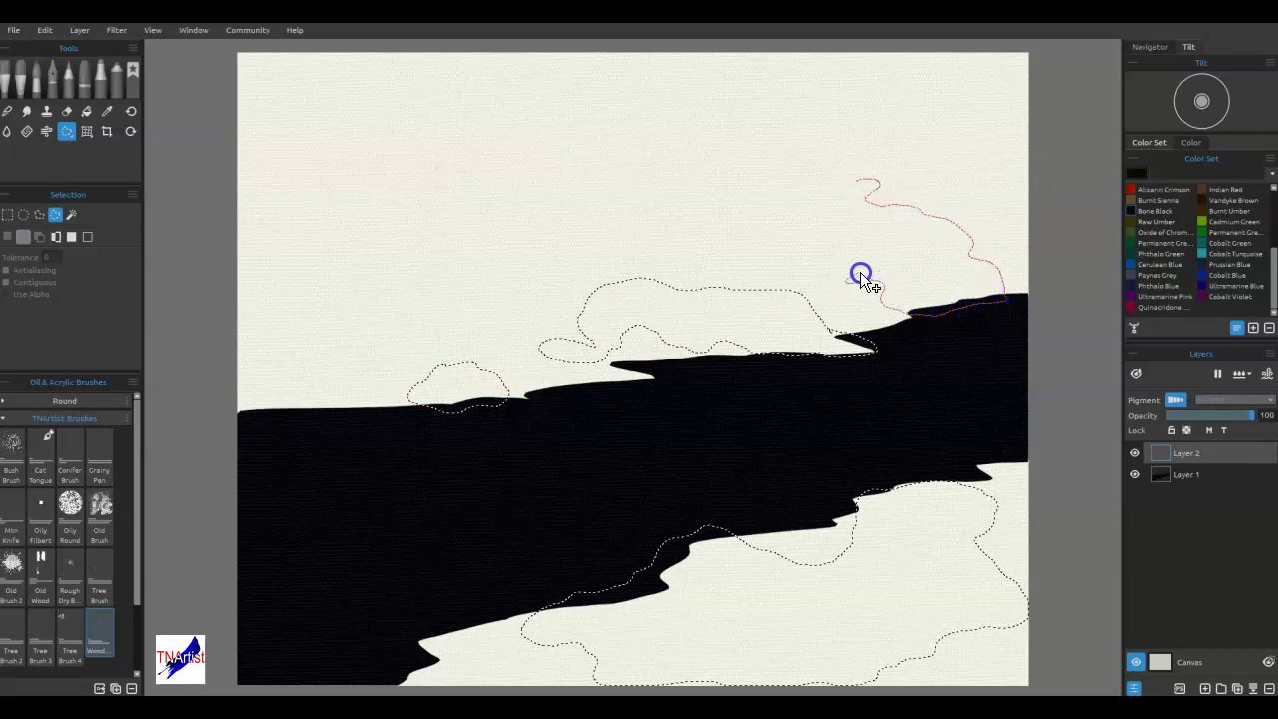
{"action": "left_click_drag", "start_coordinate": [806, 190], "coordinate": [874, 185]}
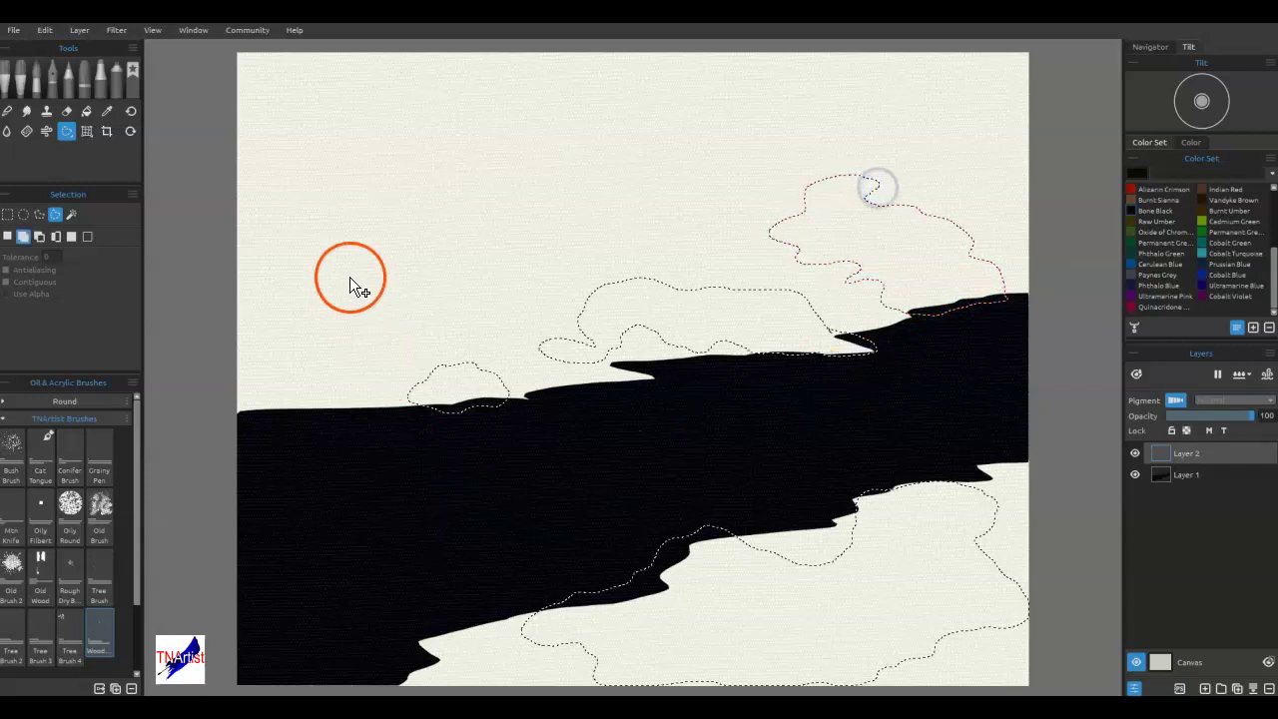
Add four more patches to the selection: upper left, top centre, left canvas edge above the band, and the lower-left bottom edge.
{"action": "mouse_move", "coordinate": [350, 176]}
{"action": "left_mouse_down"}
{"action": "mouse_move", "coordinate": [433, 199]}
{"action": "mouse_move", "coordinate": [424, 239]}
{"action": "left_mouse_up"}
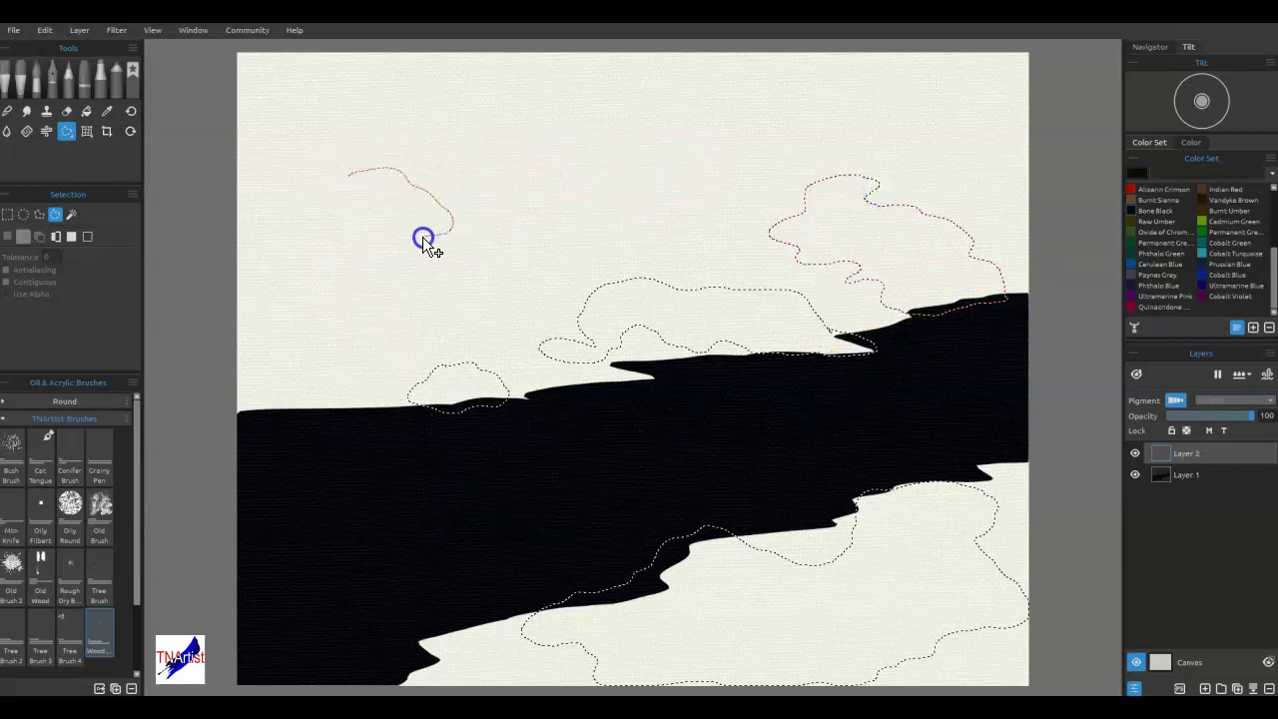
{"action": "left_click_drag", "start_coordinate": [685, 96], "coordinate": [631, 88]}
{"action": "mouse_move", "coordinate": [547, 134]}
{"action": "left_mouse_down"}
{"action": "mouse_move", "coordinate": [570, 180]}
{"action": "mouse_move", "coordinate": [636, 163]}
{"action": "mouse_move", "coordinate": [699, 120]}
{"action": "mouse_move", "coordinate": [688, 101]}
{"action": "left_mouse_up"}
{"action": "left_click_drag", "start_coordinate": [246, 317], "coordinate": [275, 331]}
{"action": "mouse_move", "coordinate": [341, 390]}
{"action": "left_mouse_down"}
{"action": "mouse_move", "coordinate": [305, 426]}
{"action": "mouse_move", "coordinate": [197, 360]}
{"action": "left_mouse_up"}
{"action": "mouse_move", "coordinate": [499, 639]}
{"action": "left_mouse_down"}
{"action": "mouse_move", "coordinate": [528, 676]}
{"action": "mouse_move", "coordinate": [551, 679]}
{"action": "mouse_move", "coordinate": [461, 638]}
{"action": "left_mouse_up"}
{"action": "left_click_drag", "start_coordinate": [380, 689], "coordinate": [542, 685]}
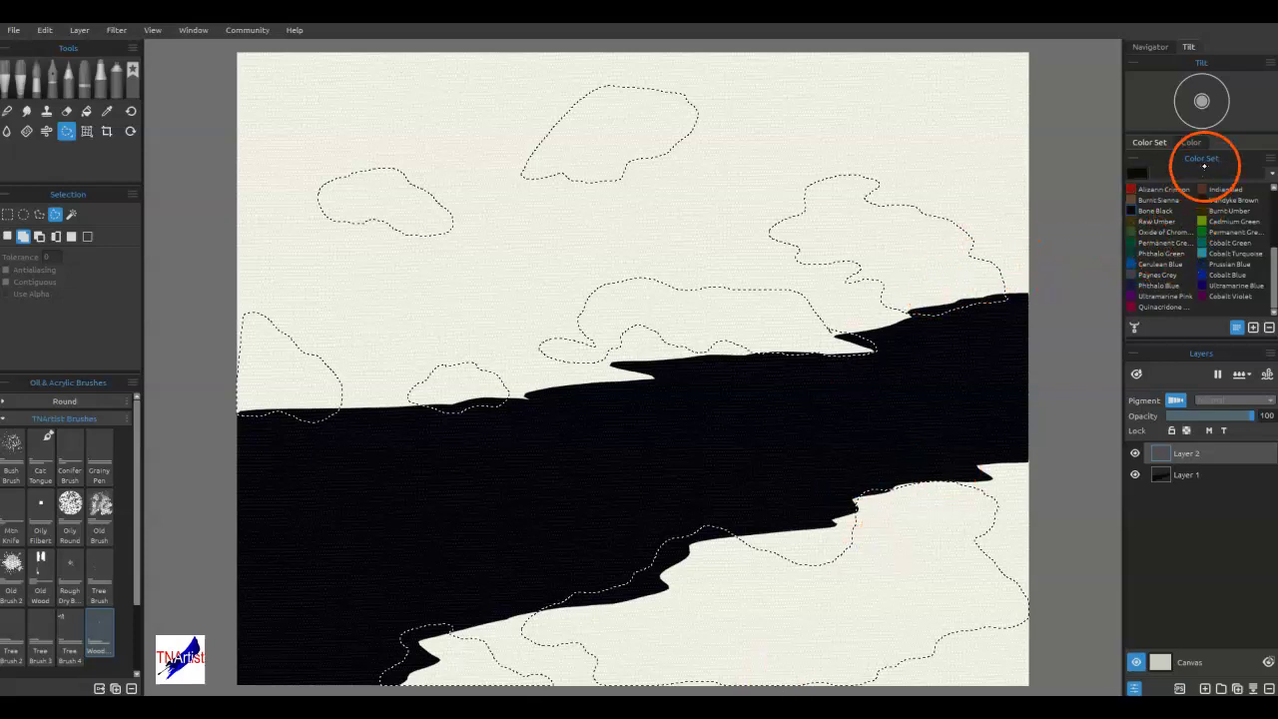
Set the colour to the greyish purple #807a91 and fill all the selected patches on the new layer with it.
{"action": "scroll", "coordinate": [1260, 208], "scroll_direction": "up", "scroll_amount": 5}
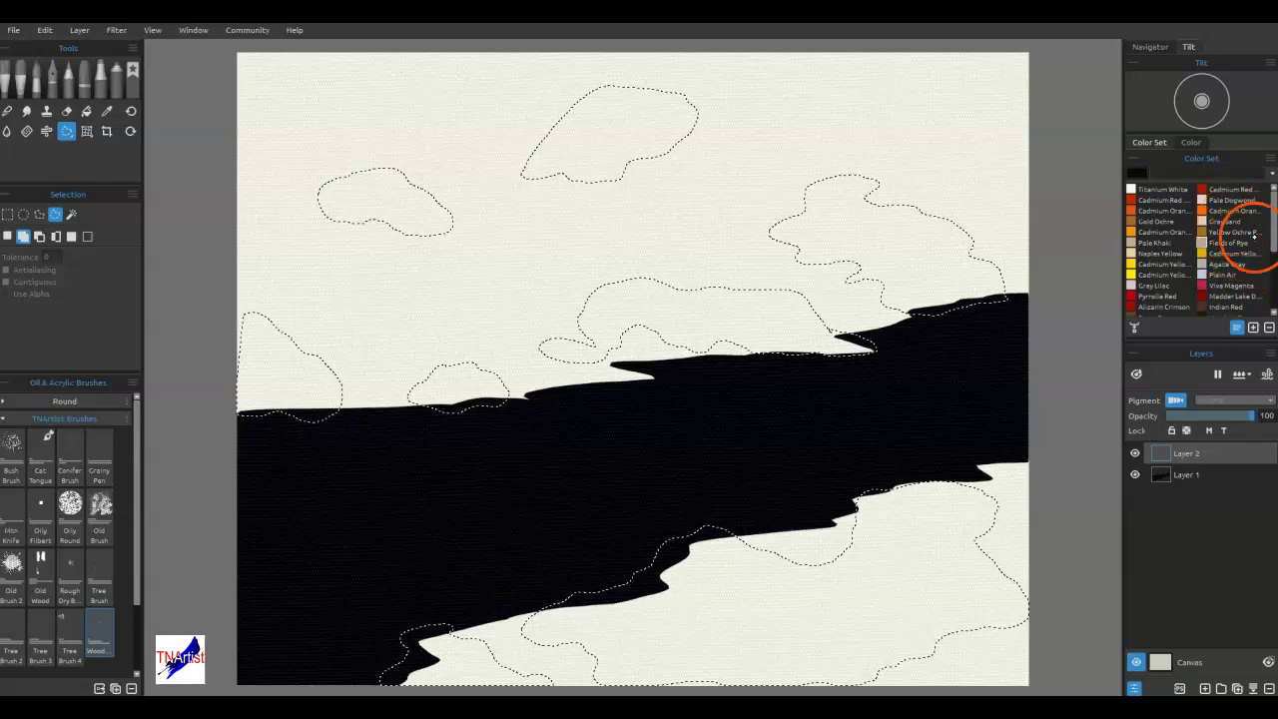
{"action": "mouse_move", "coordinate": [1270, 282]}
{"action": "left_mouse_down"}
{"action": "mouse_move", "coordinate": [1232, 285]}
{"action": "mouse_move", "coordinate": [1242, 277]}
{"action": "left_mouse_up"}
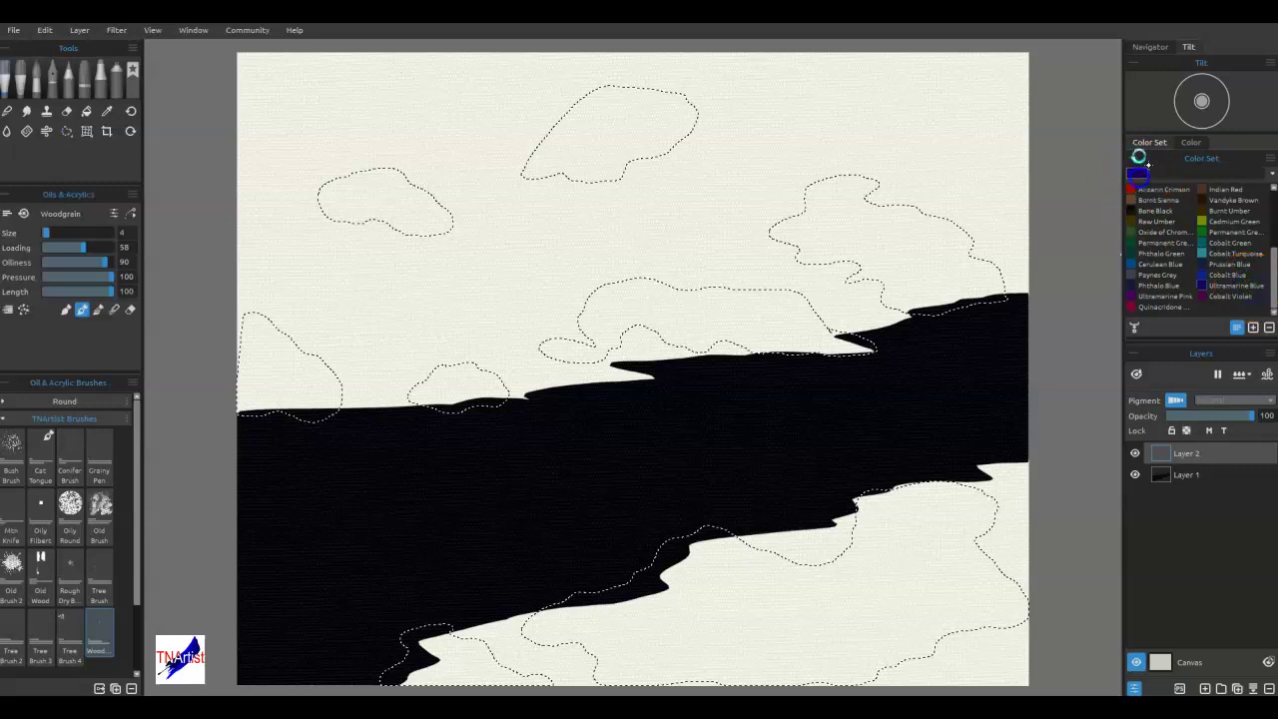
{"action": "left_click", "coordinate": [1137, 167]}
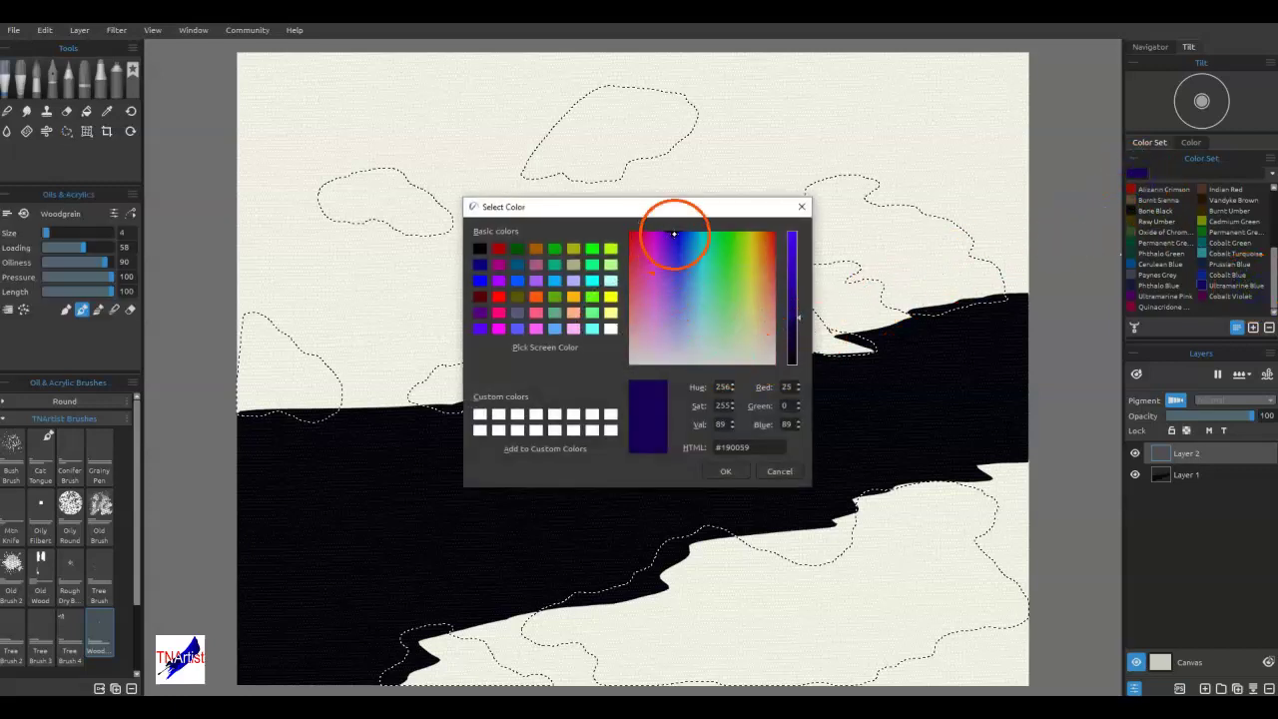
{"action": "left_click", "coordinate": [671, 353]}
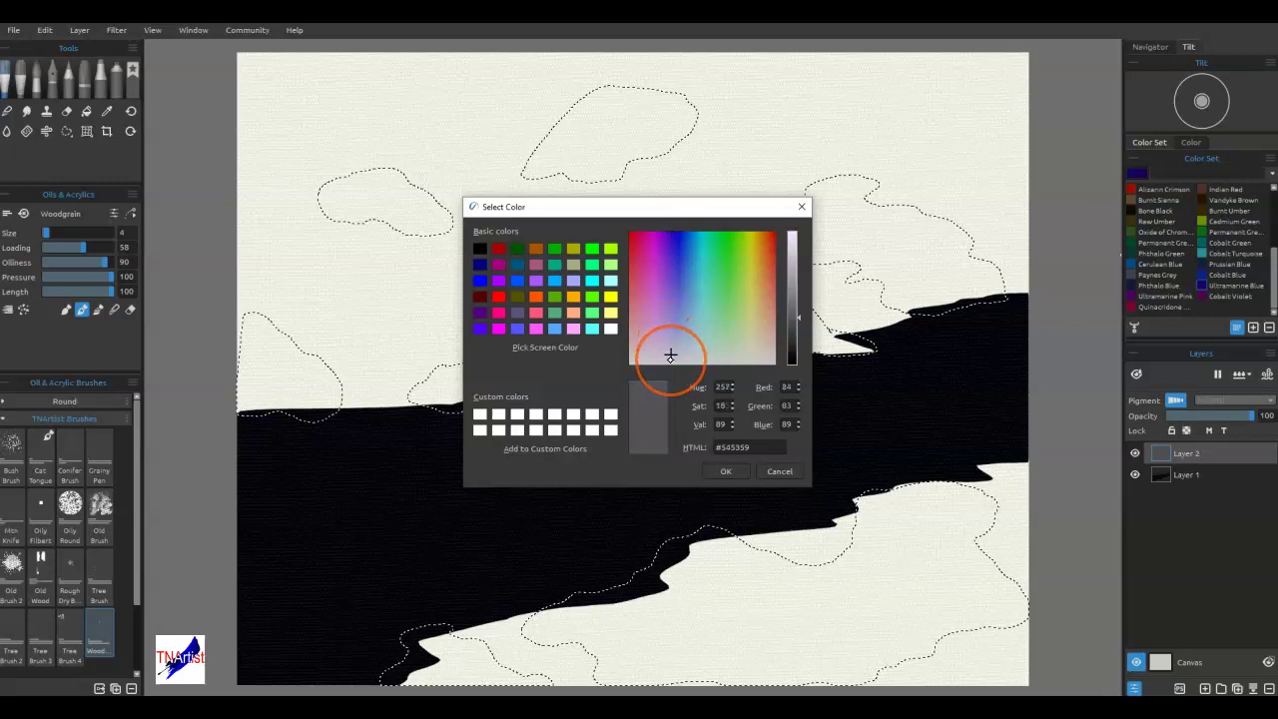
{"action": "left_click", "coordinate": [671, 343]}
{"action": "left_click", "coordinate": [795, 276]}
{"action": "mouse_move", "coordinate": [795, 275]}
{"action": "left_mouse_down"}
{"action": "mouse_move", "coordinate": [791, 294]}
{"action": "mouse_move", "coordinate": [808, 236]}
{"action": "mouse_move", "coordinate": [799, 354]}
{"action": "mouse_move", "coordinate": [805, 250]}
{"action": "mouse_move", "coordinate": [797, 267]}
{"action": "mouse_move", "coordinate": [818, 313]}
{"action": "mouse_move", "coordinate": [807, 271]}
{"action": "mouse_move", "coordinate": [772, 265]}
{"action": "left_mouse_up"}
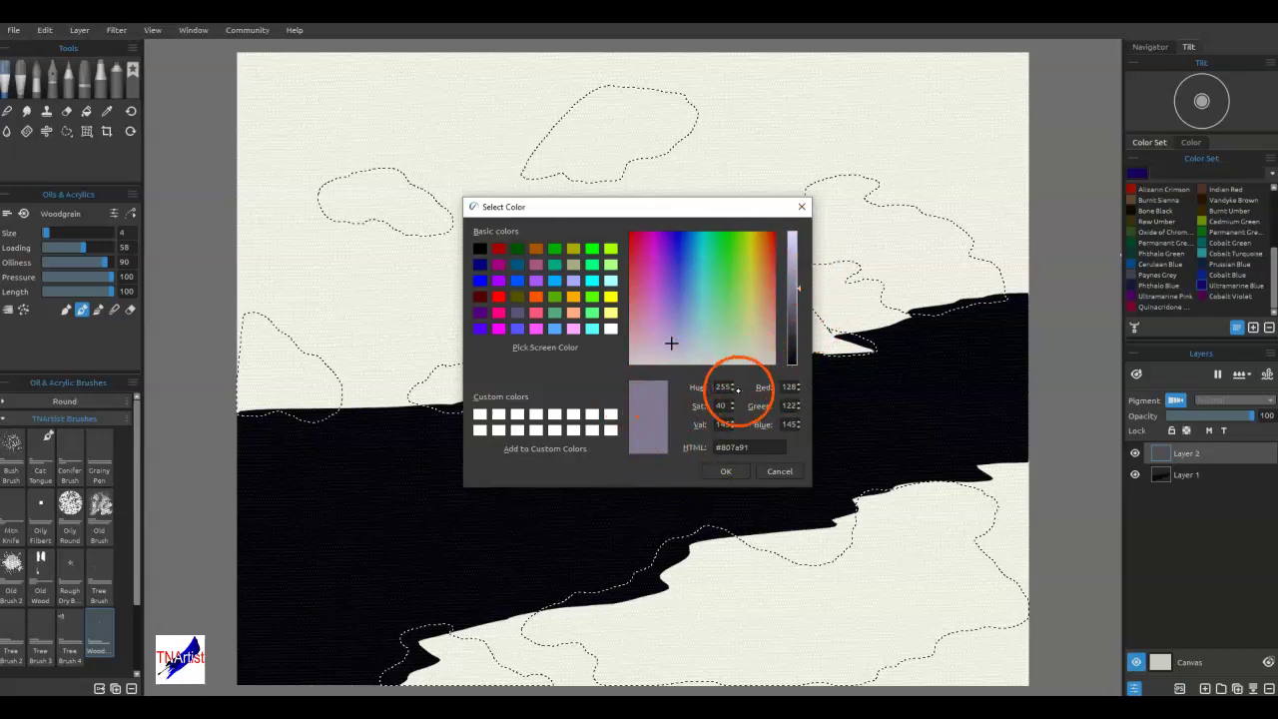
{"action": "left_click", "coordinate": [726, 471]}
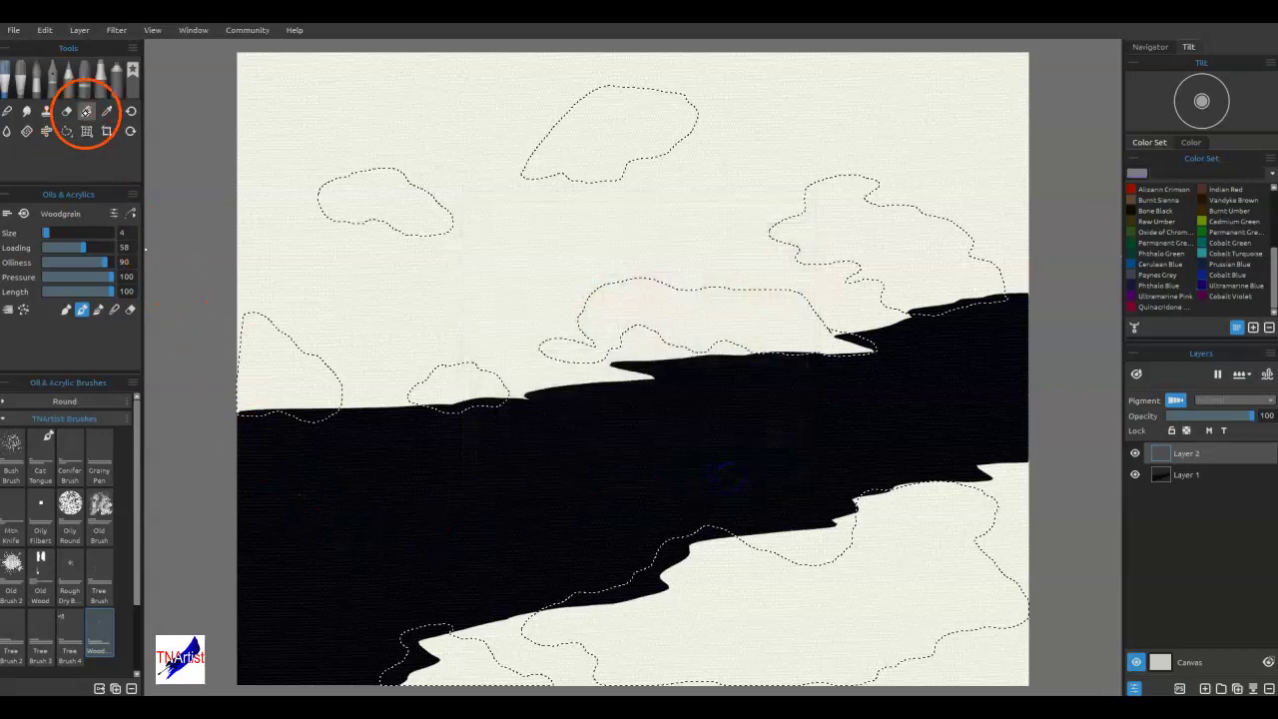
{"action": "left_click", "coordinate": [86, 110]}
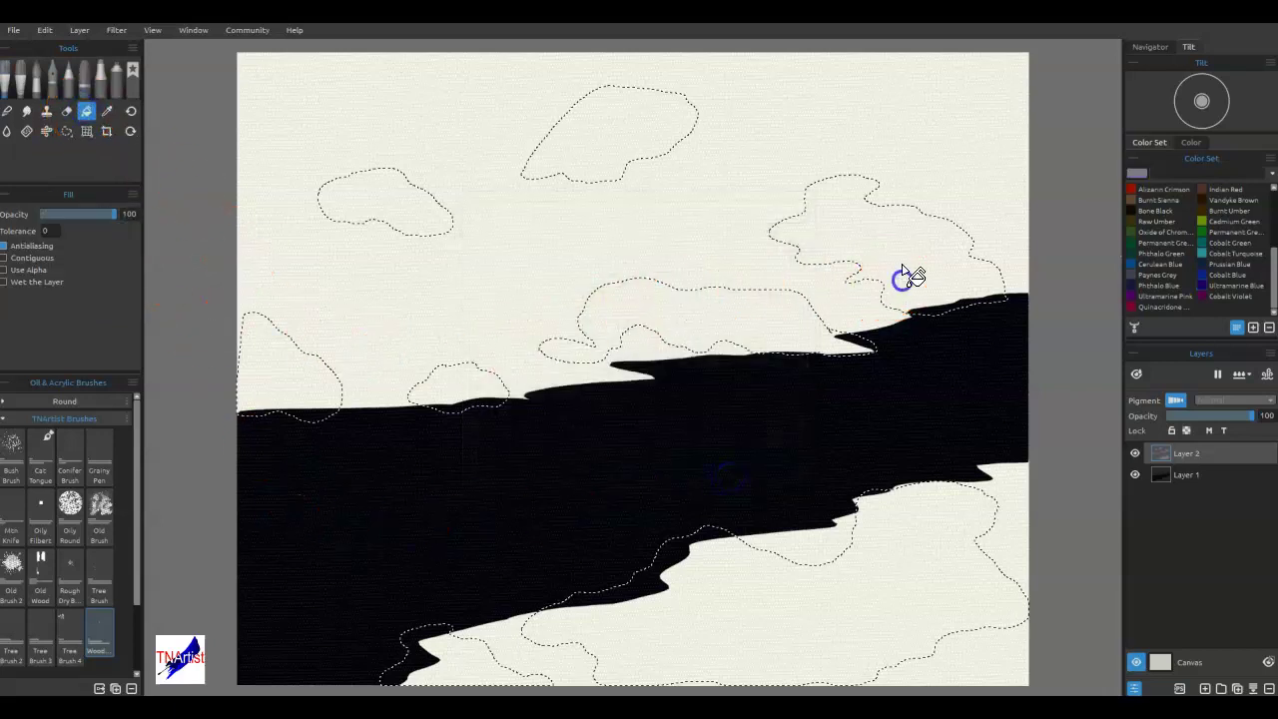
{"action": "left_click", "coordinate": [901, 275]}
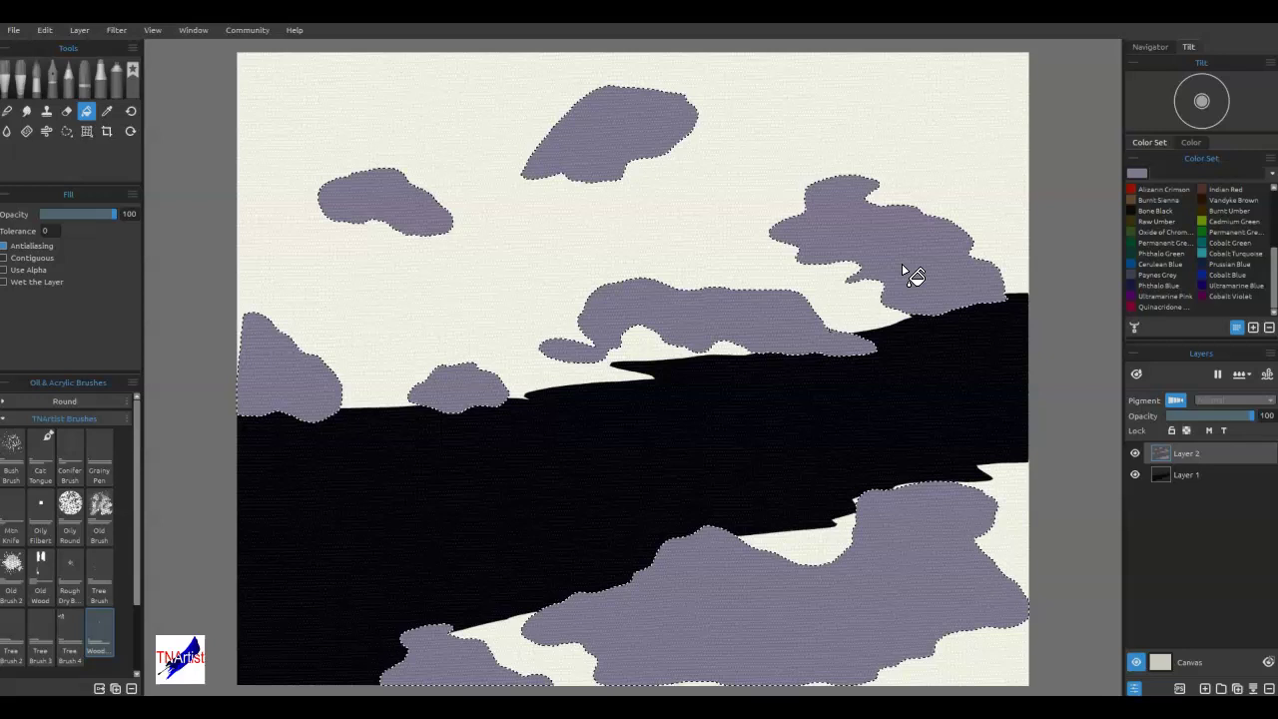
{"action": "key", "text": "ctrl+d"}
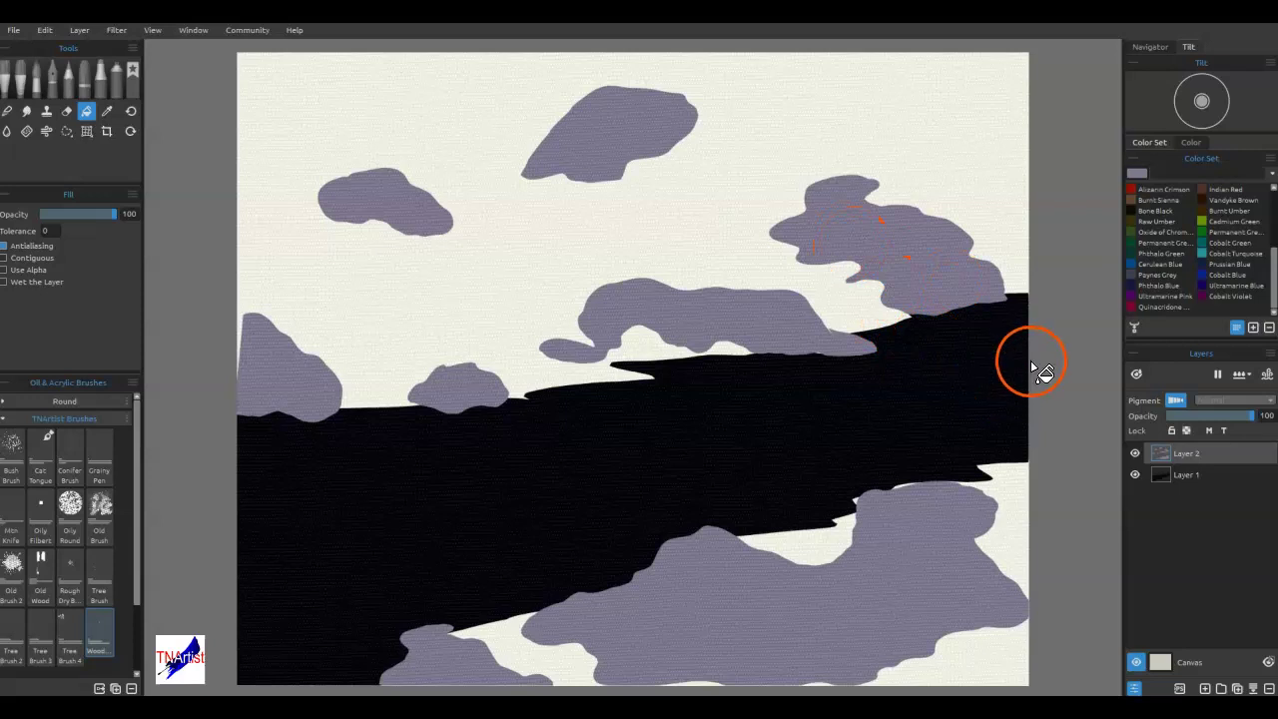
{"action": "key", "text": "ctrl+z"}
{"action": "left_click", "coordinate": [870, 293]}
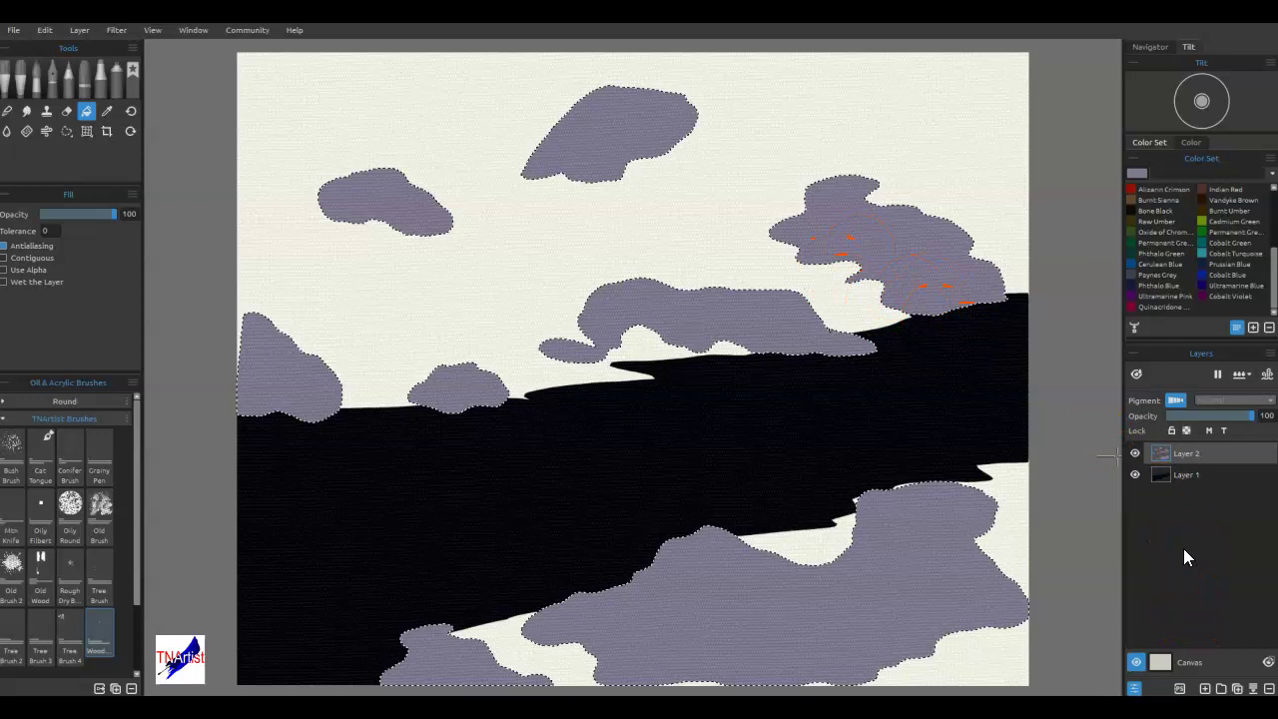
Invert the selection of the purple patches and add a new layer between Layer 1 and Layer 2.
{"action": "key", "text": "ctrl+i"}
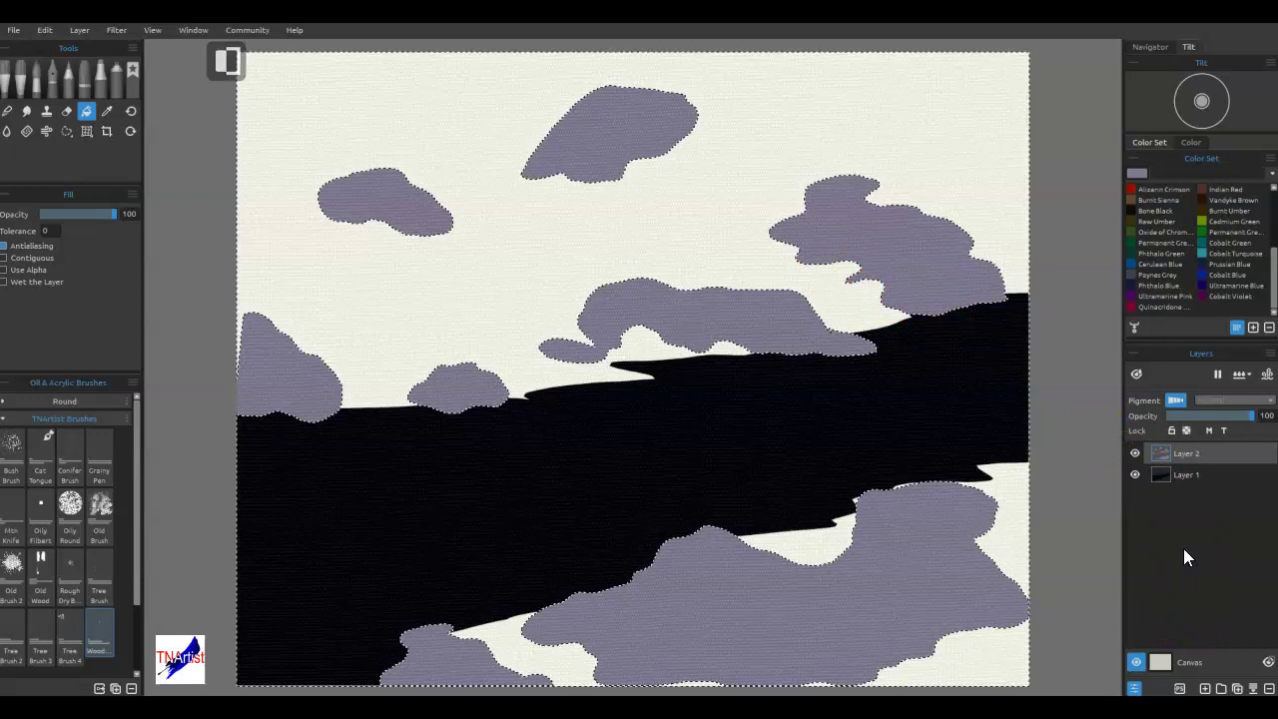
{"action": "left_click", "coordinate": [1220, 565]}
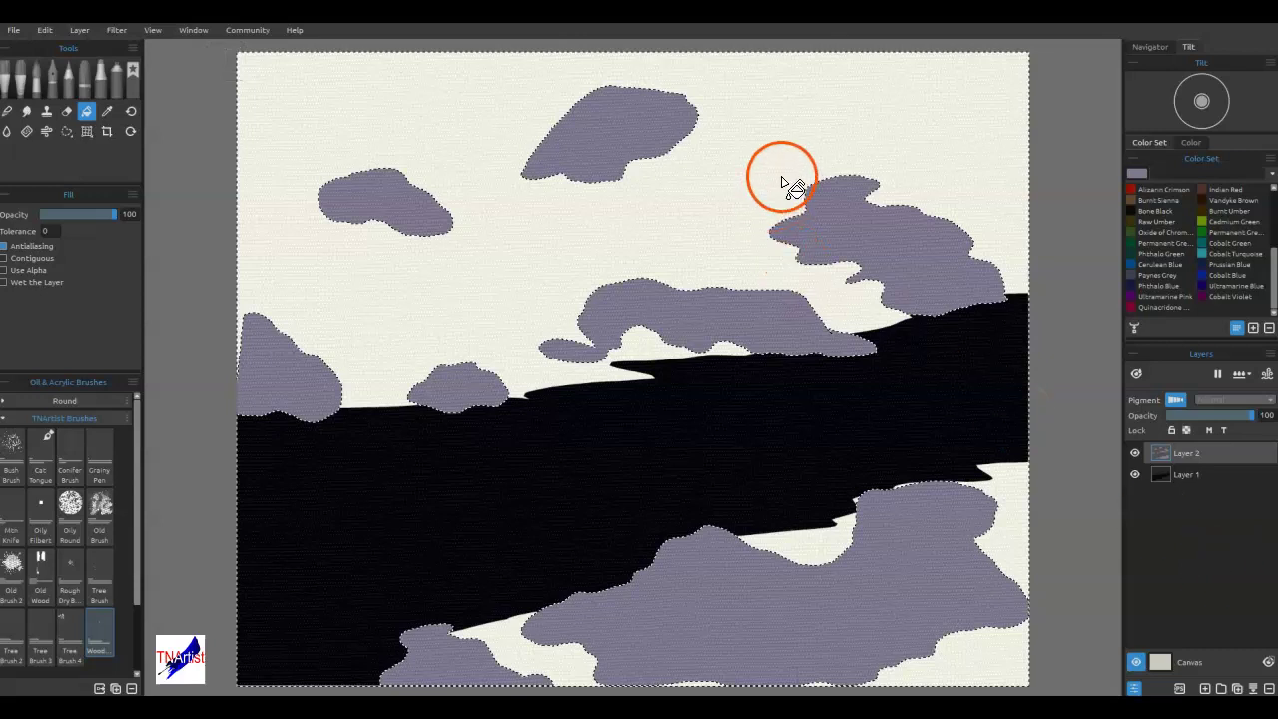
{"action": "left_click", "coordinate": [865, 513]}
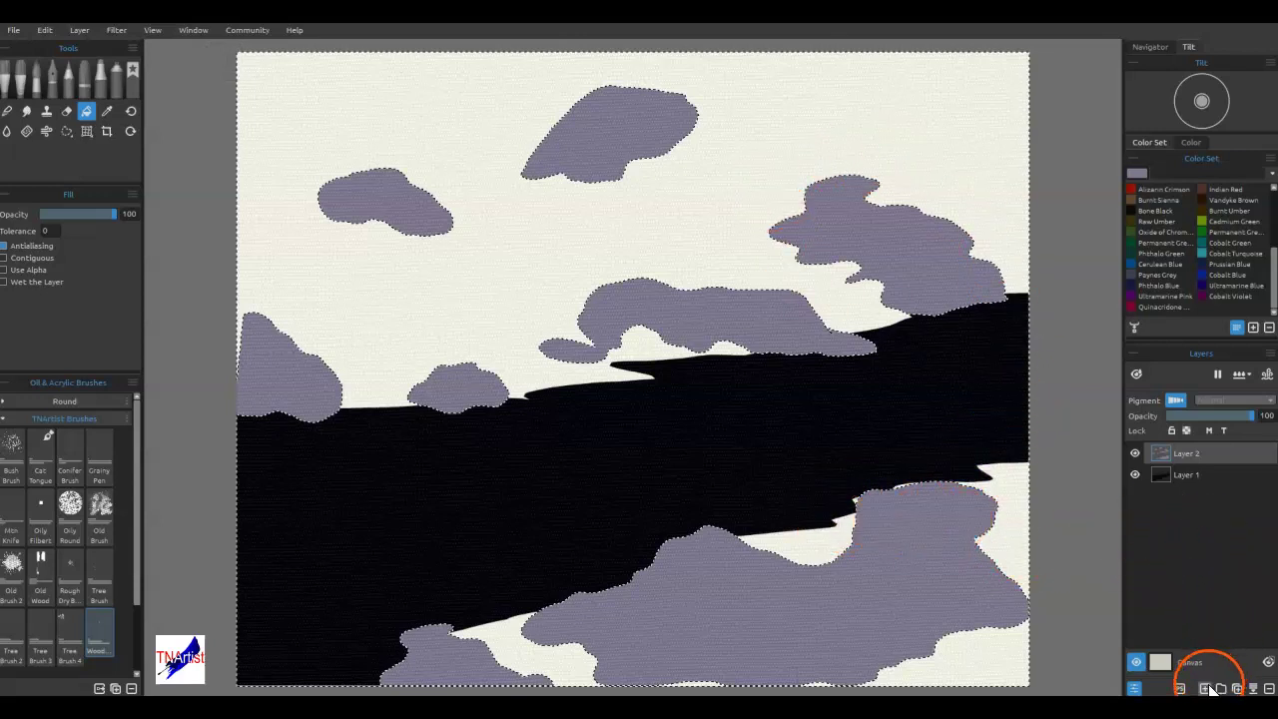
{"action": "left_click", "coordinate": [1201, 477]}
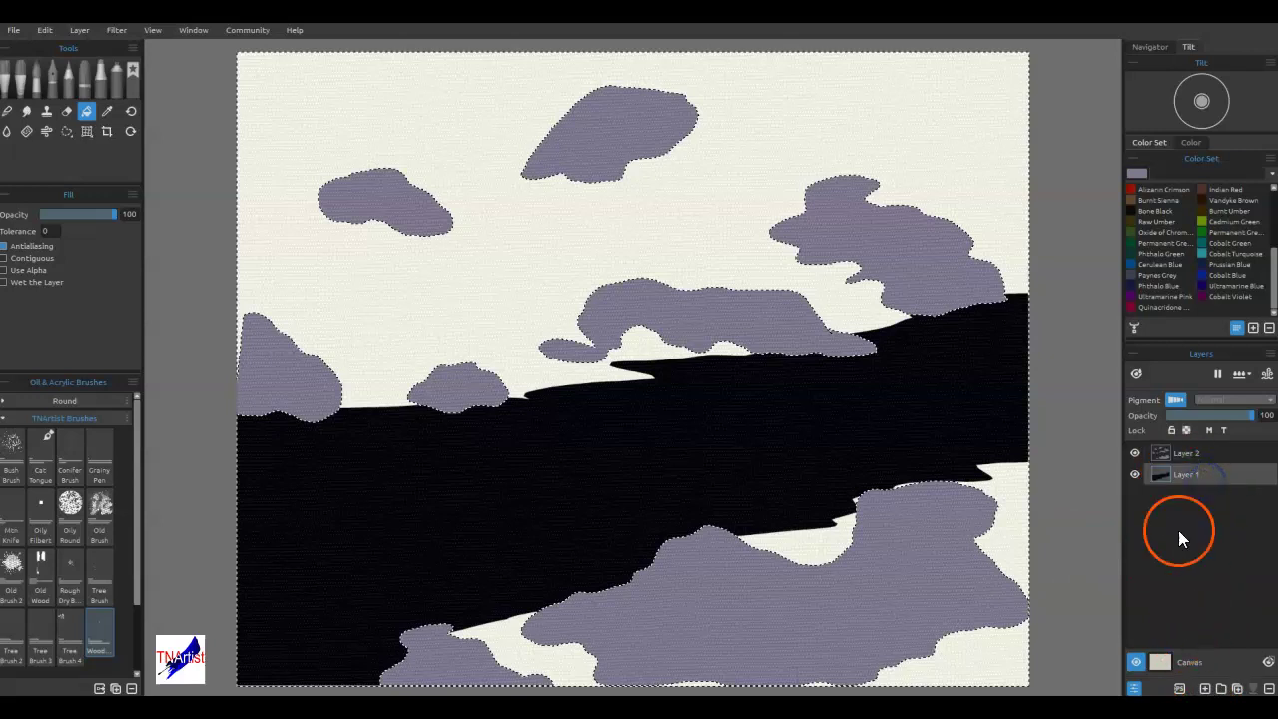
{"action": "left_click", "coordinate": [1205, 688]}
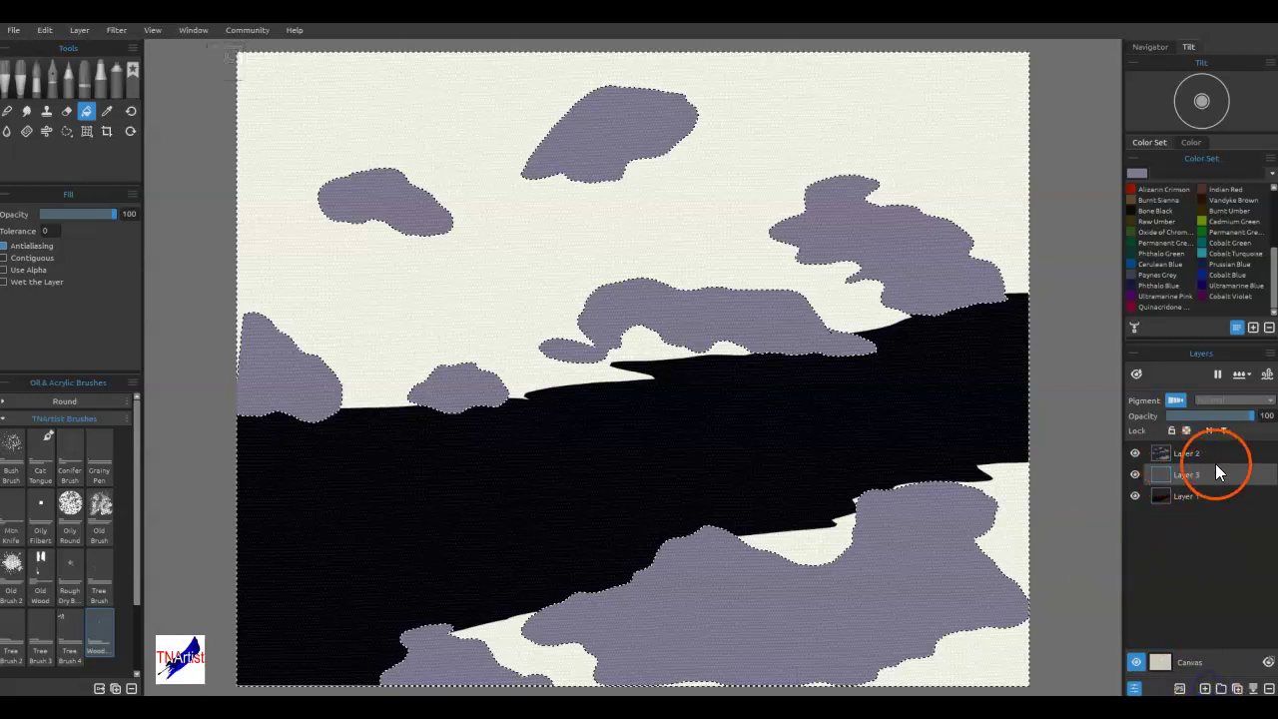
Set the colour to dark olive (RGB 34, 30, 8), fill the inverted selection on Layer 3 with it and deselect.
{"action": "left_click", "coordinate": [1152, 223]}
{"action": "left_click", "coordinate": [1138, 174]}
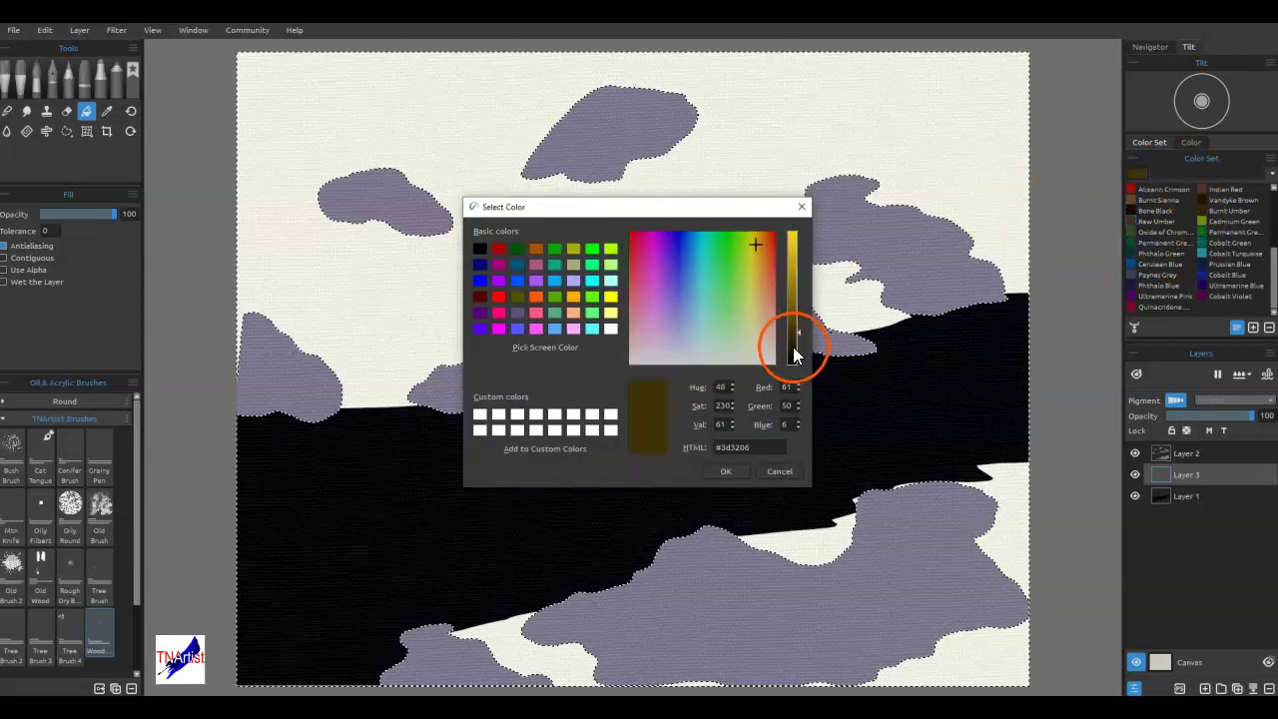
{"action": "left_click", "coordinate": [796, 357]}
{"action": "left_click", "coordinate": [736, 381]}
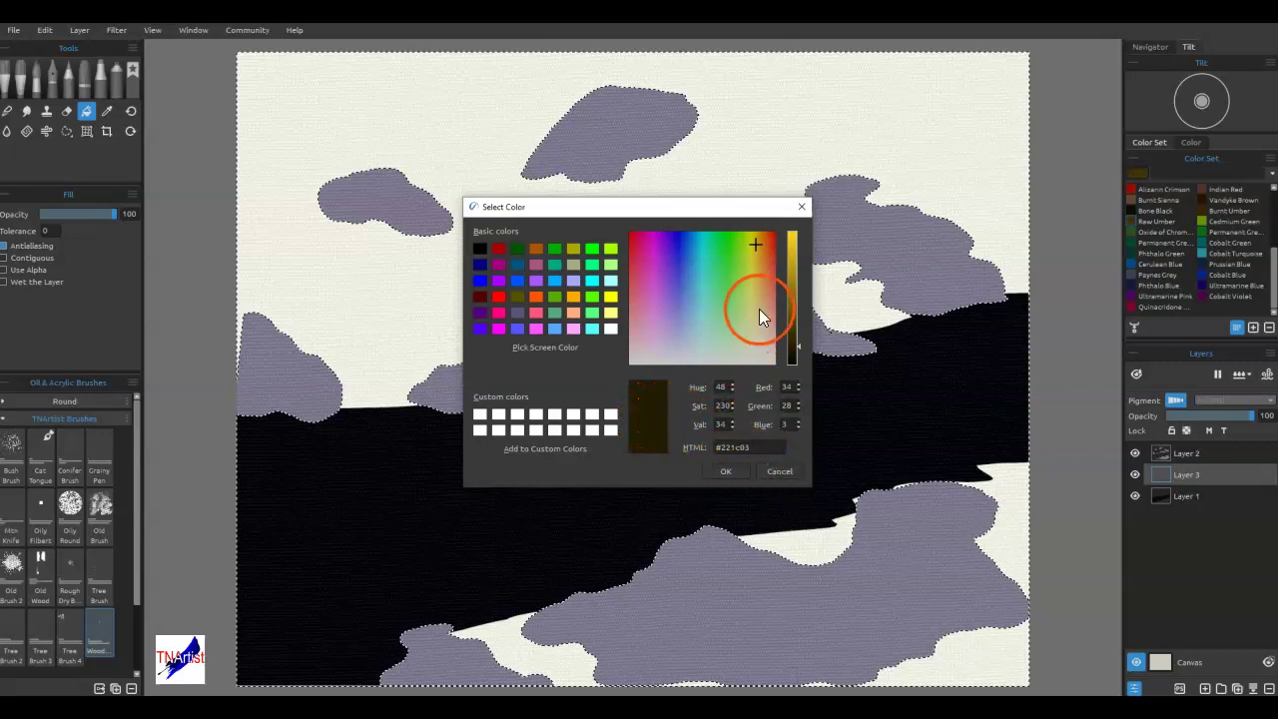
{"action": "left_click", "coordinate": [755, 262]}
{"action": "left_click", "coordinate": [726, 471]}
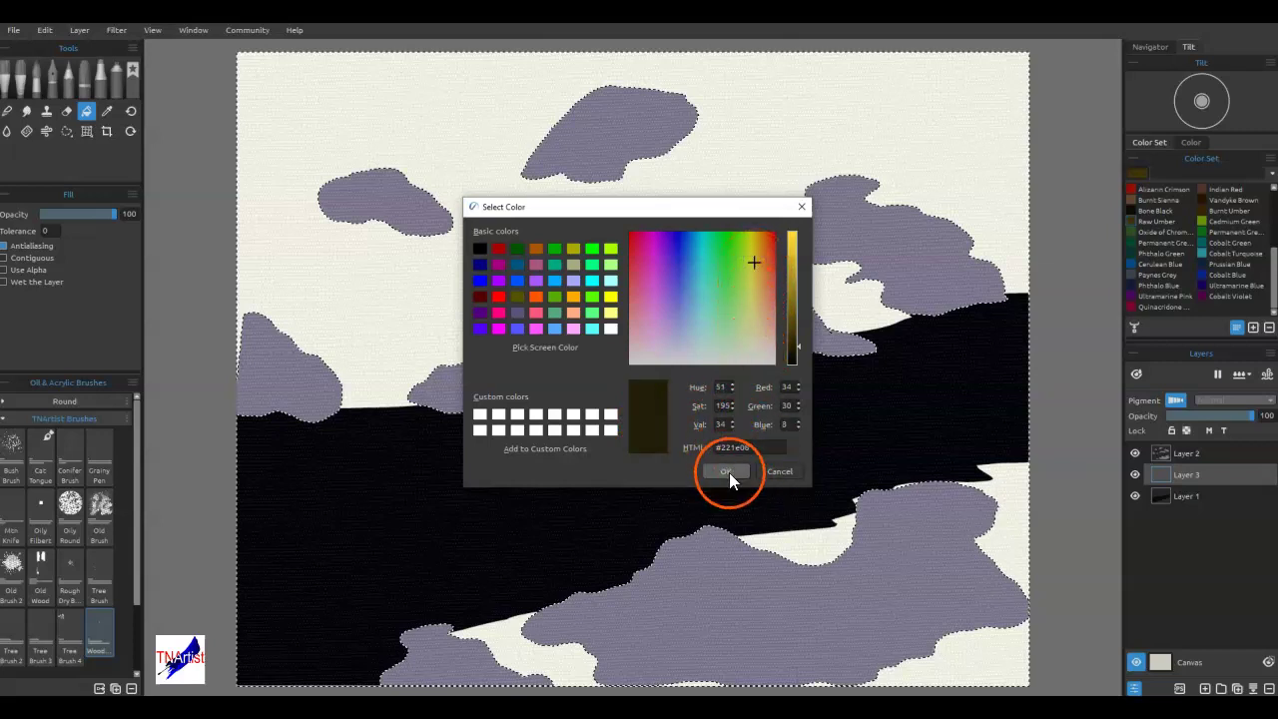
{"action": "left_click", "coordinate": [679, 246]}
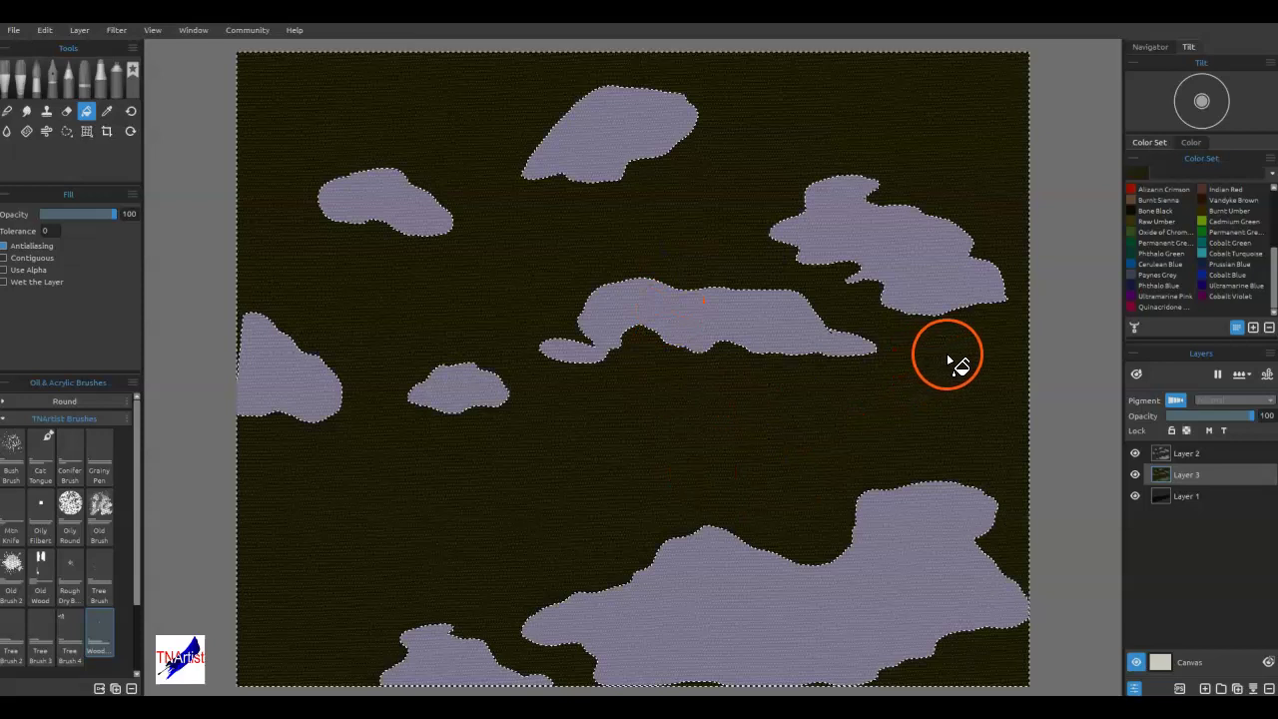
{"action": "key", "text": "ctrl+d"}
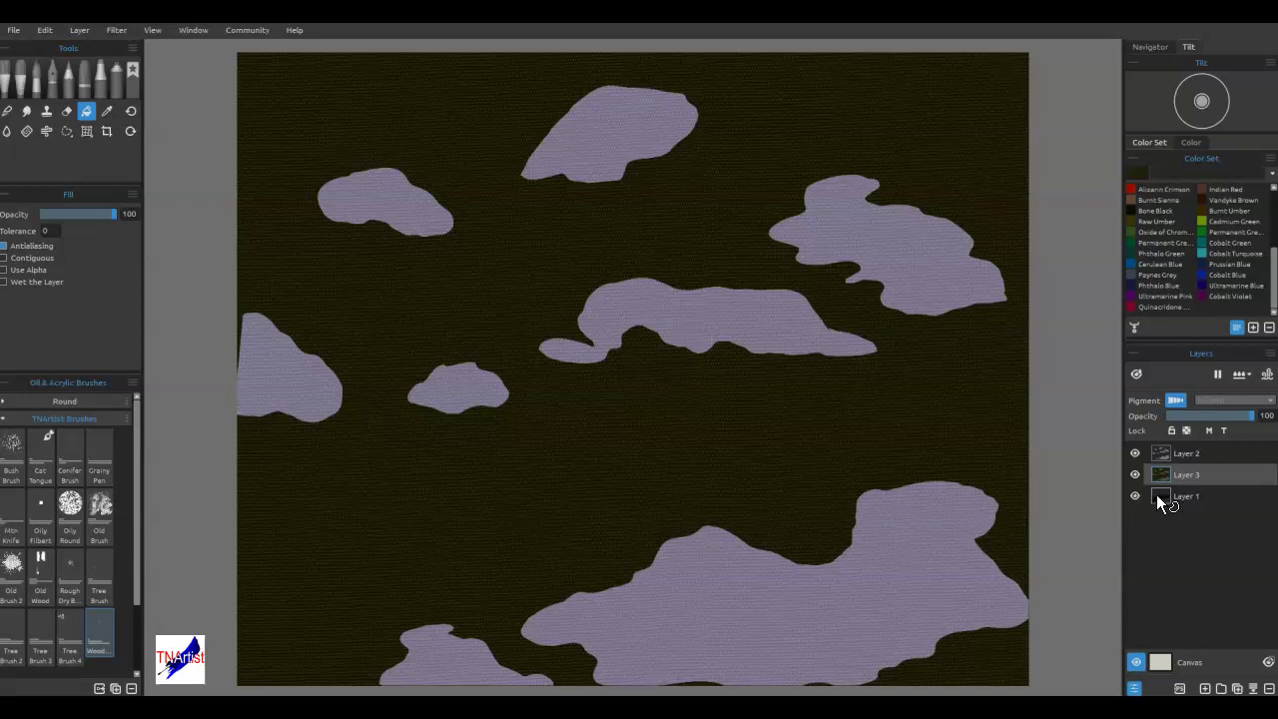
Load the diagonal band of Layer 1 as a selection, clear that area from Layer 3's olive fill and deselect.
{"action": "left_click", "coordinate": [1135, 498]}
{"action": "left_click", "coordinate": [1002, 477]}
{"action": "left_click", "coordinate": [1158, 495], "text": "ctrl"}
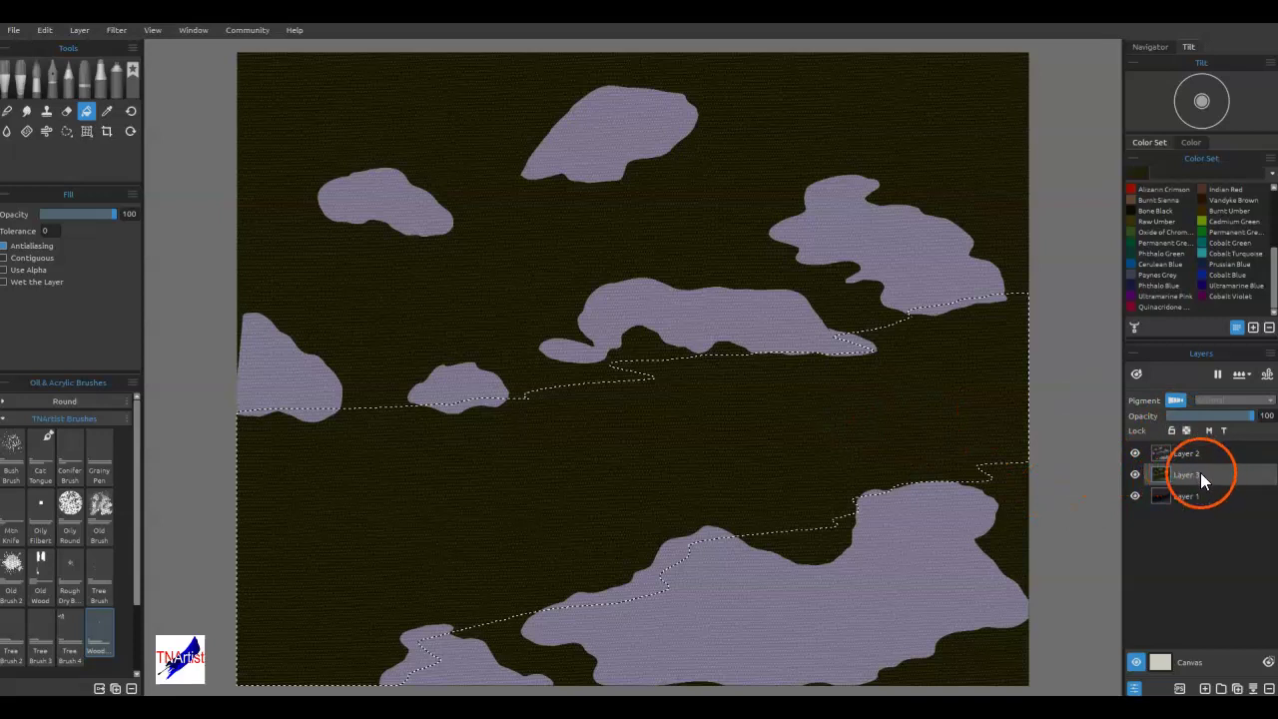
{"action": "left_click", "coordinate": [1009, 437]}
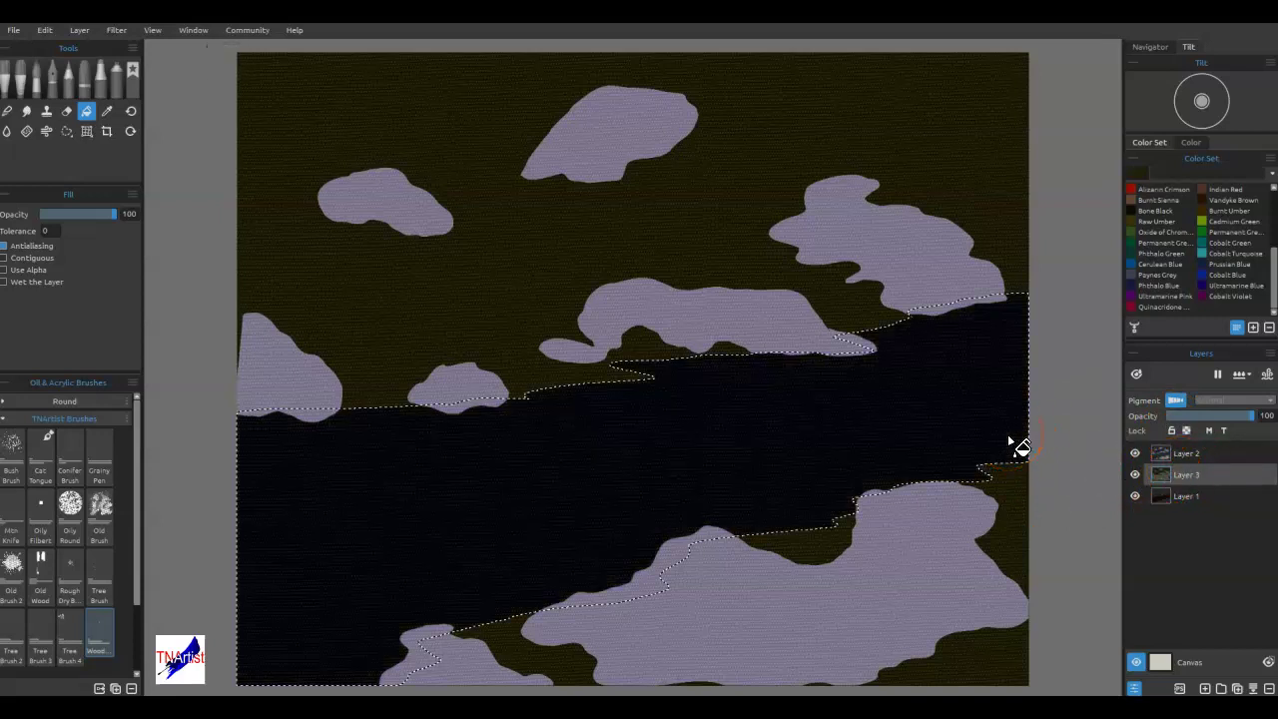
{"action": "key", "text": "ctrl+d"}
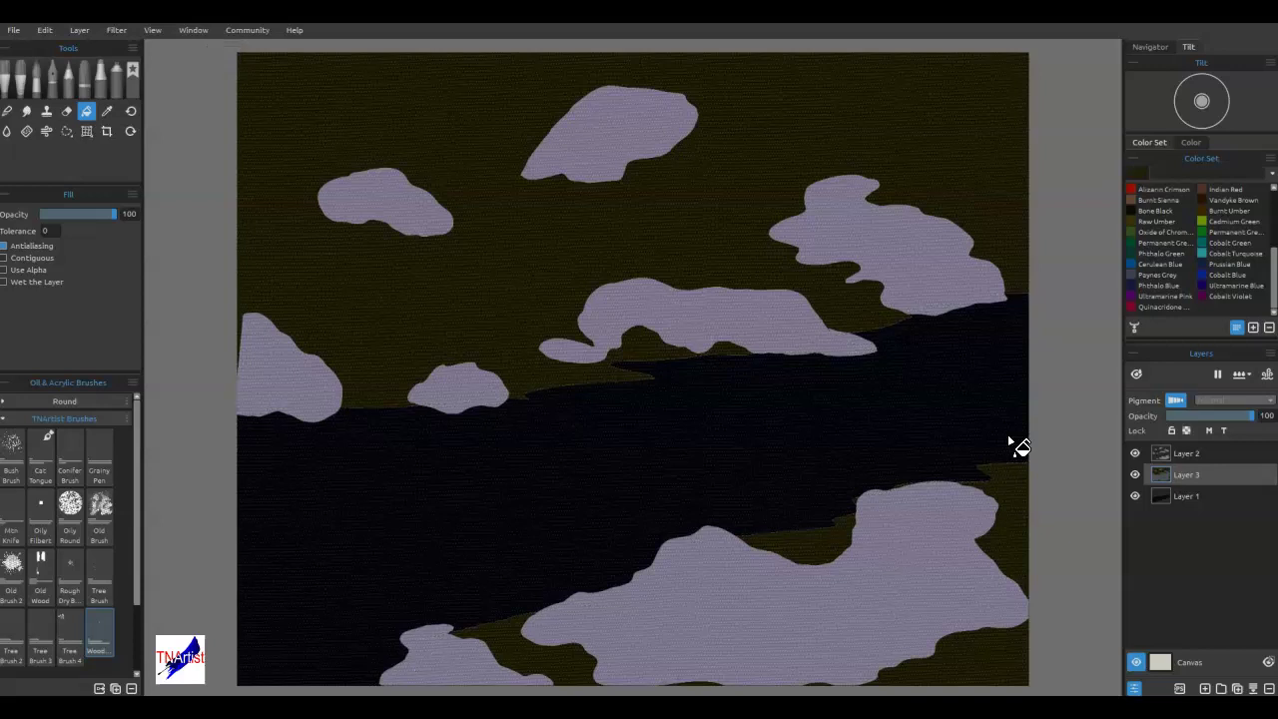
Add one new empty layer directly above each of Layer 1, Layer 3 and Layer 2.
{"action": "left_click", "coordinate": [1194, 495]}
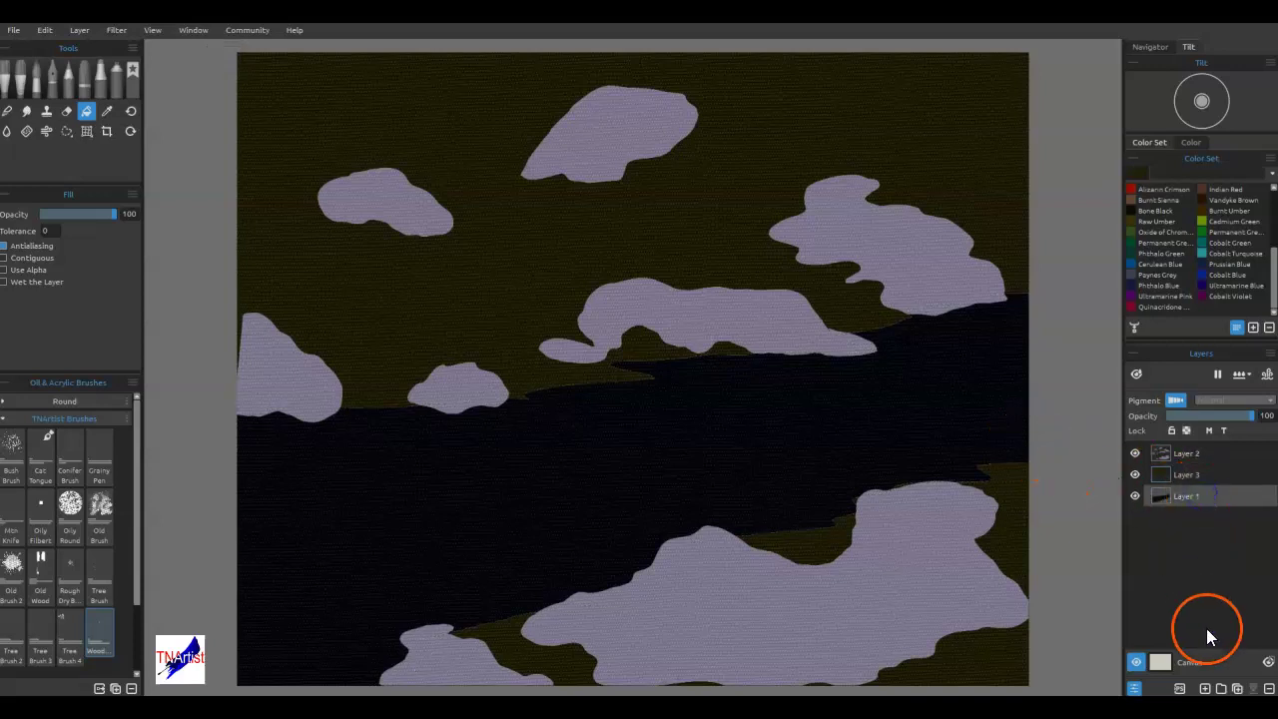
{"action": "left_click", "coordinate": [1220, 689]}
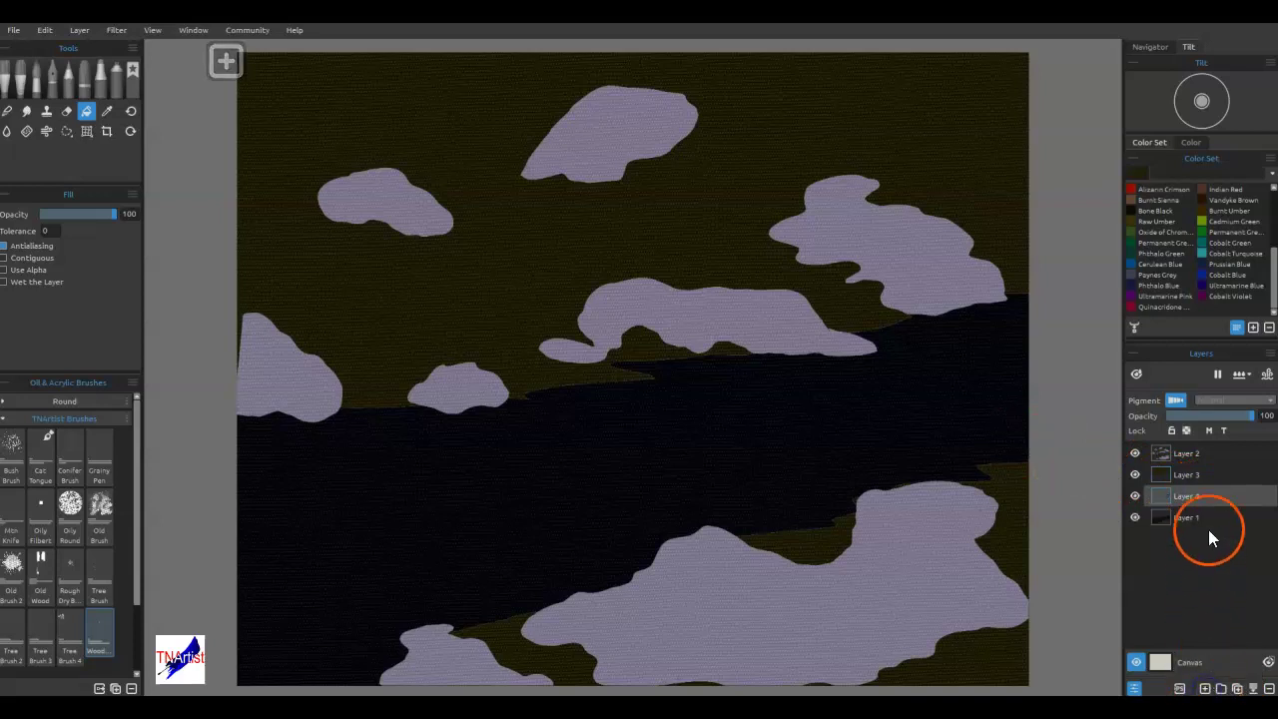
{"action": "left_click", "coordinate": [1205, 477]}
{"action": "left_click", "coordinate": [1205, 689]}
{"action": "left_click", "coordinate": [1195, 453]}
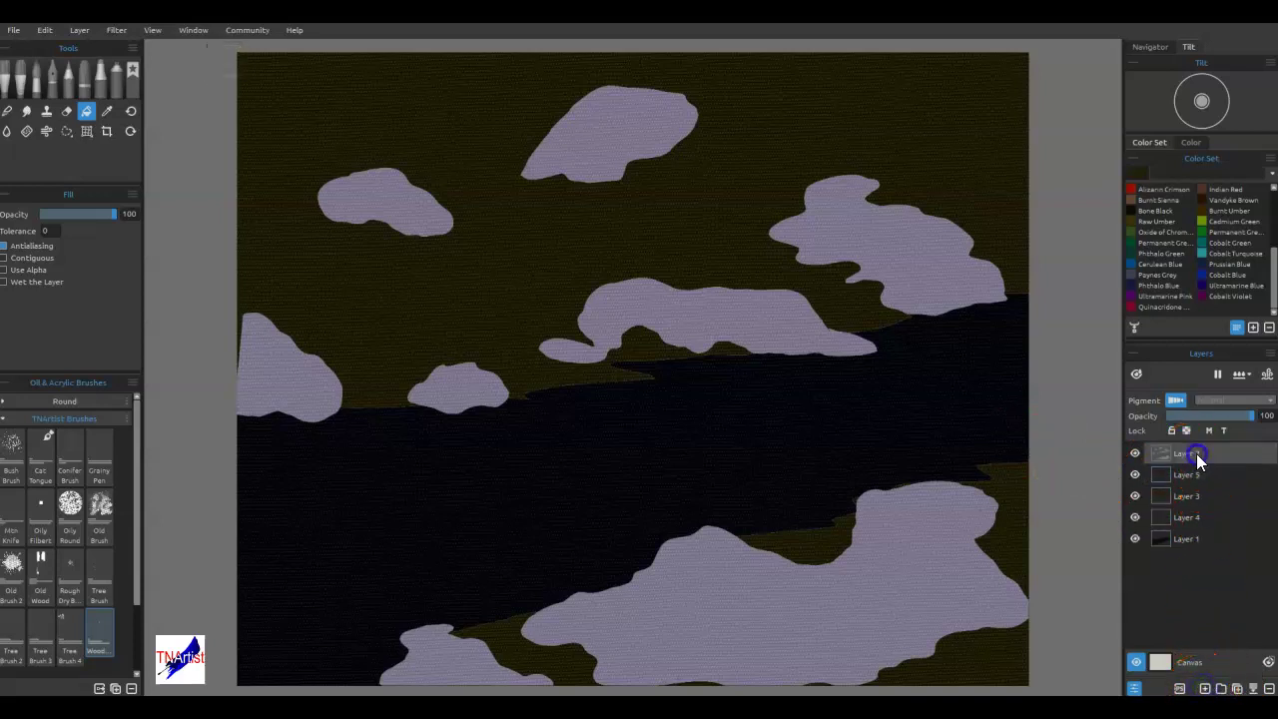
{"action": "left_click", "coordinate": [1205, 689]}
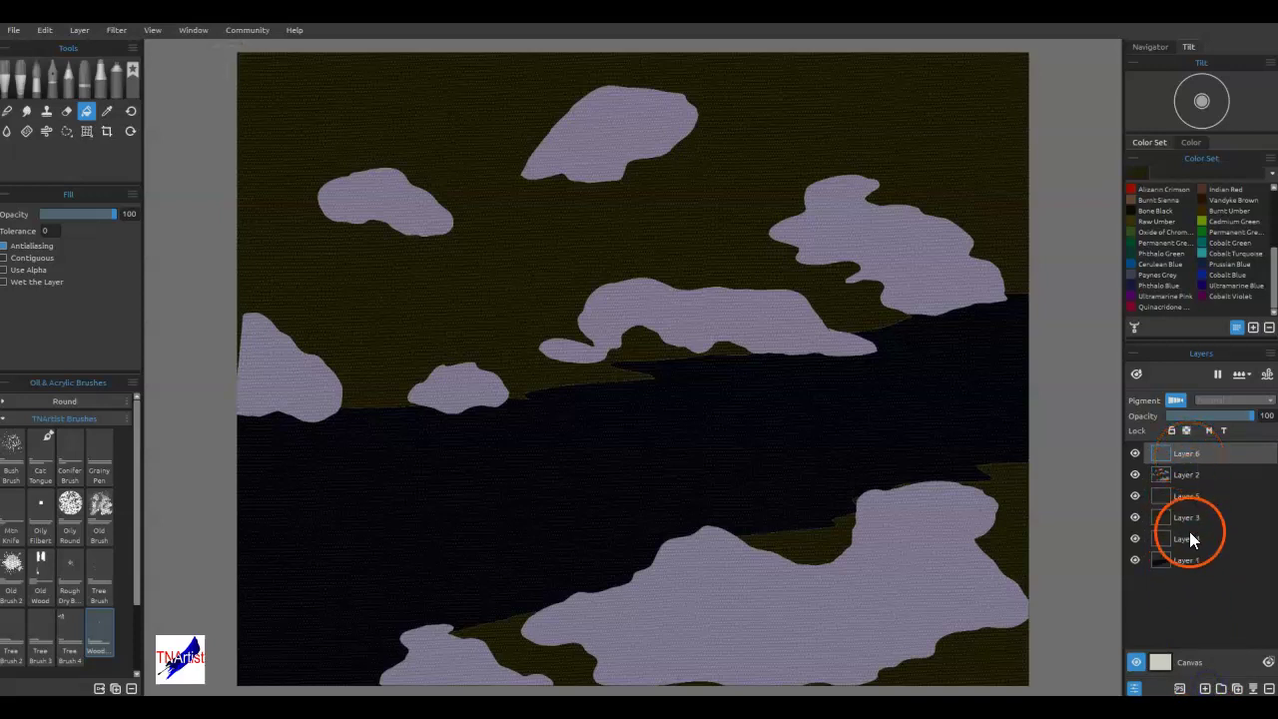
Turn Layer 6, Layer 5 and Layer 4 into clipping masks on the filled layers below them, keeping Layer 4 active.
{"action": "right_click", "coordinate": [1191, 456]}
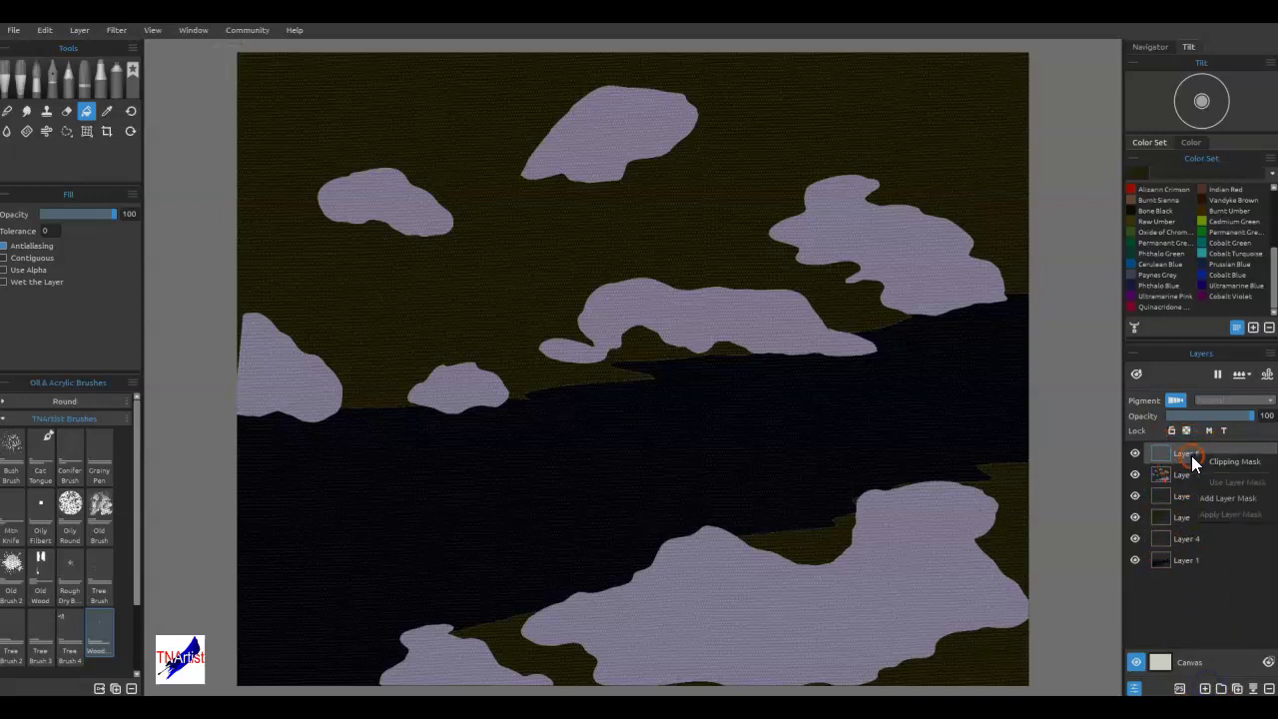
{"action": "left_click", "coordinate": [1207, 466]}
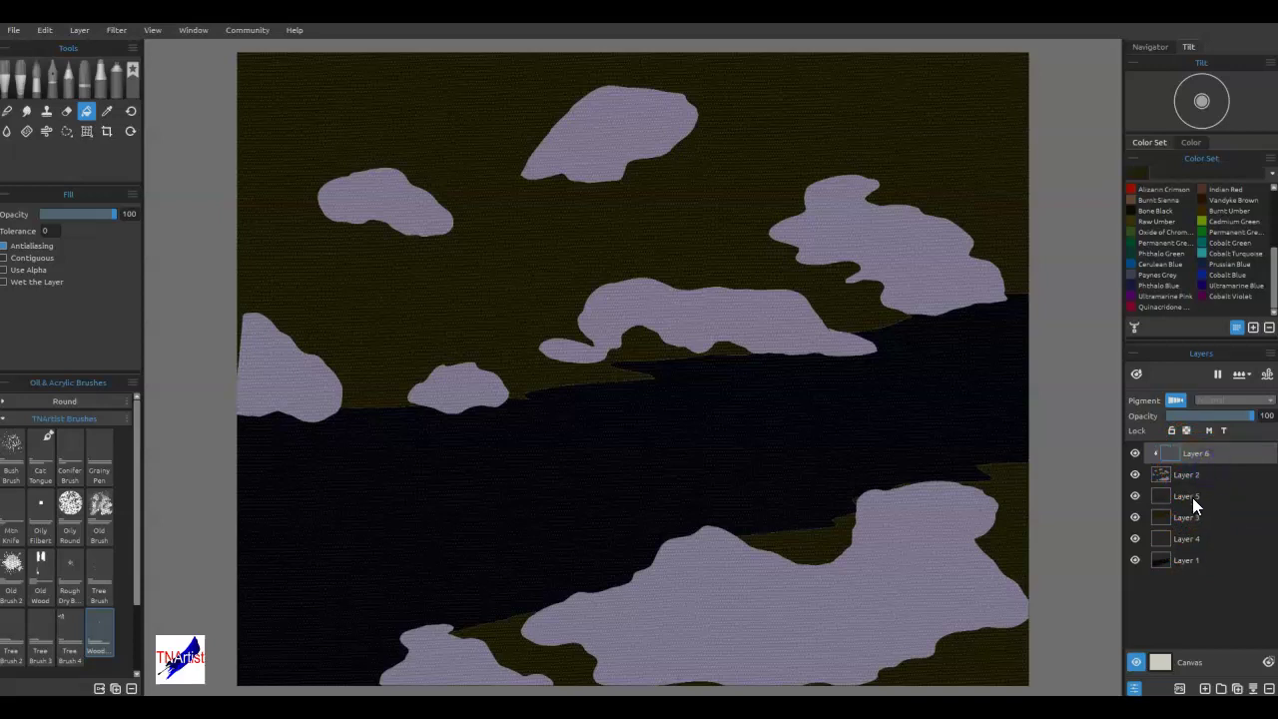
{"action": "right_click", "coordinate": [1192, 497]}
{"action": "left_click", "coordinate": [1213, 505]}
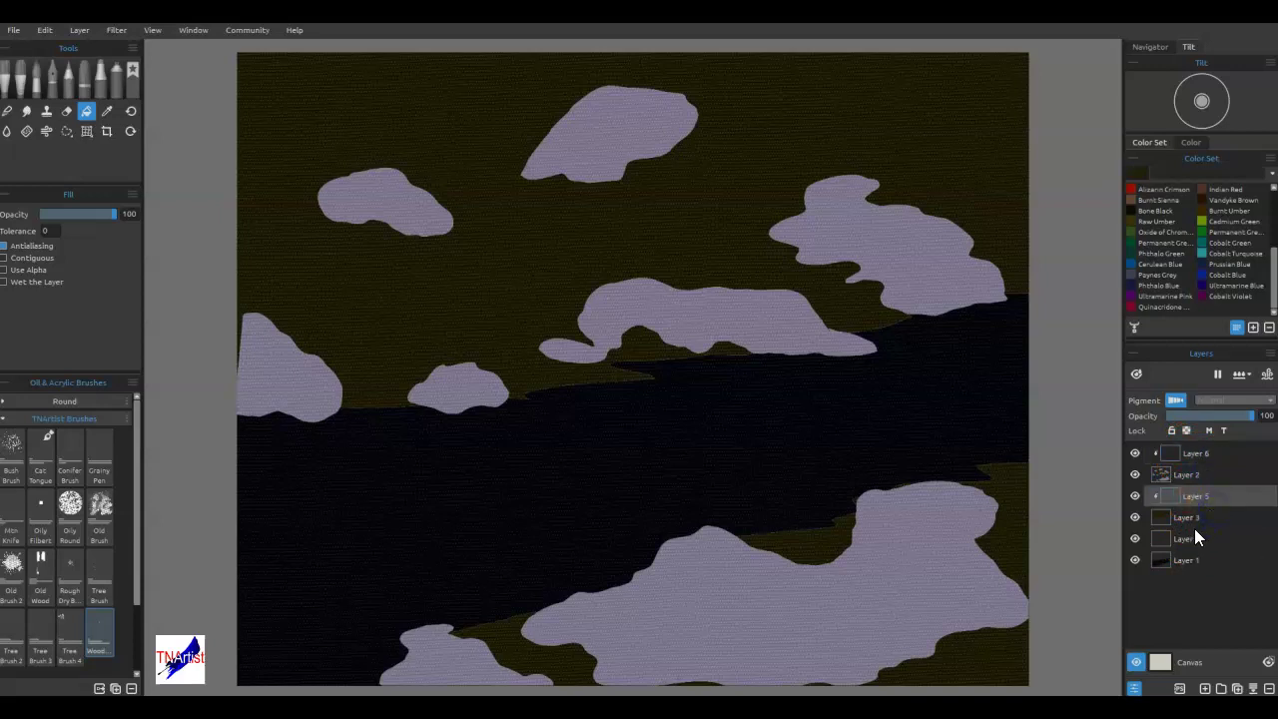
{"action": "right_click", "coordinate": [1188, 539]}
{"action": "left_click", "coordinate": [1222, 543]}
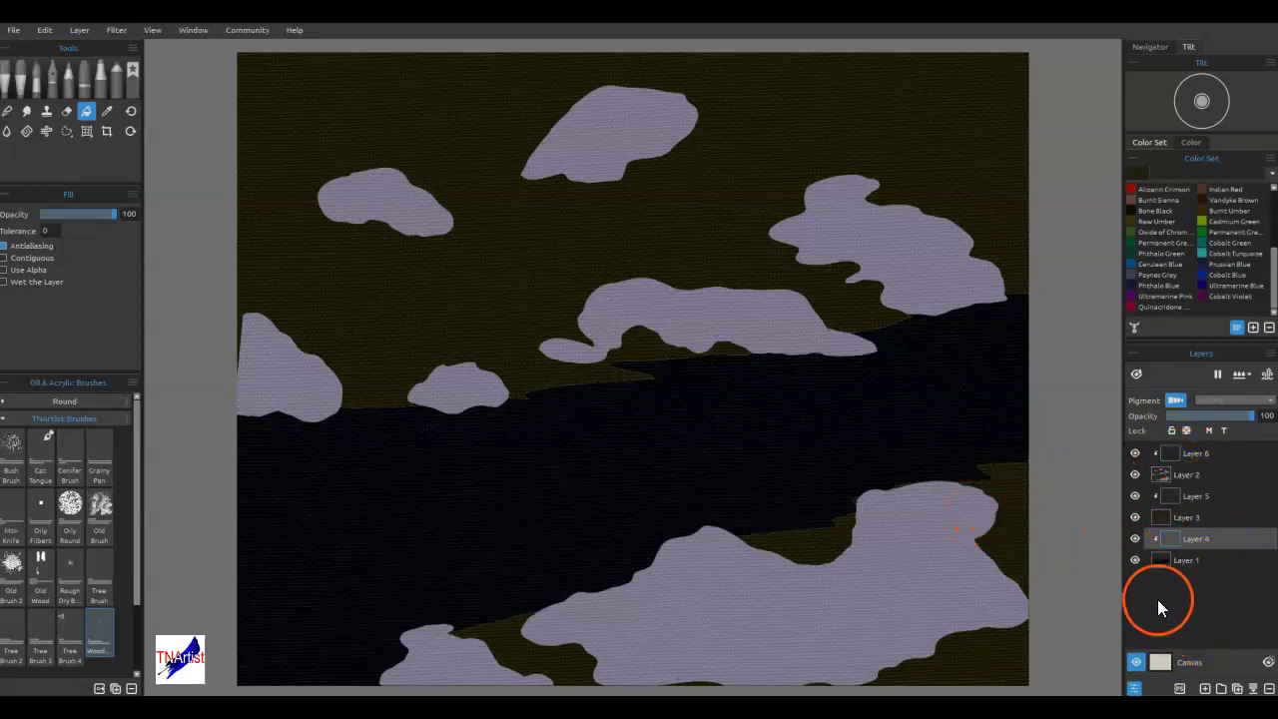
{"action": "left_click", "coordinate": [1155, 538]}
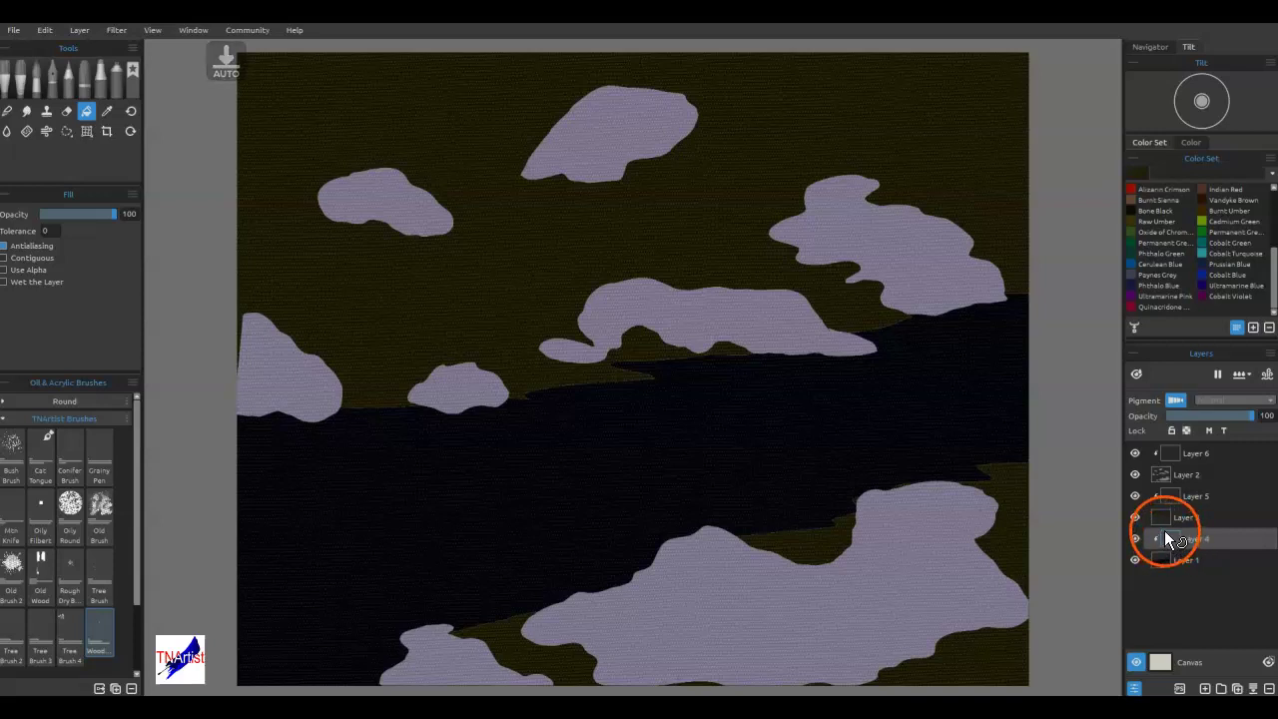
Choose Phthalo Blue from the colour set as the painting colour.
{"action": "scroll", "coordinate": [1168, 261], "scroll_direction": "up", "scroll_amount": 4}
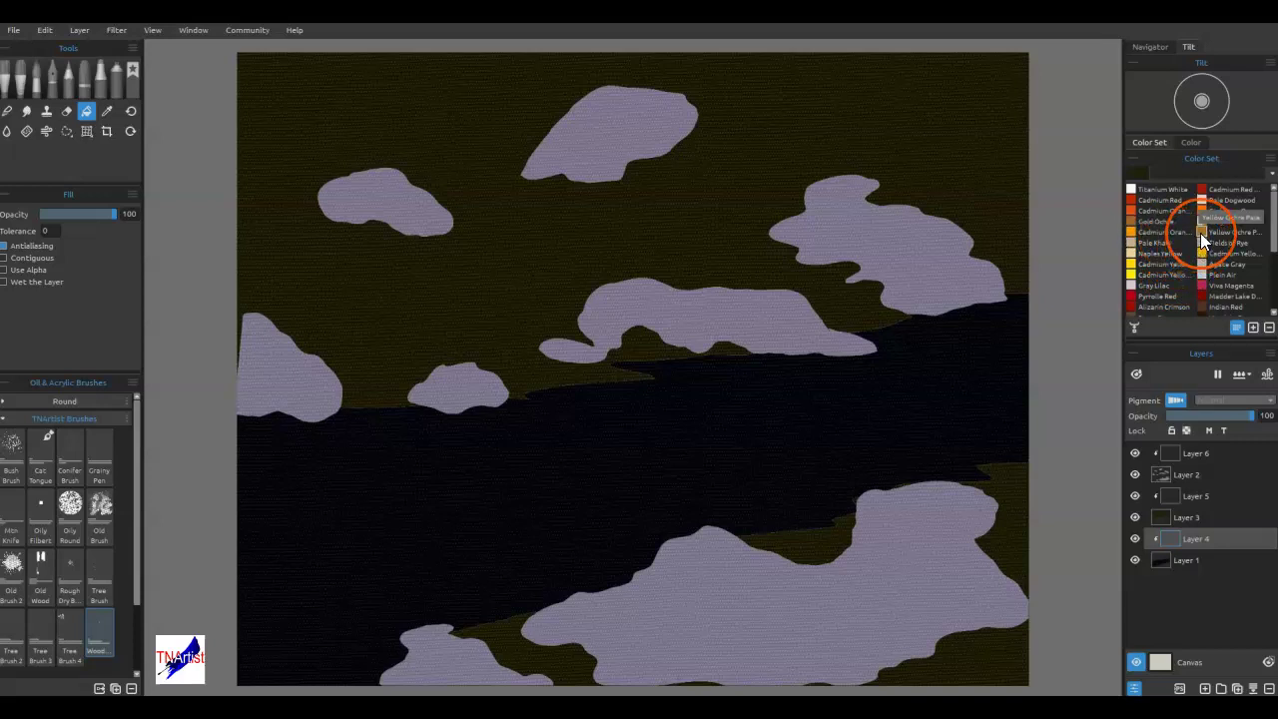
{"action": "scroll", "coordinate": [1203, 239], "scroll_direction": "down", "scroll_amount": 3}
{"action": "scroll", "coordinate": [1200, 233], "scroll_direction": "down", "scroll_amount": 1}
{"action": "left_click", "coordinate": [1152, 288]}
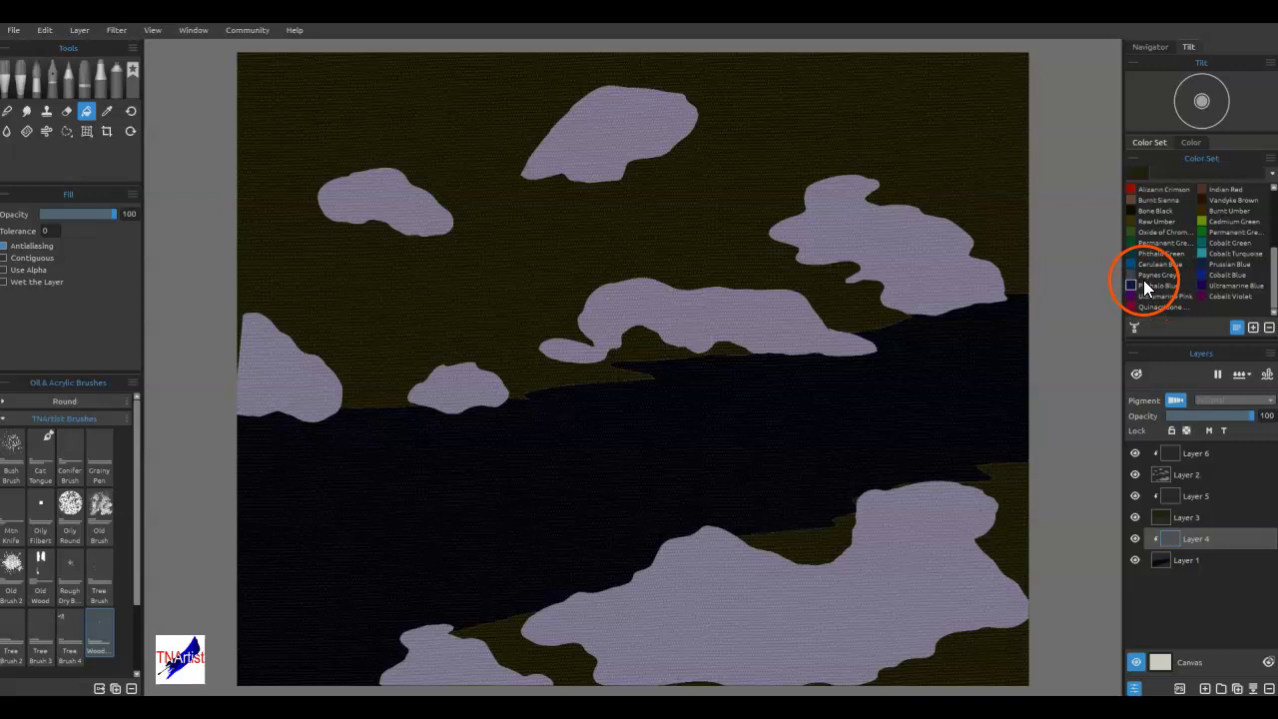
{"action": "left_click", "coordinate": [822, 319]}
Choose the Knife Smooth 2 brush from the flat Express Oils brushes and set its size to 45.
{"action": "left_click", "coordinate": [23, 223]}
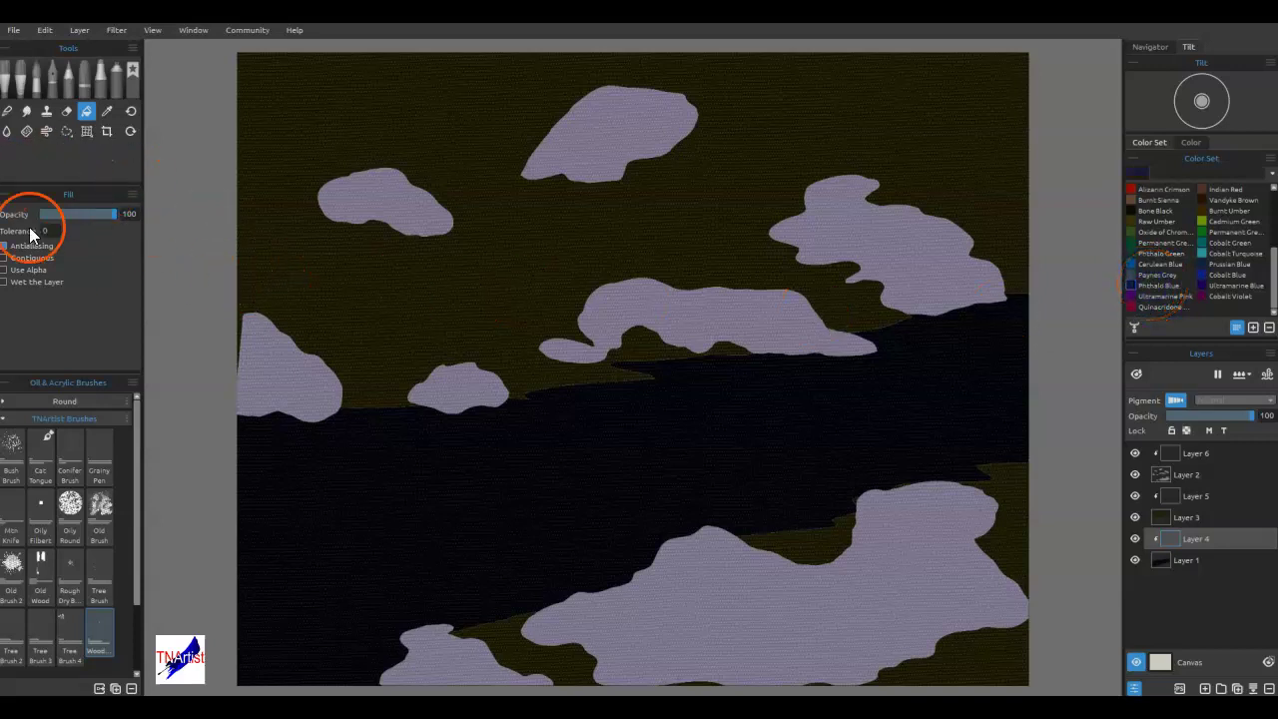
{"action": "left_click", "coordinate": [53, 475]}
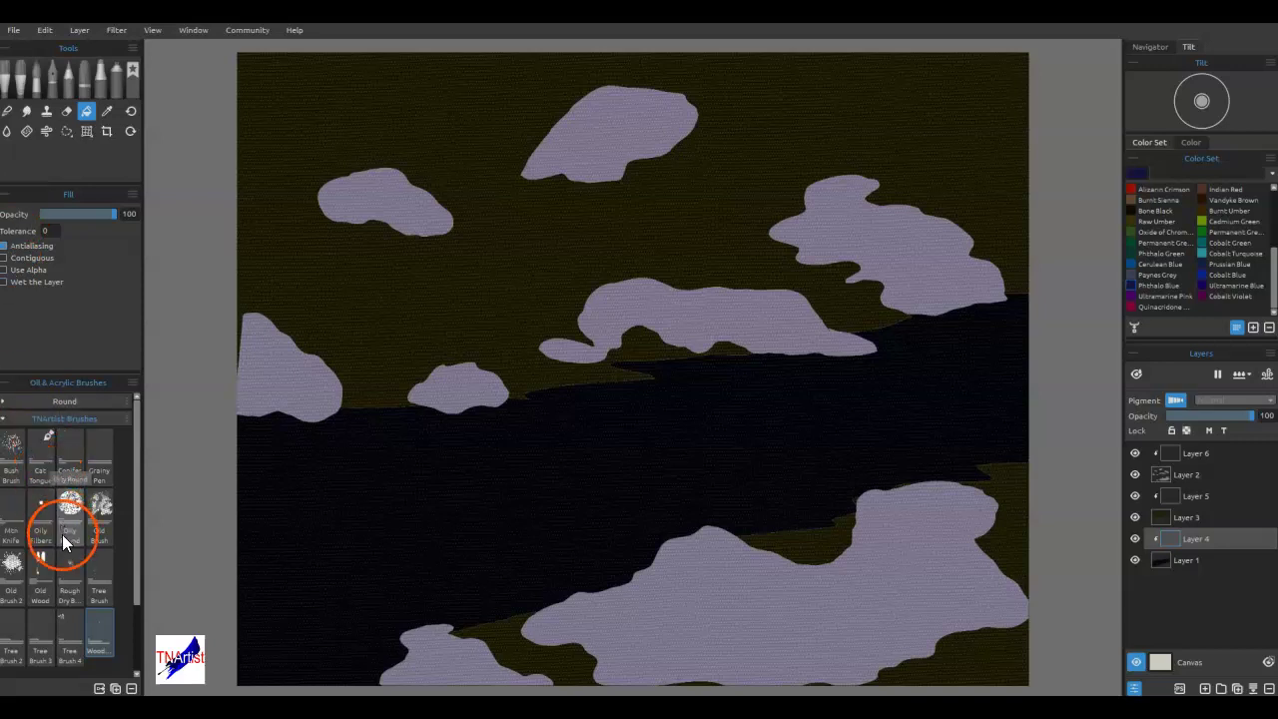
{"action": "left_click", "coordinate": [35, 514]}
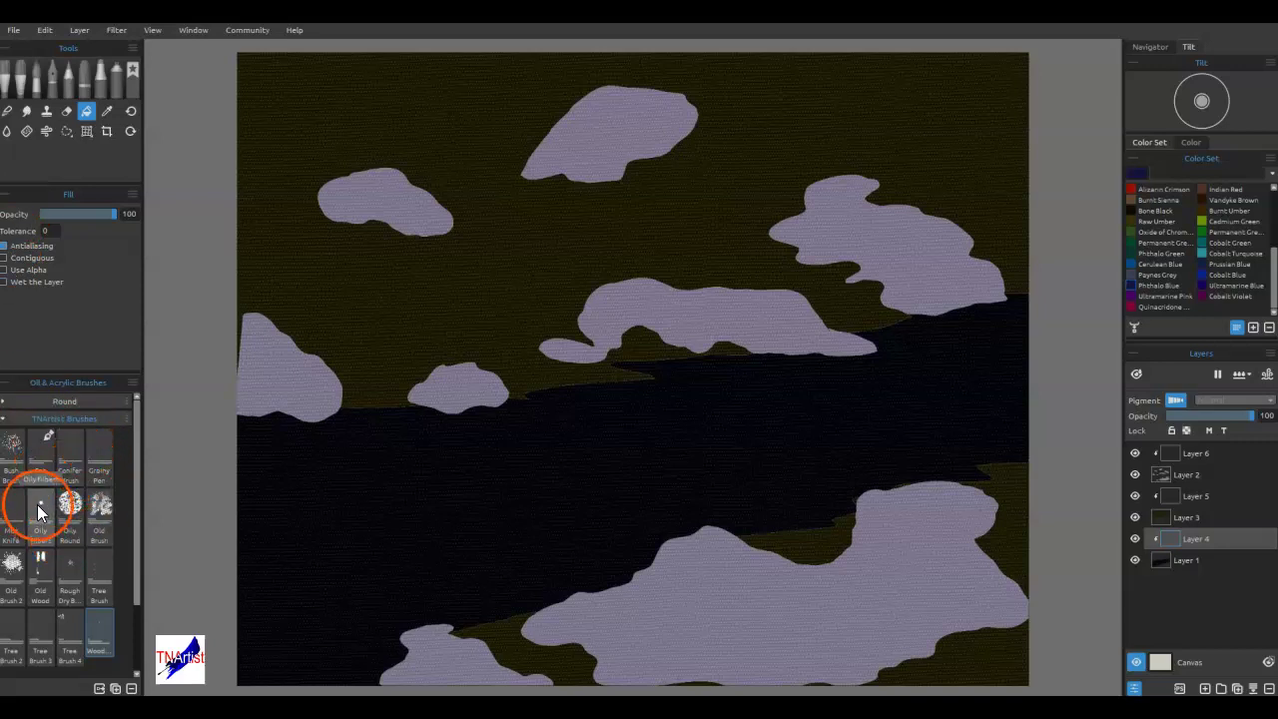
{"action": "left_click", "coordinate": [12, 427]}
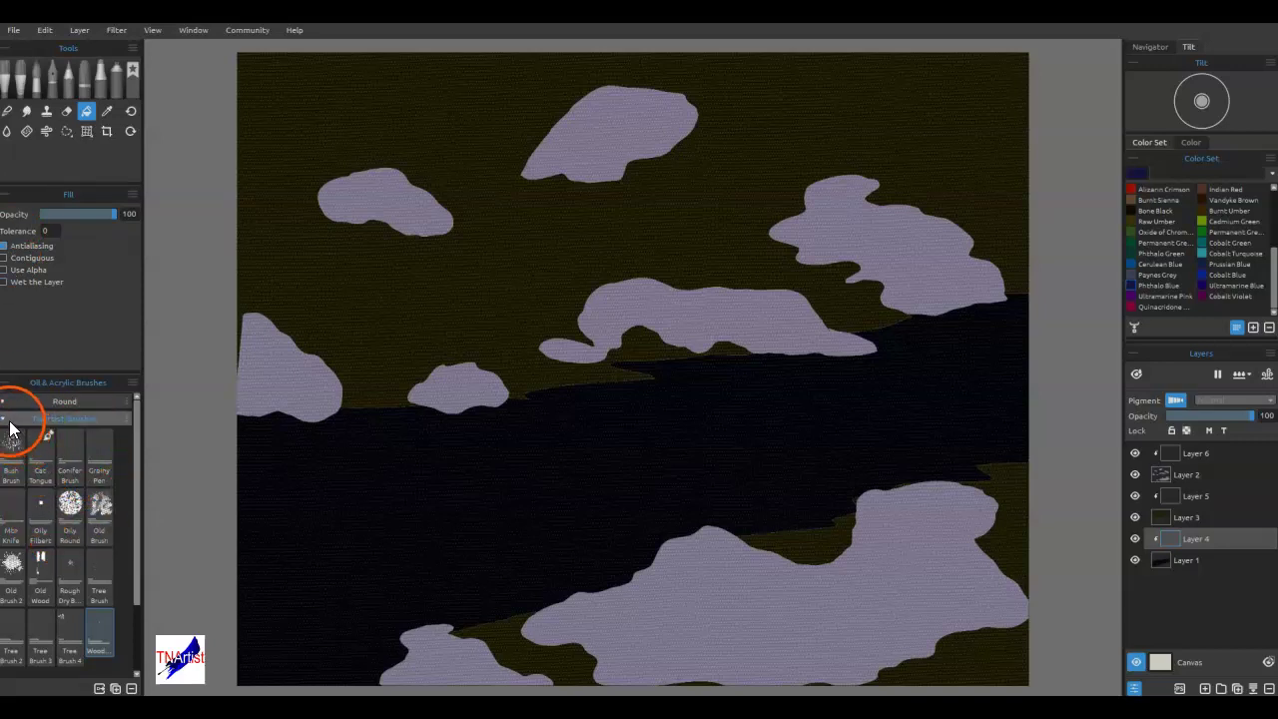
{"action": "left_click", "coordinate": [6, 425]}
{"action": "left_click", "coordinate": [24, 79]}
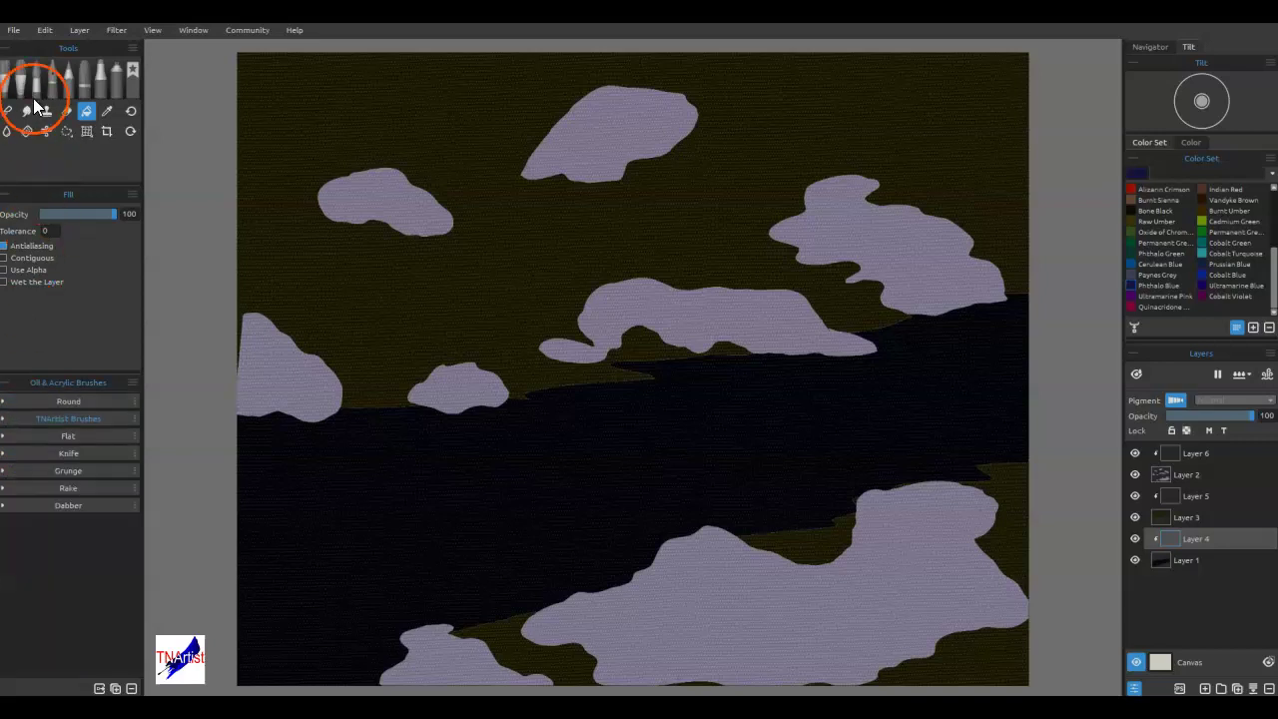
{"action": "left_click", "coordinate": [12, 416]}
{"action": "left_click", "coordinate": [20, 479]}
{"action": "left_click", "coordinate": [14, 515]}
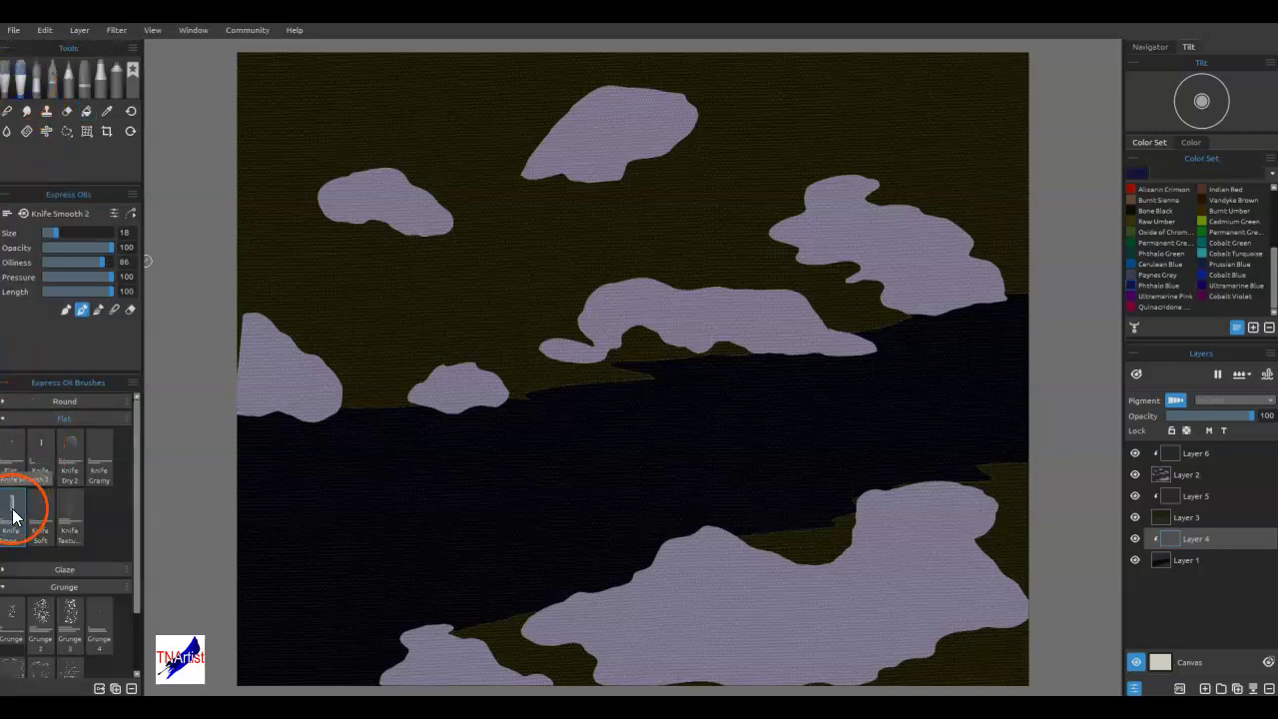
{"action": "left_click", "coordinate": [12, 514]}
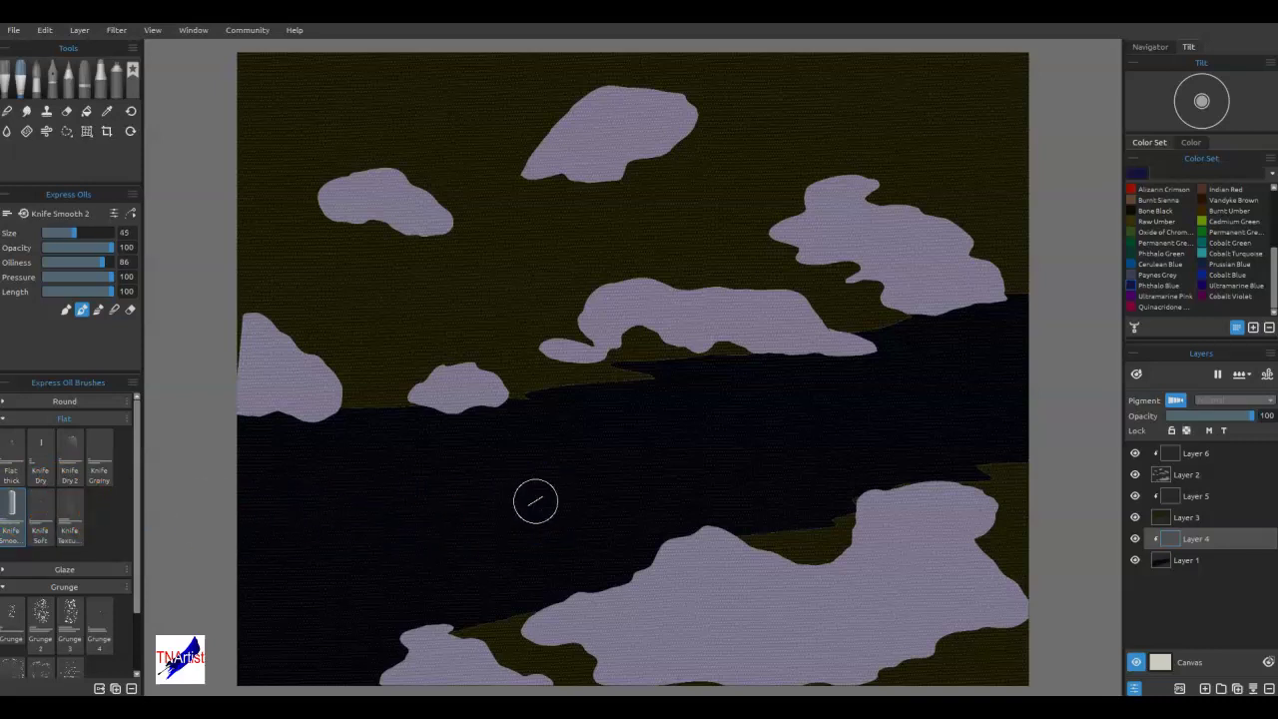
Paint vertical Phthalo Blue strokes on Layer 4 over the diagonal band, from its right half across to the left edge.
{"action": "mouse_move", "coordinate": [659, 424]}
{"action": "left_mouse_down"}
{"action": "mouse_move", "coordinate": [690, 379]}
{"action": "mouse_move", "coordinate": [710, 396]}
{"action": "mouse_move", "coordinate": [714, 345]}
{"action": "mouse_move", "coordinate": [761, 513]}
{"action": "left_mouse_up"}
{"action": "mouse_move", "coordinate": [783, 568]}
{"action": "left_mouse_down"}
{"action": "mouse_move", "coordinate": [829, 460]}
{"action": "mouse_move", "coordinate": [862, 328]}
{"action": "mouse_move", "coordinate": [886, 312]}
{"action": "mouse_move", "coordinate": [905, 357]}
{"action": "mouse_move", "coordinate": [937, 369]}
{"action": "mouse_move", "coordinate": [960, 435]}
{"action": "mouse_move", "coordinate": [975, 430]}
{"action": "left_mouse_up"}
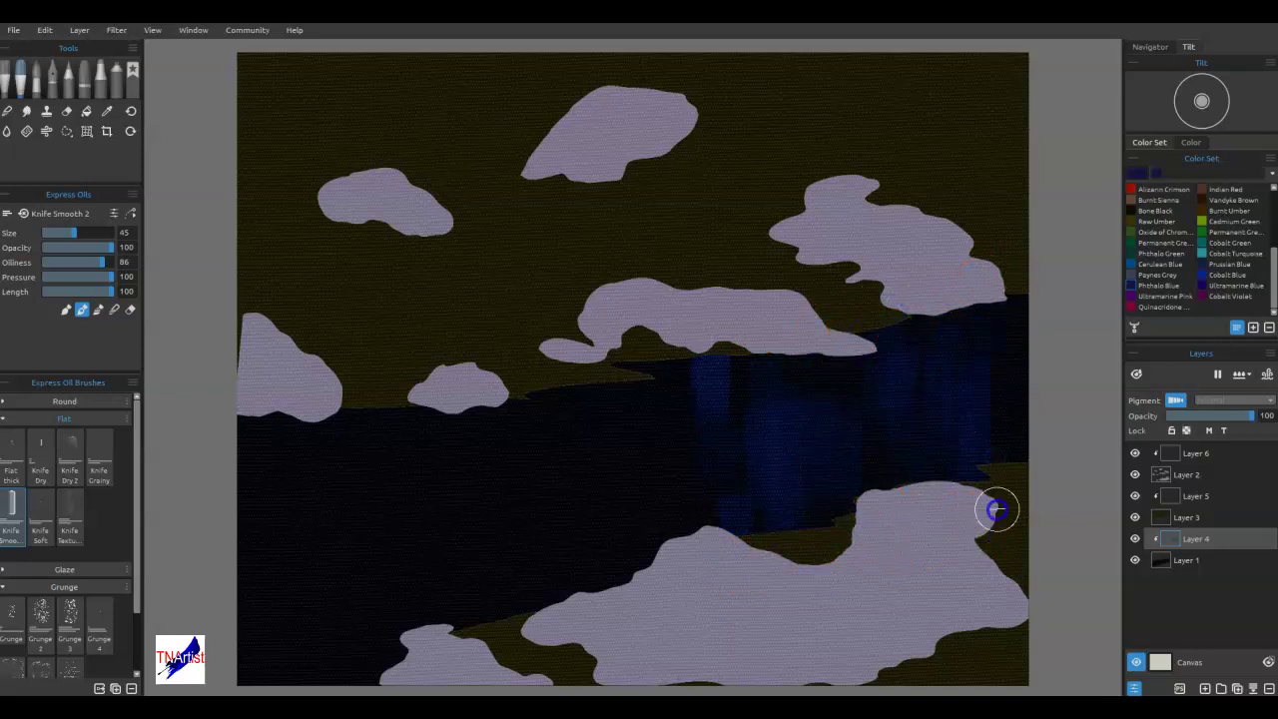
{"action": "mouse_move", "coordinate": [744, 510]}
{"action": "left_mouse_down"}
{"action": "mouse_move", "coordinate": [639, 542]}
{"action": "mouse_move", "coordinate": [668, 473]}
{"action": "mouse_move", "coordinate": [645, 377]}
{"action": "left_mouse_up"}
{"action": "mouse_move", "coordinate": [629, 491]}
{"action": "left_mouse_down"}
{"action": "mouse_move", "coordinate": [626, 539]}
{"action": "mouse_move", "coordinate": [654, 399]}
{"action": "left_mouse_up"}
{"action": "mouse_move", "coordinate": [607, 575]}
{"action": "left_mouse_down"}
{"action": "mouse_move", "coordinate": [567, 612]}
{"action": "mouse_move", "coordinate": [542, 390]}
{"action": "mouse_move", "coordinate": [519, 633]}
{"action": "mouse_move", "coordinate": [479, 383]}
{"action": "mouse_move", "coordinate": [434, 648]}
{"action": "mouse_move", "coordinate": [393, 379]}
{"action": "mouse_move", "coordinate": [370, 385]}
{"action": "mouse_move", "coordinate": [337, 442]}
{"action": "mouse_move", "coordinate": [249, 398]}
{"action": "mouse_move", "coordinate": [271, 520]}
{"action": "mouse_move", "coordinate": [297, 521]}
{"action": "mouse_move", "coordinate": [328, 619]}
{"action": "mouse_move", "coordinate": [368, 562]}
{"action": "mouse_move", "coordinate": [511, 684]}
{"action": "left_mouse_up"}
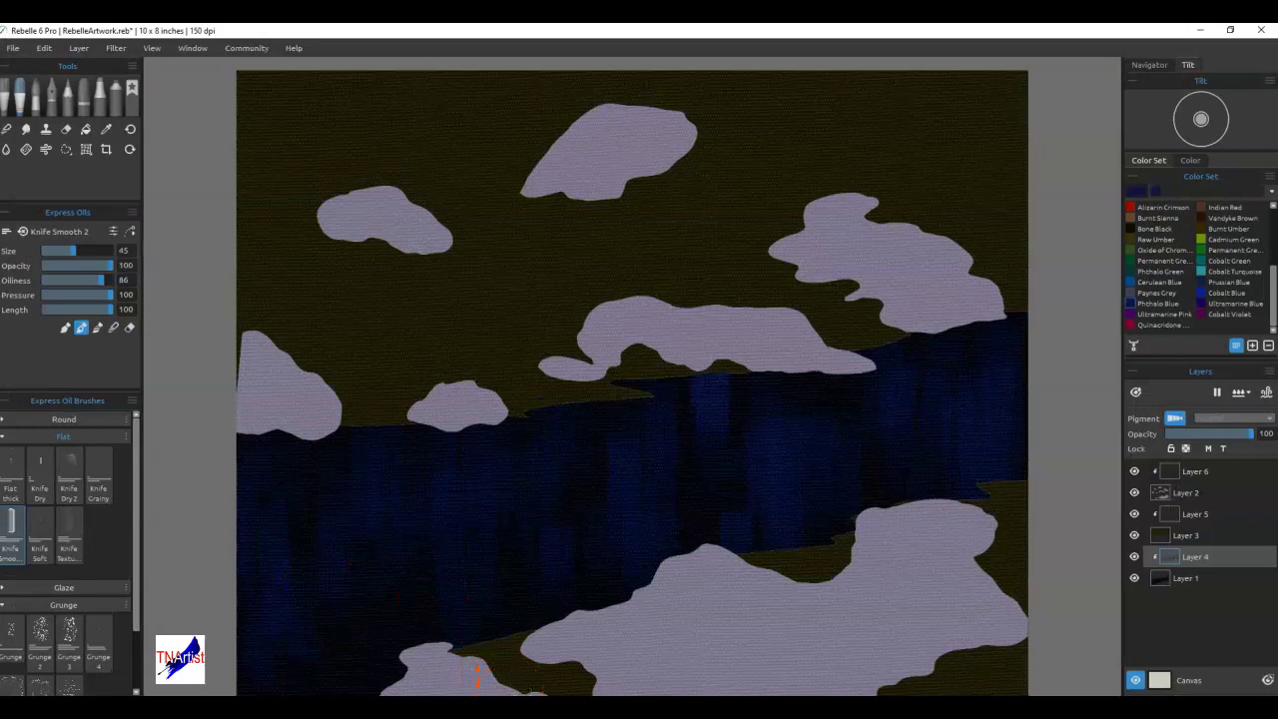
{"action": "left_click", "coordinate": [525, 710]}
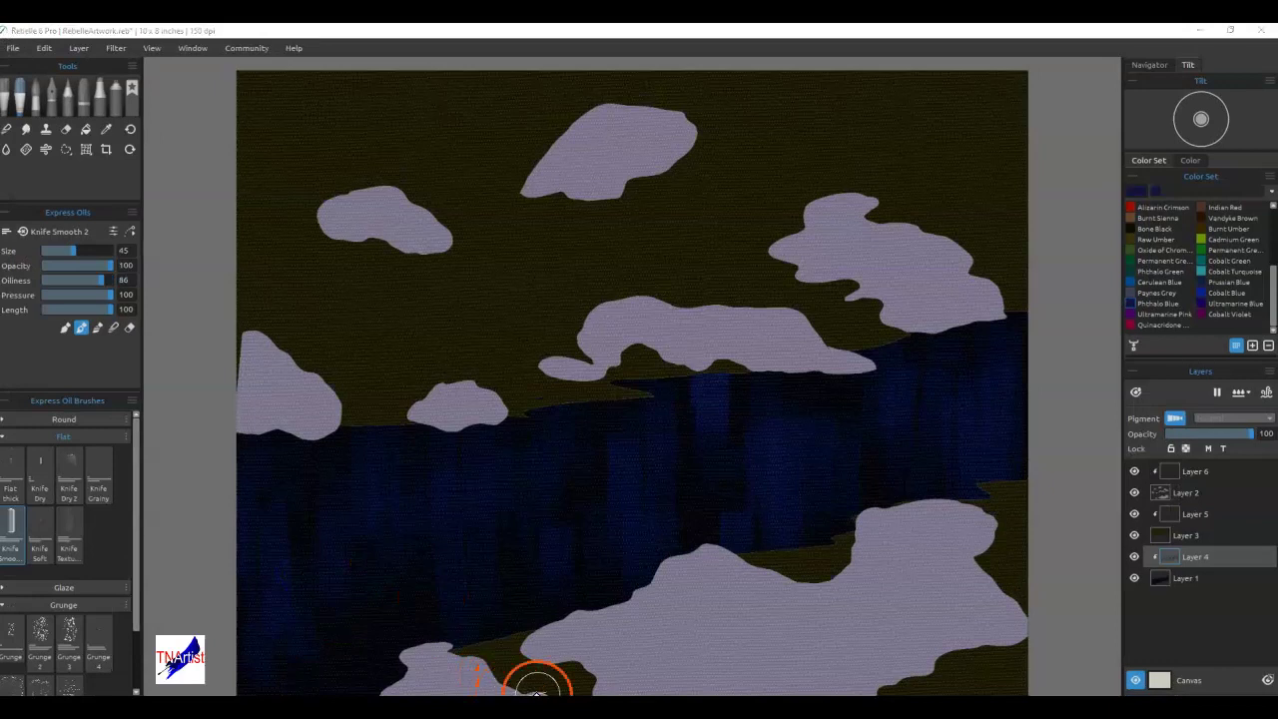
Add a second pass of vertical blue strokes along the whole band, covering the remaining dark gaps at both ends.
{"action": "left_click_drag", "start_coordinate": [495, 667], "coordinate": [547, 521]}
{"action": "scroll", "coordinate": [557, 498], "scroll_direction": "down", "scroll_amount": 4}
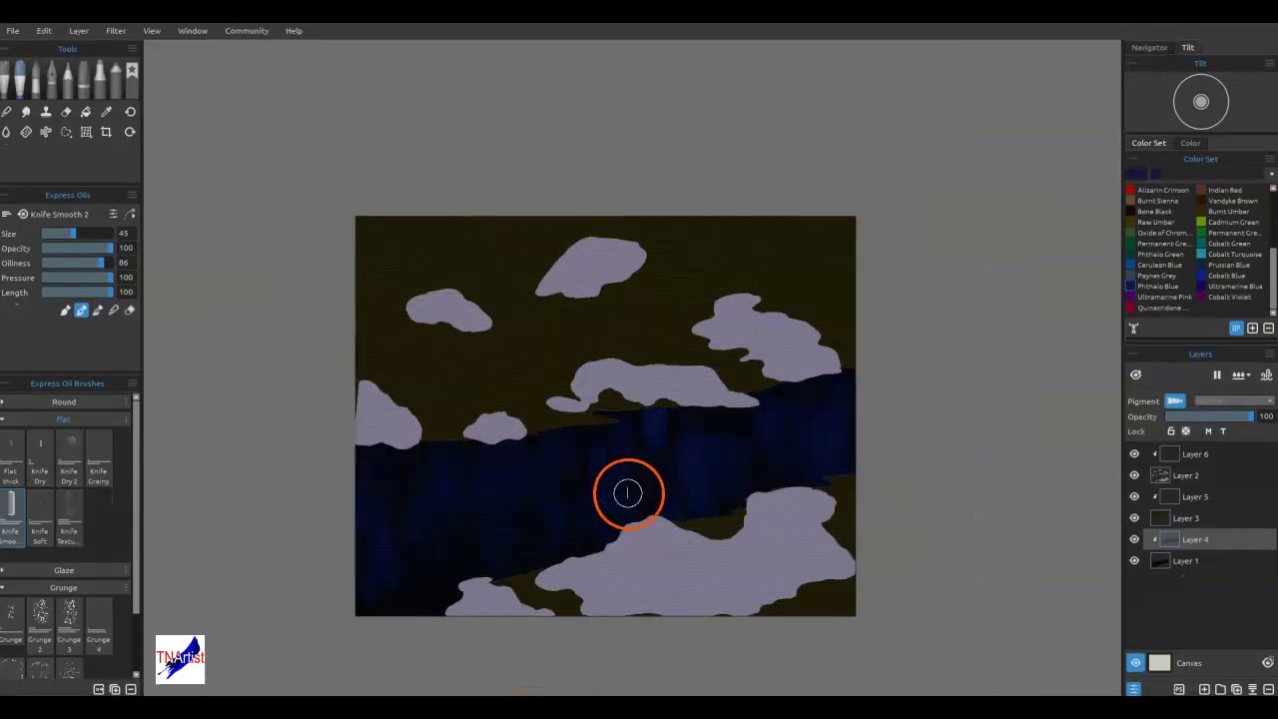
{"action": "mouse_move", "coordinate": [702, 443]}
{"action": "left_mouse_down"}
{"action": "mouse_move", "coordinate": [707, 497]}
{"action": "mouse_move", "coordinate": [710, 379]}
{"action": "left_mouse_up"}
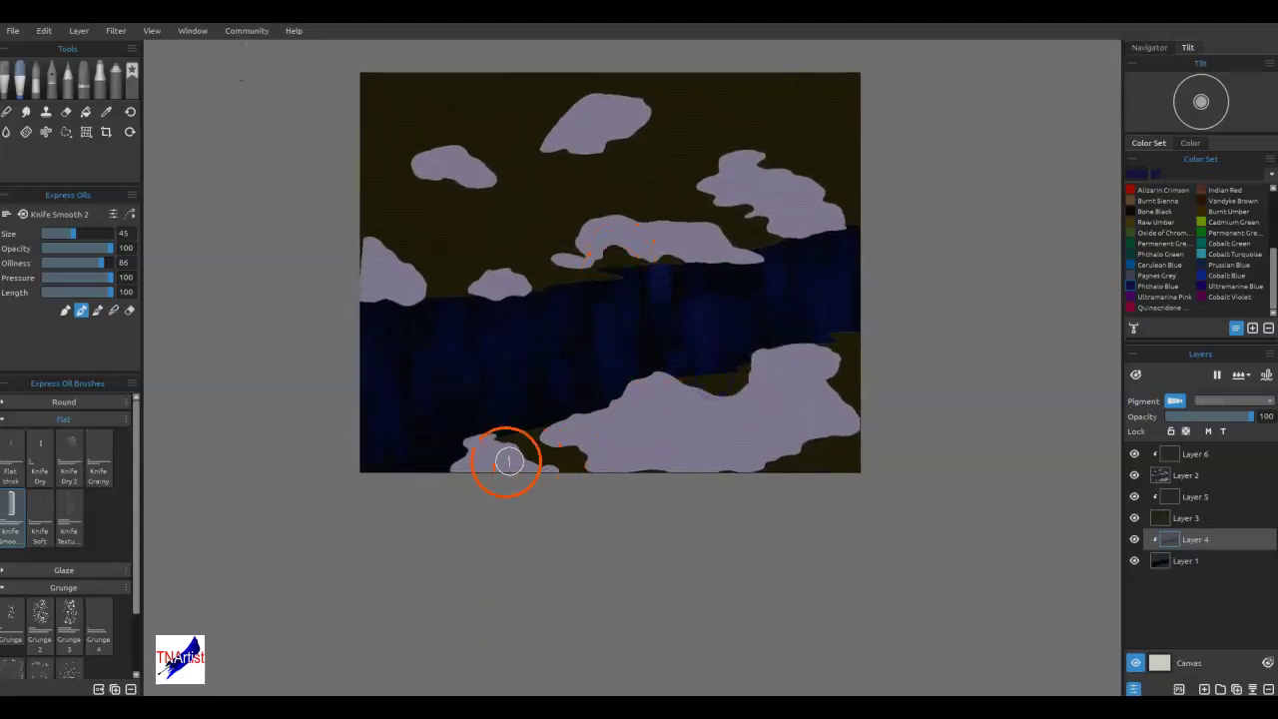
{"action": "left_click_drag", "start_coordinate": [442, 533], "coordinate": [451, 383]}
{"action": "left_click_drag", "start_coordinate": [465, 339], "coordinate": [478, 494]}
{"action": "mouse_move", "coordinate": [476, 471]}
{"action": "left_mouse_down"}
{"action": "mouse_move", "coordinate": [488, 323]}
{"action": "mouse_move", "coordinate": [527, 470]}
{"action": "left_mouse_up"}
{"action": "left_click_drag", "start_coordinate": [628, 443], "coordinate": [654, 300]}
{"action": "left_click_drag", "start_coordinate": [657, 288], "coordinate": [659, 380]}
{"action": "mouse_move", "coordinate": [683, 442]}
{"action": "left_mouse_down"}
{"action": "mouse_move", "coordinate": [696, 321]}
{"action": "mouse_move", "coordinate": [719, 400]}
{"action": "mouse_move", "coordinate": [736, 386]}
{"action": "left_mouse_up"}
{"action": "mouse_move", "coordinate": [772, 237]}
{"action": "left_mouse_down"}
{"action": "mouse_move", "coordinate": [775, 211]}
{"action": "mouse_move", "coordinate": [787, 394]}
{"action": "mouse_move", "coordinate": [864, 356]}
{"action": "left_mouse_up"}
{"action": "mouse_move", "coordinate": [434, 524]}
{"action": "left_mouse_down"}
{"action": "mouse_move", "coordinate": [419, 409]}
{"action": "mouse_move", "coordinate": [395, 419]}
{"action": "left_mouse_up"}
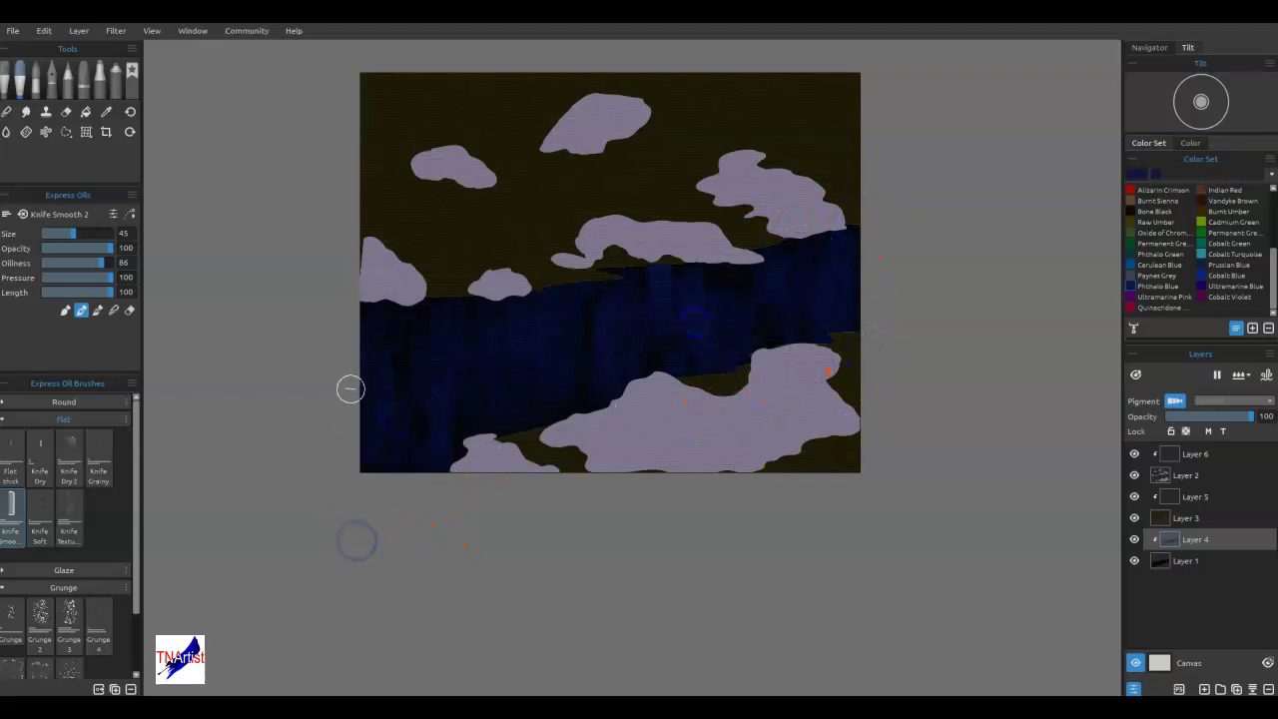
Choose Gold Ochre from the colour set and paint vertical strokes along the upper half of the blue diagonal band.
{"action": "left_click", "coordinate": [1110, 369]}
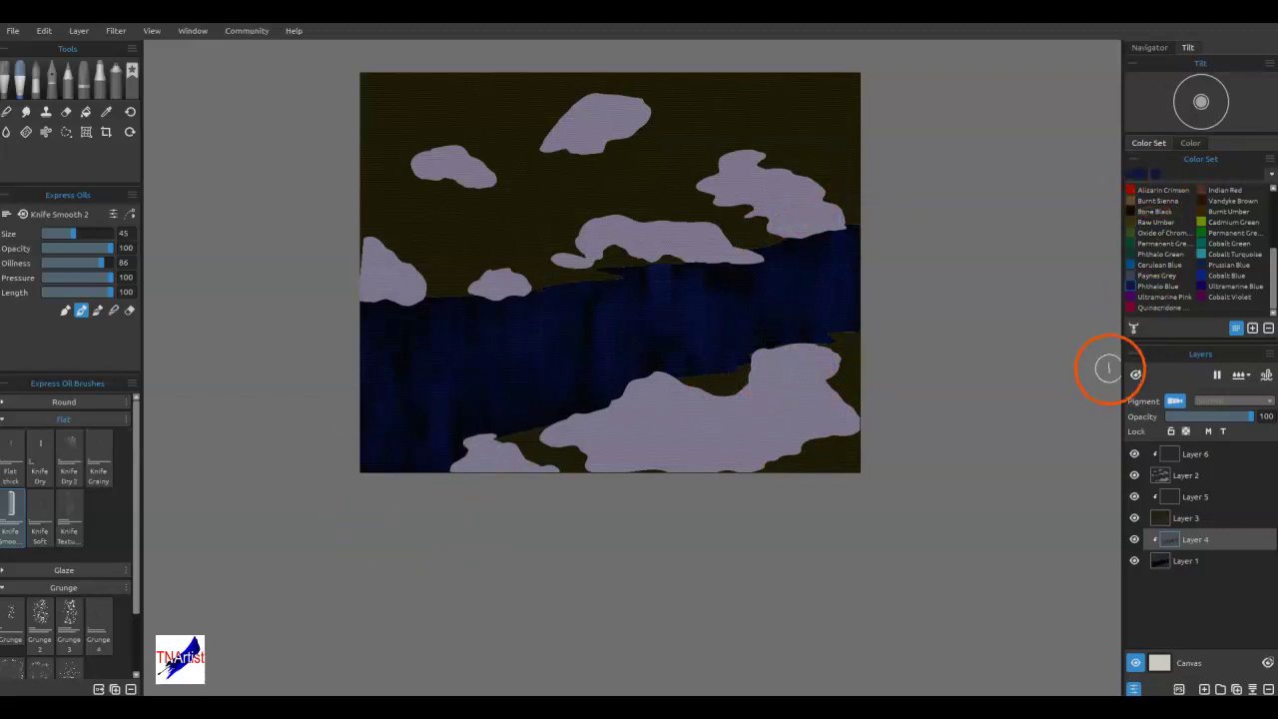
{"action": "left_click", "coordinate": [1176, 252]}
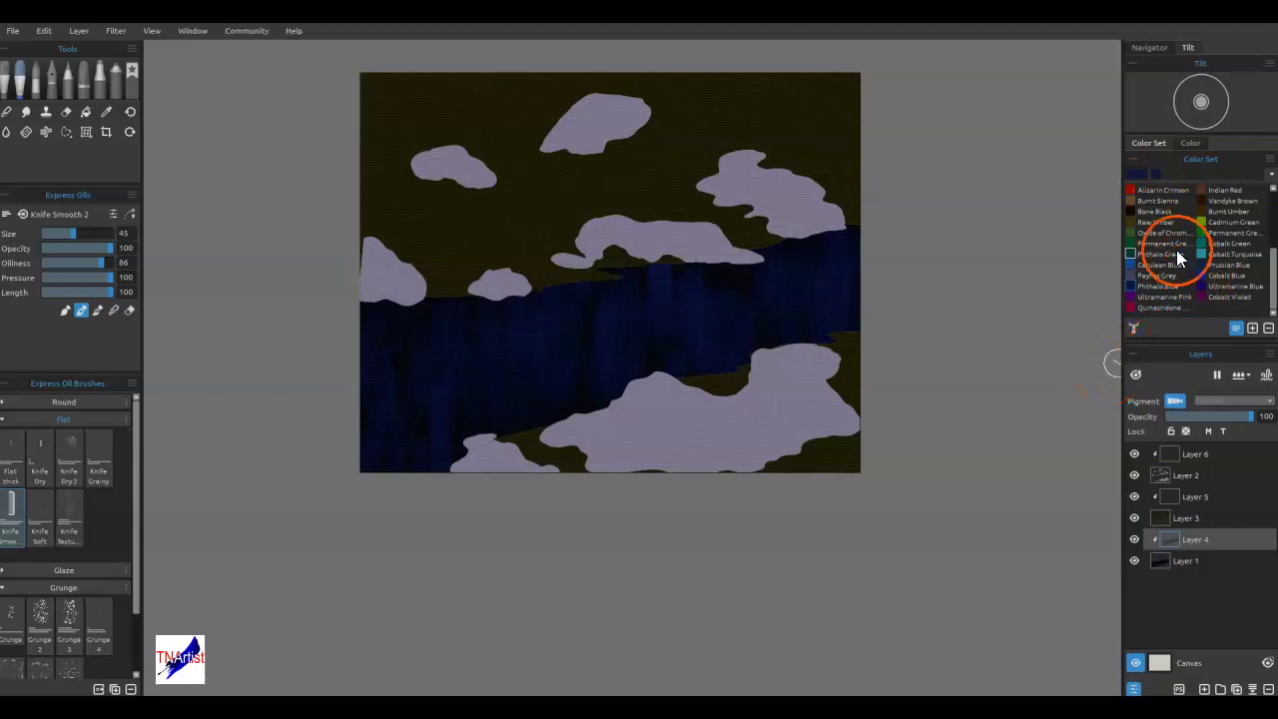
{"action": "scroll", "coordinate": [1161, 222], "scroll_direction": "up", "scroll_amount": 5}
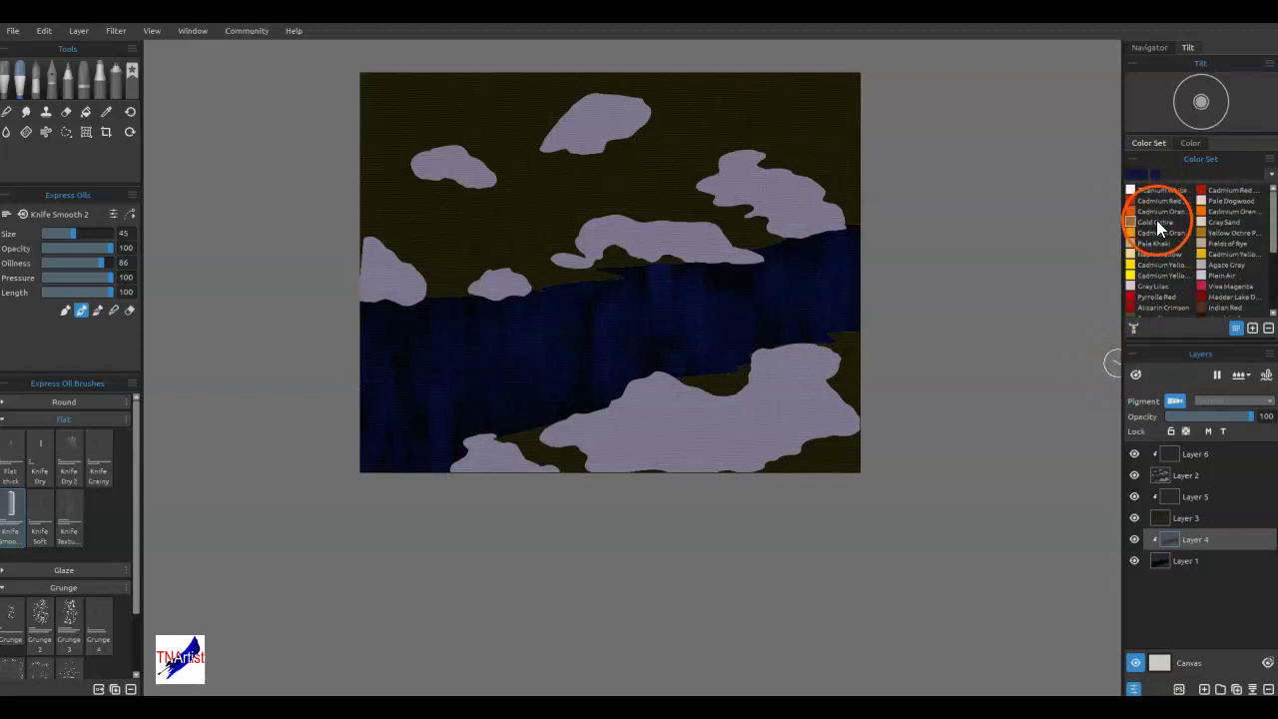
{"action": "left_click", "coordinate": [1157, 225]}
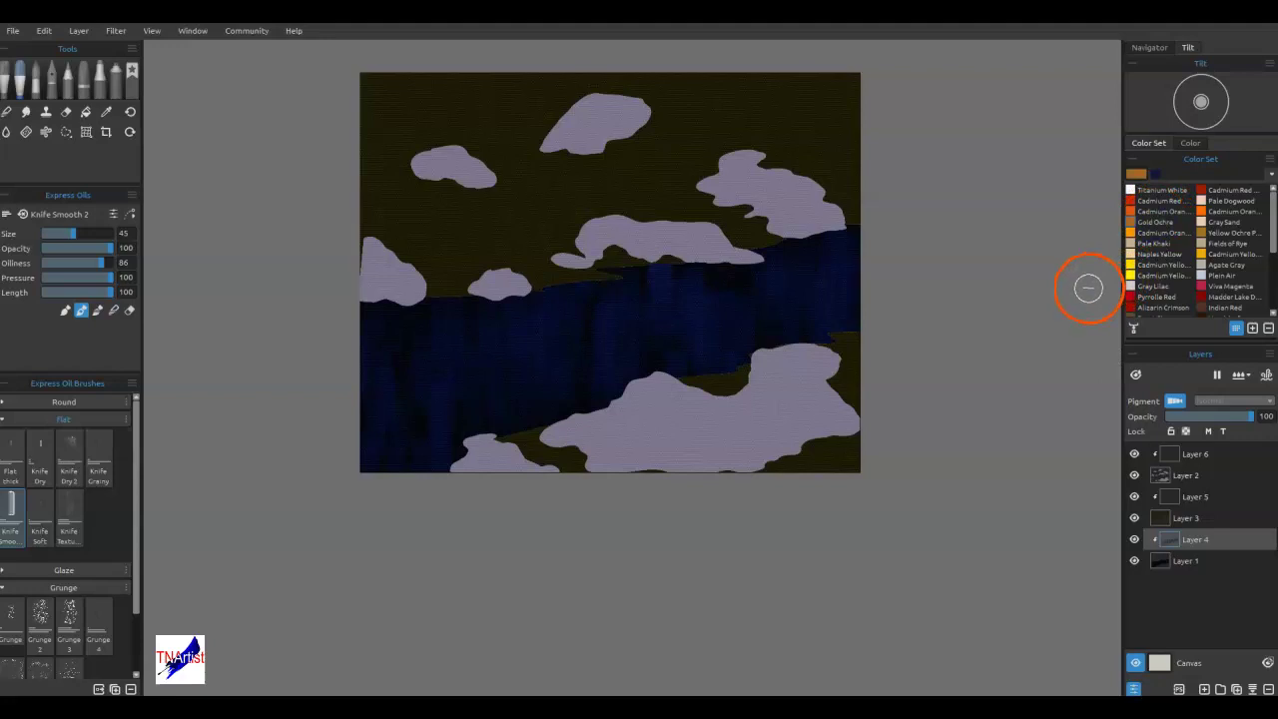
{"action": "left_click_drag", "start_coordinate": [611, 268], "coordinate": [630, 382]}
{"action": "mouse_move", "coordinate": [645, 251]}
{"action": "left_mouse_down"}
{"action": "mouse_move", "coordinate": [649, 311]}
{"action": "mouse_move", "coordinate": [677, 380]}
{"action": "left_mouse_up"}
{"action": "left_click_drag", "start_coordinate": [690, 246], "coordinate": [703, 329]}
{"action": "mouse_move", "coordinate": [711, 244]}
{"action": "left_mouse_down"}
{"action": "mouse_move", "coordinate": [714, 396]}
{"action": "mouse_move", "coordinate": [719, 240]}
{"action": "mouse_move", "coordinate": [739, 252]}
{"action": "mouse_move", "coordinate": [796, 213]}
{"action": "mouse_move", "coordinate": [814, 228]}
{"action": "mouse_move", "coordinate": [834, 211]}
{"action": "left_mouse_up"}
{"action": "mouse_move", "coordinate": [699, 275]}
{"action": "left_mouse_down"}
{"action": "mouse_move", "coordinate": [693, 251]}
{"action": "mouse_move", "coordinate": [679, 329]}
{"action": "mouse_move", "coordinate": [649, 277]}
{"action": "mouse_move", "coordinate": [622, 262]}
{"action": "mouse_move", "coordinate": [596, 343]}
{"action": "mouse_move", "coordinate": [565, 277]}
{"action": "mouse_move", "coordinate": [550, 283]}
{"action": "mouse_move", "coordinate": [510, 330]}
{"action": "mouse_move", "coordinate": [505, 376]}
{"action": "mouse_move", "coordinate": [509, 320]}
{"action": "mouse_move", "coordinate": [515, 341]}
{"action": "mouse_move", "coordinate": [448, 342]}
{"action": "mouse_move", "coordinate": [440, 305]}
{"action": "mouse_move", "coordinate": [408, 282]}
{"action": "mouse_move", "coordinate": [368, 286]}
{"action": "mouse_move", "coordinate": [400, 336]}
{"action": "mouse_move", "coordinate": [445, 366]}
{"action": "mouse_move", "coordinate": [526, 365]}
{"action": "mouse_move", "coordinate": [545, 300]}
{"action": "mouse_move", "coordinate": [594, 354]}
{"action": "mouse_move", "coordinate": [663, 337]}
{"action": "mouse_move", "coordinate": [813, 229]}
{"action": "mouse_move", "coordinate": [861, 300]}
{"action": "mouse_move", "coordinate": [860, 333]}
{"action": "left_mouse_up"}
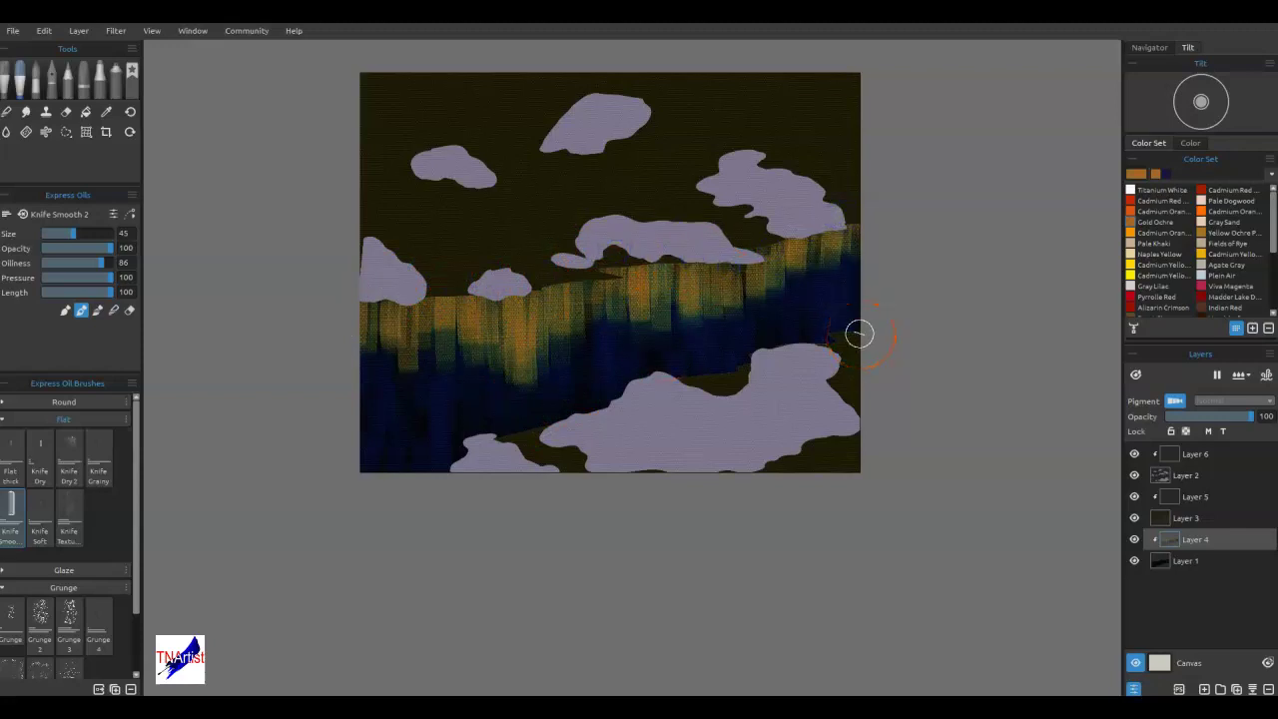
Set the brush size to 80 and blend the ochre down into the blue with vertical strokes along the whole band.
{"action": "key", "text": "]"}
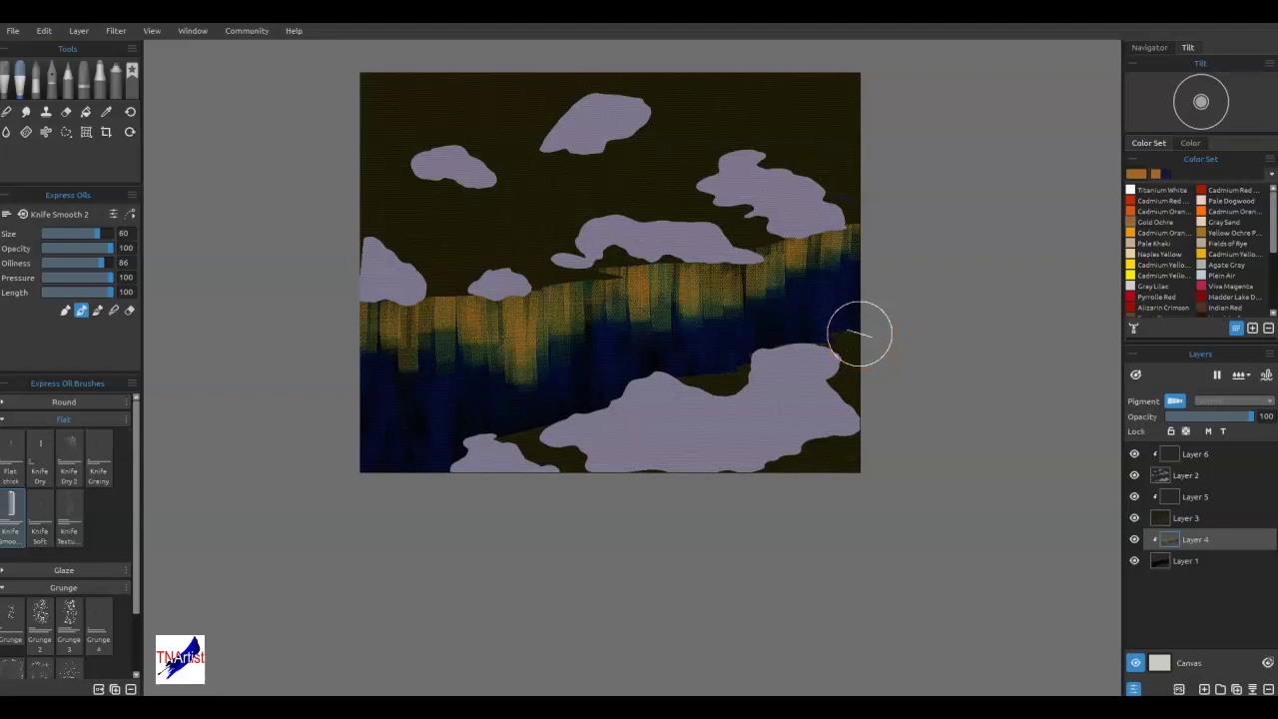
{"action": "mouse_move", "coordinate": [734, 239]}
{"action": "left_mouse_down"}
{"action": "mouse_move", "coordinate": [796, 286]}
{"action": "mouse_move", "coordinate": [828, 217]}
{"action": "mouse_move", "coordinate": [836, 365]}
{"action": "mouse_move", "coordinate": [836, 198]}
{"action": "mouse_move", "coordinate": [837, 354]}
{"action": "left_mouse_up"}
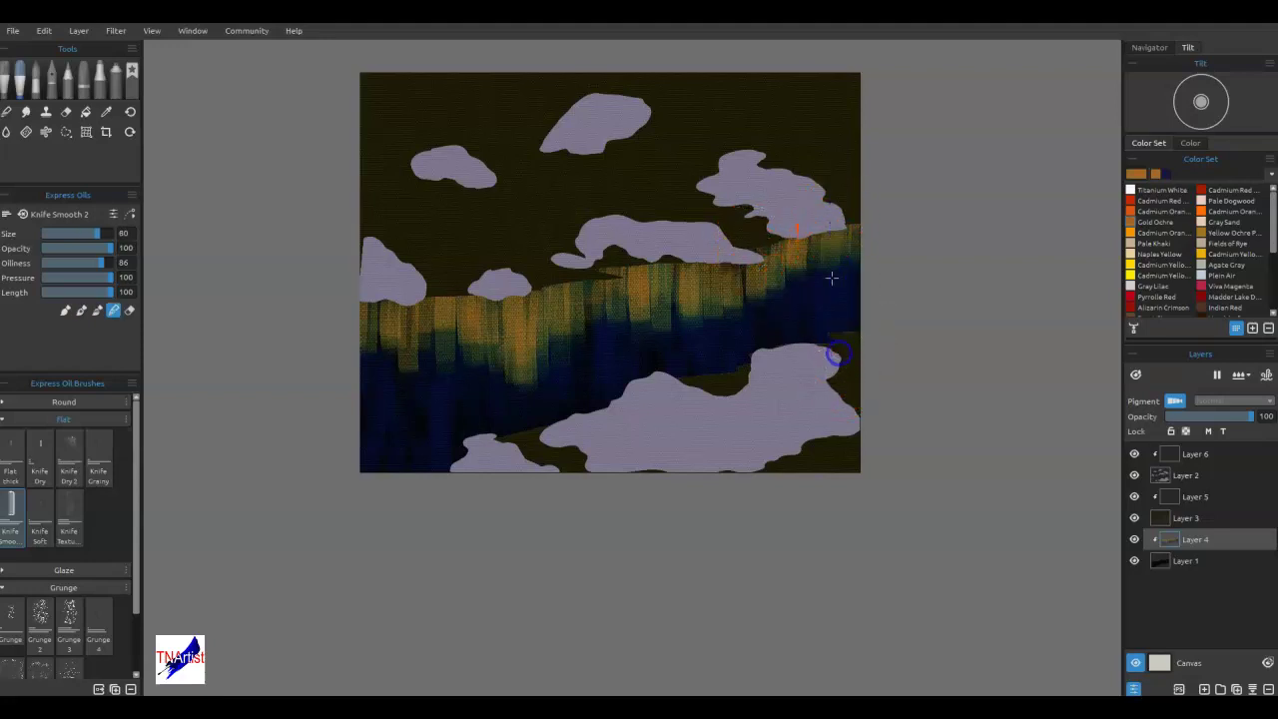
{"action": "mouse_move", "coordinate": [805, 205]}
{"action": "left_mouse_down"}
{"action": "mouse_move", "coordinate": [801, 401]}
{"action": "mouse_move", "coordinate": [777, 385]}
{"action": "left_mouse_up"}
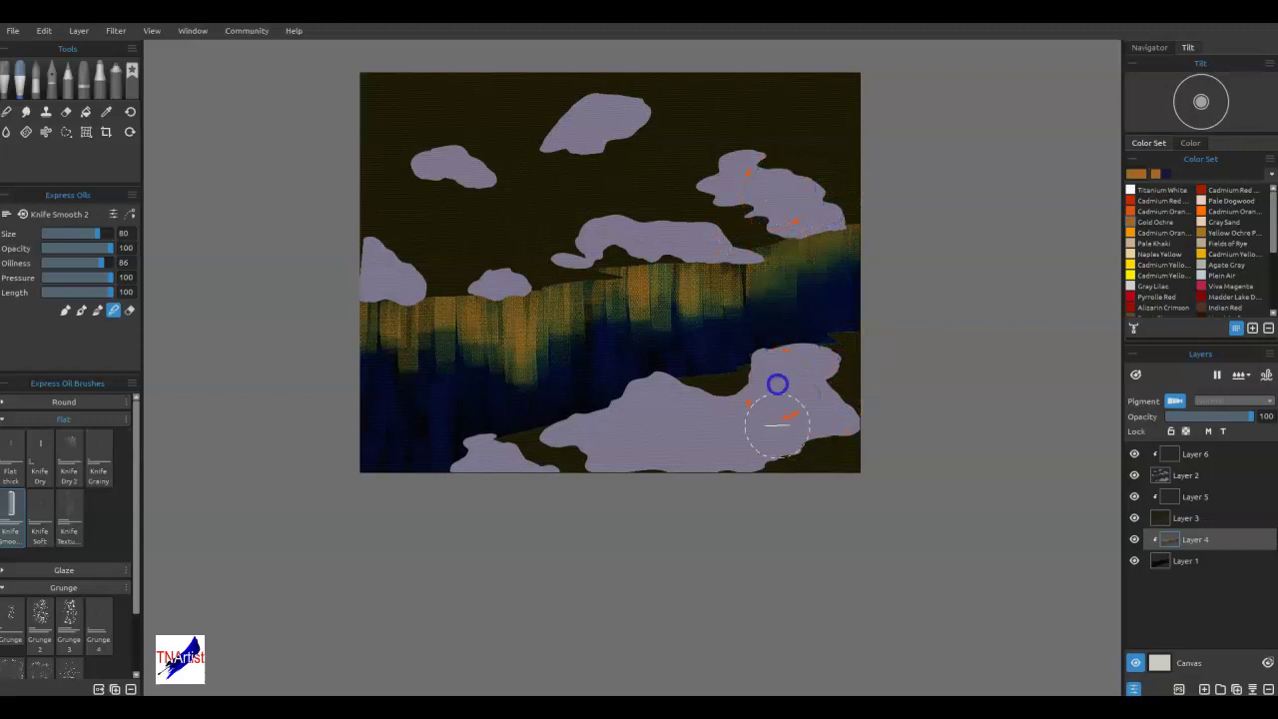
{"action": "mouse_move", "coordinate": [747, 193]}
{"action": "left_mouse_down"}
{"action": "mouse_move", "coordinate": [713, 450]}
{"action": "mouse_move", "coordinate": [693, 185]}
{"action": "mouse_move", "coordinate": [675, 344]}
{"action": "left_mouse_up"}
{"action": "mouse_move", "coordinate": [666, 192]}
{"action": "left_mouse_down"}
{"action": "mouse_move", "coordinate": [659, 440]}
{"action": "mouse_move", "coordinate": [641, 405]}
{"action": "left_mouse_up"}
{"action": "left_click_drag", "start_coordinate": [612, 195], "coordinate": [609, 313]}
{"action": "mouse_move", "coordinate": [603, 483]}
{"action": "left_mouse_down"}
{"action": "mouse_move", "coordinate": [579, 465]}
{"action": "mouse_move", "coordinate": [551, 468]}
{"action": "mouse_move", "coordinate": [529, 214]}
{"action": "mouse_move", "coordinate": [502, 250]}
{"action": "mouse_move", "coordinate": [491, 463]}
{"action": "mouse_move", "coordinate": [471, 224]}
{"action": "mouse_move", "coordinate": [448, 223]}
{"action": "mouse_move", "coordinate": [394, 257]}
{"action": "mouse_move", "coordinate": [343, 263]}
{"action": "mouse_move", "coordinate": [413, 523]}
{"action": "left_mouse_up"}
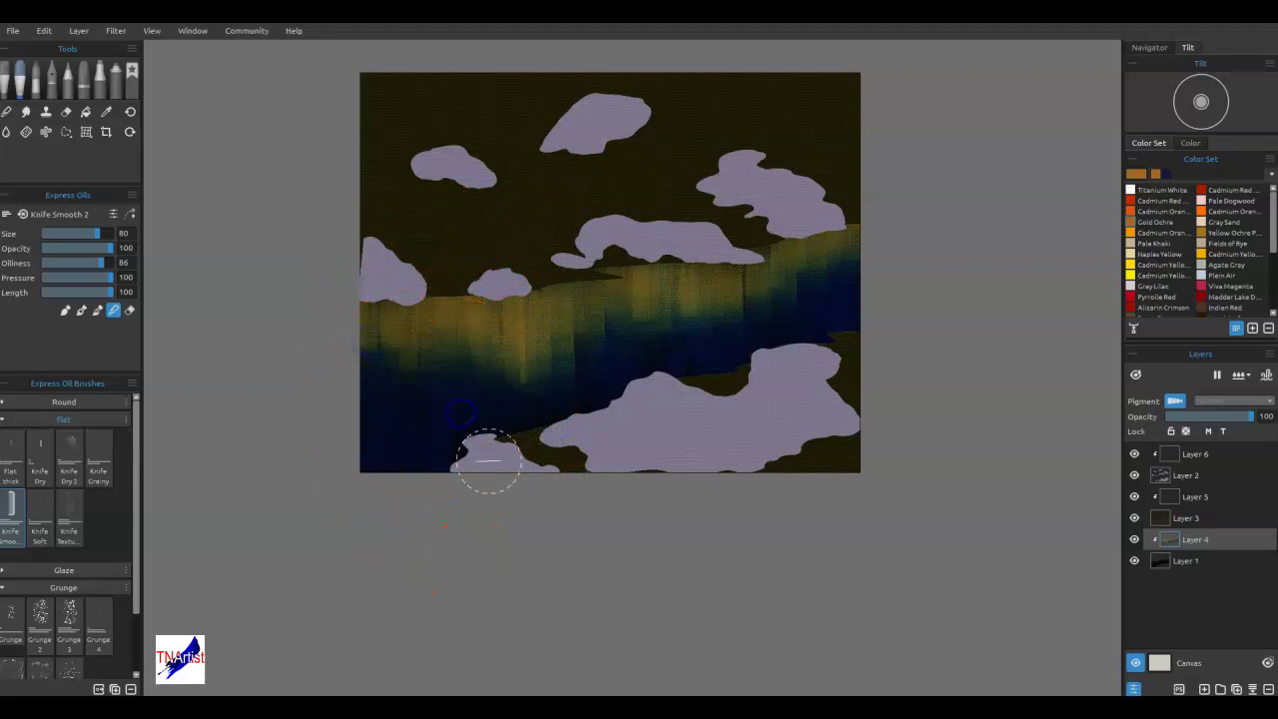
{"action": "mouse_move", "coordinate": [585, 254]}
{"action": "left_mouse_down"}
{"action": "mouse_move", "coordinate": [633, 243]}
{"action": "mouse_move", "coordinate": [679, 293]}
{"action": "mouse_move", "coordinate": [736, 422]}
{"action": "mouse_move", "coordinate": [814, 440]}
{"action": "mouse_move", "coordinate": [756, 428]}
{"action": "mouse_move", "coordinate": [753, 349]}
{"action": "left_mouse_up"}
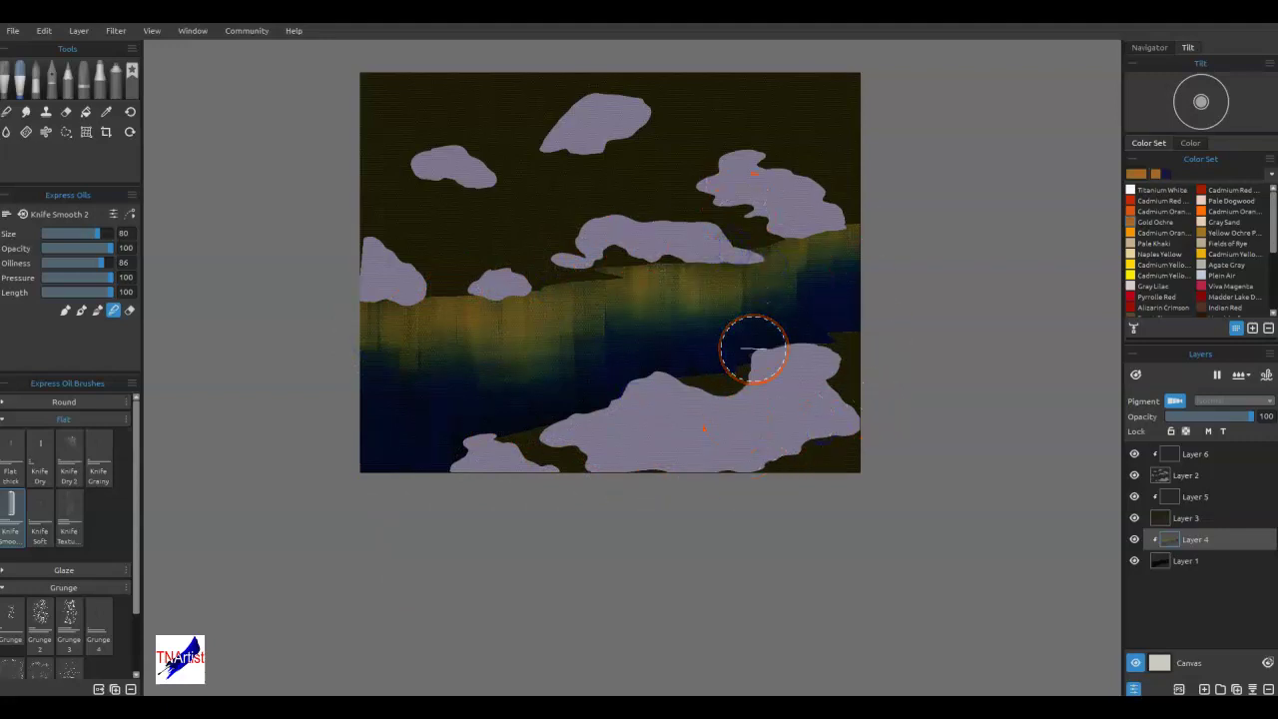
Choose Yellow Ochre at brush size 40 and paint brighter vertical patches across the ochre part of the band.
{"action": "left_click", "coordinate": [1200, 233]}
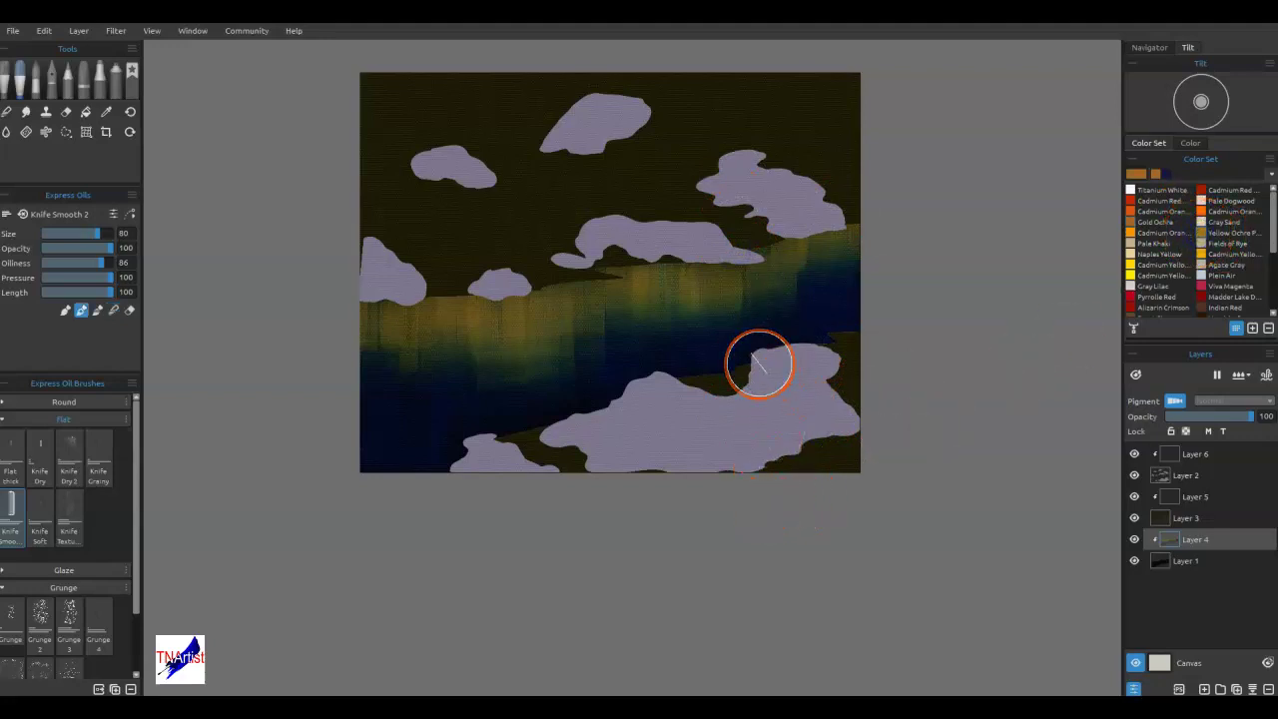
{"action": "key", "text": "bracketleft"}
{"action": "key", "text": "bracketleft"}
{"action": "key", "text": "bracketleft"}
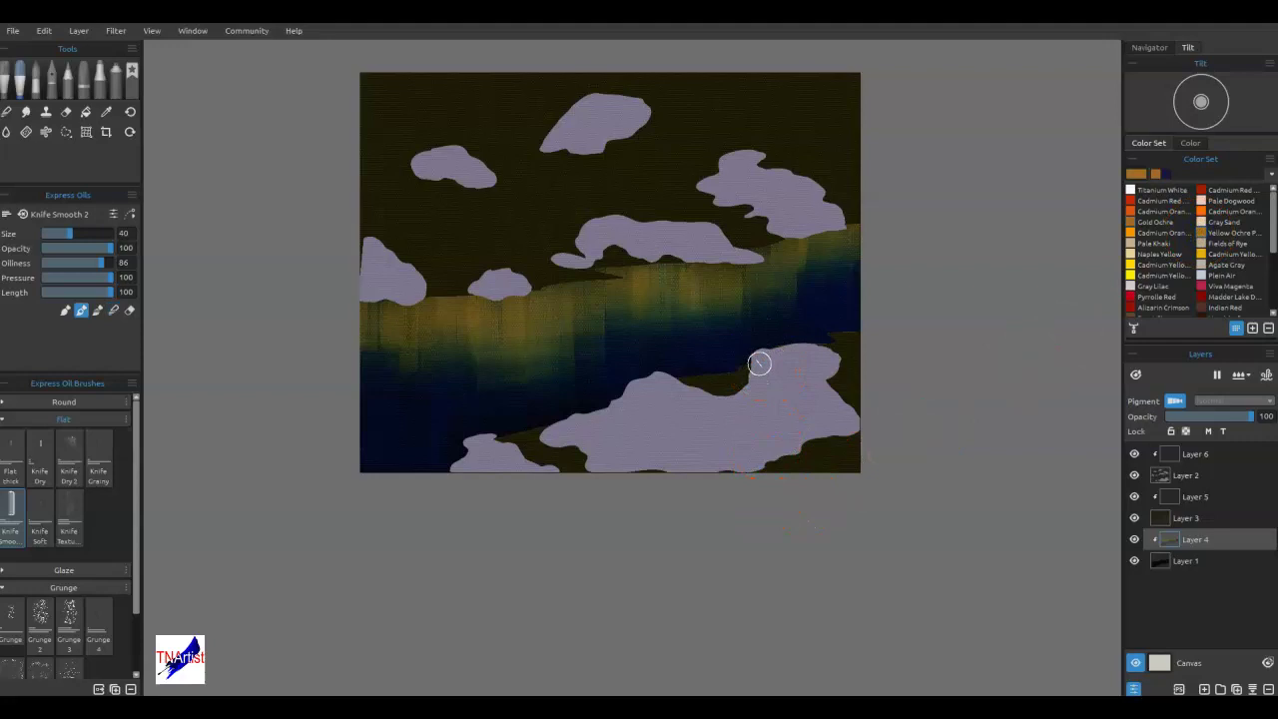
{"action": "left_click", "coordinate": [67, 308]}
{"action": "mouse_move", "coordinate": [793, 242]}
{"action": "left_mouse_down"}
{"action": "mouse_move", "coordinate": [708, 270]}
{"action": "mouse_move", "coordinate": [713, 320]}
{"action": "mouse_move", "coordinate": [767, 233]}
{"action": "mouse_move", "coordinate": [755, 256]}
{"action": "mouse_move", "coordinate": [670, 304]}
{"action": "left_mouse_up"}
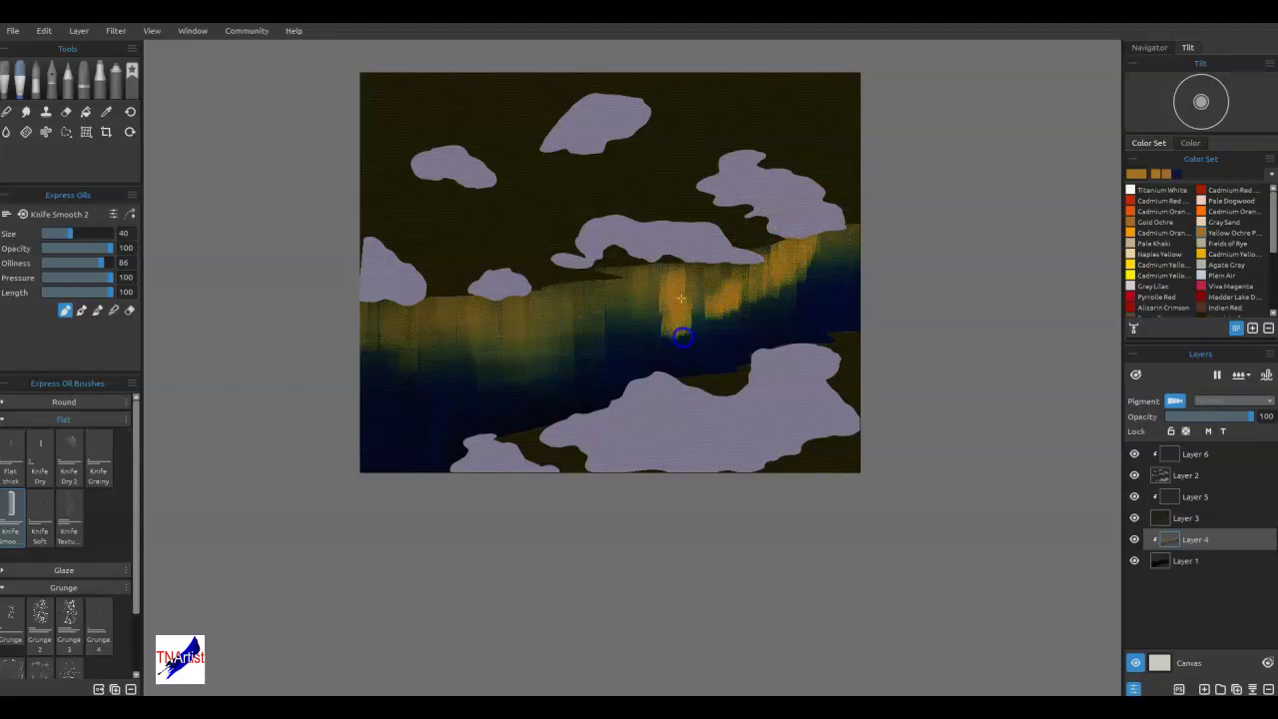
{"action": "mouse_move", "coordinate": [652, 305]}
{"action": "left_mouse_down"}
{"action": "mouse_move", "coordinate": [631, 302]}
{"action": "mouse_move", "coordinate": [580, 340]}
{"action": "mouse_move", "coordinate": [519, 340]}
{"action": "mouse_move", "coordinate": [488, 367]}
{"action": "mouse_move", "coordinate": [450, 290]}
{"action": "mouse_move", "coordinate": [441, 339]}
{"action": "left_mouse_up"}
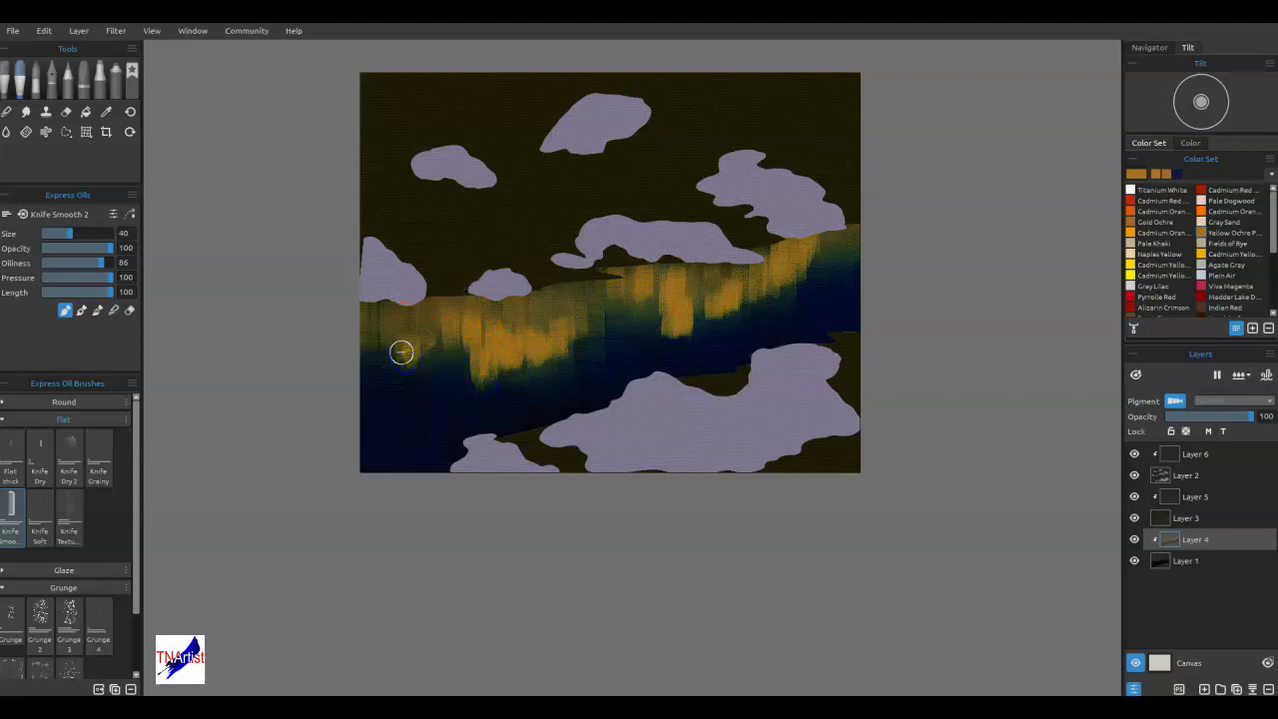
Add a rough-textured stencil to the canvas and place it over the ochre patches left of the band's centre.
{"action": "left_click", "coordinate": [1250, 201]}
{"action": "key", "text": "ctrl+v"}
{"action": "left_click", "coordinate": [747, 135]}
{"action": "left_click_drag", "start_coordinate": [747, 134], "coordinate": [540, 343]}
{"action": "left_click_drag", "start_coordinate": [553, 327], "coordinate": [435, 399]}
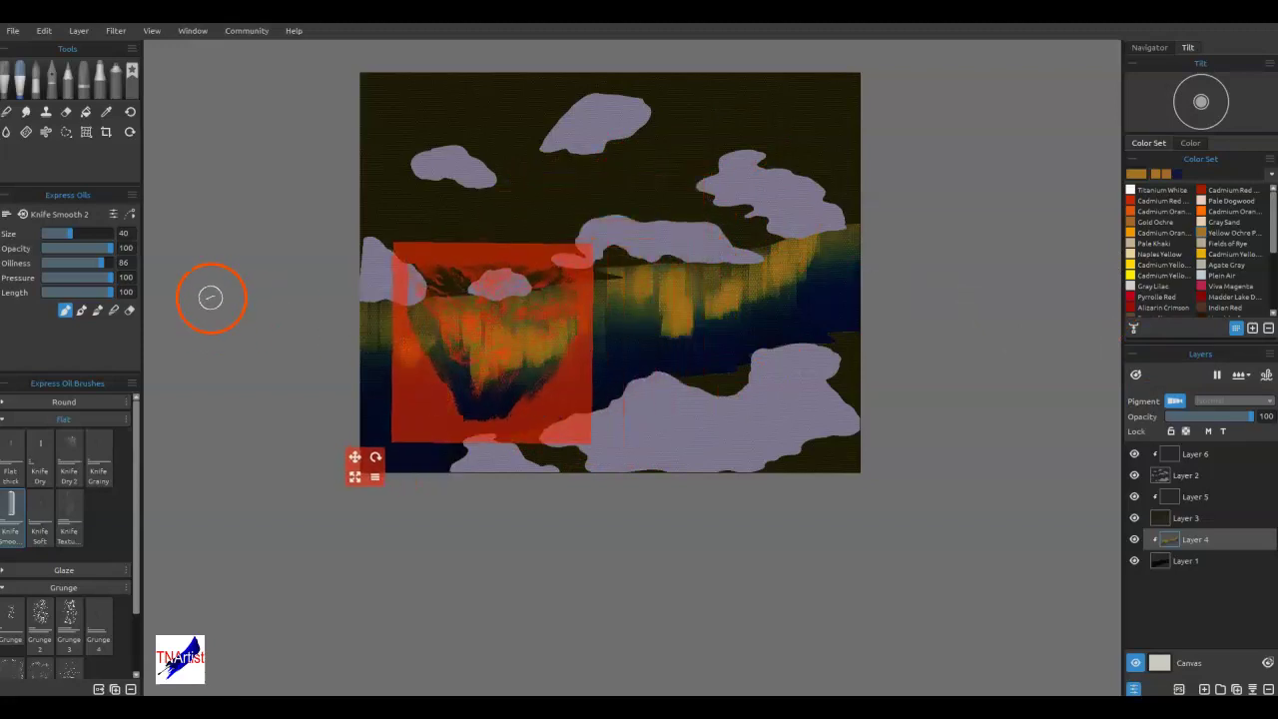
Switch the knife brush to blending and blend the ochre patches through the stencil's openings.
{"action": "left_click", "coordinate": [113, 309]}
{"action": "left_click_drag", "start_coordinate": [487, 374], "coordinate": [491, 389]}
{"action": "mouse_move", "coordinate": [482, 319]}
{"action": "left_mouse_down"}
{"action": "mouse_move", "coordinate": [463, 325]}
{"action": "mouse_move", "coordinate": [462, 363]}
{"action": "mouse_move", "coordinate": [494, 377]}
{"action": "left_mouse_up"}
{"action": "mouse_move", "coordinate": [496, 299]}
{"action": "left_mouse_down"}
{"action": "mouse_move", "coordinate": [496, 361]}
{"action": "mouse_move", "coordinate": [465, 306]}
{"action": "mouse_move", "coordinate": [513, 268]}
{"action": "mouse_move", "coordinate": [528, 342]}
{"action": "left_mouse_up"}
{"action": "mouse_move", "coordinate": [543, 297]}
{"action": "left_mouse_down"}
{"action": "mouse_move", "coordinate": [568, 325]}
{"action": "mouse_move", "coordinate": [504, 458]}
{"action": "left_mouse_up"}
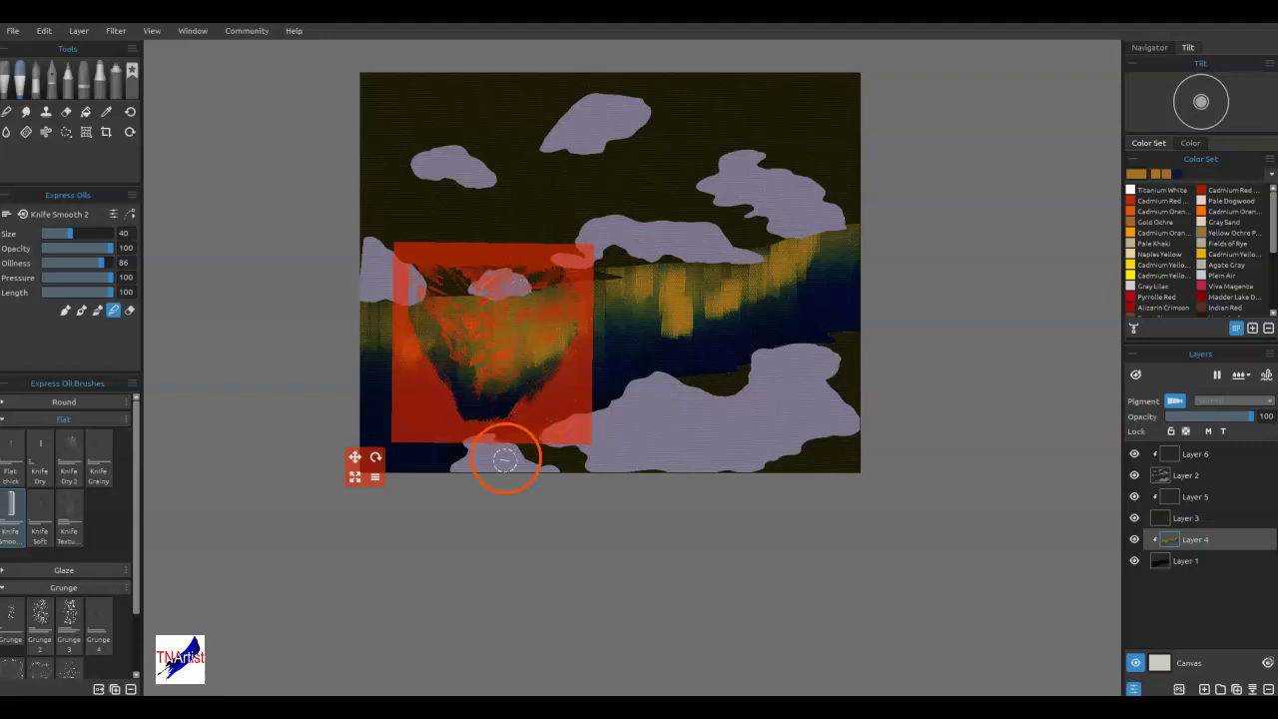
Move the stencil to the canvas's left edge and blend the ochre and blue through it there.
{"action": "mouse_move", "coordinate": [486, 525]}
{"action": "left_mouse_down"}
{"action": "mouse_move", "coordinate": [466, 399]}
{"action": "mouse_move", "coordinate": [412, 454]}
{"action": "left_mouse_up"}
{"action": "mouse_move", "coordinate": [586, 280]}
{"action": "left_mouse_down"}
{"action": "mouse_move", "coordinate": [545, 322]}
{"action": "mouse_move", "coordinate": [547, 355]}
{"action": "left_mouse_up"}
{"action": "mouse_move", "coordinate": [545, 300]}
{"action": "left_mouse_down"}
{"action": "mouse_move", "coordinate": [548, 361]}
{"action": "mouse_move", "coordinate": [564, 359]}
{"action": "mouse_move", "coordinate": [497, 422]}
{"action": "mouse_move", "coordinate": [466, 420]}
{"action": "left_mouse_up"}
{"action": "mouse_move", "coordinate": [476, 322]}
{"action": "left_mouse_down"}
{"action": "mouse_move", "coordinate": [477, 354]}
{"action": "mouse_move", "coordinate": [491, 317]}
{"action": "mouse_move", "coordinate": [507, 385]}
{"action": "mouse_move", "coordinate": [491, 433]}
{"action": "mouse_move", "coordinate": [422, 362]}
{"action": "mouse_move", "coordinate": [548, 379]}
{"action": "mouse_move", "coordinate": [583, 405]}
{"action": "mouse_move", "coordinate": [484, 416]}
{"action": "left_mouse_up"}
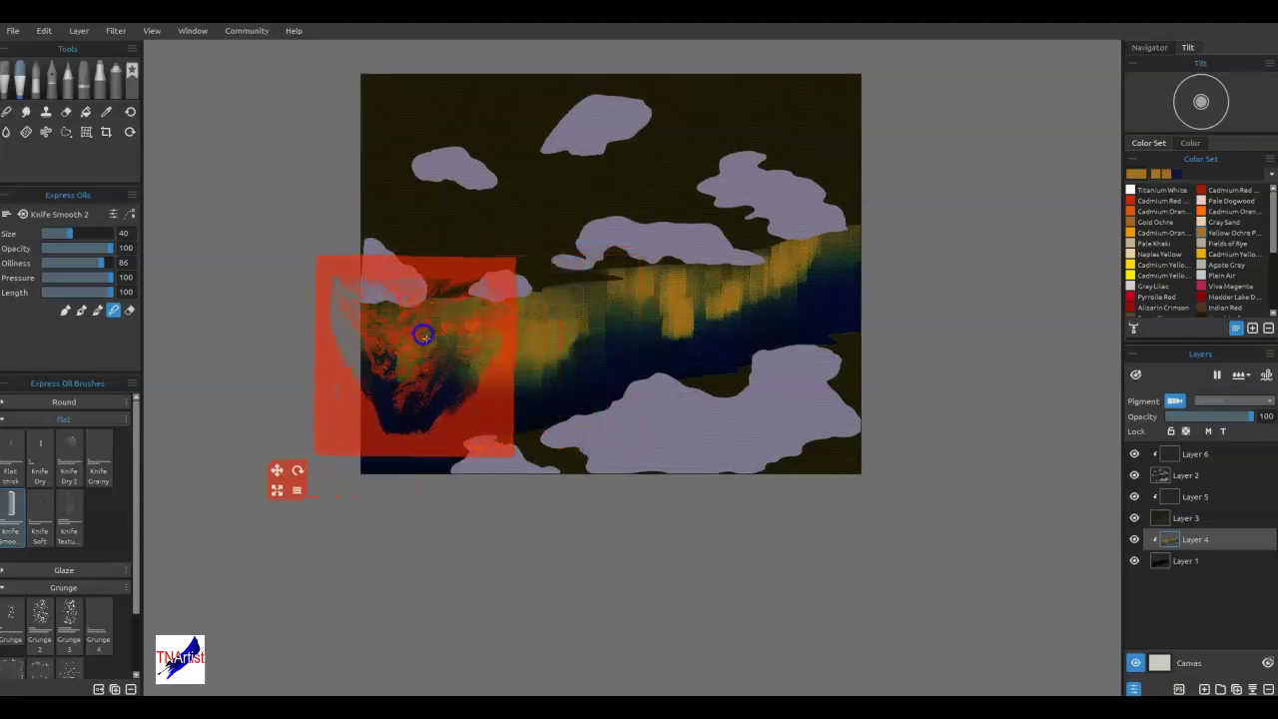
{"action": "left_click_drag", "start_coordinate": [421, 374], "coordinate": [377, 341]}
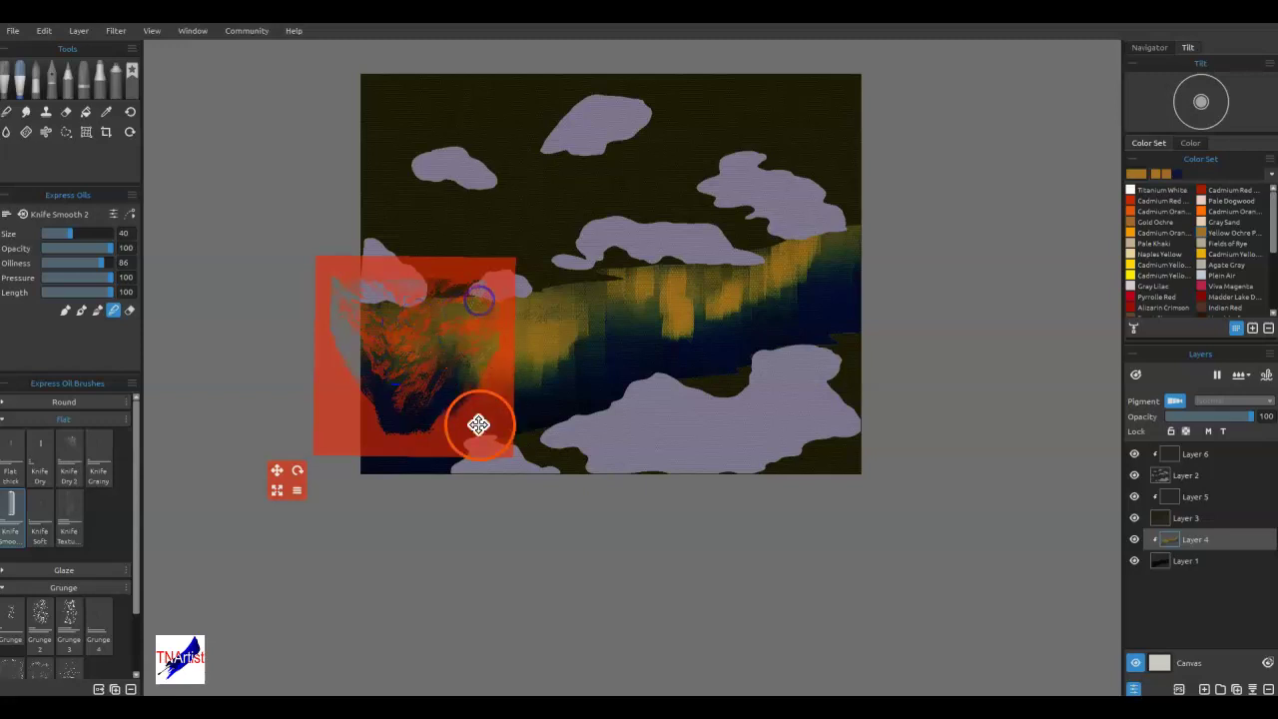
Move the stencil to the band's middle and on to its right end, blending the paint through it at both places.
{"action": "left_click_drag", "start_coordinate": [485, 414], "coordinate": [739, 380]}
{"action": "mouse_move", "coordinate": [677, 308]}
{"action": "left_mouse_down"}
{"action": "mouse_move", "coordinate": [699, 282]}
{"action": "mouse_move", "coordinate": [679, 336]}
{"action": "mouse_move", "coordinate": [665, 286]}
{"action": "mouse_move", "coordinate": [643, 288]}
{"action": "left_mouse_up"}
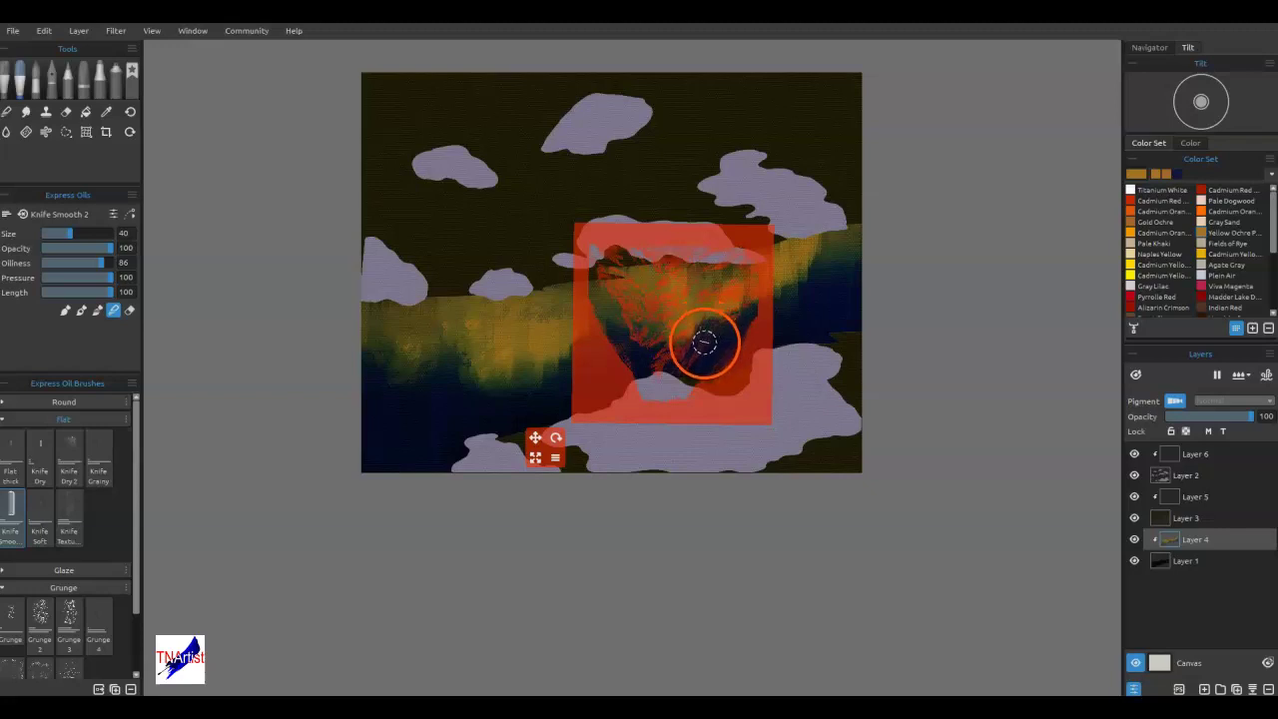
{"action": "left_click_drag", "start_coordinate": [699, 362], "coordinate": [793, 357]}
{"action": "mouse_move", "coordinate": [781, 256]}
{"action": "left_mouse_down"}
{"action": "mouse_move", "coordinate": [755, 303]}
{"action": "mouse_move", "coordinate": [719, 299]}
{"action": "mouse_move", "coordinate": [755, 300]}
{"action": "left_mouse_up"}
{"action": "left_click_drag", "start_coordinate": [817, 257], "coordinate": [803, 325]}
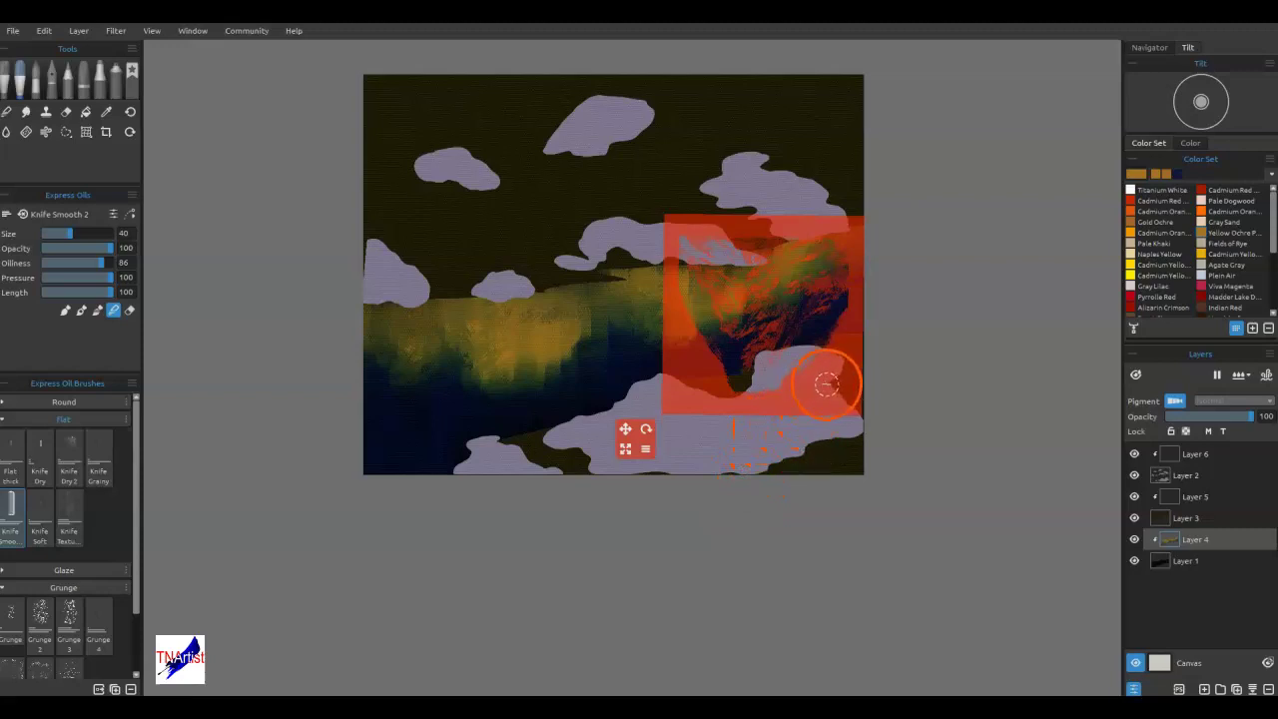
Blend the paint through the stencil left of the band's centre and beside it, and hide the stencil.
{"action": "left_click_drag", "start_coordinate": [805, 393], "coordinate": [580, 458]}
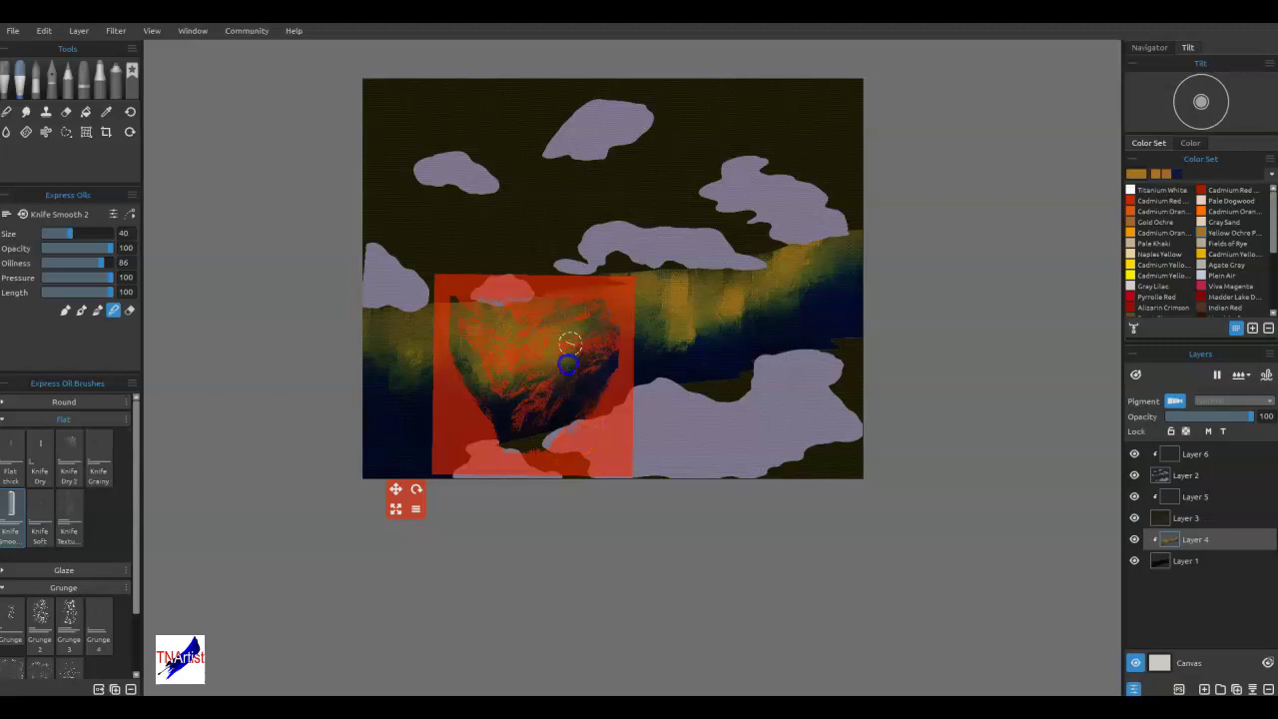
{"action": "left_click_drag", "start_coordinate": [484, 322], "coordinate": [460, 305]}
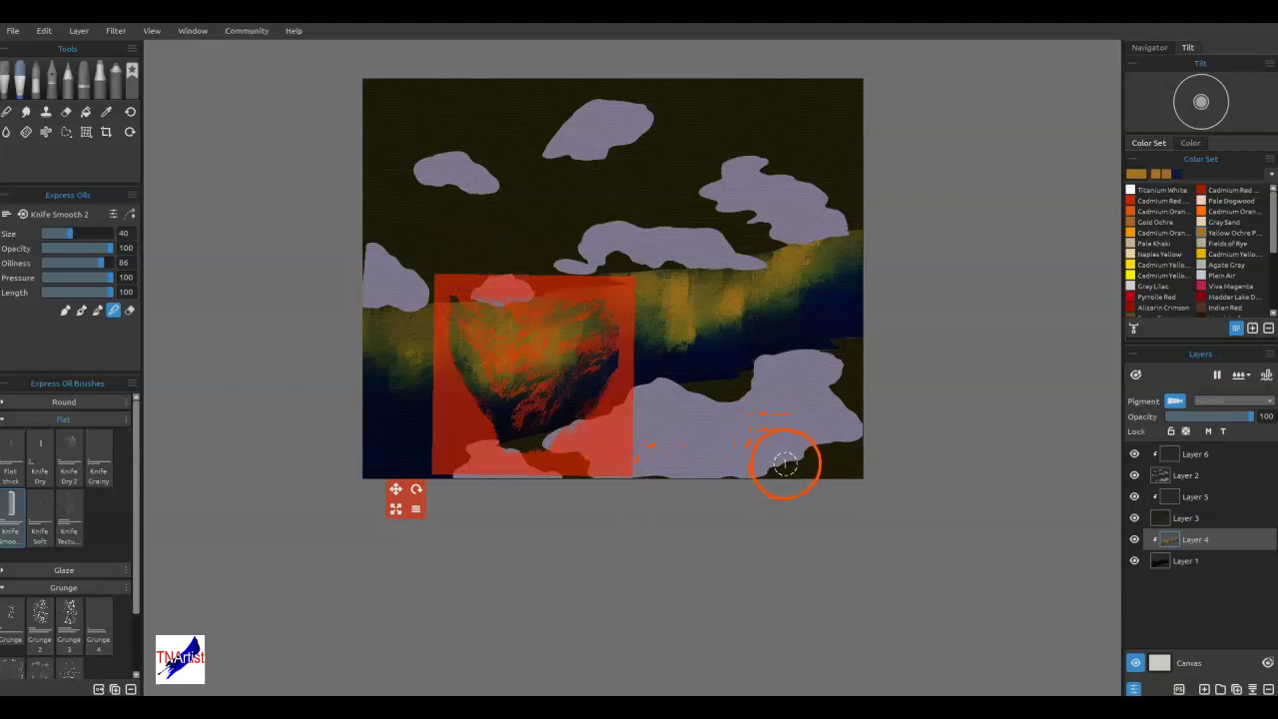
{"action": "left_click_drag", "start_coordinate": [593, 428], "coordinate": [688, 396]}
{"action": "left_click_drag", "start_coordinate": [607, 365], "coordinate": [735, 352]}
{"action": "key", "text": "ctrl+h"}
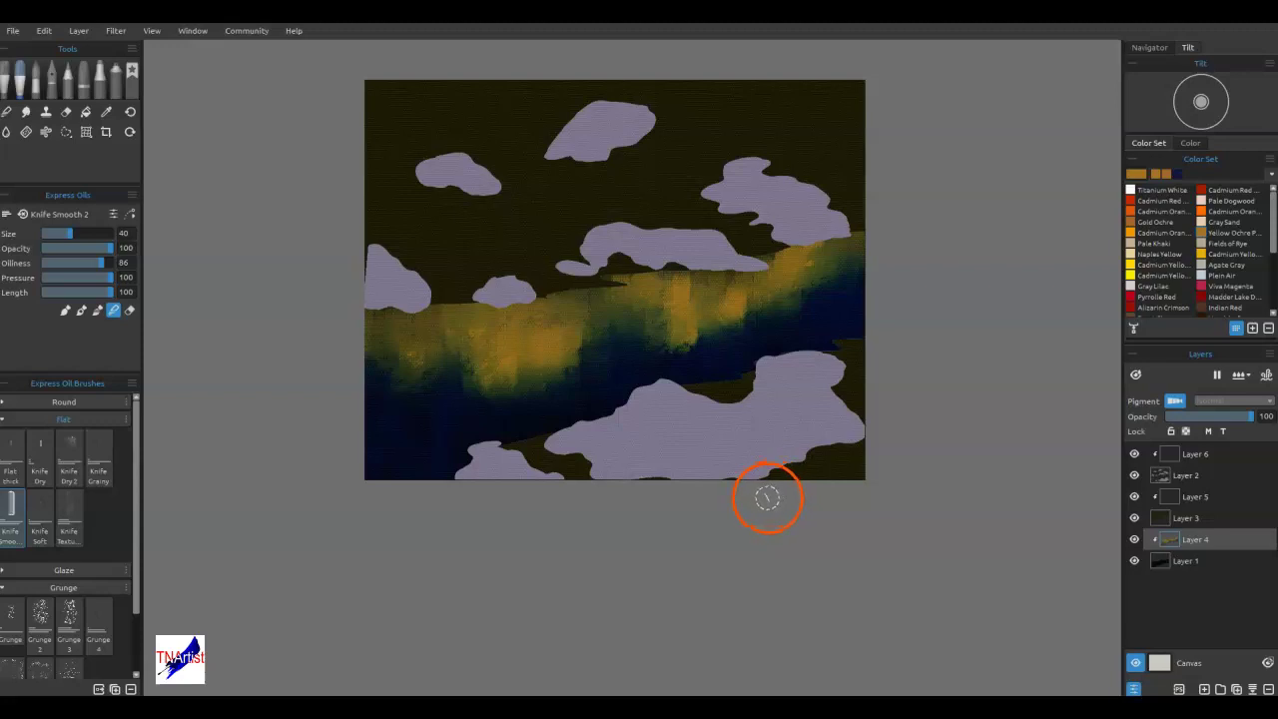
Use the Smudge & Liquify tool with the Soft brush at size 9 to pull horizontal ripples through the ochre and blue paint.
{"action": "left_click", "coordinate": [26, 111]}
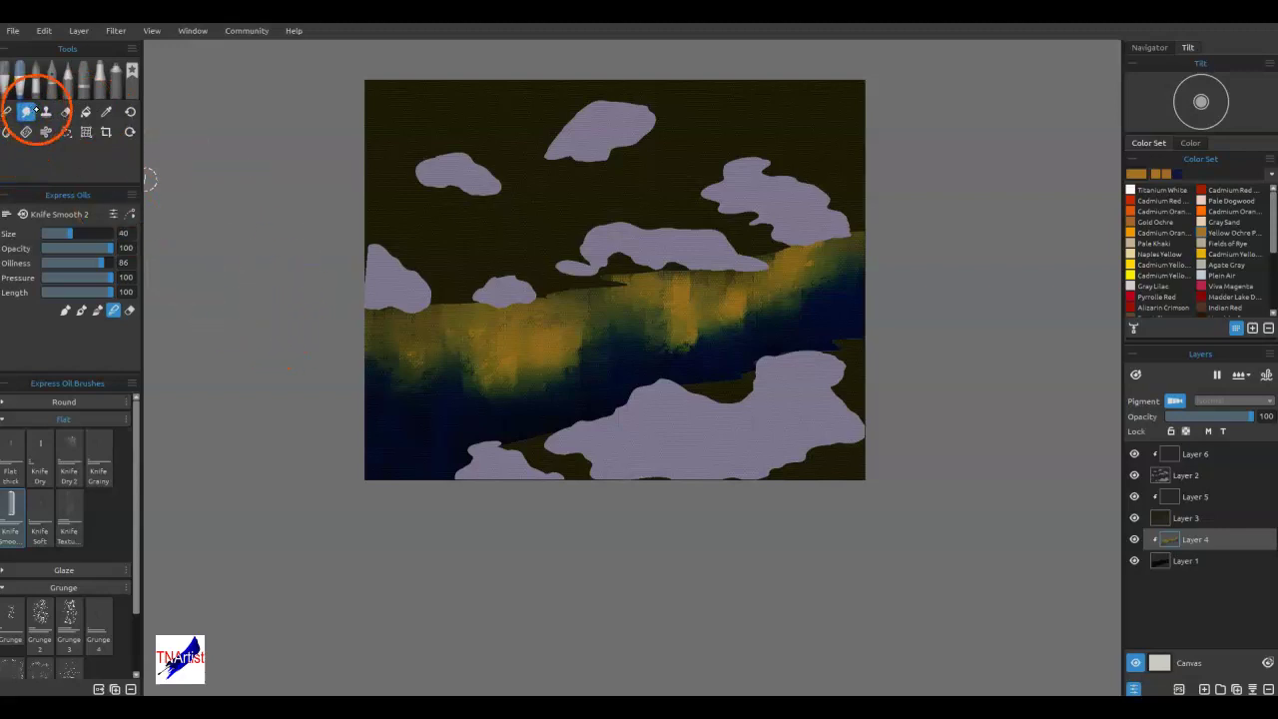
{"action": "left_click", "coordinate": [26, 111]}
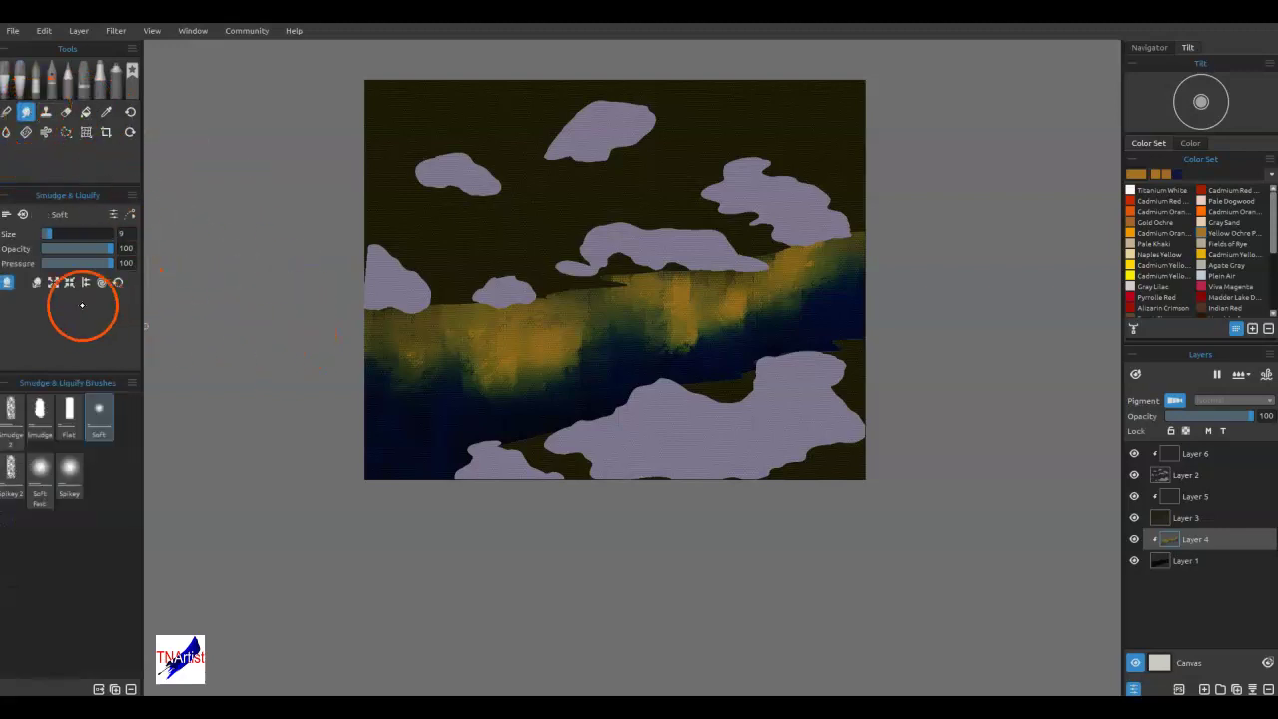
{"action": "left_click", "coordinate": [36, 281]}
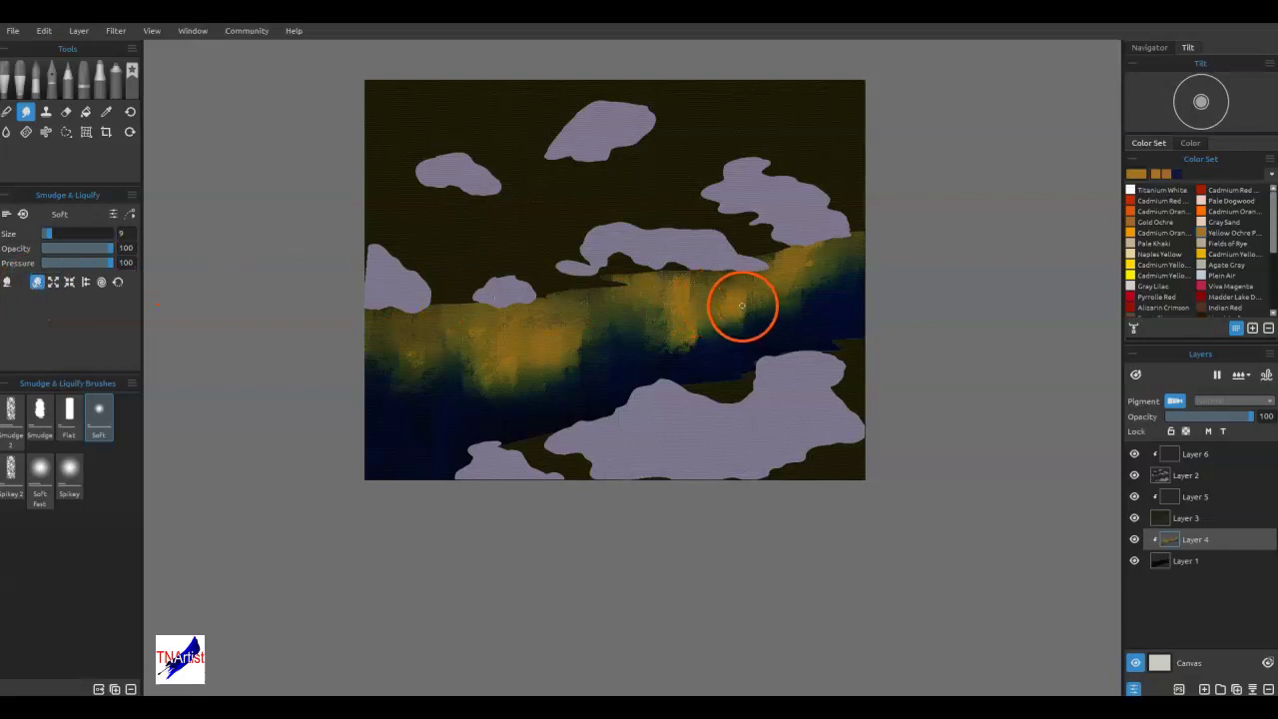
{"action": "mouse_move", "coordinate": [782, 285]}
{"action": "left_mouse_down"}
{"action": "mouse_move", "coordinate": [851, 266]}
{"action": "mouse_move", "coordinate": [805, 284]}
{"action": "left_mouse_up"}
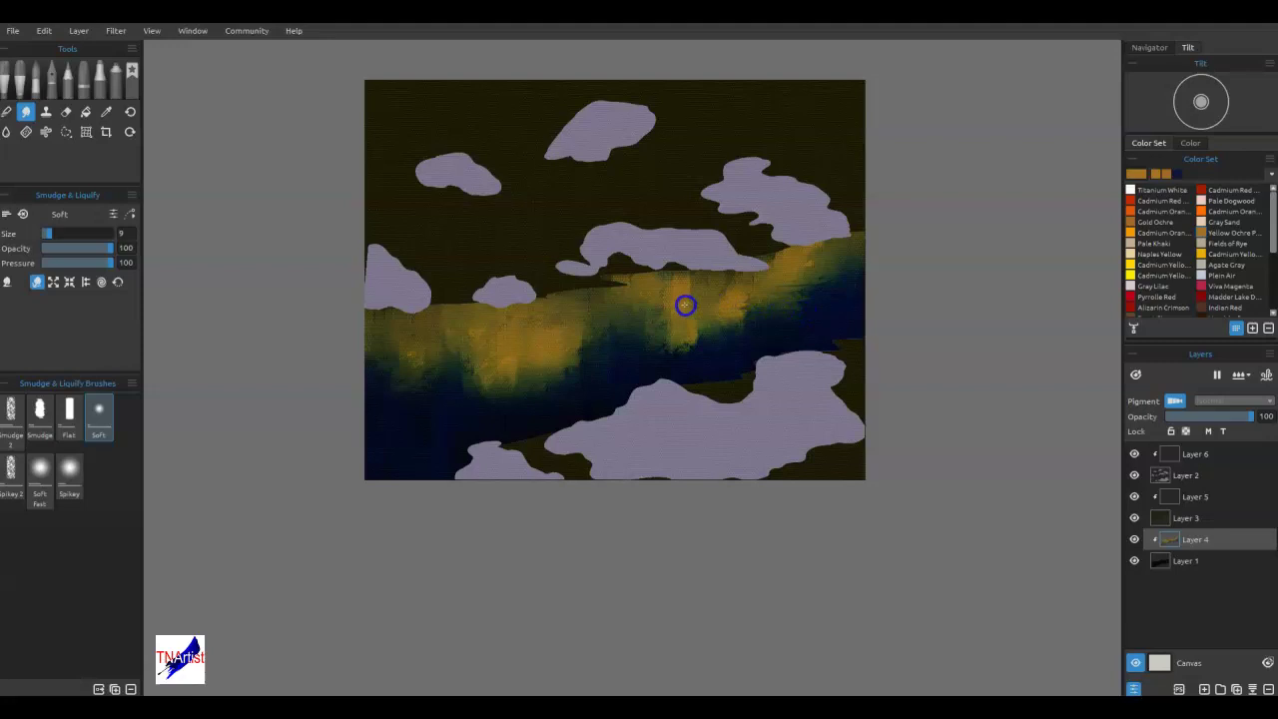
{"action": "left_click_drag", "start_coordinate": [697, 326], "coordinate": [623, 327]}
{"action": "mouse_move", "coordinate": [598, 334]}
{"action": "left_mouse_down"}
{"action": "mouse_move", "coordinate": [562, 339]}
{"action": "mouse_move", "coordinate": [550, 287]}
{"action": "mouse_move", "coordinate": [578, 346]}
{"action": "mouse_move", "coordinate": [560, 345]}
{"action": "left_mouse_up"}
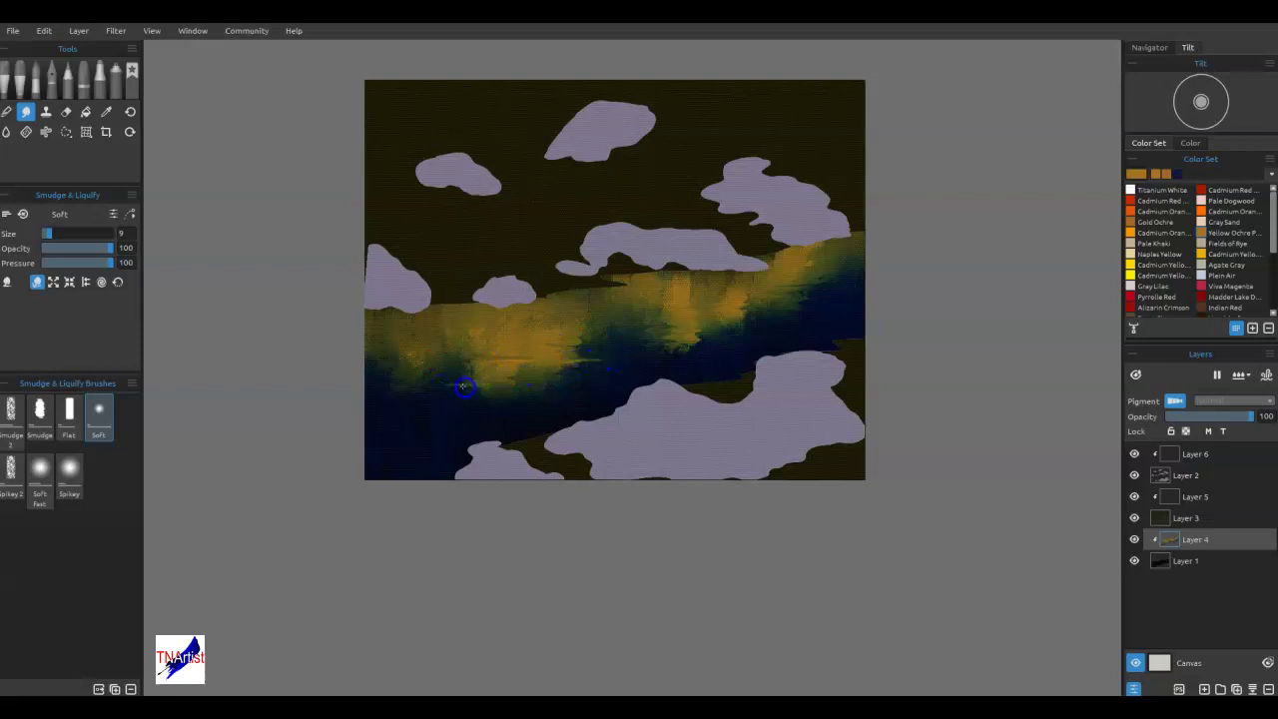
{"action": "left_click_drag", "start_coordinate": [450, 370], "coordinate": [373, 356]}
{"action": "mouse_move", "coordinate": [468, 345]}
{"action": "left_mouse_down"}
{"action": "mouse_move", "coordinate": [580, 339]}
{"action": "mouse_move", "coordinate": [622, 304]}
{"action": "mouse_move", "coordinate": [861, 262]}
{"action": "mouse_move", "coordinate": [826, 260]}
{"action": "left_mouse_up"}
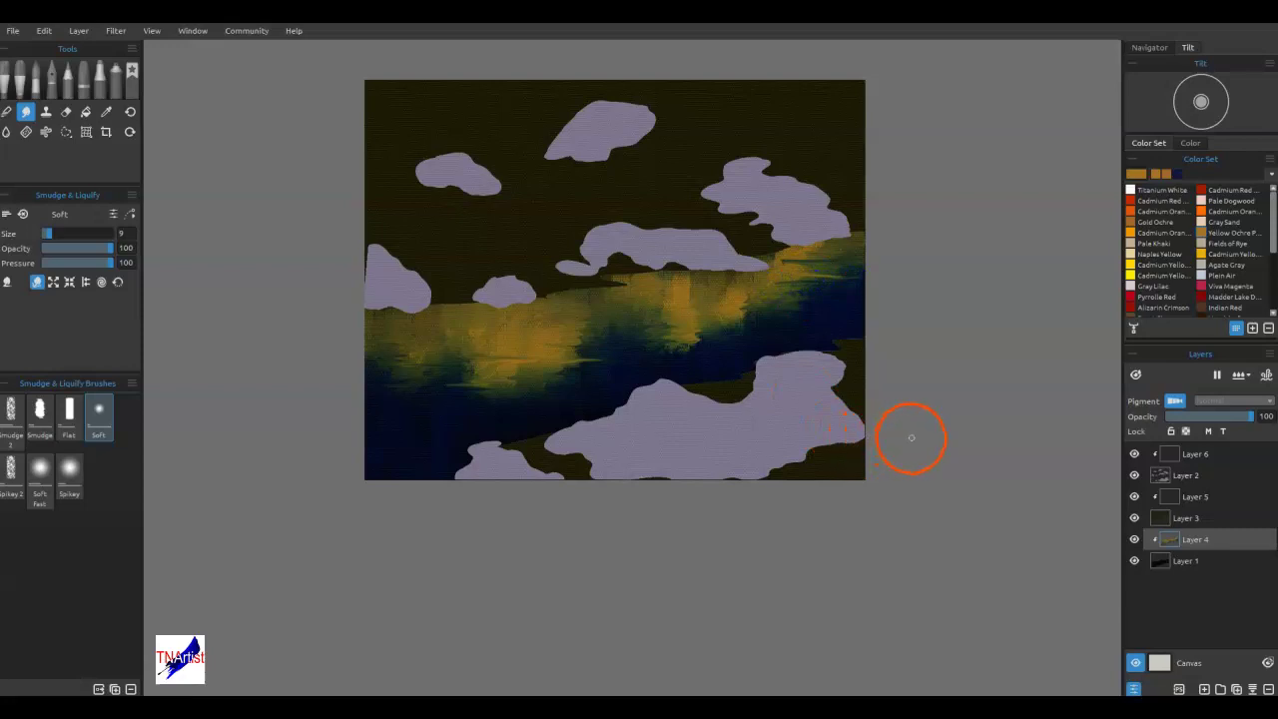
{"action": "mouse_move", "coordinate": [642, 350]}
{"action": "left_mouse_down"}
{"action": "mouse_move", "coordinate": [699, 331]}
{"action": "mouse_move", "coordinate": [567, 373]}
{"action": "mouse_move", "coordinate": [529, 415]}
{"action": "mouse_move", "coordinate": [591, 408]}
{"action": "left_mouse_up"}
{"action": "mouse_move", "coordinate": [716, 268]}
{"action": "left_mouse_down"}
{"action": "mouse_move", "coordinate": [732, 278]}
{"action": "mouse_move", "coordinate": [618, 272]}
{"action": "left_mouse_up"}
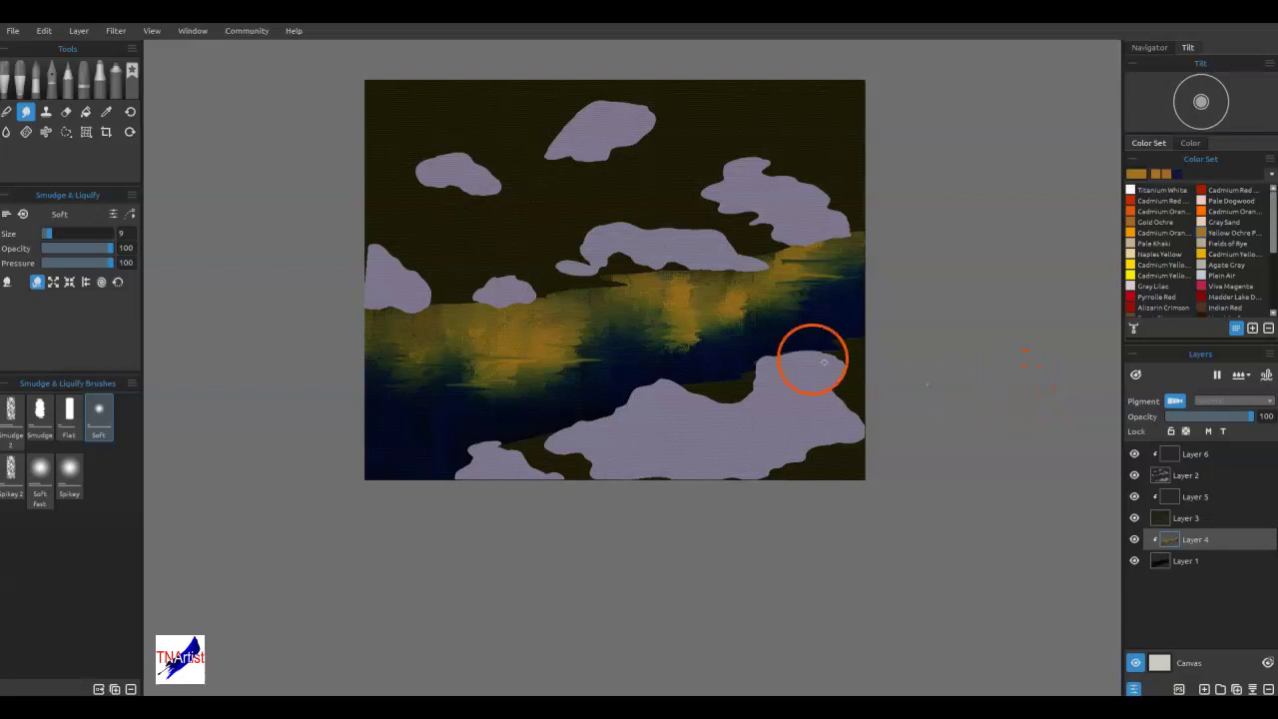
Return to Knife Smooth 2 with Titanium White at size 7 and paint thin horizontal highlights near the band's upper edge.
{"action": "left_click", "coordinate": [25, 80]}
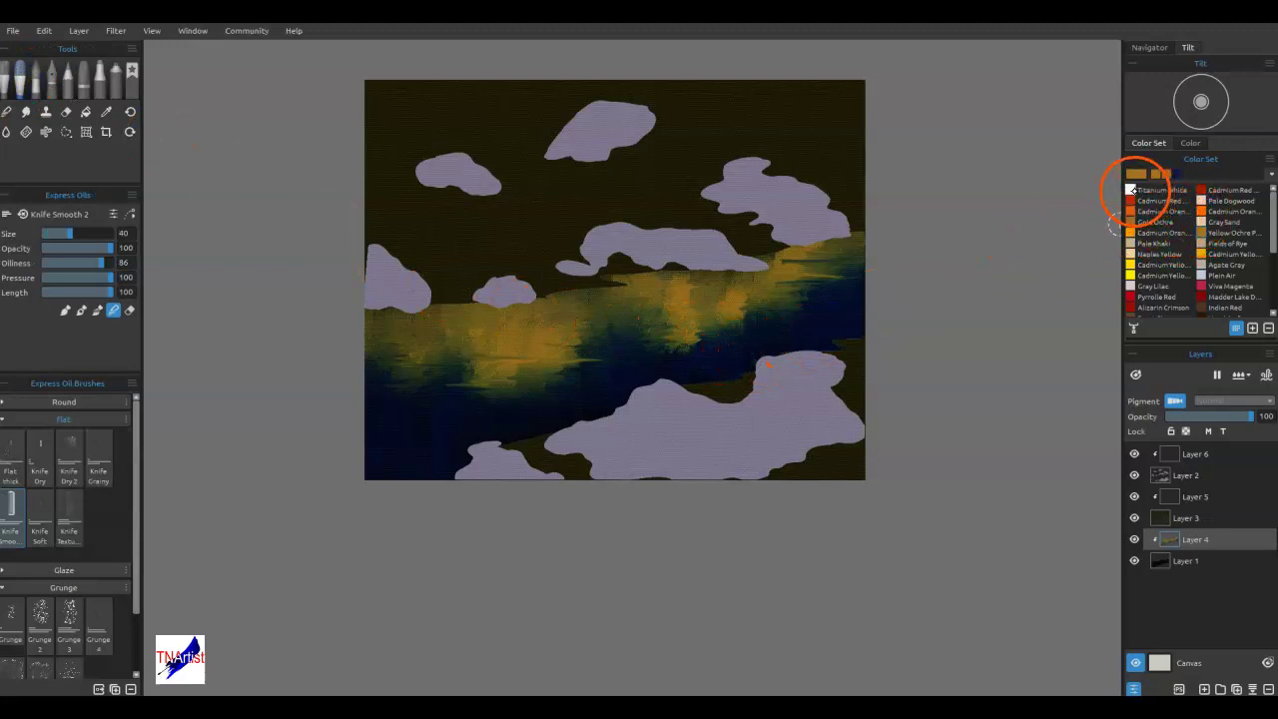
{"action": "key", "text": "bracketleft"}
{"action": "key", "text": "bracketleft"}
{"action": "key", "text": "bracketleft"}
{"action": "key", "text": "bracketleft"}
{"action": "key", "text": "bracketleft"}
{"action": "key", "text": "bracketleft"}
{"action": "mouse_move", "coordinate": [807, 290]}
{"action": "left_mouse_down"}
{"action": "mouse_move", "coordinate": [794, 277]}
{"action": "mouse_move", "coordinate": [821, 281]}
{"action": "mouse_move", "coordinate": [762, 285]}
{"action": "mouse_move", "coordinate": [816, 294]}
{"action": "mouse_move", "coordinate": [750, 300]}
{"action": "mouse_move", "coordinate": [783, 323]}
{"action": "mouse_move", "coordinate": [833, 294]}
{"action": "mouse_move", "coordinate": [655, 290]}
{"action": "left_mouse_up"}
{"action": "key", "text": "bracketleft"}
{"action": "key", "text": "b"}
{"action": "mouse_move", "coordinate": [565, 294]}
{"action": "left_mouse_down"}
{"action": "mouse_move", "coordinate": [619, 302]}
{"action": "mouse_move", "coordinate": [628, 286]}
{"action": "mouse_move", "coordinate": [570, 289]}
{"action": "left_mouse_up"}
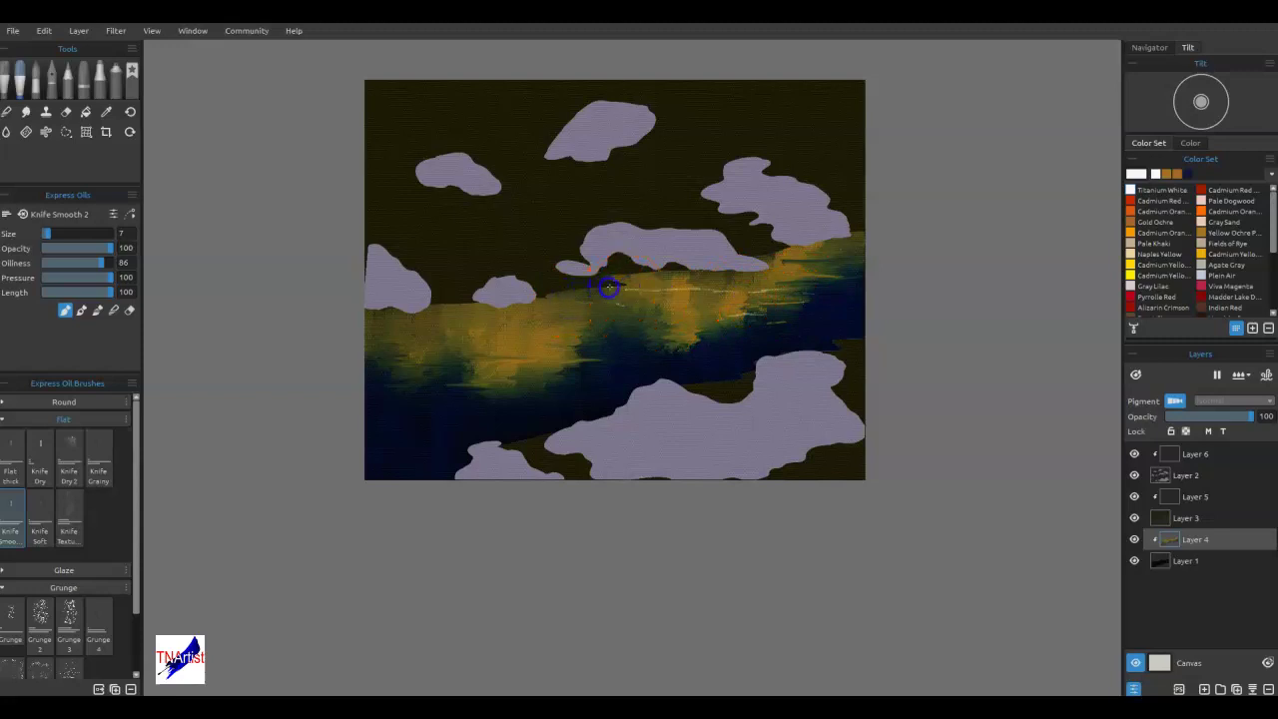
Paint more thin white ripple lines across the middle and lower parts of the band, out to its right end.
{"action": "left_click_drag", "start_coordinate": [534, 301], "coordinate": [527, 301]}
{"action": "left_click_drag", "start_coordinate": [601, 336], "coordinate": [543, 345]}
{"action": "left_click", "coordinate": [543, 376]}
{"action": "left_click_drag", "start_coordinate": [544, 395], "coordinate": [414, 419]}
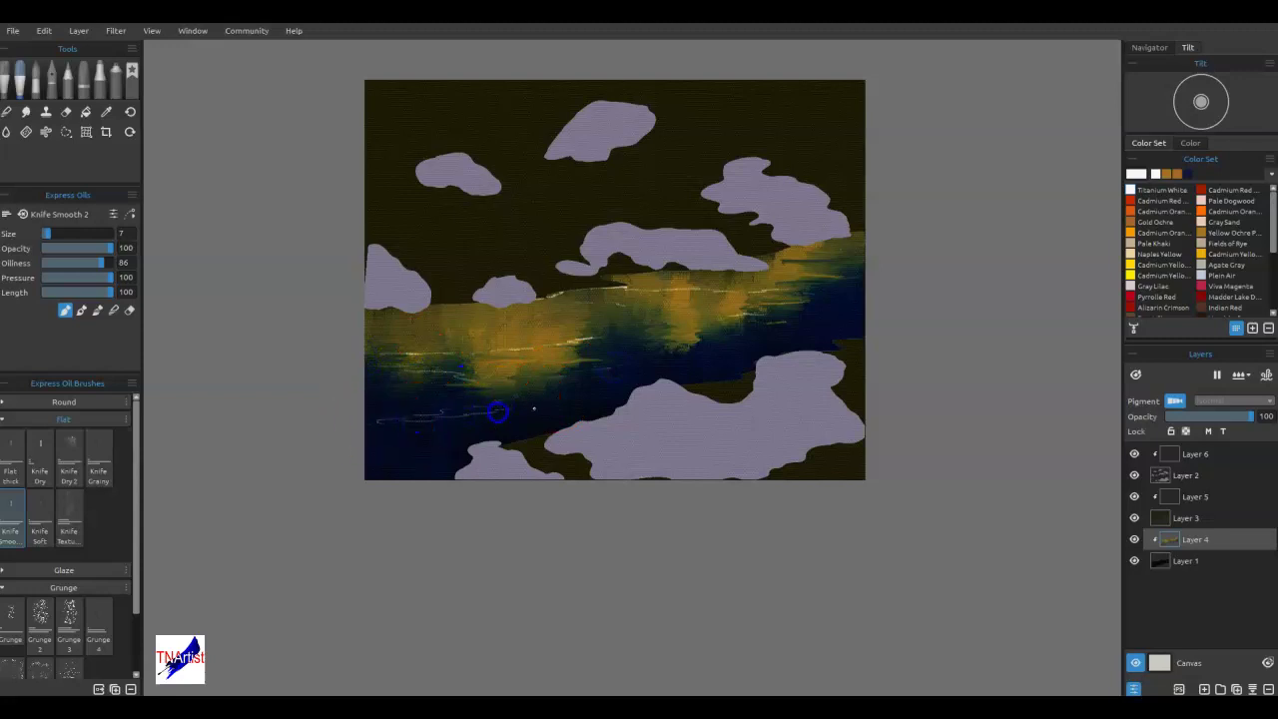
{"action": "mouse_move", "coordinate": [599, 395]}
{"action": "left_mouse_down"}
{"action": "mouse_move", "coordinate": [742, 325]}
{"action": "mouse_move", "coordinate": [849, 312]}
{"action": "left_mouse_up"}
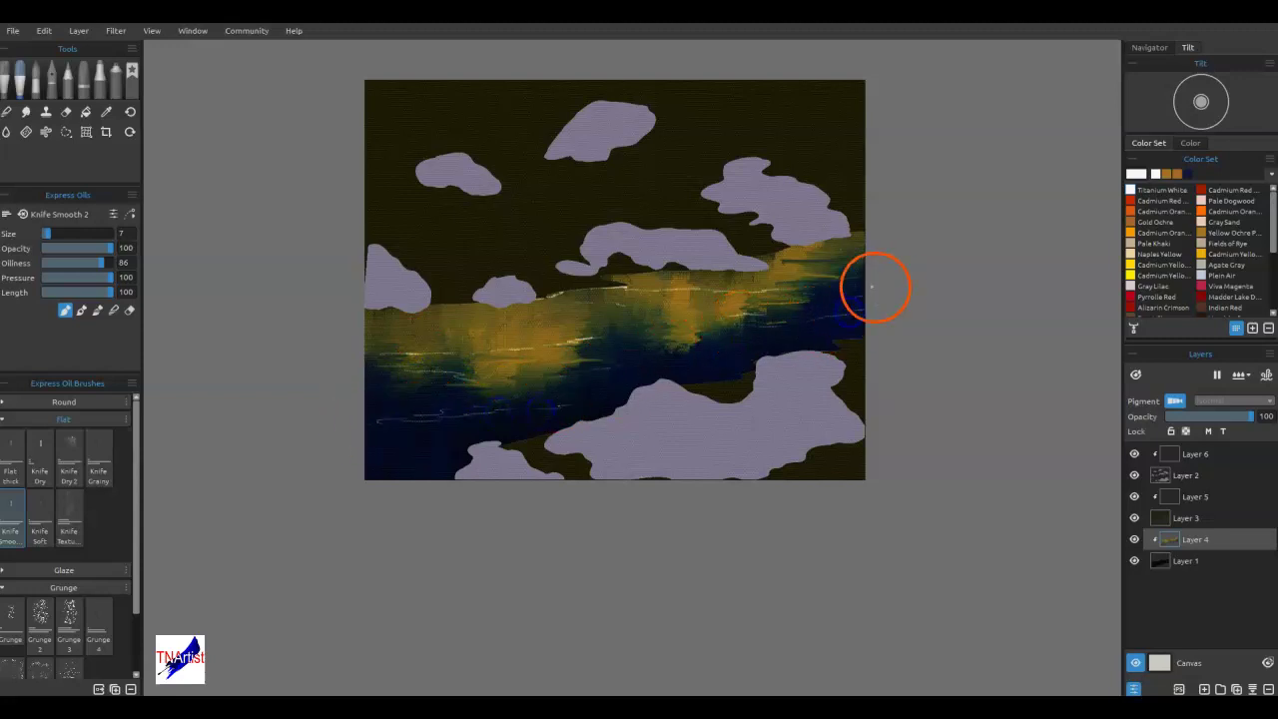
Blend the white ripple lines and ochre reflections into the blue water across the band with Knife Smooth 2 at size 7.
{"action": "mouse_move", "coordinate": [667, 400]}
{"action": "left_mouse_down"}
{"action": "mouse_move", "coordinate": [522, 448]}
{"action": "mouse_move", "coordinate": [382, 420]}
{"action": "left_mouse_up"}
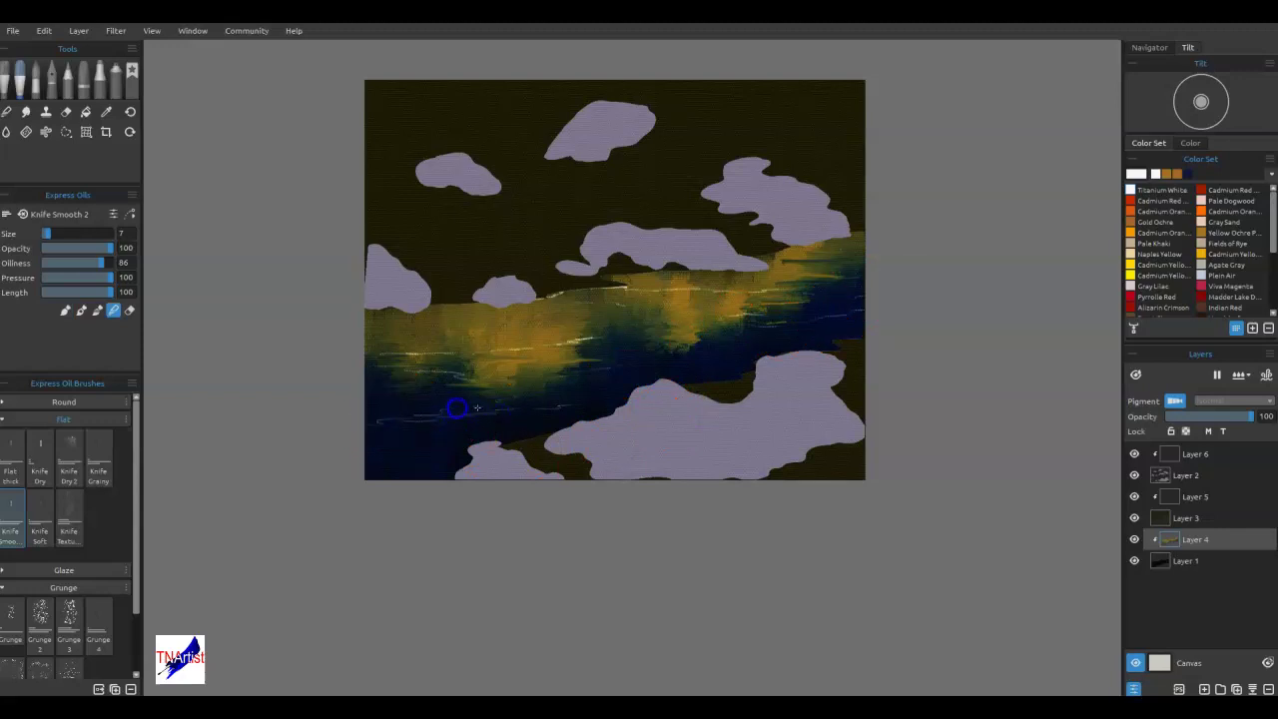
{"action": "mouse_move", "coordinate": [492, 381]}
{"action": "left_mouse_down"}
{"action": "mouse_move", "coordinate": [572, 339]}
{"action": "mouse_move", "coordinate": [413, 353]}
{"action": "left_mouse_up"}
{"action": "left_click_drag", "start_coordinate": [679, 297], "coordinate": [661, 297]}
{"action": "mouse_move", "coordinate": [914, 290]}
{"action": "left_mouse_down"}
{"action": "mouse_move", "coordinate": [865, 369]}
{"action": "mouse_move", "coordinate": [619, 366]}
{"action": "mouse_move", "coordinate": [509, 410]}
{"action": "mouse_move", "coordinate": [423, 423]}
{"action": "mouse_move", "coordinate": [465, 418]}
{"action": "left_mouse_up"}
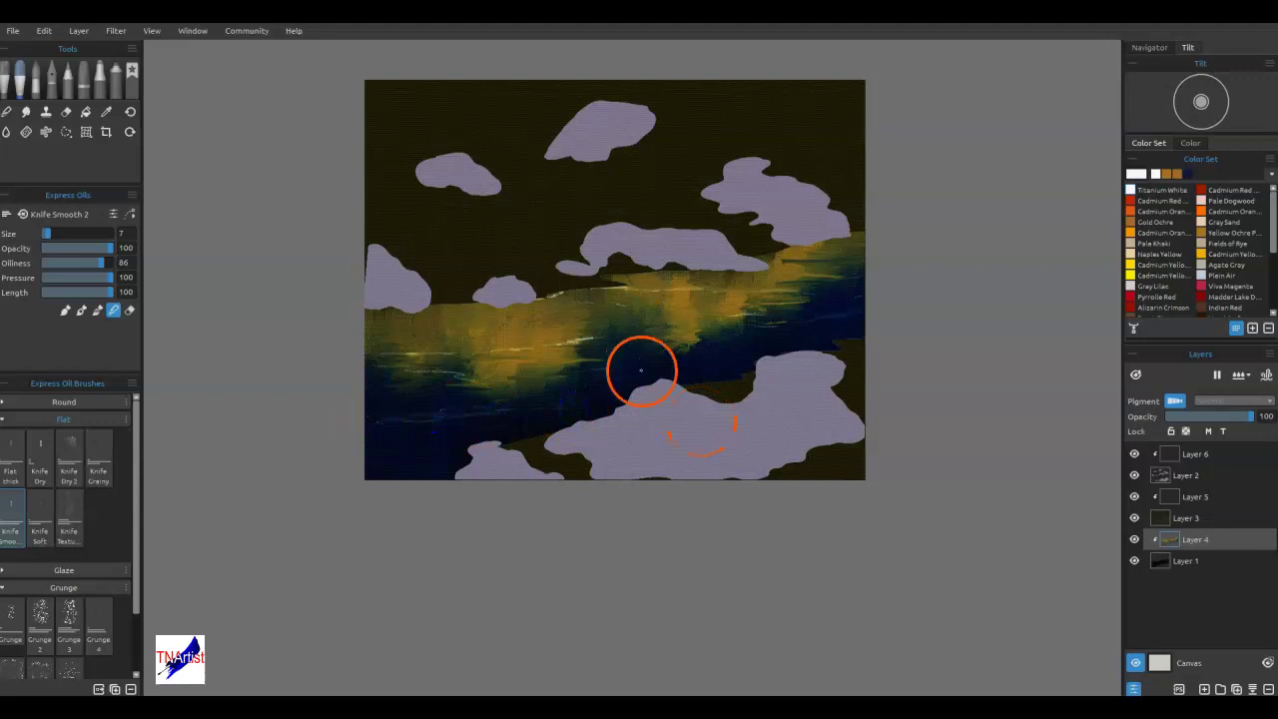
{"action": "left_click_drag", "start_coordinate": [686, 295], "coordinate": [679, 328]}
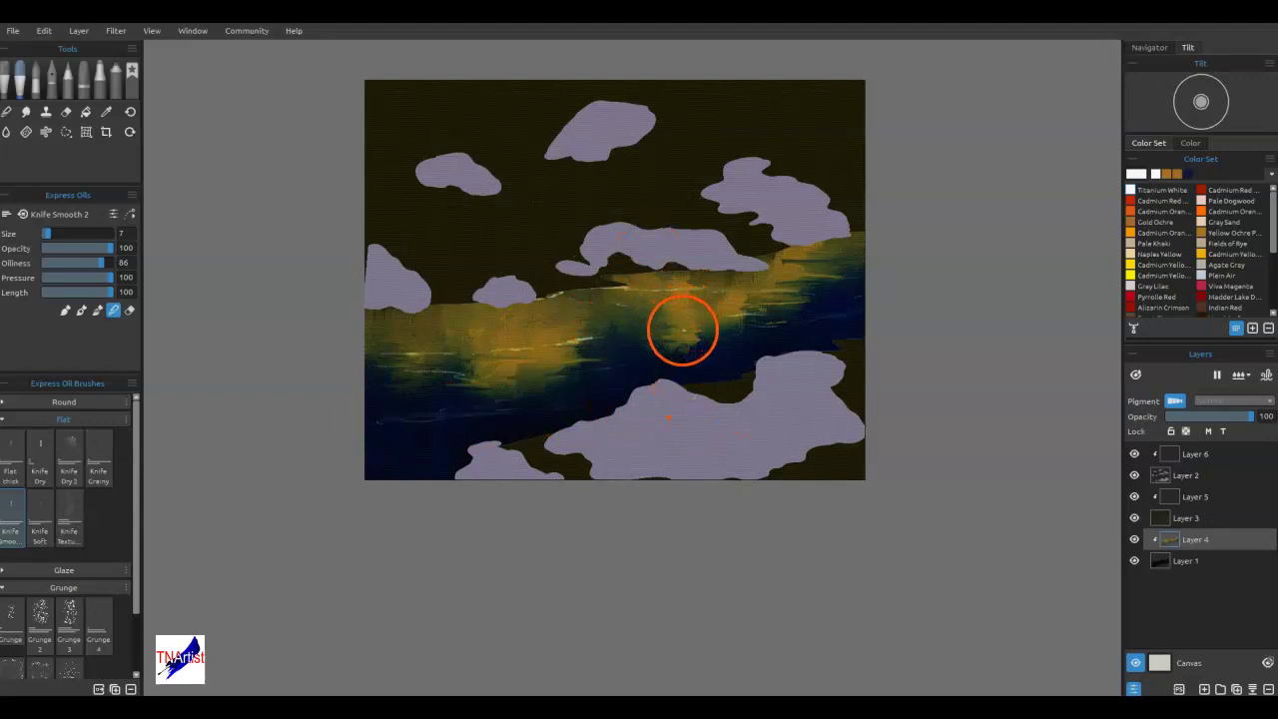
{"action": "mouse_move", "coordinate": [794, 439]}
{"action": "left_mouse_down"}
{"action": "mouse_move", "coordinate": [550, 428]}
{"action": "mouse_move", "coordinate": [573, 371]}
{"action": "left_mouse_up"}
{"action": "mouse_move", "coordinate": [683, 305]}
{"action": "left_mouse_down"}
{"action": "mouse_move", "coordinate": [666, 339]}
{"action": "mouse_move", "coordinate": [694, 357]}
{"action": "mouse_move", "coordinate": [695, 383]}
{"action": "left_mouse_up"}
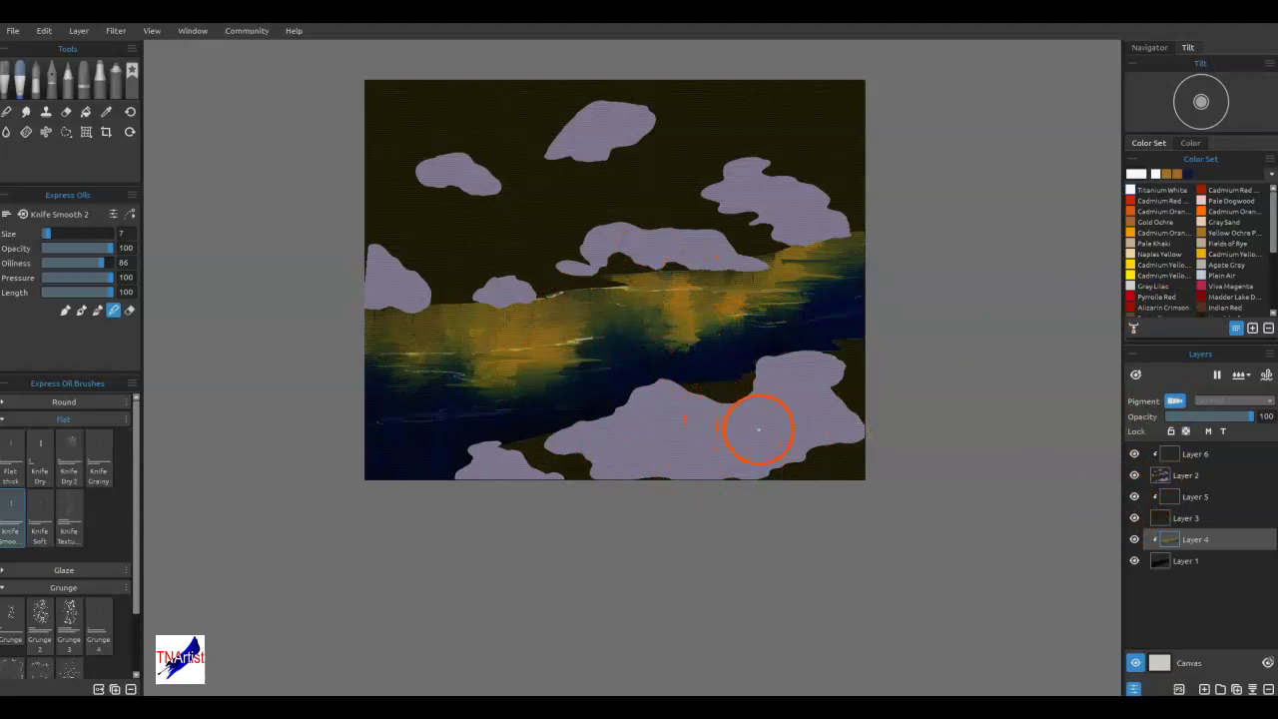
Transform Layer 4 to move the painted water slightly down, to X -0.040 in and Y 2.600 in, and apply it.
{"action": "key", "text": "ctrl+t"}
{"action": "left_click_drag", "start_coordinate": [683, 355], "coordinate": [682, 373]}
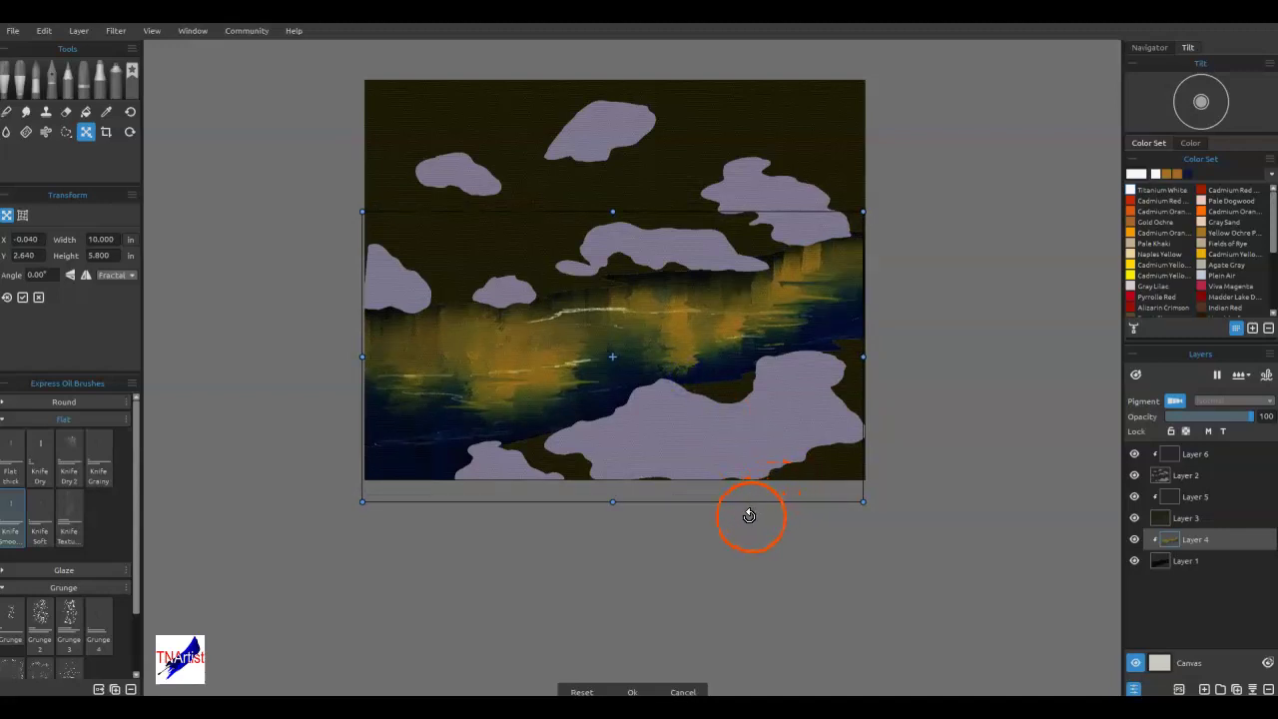
{"action": "left_click_drag", "start_coordinate": [684, 322], "coordinate": [684, 319]}
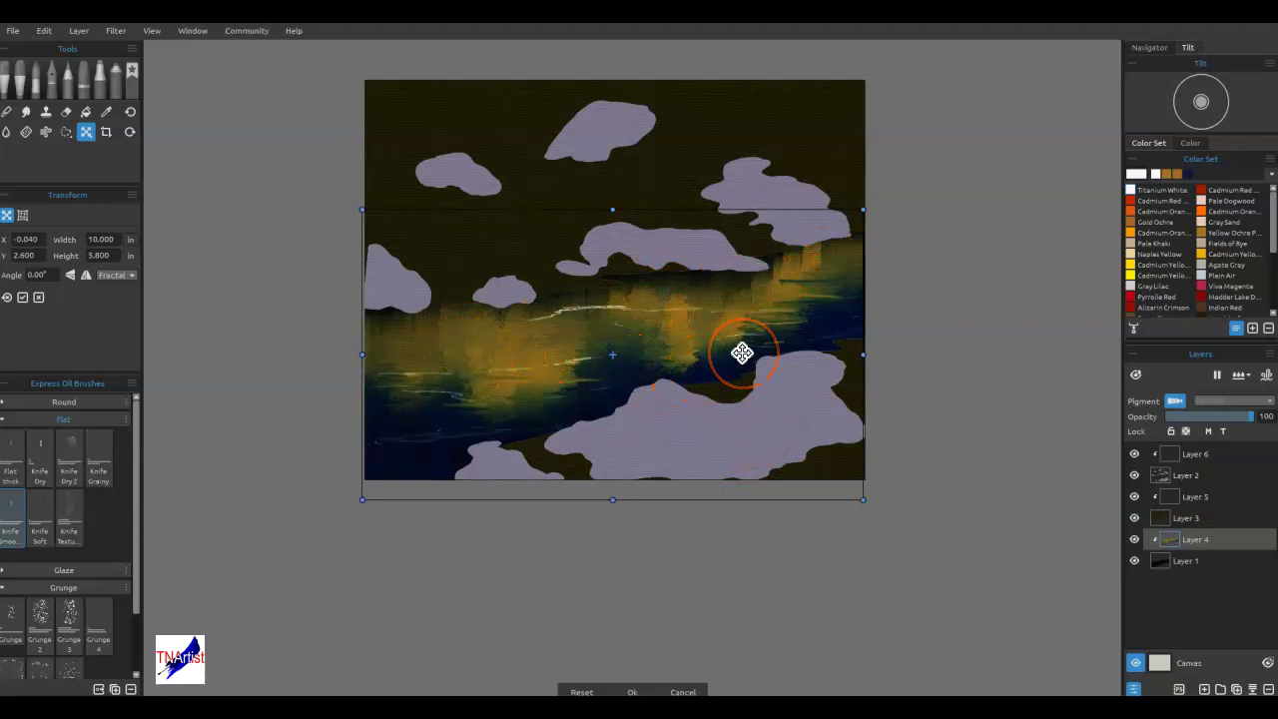
{"action": "key", "text": "Return"}
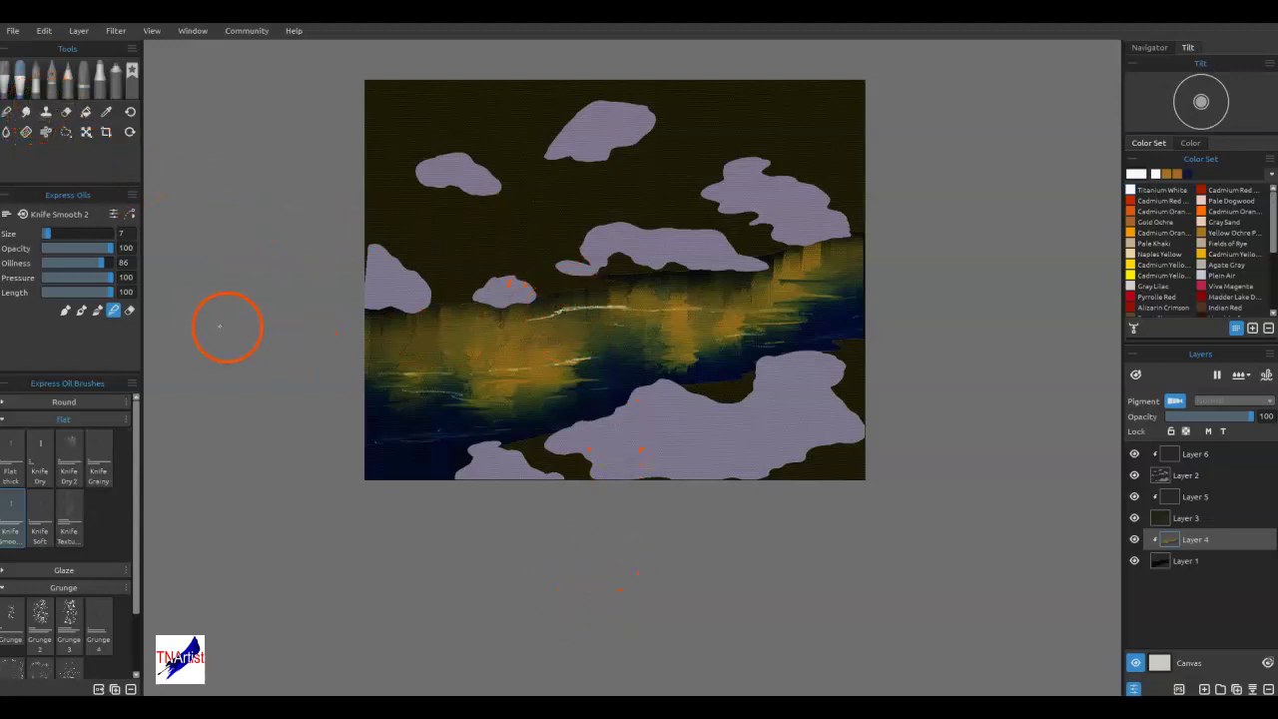
Blend the shifted paint along the water band's upper edge, softening the white highlight and the ochre near both ends.
{"action": "left_click_drag", "start_coordinate": [574, 311], "coordinate": [587, 312]}
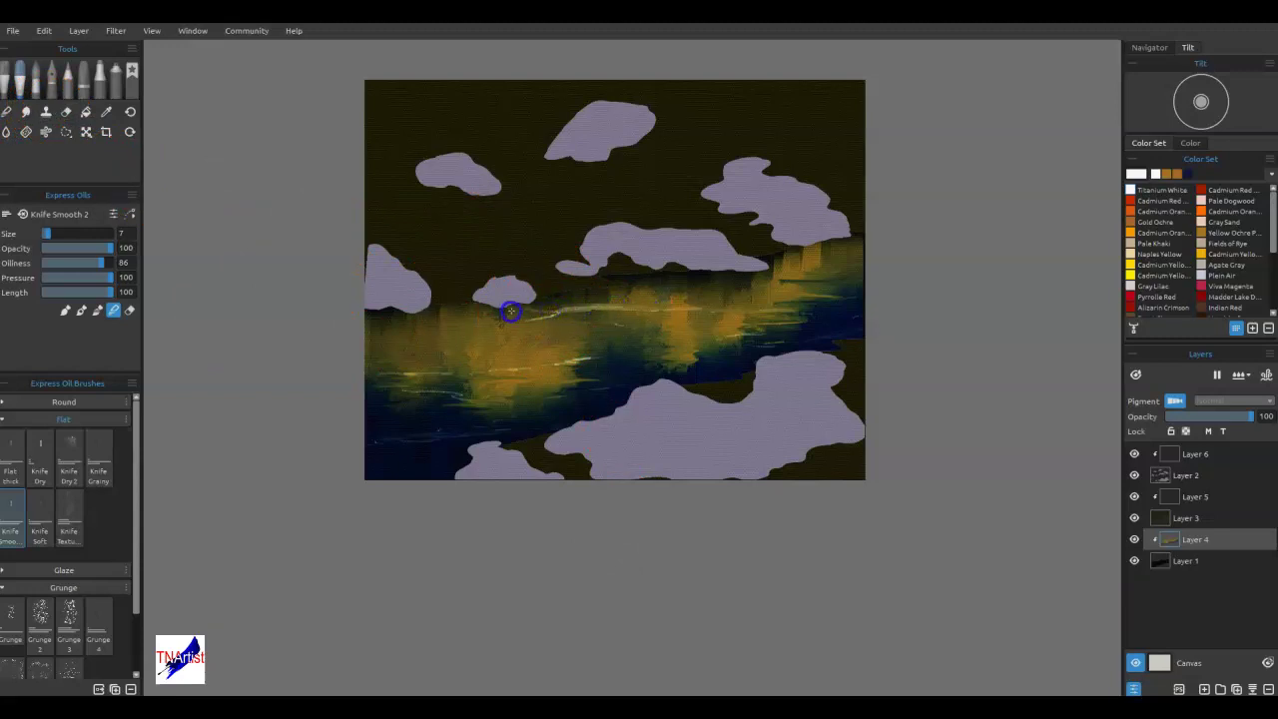
{"action": "left_click_drag", "start_coordinate": [546, 317], "coordinate": [732, 309]}
{"action": "mouse_move", "coordinate": [960, 393]}
{"action": "left_mouse_down"}
{"action": "mouse_move", "coordinate": [807, 255]}
{"action": "mouse_move", "coordinate": [829, 253]}
{"action": "mouse_move", "coordinate": [789, 265]}
{"action": "left_mouse_up"}
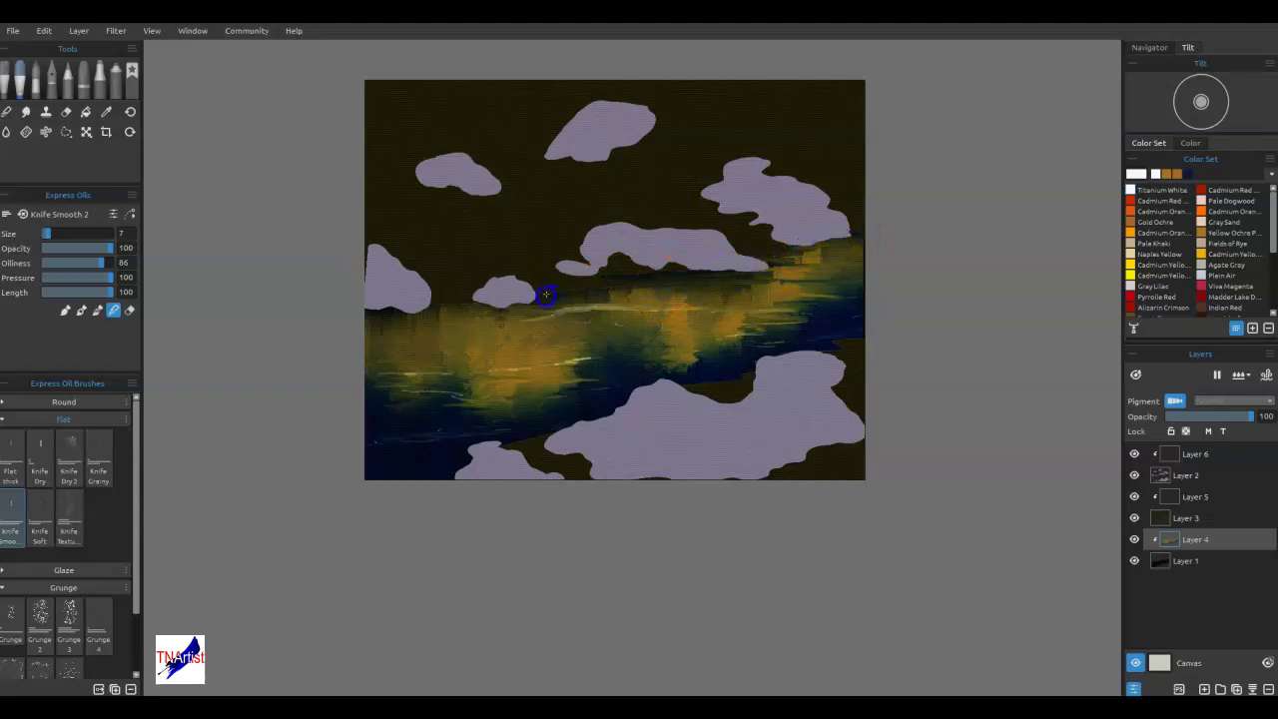
{"action": "left_click_drag", "start_coordinate": [437, 314], "coordinate": [414, 302]}
{"action": "mouse_move", "coordinate": [659, 329]}
{"action": "left_mouse_down"}
{"action": "mouse_move", "coordinate": [609, 316]}
{"action": "mouse_move", "coordinate": [822, 345]}
{"action": "mouse_move", "coordinate": [764, 518]}
{"action": "left_mouse_up"}
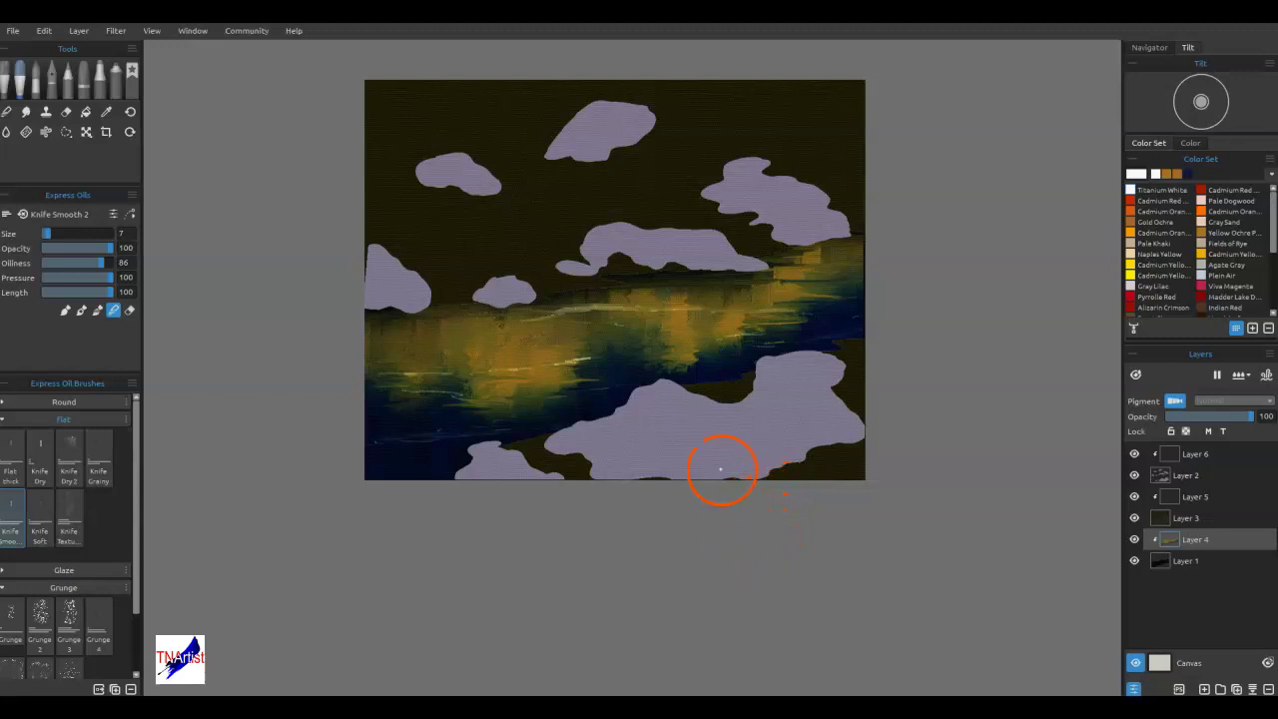
Select Layer 6 and mix a pale blue-green paint colour, #9abdc3.
{"action": "left_click", "coordinate": [1178, 475]}
{"action": "left_click", "coordinate": [1177, 455]}
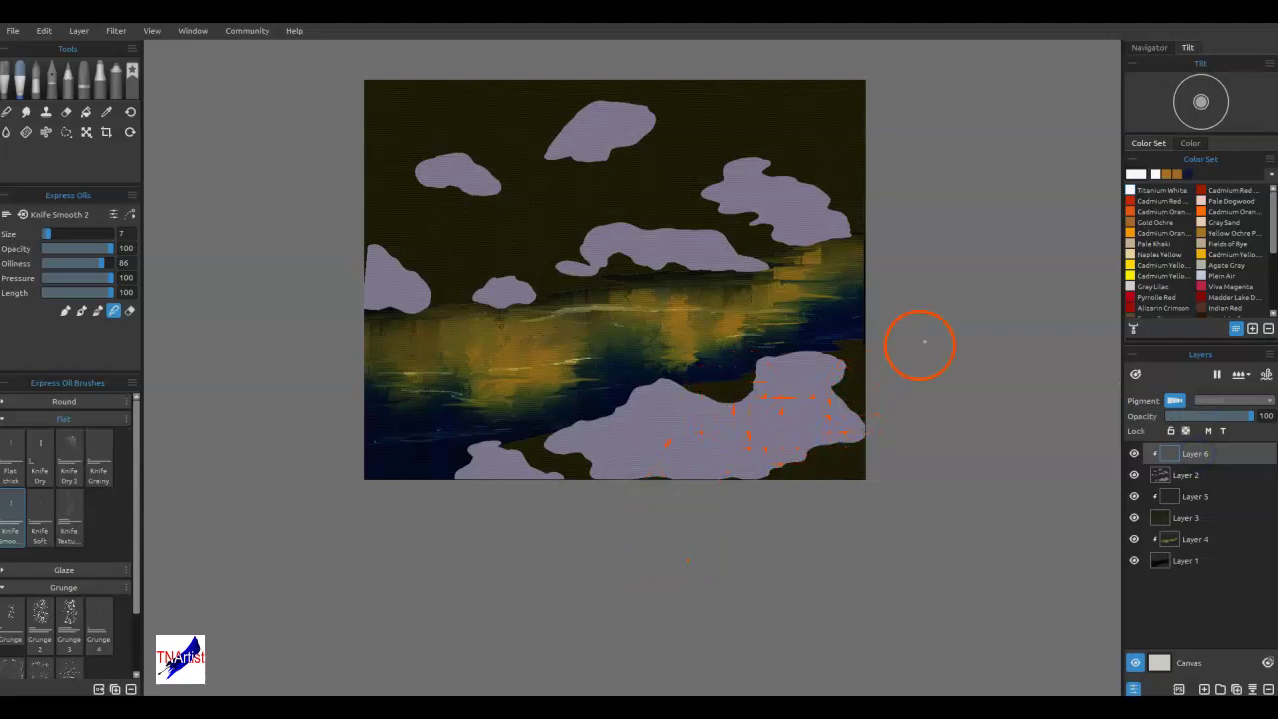
{"action": "left_click", "coordinate": [1136, 173]}
{"action": "left_click", "coordinate": [1140, 169]}
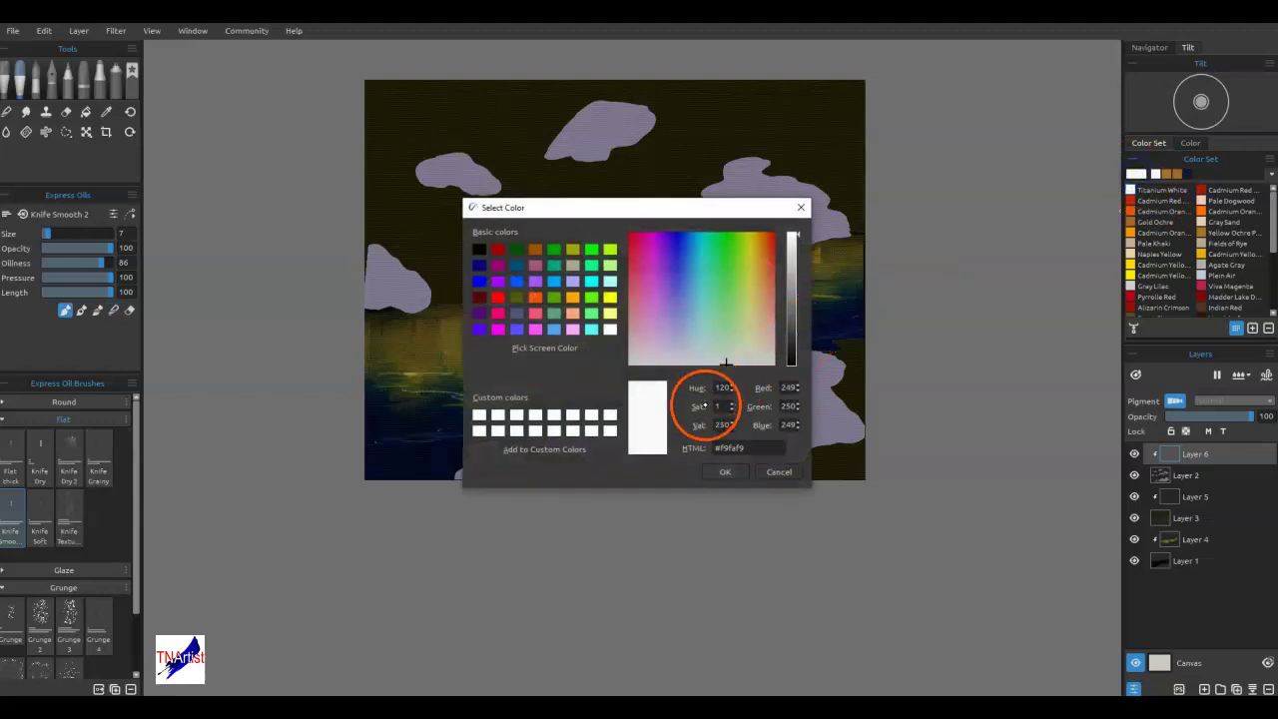
{"action": "mouse_move", "coordinate": [719, 334]}
{"action": "left_mouse_down"}
{"action": "mouse_move", "coordinate": [699, 336]}
{"action": "mouse_move", "coordinate": [698, 353]}
{"action": "left_mouse_up"}
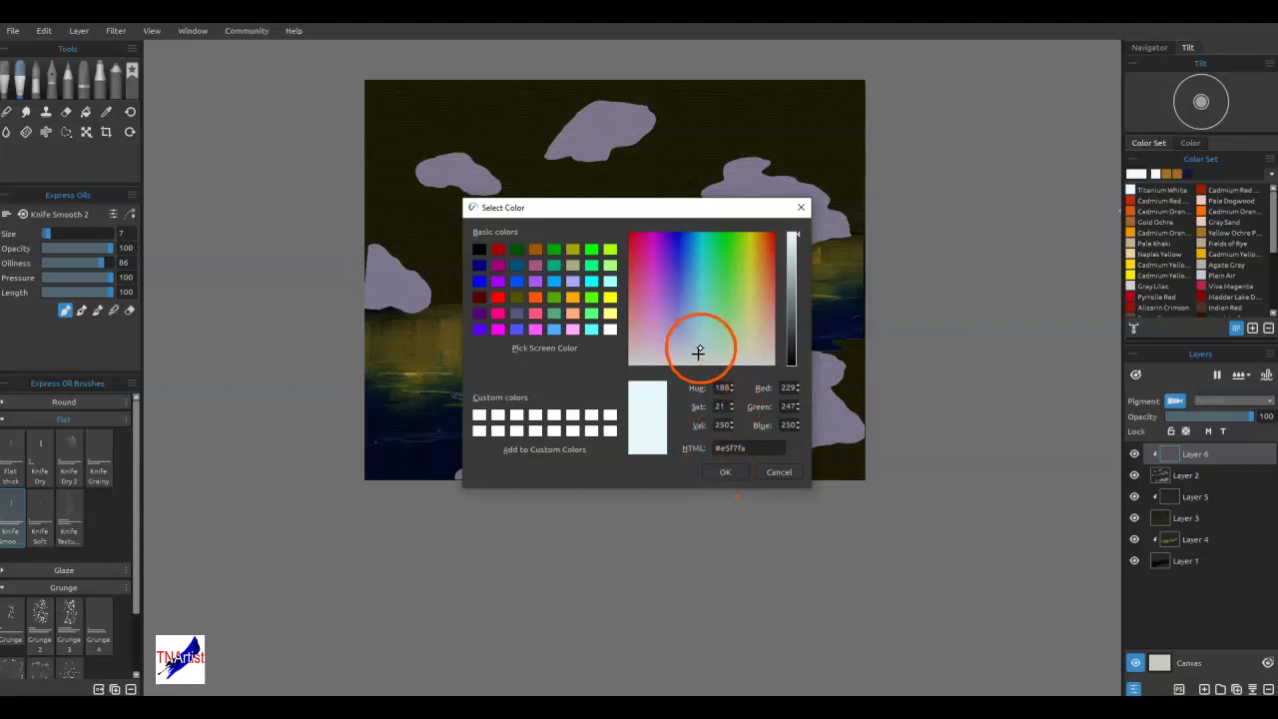
{"action": "left_click", "coordinate": [792, 265]}
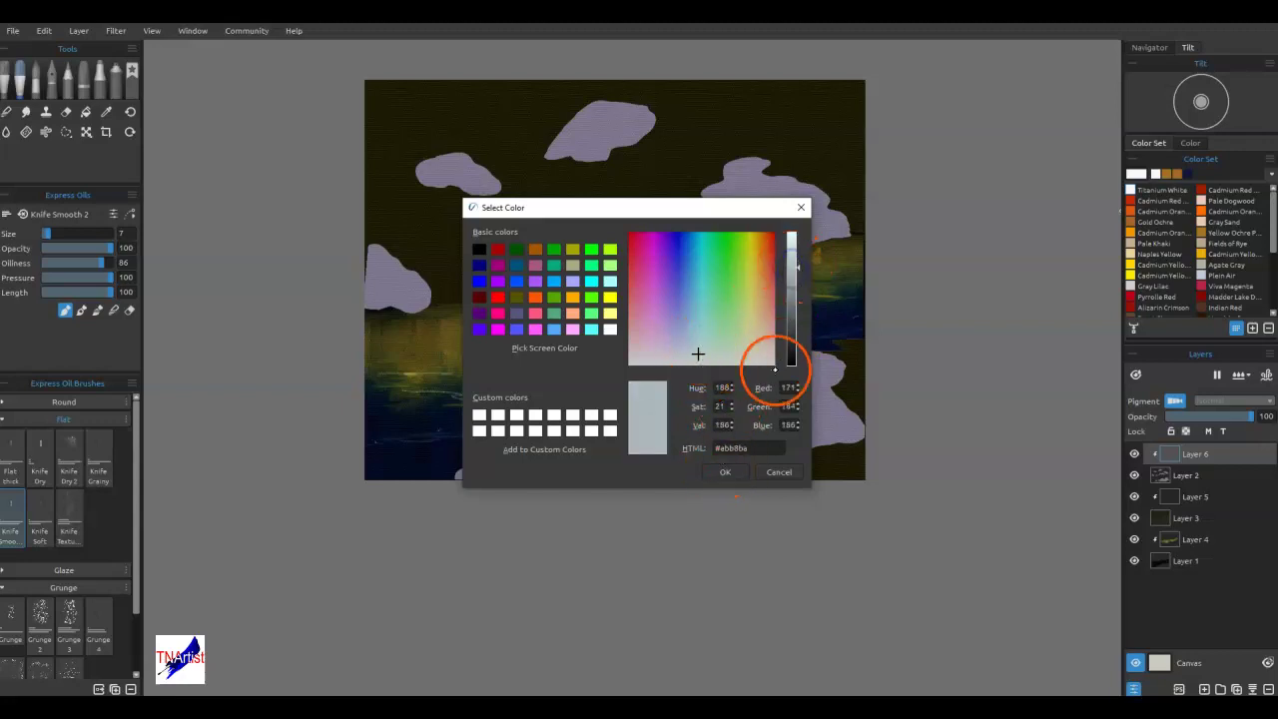
{"action": "left_click", "coordinate": [793, 262]}
{"action": "left_click_drag", "start_coordinate": [697, 348], "coordinate": [699, 337]}
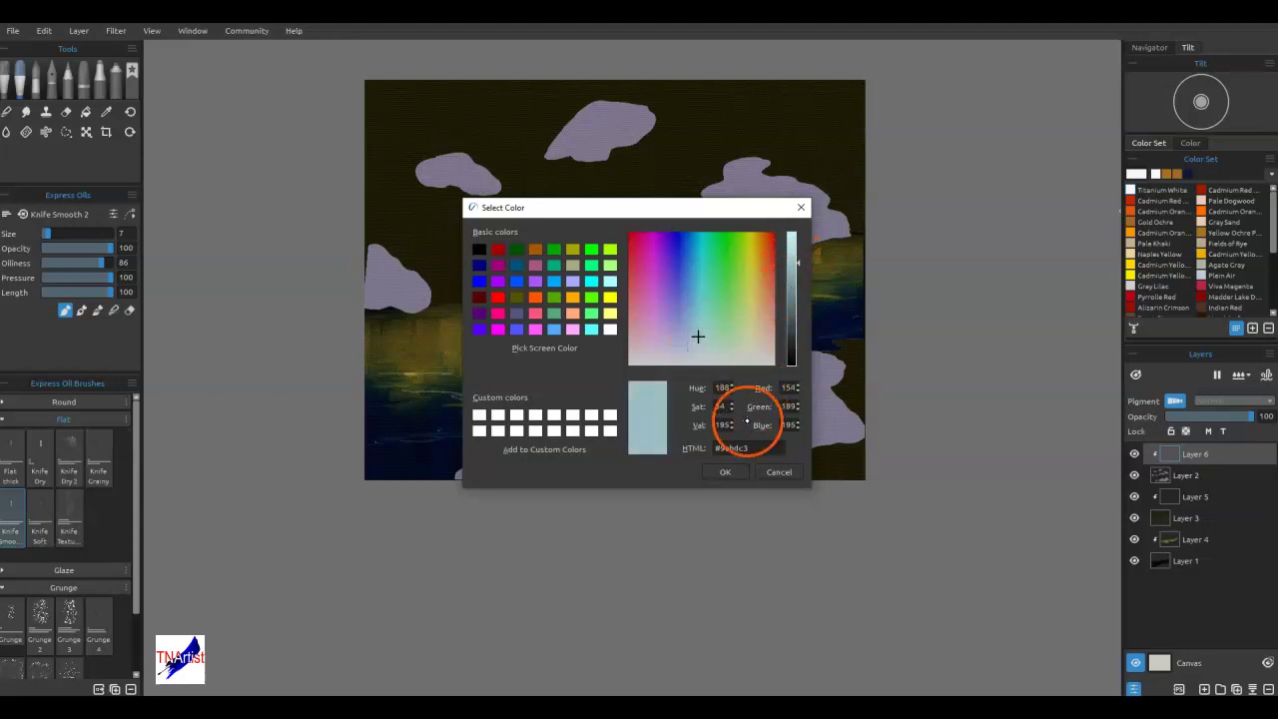
{"action": "left_click", "coordinate": [725, 472]}
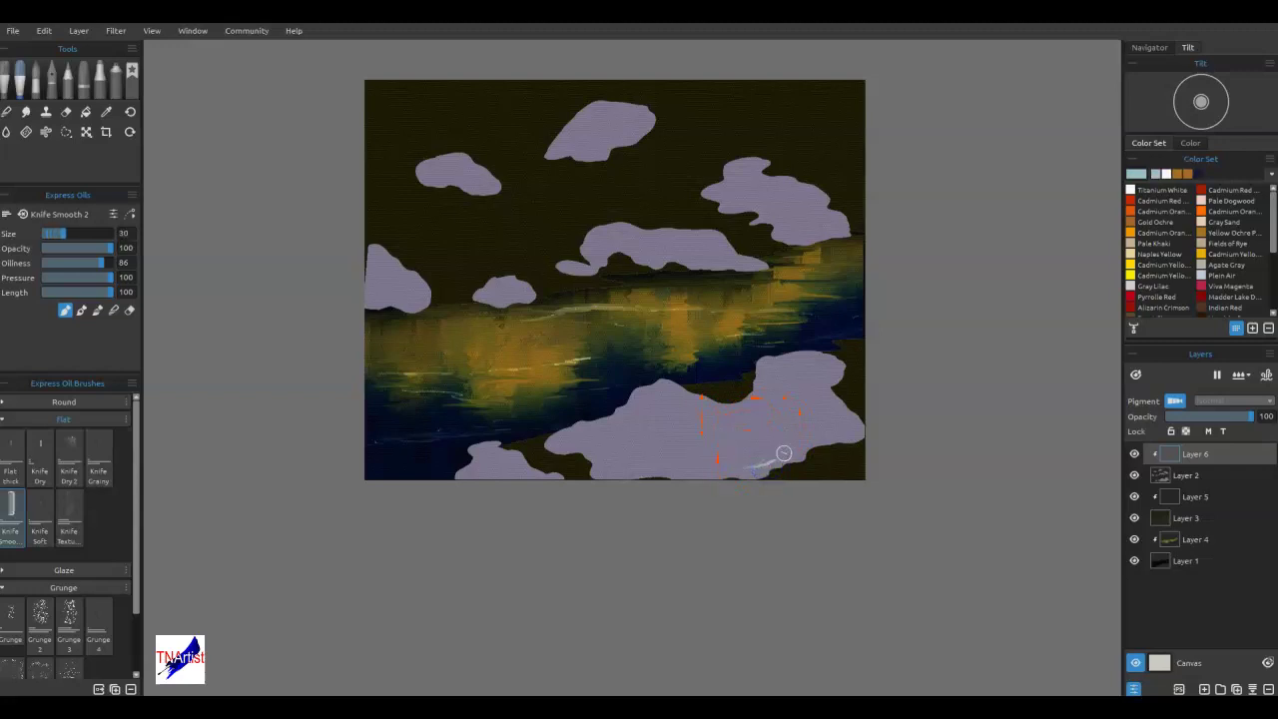
Paint pale blue strokes over the large lilac shape below the water with Knife Smooth 2 at size 30.
{"action": "left_click_drag", "start_coordinate": [739, 464], "coordinate": [770, 466]}
{"action": "left_click_drag", "start_coordinate": [853, 433], "coordinate": [832, 407]}
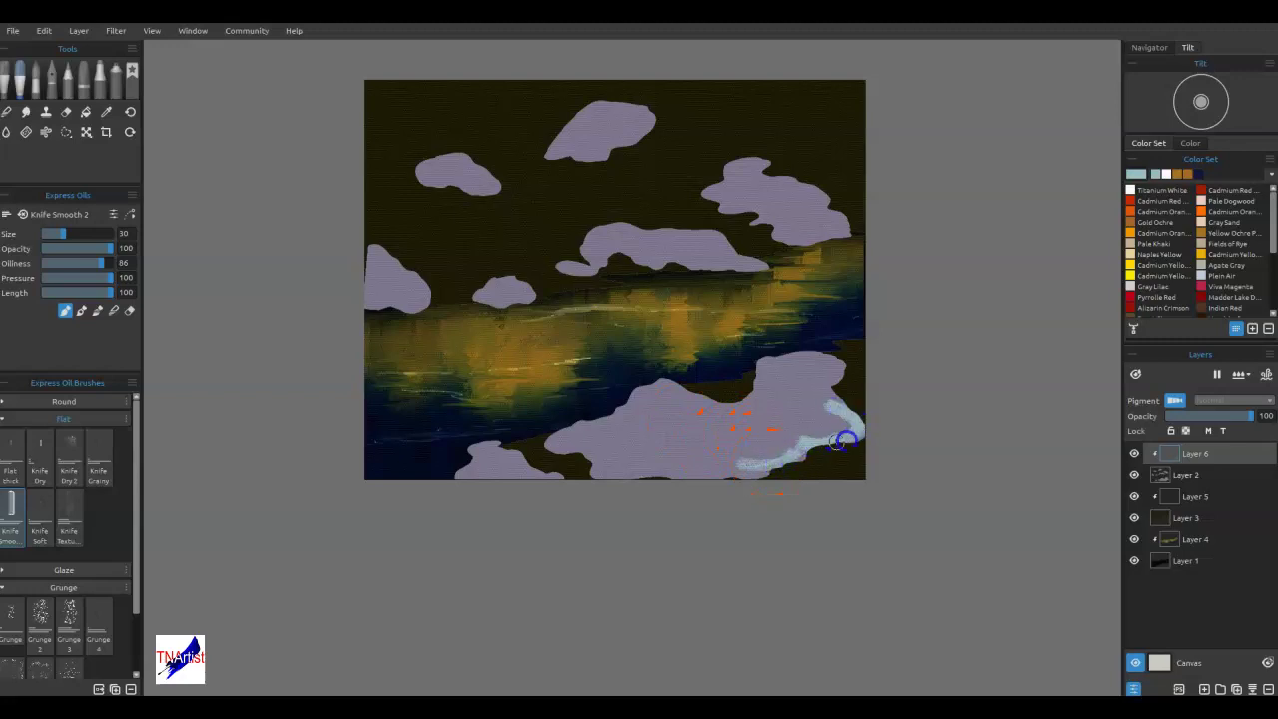
{"action": "left_click_drag", "start_coordinate": [705, 482], "coordinate": [685, 471]}
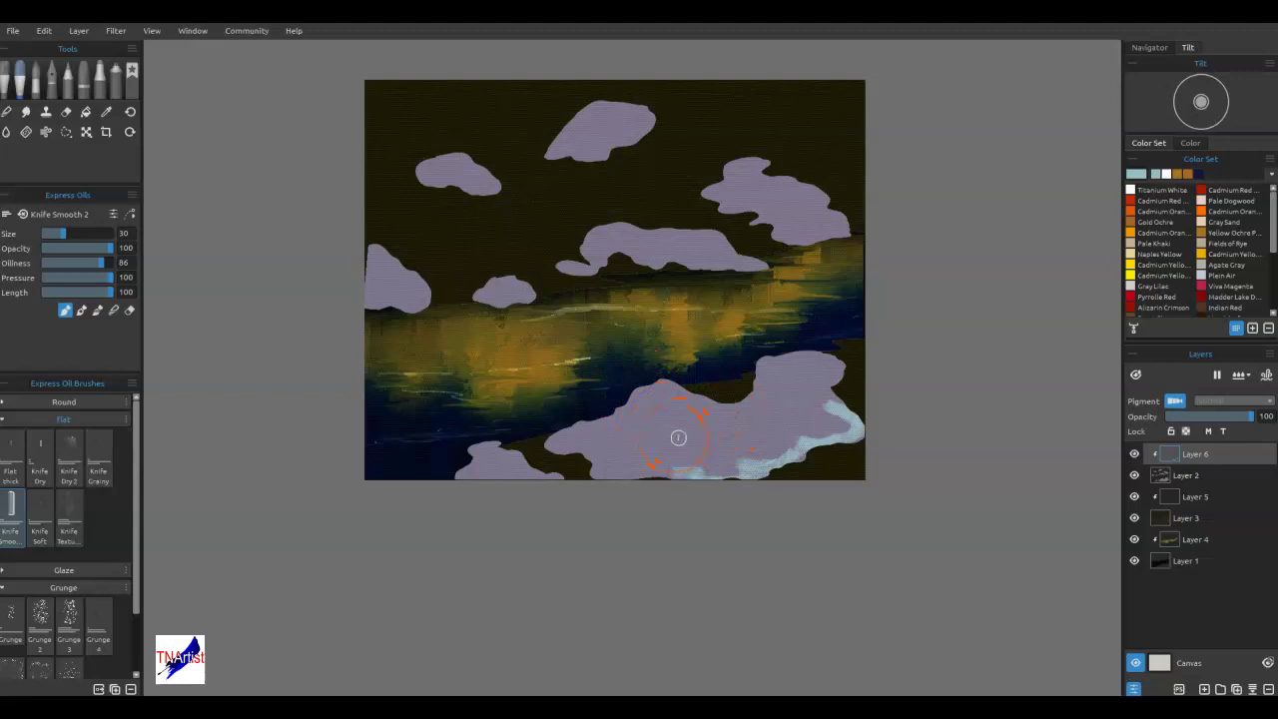
{"action": "mouse_move", "coordinate": [784, 464]}
{"action": "left_mouse_down"}
{"action": "mouse_move", "coordinate": [756, 439]}
{"action": "mouse_move", "coordinate": [724, 454]}
{"action": "left_mouse_up"}
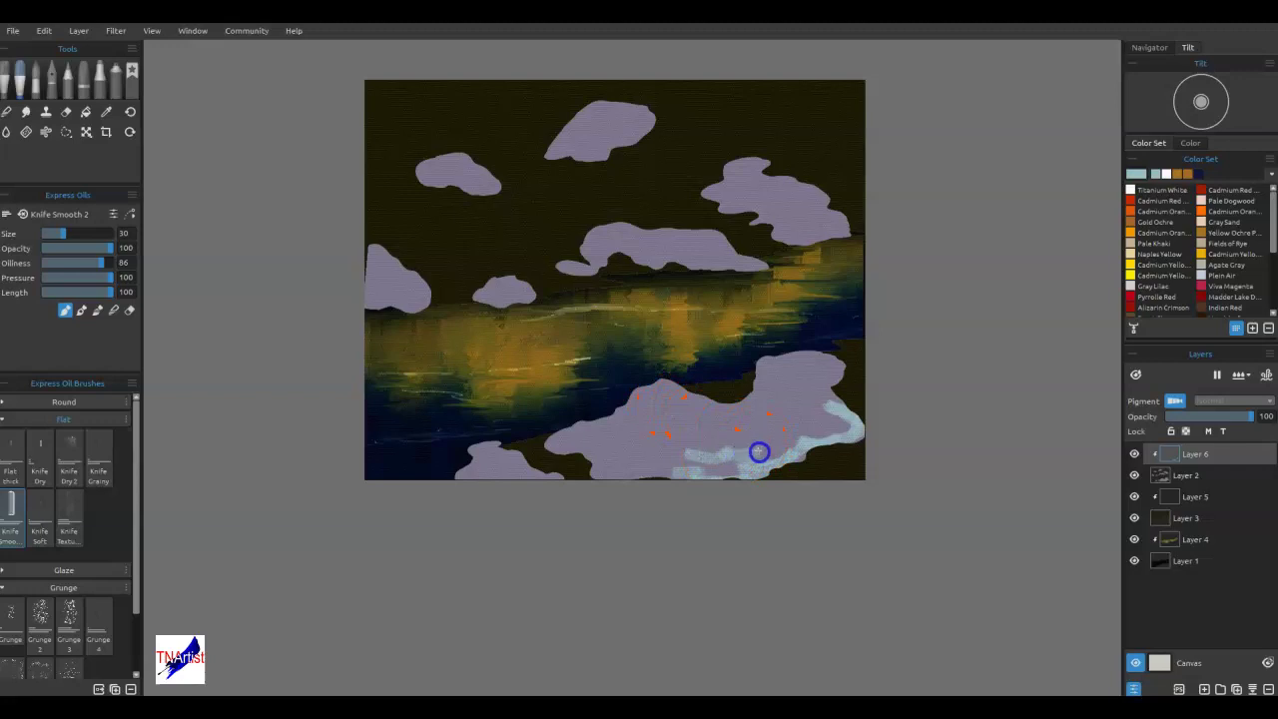
{"action": "left_click", "coordinate": [679, 417]}
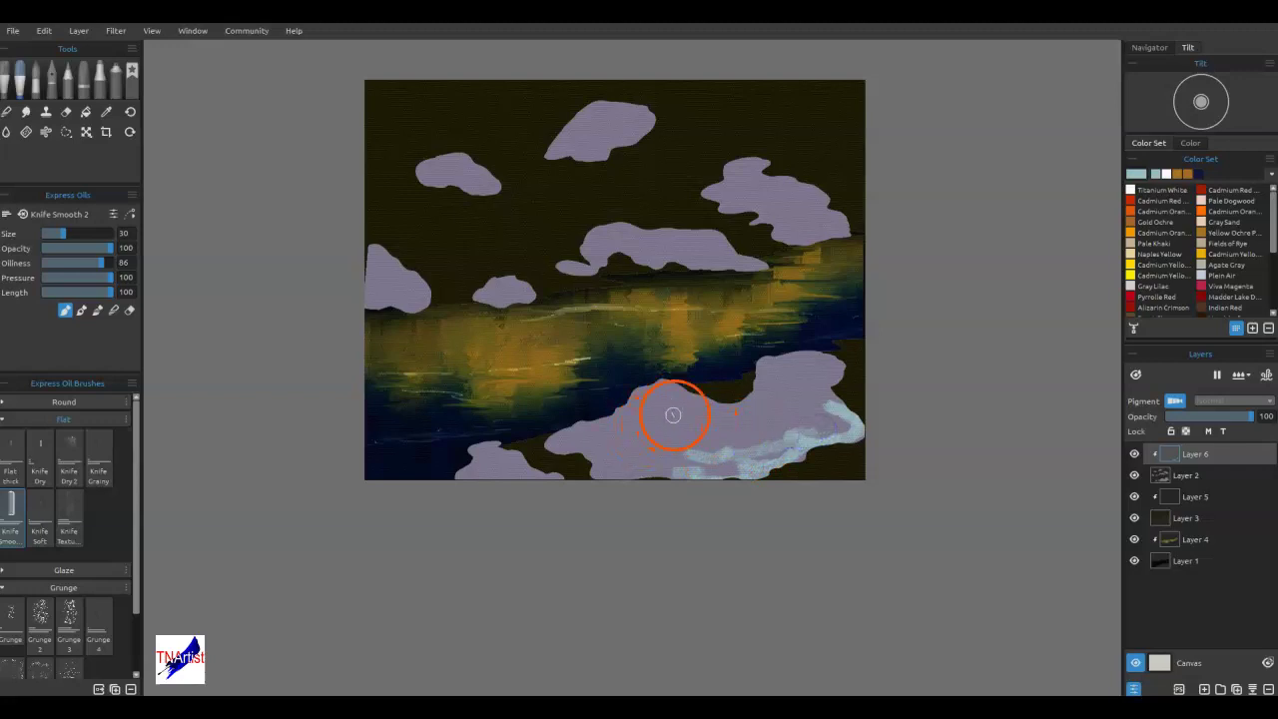
{"action": "mouse_move", "coordinate": [678, 470]}
{"action": "left_mouse_down"}
{"action": "mouse_move", "coordinate": [605, 469]}
{"action": "mouse_move", "coordinate": [727, 447]}
{"action": "left_mouse_up"}
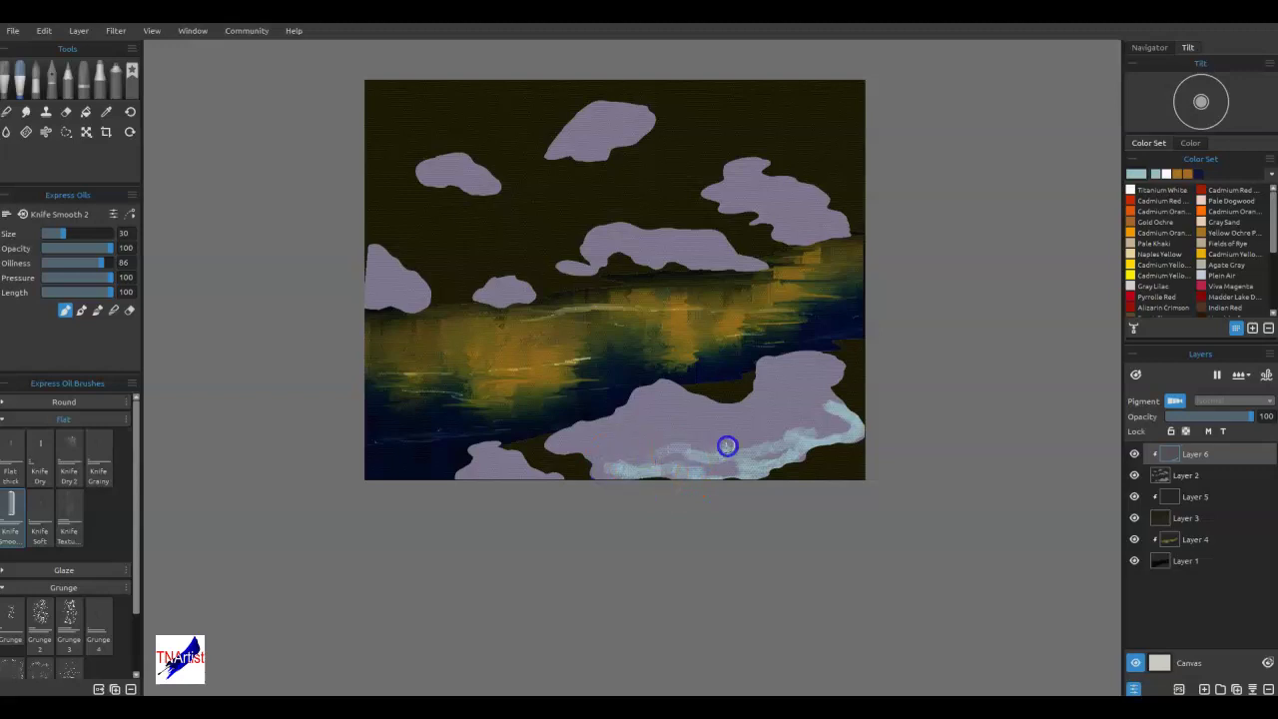
{"action": "mouse_move", "coordinate": [825, 413]}
{"action": "left_mouse_down"}
{"action": "mouse_move", "coordinate": [756, 448]}
{"action": "mouse_move", "coordinate": [828, 386]}
{"action": "mouse_move", "coordinate": [705, 433]}
{"action": "mouse_move", "coordinate": [582, 450]}
{"action": "left_mouse_up"}
Paint pale blue strokes on the lilac shapes above the water and the small one at the canvas's lower edge.
{"action": "mouse_move", "coordinate": [587, 267]}
{"action": "left_mouse_down"}
{"action": "mouse_move", "coordinate": [617, 255]}
{"action": "mouse_move", "coordinate": [734, 262]}
{"action": "left_mouse_up"}
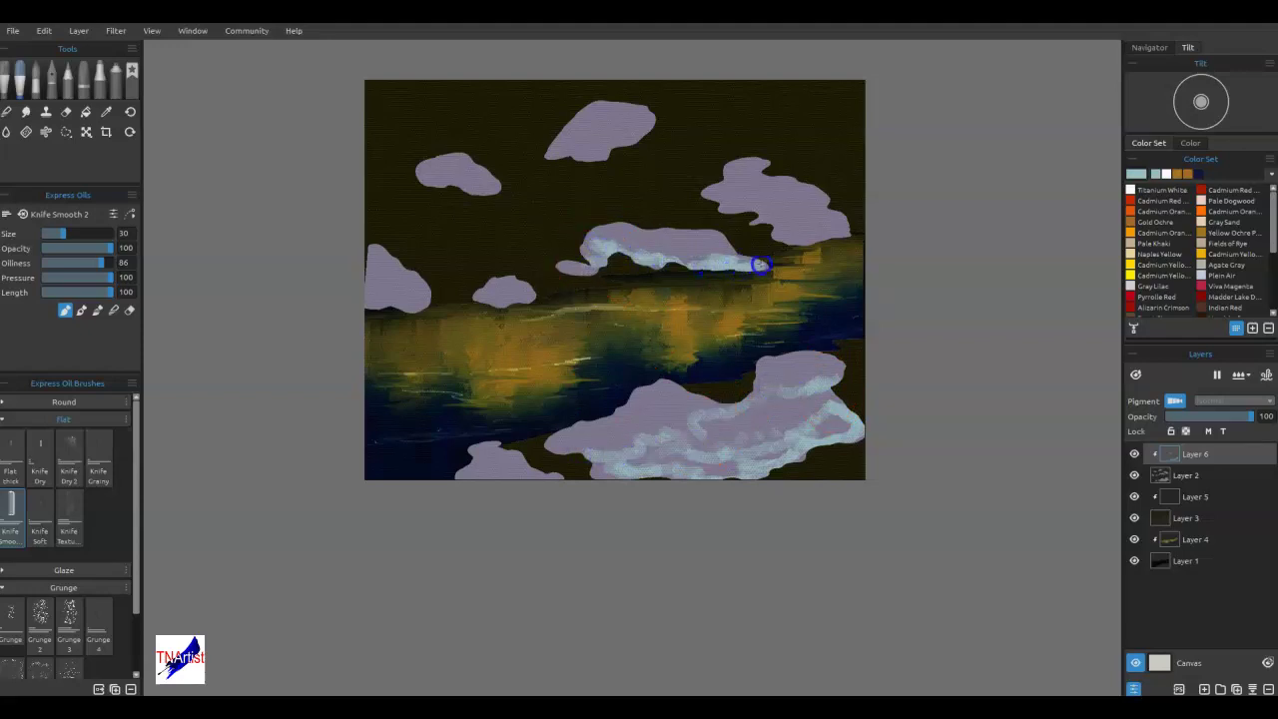
{"action": "mouse_move", "coordinate": [758, 205]}
{"action": "left_mouse_down"}
{"action": "mouse_move", "coordinate": [812, 227]}
{"action": "mouse_move", "coordinate": [727, 194]}
{"action": "mouse_move", "coordinate": [793, 189]}
{"action": "mouse_move", "coordinate": [721, 186]}
{"action": "left_mouse_up"}
{"action": "left_click_drag", "start_coordinate": [647, 100], "coordinate": [593, 153]}
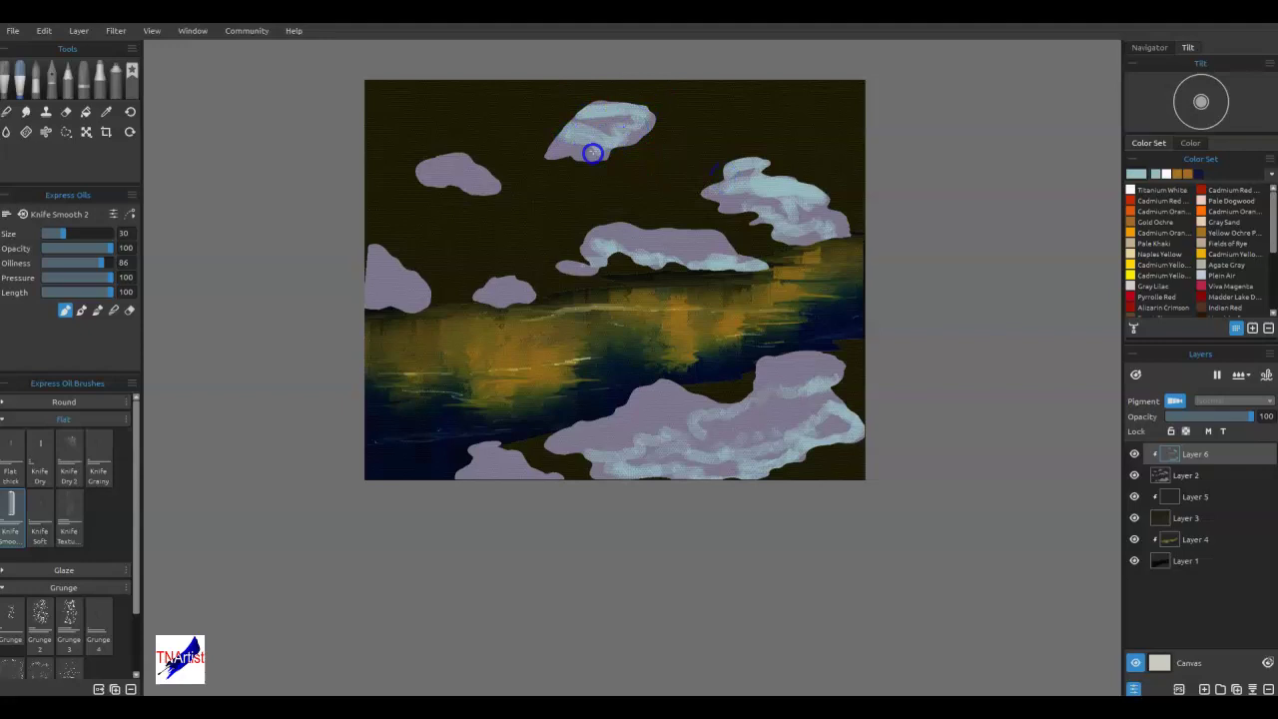
{"action": "mouse_move", "coordinate": [409, 255]}
{"action": "left_mouse_down"}
{"action": "mouse_move", "coordinate": [409, 300]}
{"action": "mouse_move", "coordinate": [393, 291]}
{"action": "left_mouse_up"}
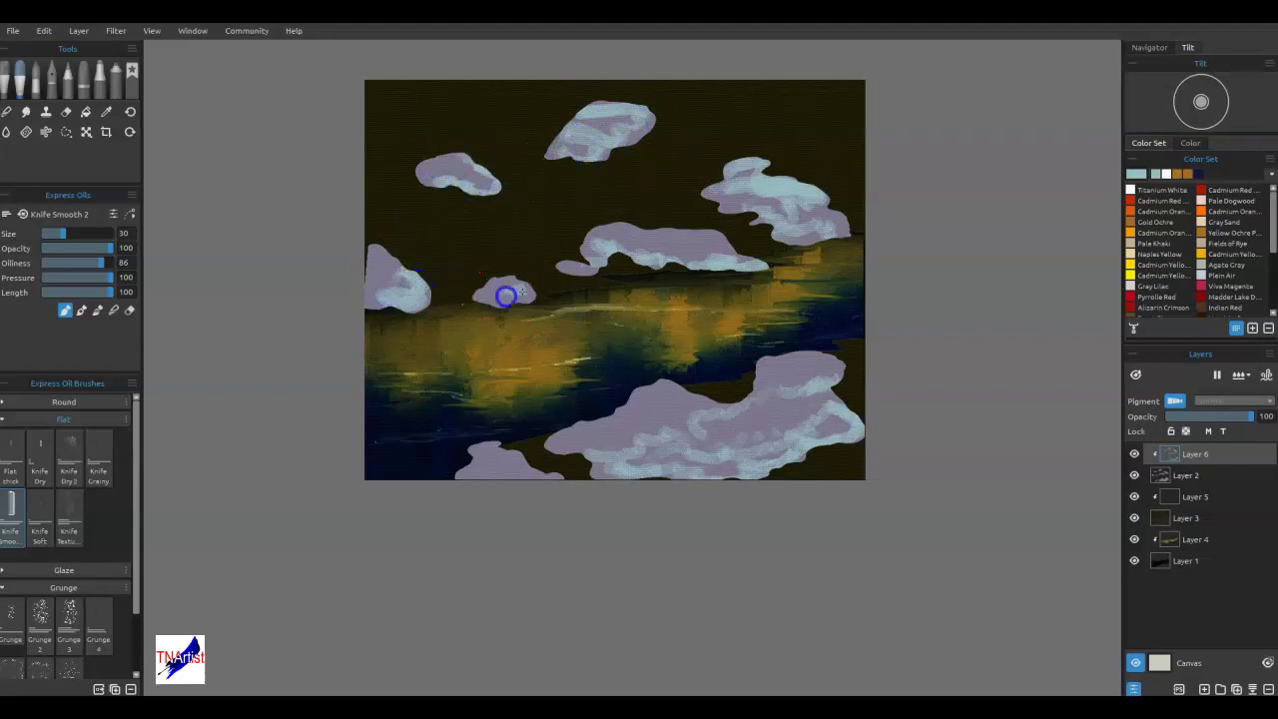
{"action": "left_click_drag", "start_coordinate": [498, 306], "coordinate": [489, 299]}
{"action": "left_click_drag", "start_coordinate": [553, 481], "coordinate": [519, 471]}
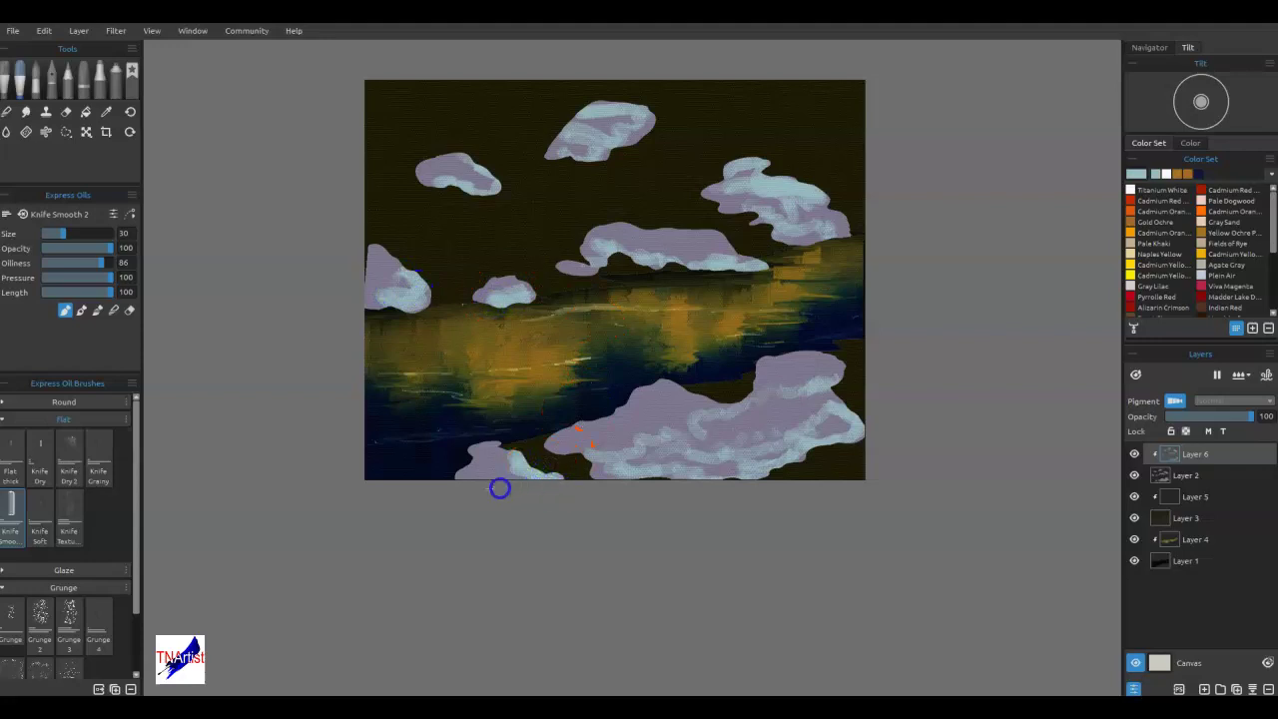
Add a second pass of pale blue to the large lower shape and the shapes at the top and centre.
{"action": "mouse_move", "coordinate": [596, 476]}
{"action": "left_mouse_down"}
{"action": "mouse_move", "coordinate": [590, 456]}
{"action": "mouse_move", "coordinate": [739, 442]}
{"action": "mouse_move", "coordinate": [818, 417]}
{"action": "mouse_move", "coordinate": [853, 430]}
{"action": "mouse_move", "coordinate": [816, 393]}
{"action": "mouse_move", "coordinate": [782, 451]}
{"action": "mouse_move", "coordinate": [736, 450]}
{"action": "left_mouse_up"}
{"action": "mouse_move", "coordinate": [598, 252]}
{"action": "left_mouse_down"}
{"action": "mouse_move", "coordinate": [628, 230]}
{"action": "mouse_move", "coordinate": [736, 248]}
{"action": "mouse_move", "coordinate": [592, 263]}
{"action": "left_mouse_up"}
{"action": "mouse_move", "coordinate": [562, 148]}
{"action": "left_mouse_down"}
{"action": "mouse_move", "coordinate": [568, 128]}
{"action": "mouse_move", "coordinate": [632, 112]}
{"action": "left_mouse_up"}
{"action": "left_click_drag", "start_coordinate": [442, 165], "coordinate": [485, 168]}
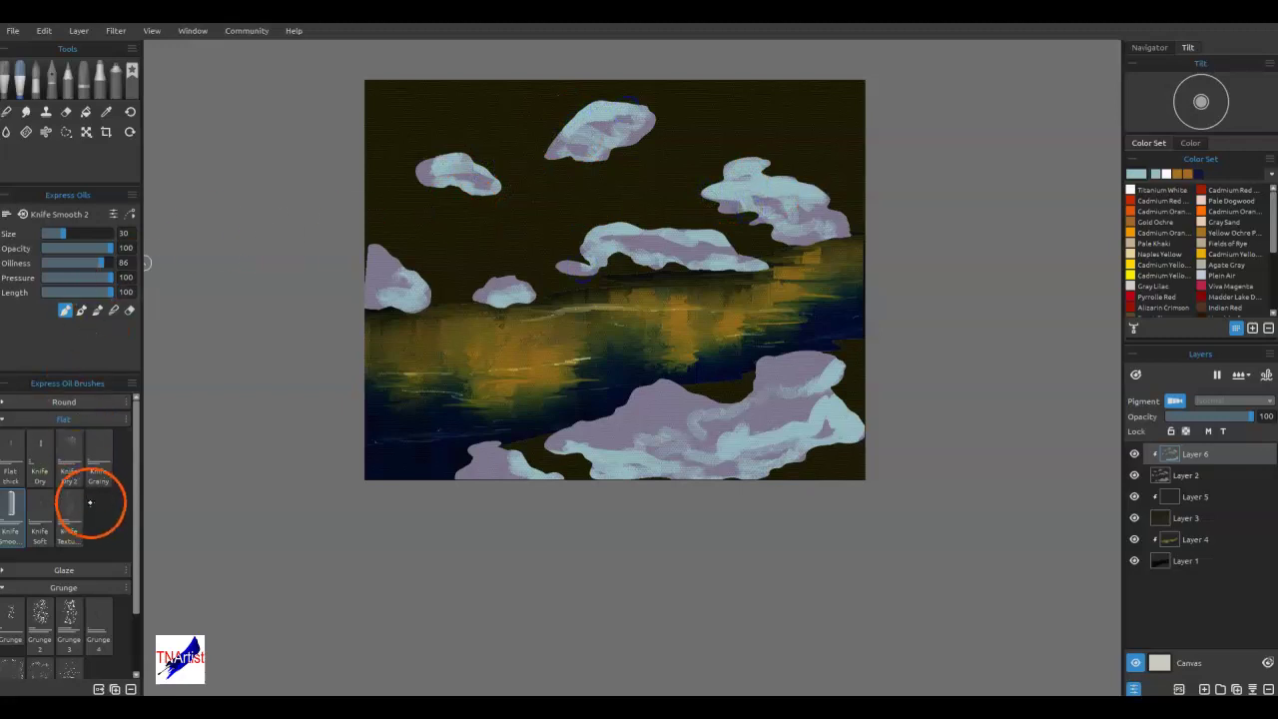
Switch to Knife Grainy at size 35 in blend mode and blend the pale blue into the two lower lilac shapes.
{"action": "left_click", "coordinate": [104, 460]}
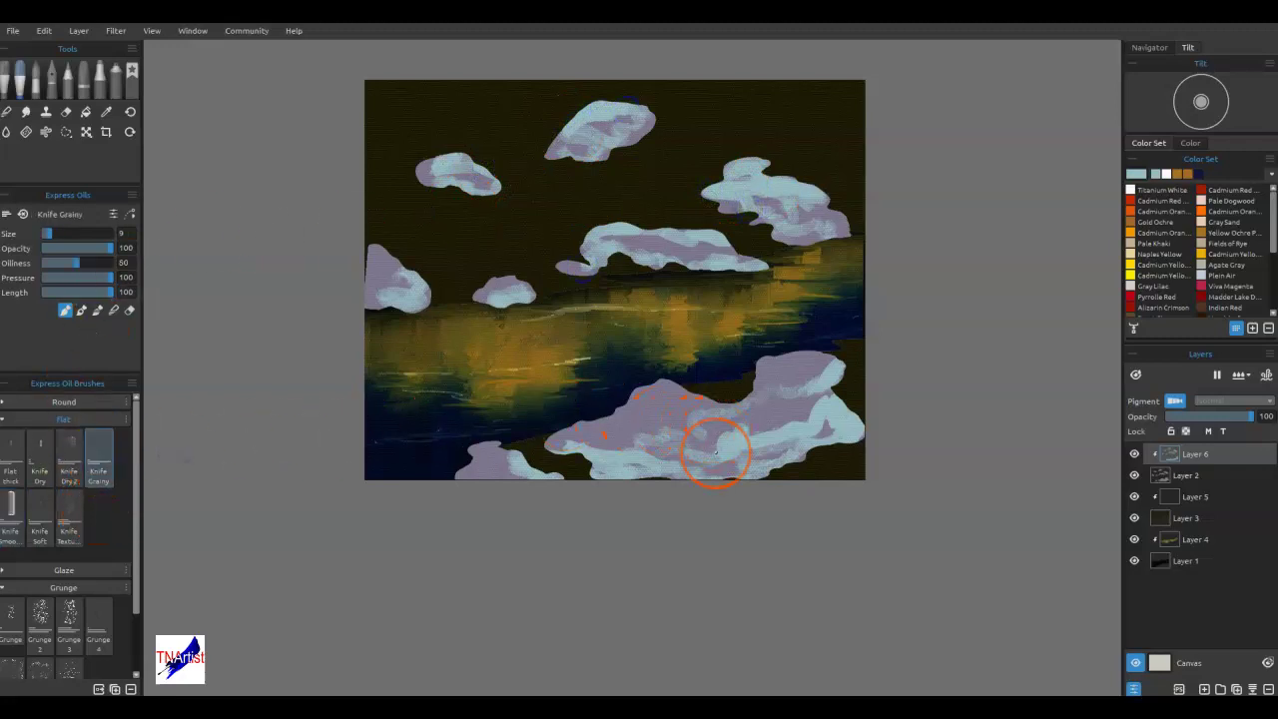
{"action": "mouse_move", "coordinate": [716, 453]}
{"action": "left_mouse_down"}
{"action": "mouse_move", "coordinate": [813, 399]}
{"action": "mouse_move", "coordinate": [767, 456]}
{"action": "left_mouse_up"}
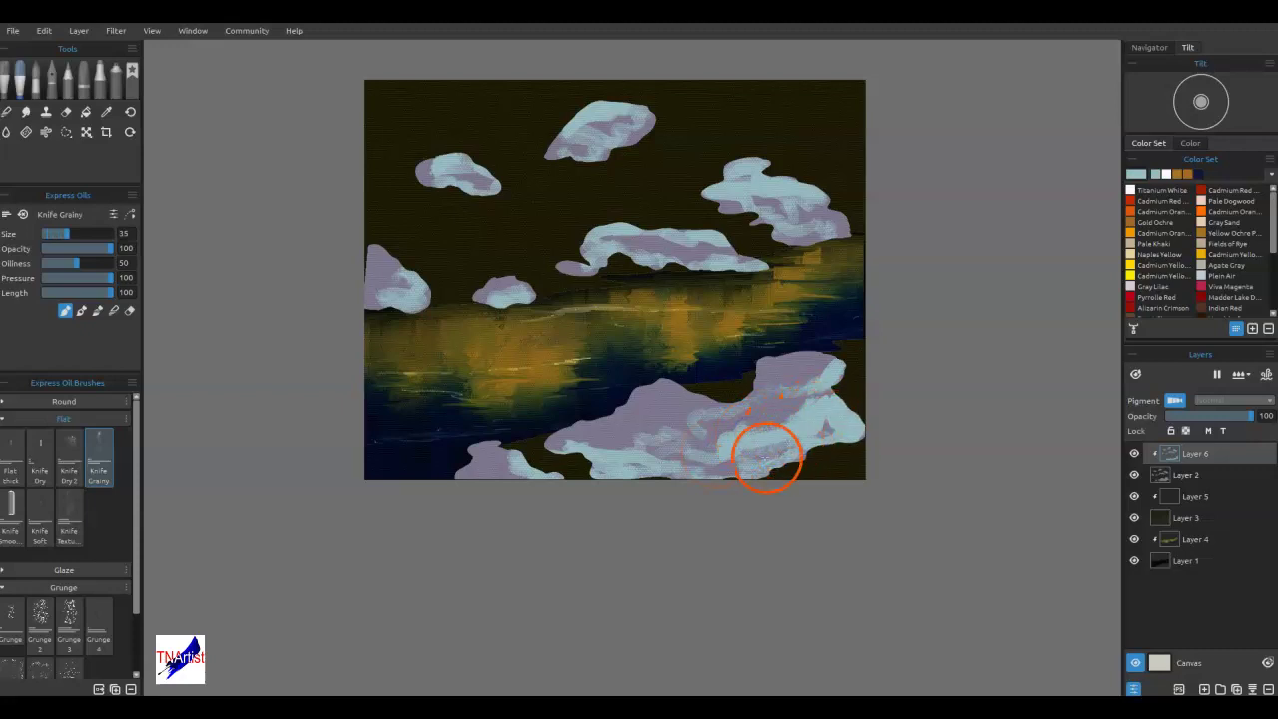
{"action": "left_click", "coordinate": [112, 312]}
{"action": "mouse_move", "coordinate": [745, 419]}
{"action": "left_mouse_down"}
{"action": "mouse_move", "coordinate": [756, 440]}
{"action": "mouse_move", "coordinate": [813, 382]}
{"action": "mouse_move", "coordinate": [787, 379]}
{"action": "mouse_move", "coordinate": [836, 436]}
{"action": "mouse_move", "coordinate": [671, 473]}
{"action": "mouse_move", "coordinate": [705, 425]}
{"action": "mouse_move", "coordinate": [655, 443]}
{"action": "mouse_move", "coordinate": [602, 422]}
{"action": "mouse_move", "coordinate": [619, 470]}
{"action": "mouse_move", "coordinate": [753, 409]}
{"action": "mouse_move", "coordinate": [825, 418]}
{"action": "mouse_move", "coordinate": [813, 393]}
{"action": "left_mouse_up"}
{"action": "left_click_drag", "start_coordinate": [531, 477], "coordinate": [469, 471]}
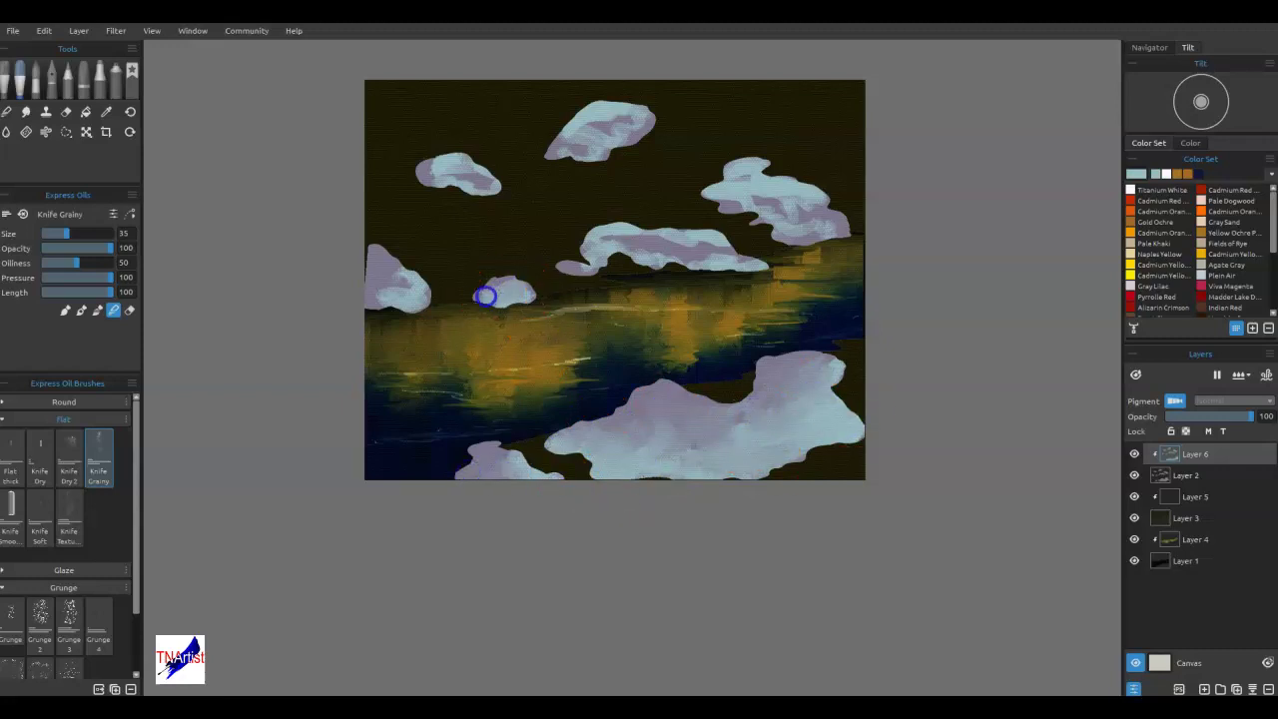
Blend the pale blue and lilac paint on the shapes above the water with Knife Grainy.
{"action": "mouse_move", "coordinate": [574, 277]}
{"action": "left_mouse_down"}
{"action": "mouse_move", "coordinate": [590, 263]}
{"action": "mouse_move", "coordinate": [756, 262]}
{"action": "mouse_move", "coordinate": [662, 237]}
{"action": "left_mouse_up"}
{"action": "mouse_move", "coordinate": [749, 195]}
{"action": "left_mouse_down"}
{"action": "mouse_move", "coordinate": [828, 220]}
{"action": "mouse_move", "coordinate": [719, 199]}
{"action": "mouse_move", "coordinate": [779, 188]}
{"action": "mouse_move", "coordinate": [782, 210]}
{"action": "mouse_move", "coordinate": [821, 204]}
{"action": "mouse_move", "coordinate": [746, 187]}
{"action": "left_mouse_up"}
{"action": "mouse_move", "coordinate": [640, 144]}
{"action": "left_mouse_down"}
{"action": "mouse_move", "coordinate": [610, 137]}
{"action": "mouse_move", "coordinate": [619, 112]}
{"action": "mouse_move", "coordinate": [639, 143]}
{"action": "mouse_move", "coordinate": [560, 109]}
{"action": "mouse_move", "coordinate": [623, 113]}
{"action": "mouse_move", "coordinate": [596, 138]}
{"action": "mouse_move", "coordinate": [658, 135]}
{"action": "left_mouse_up"}
{"action": "mouse_move", "coordinate": [459, 182]}
{"action": "left_mouse_down"}
{"action": "mouse_move", "coordinate": [413, 171]}
{"action": "mouse_move", "coordinate": [494, 194]}
{"action": "left_mouse_up"}
{"action": "mouse_move", "coordinate": [406, 313]}
{"action": "left_mouse_down"}
{"action": "mouse_move", "coordinate": [407, 277]}
{"action": "mouse_move", "coordinate": [356, 295]}
{"action": "mouse_move", "coordinate": [396, 280]}
{"action": "mouse_move", "coordinate": [378, 290]}
{"action": "mouse_move", "coordinate": [380, 236]}
{"action": "mouse_move", "coordinate": [353, 279]}
{"action": "mouse_move", "coordinate": [527, 366]}
{"action": "mouse_move", "coordinate": [556, 319]}
{"action": "mouse_move", "coordinate": [515, 315]}
{"action": "left_mouse_up"}
On Layer 2, sample the lilac and fill the gap between the left shape and the canvas edge.
{"action": "scroll", "coordinate": [542, 366], "scroll_direction": "up", "scroll_amount": 4}
{"action": "scroll", "coordinate": [539, 368], "scroll_direction": "up", "scroll_amount": 2}
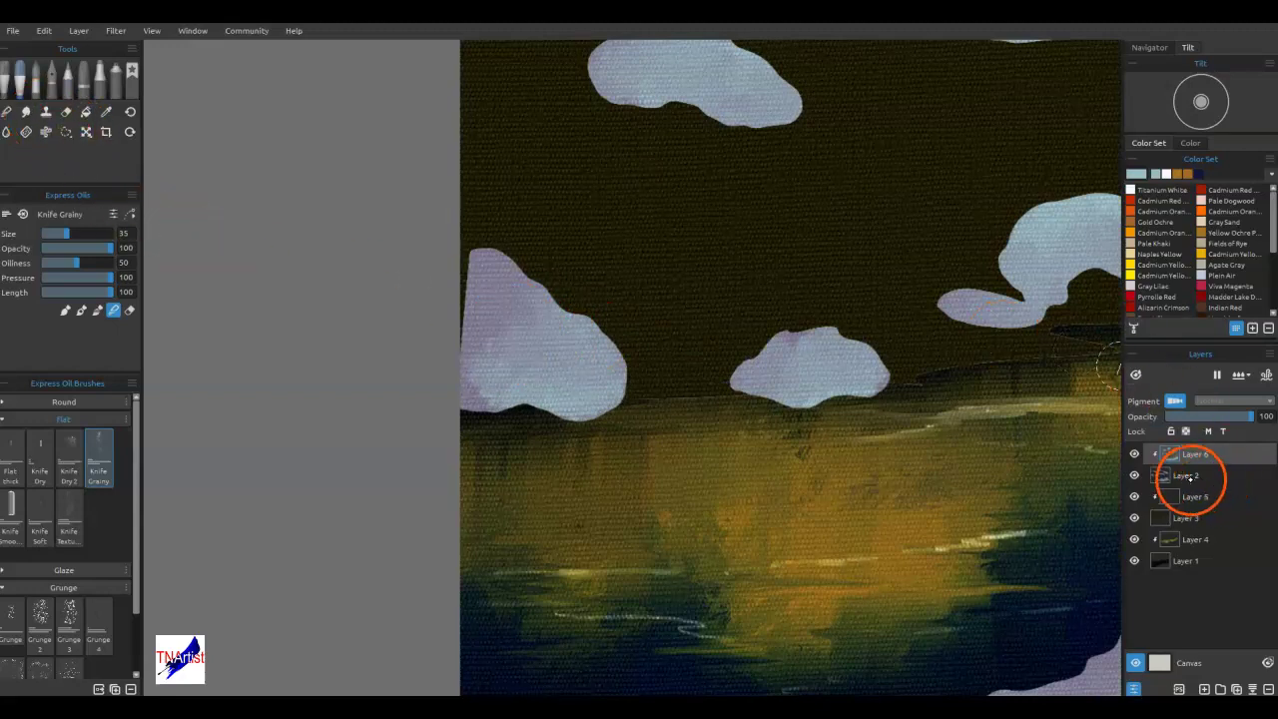
{"action": "left_click", "coordinate": [1177, 479]}
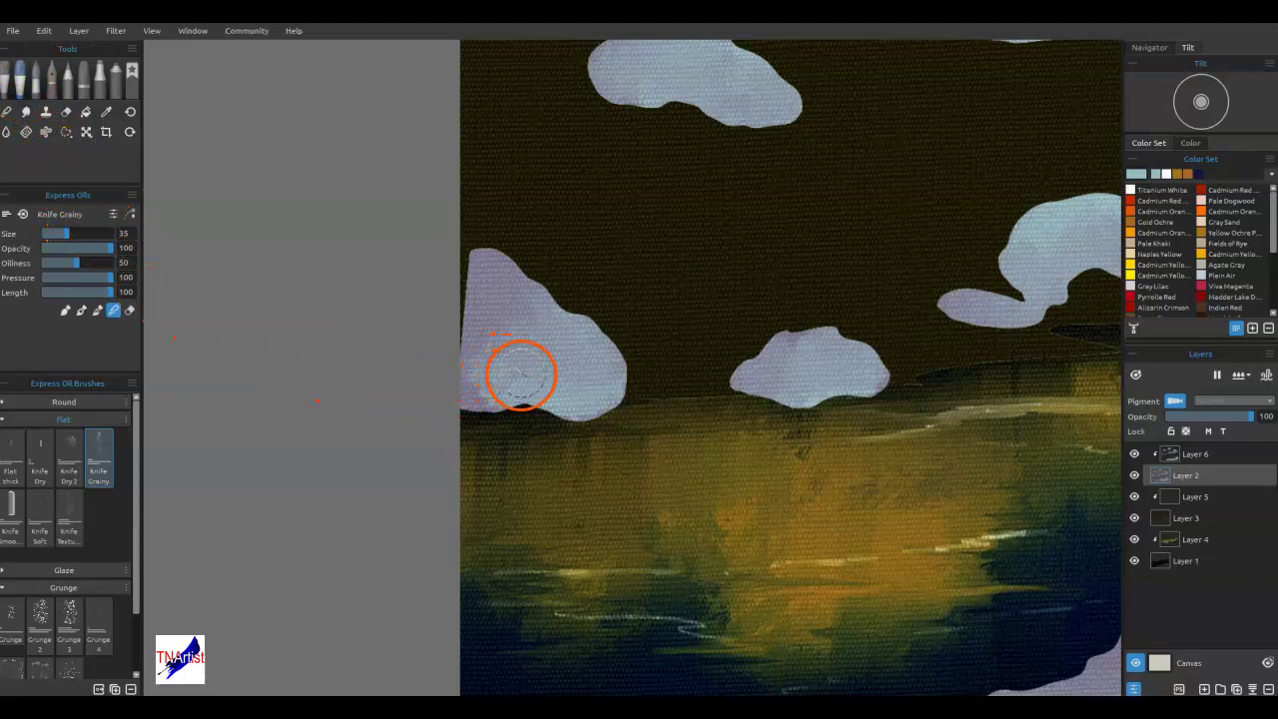
{"action": "key", "text": "i"}
{"action": "left_click", "coordinate": [500, 296], "text": "alt"}
{"action": "left_click_drag", "start_coordinate": [484, 287], "coordinate": [452, 289]}
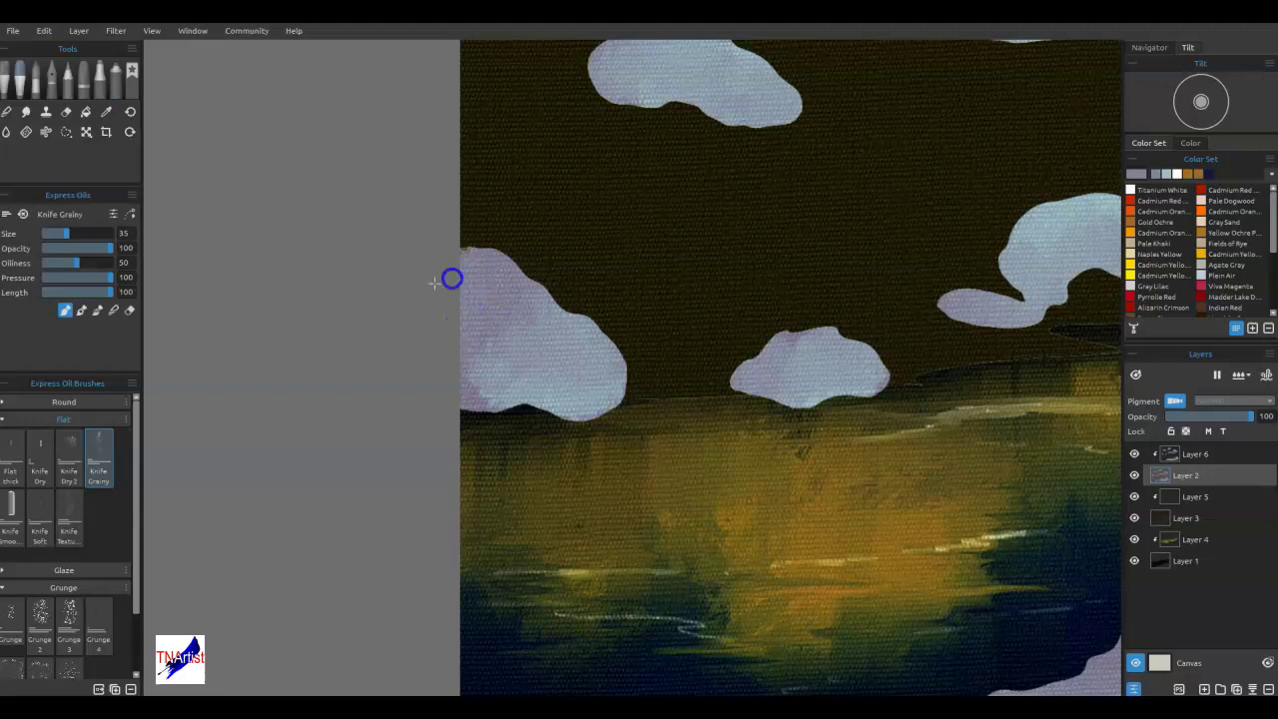
Reduce Knife Grainy to size 12 and roughen the edges of the small shape above the water and the neighbouring shape's tip.
{"action": "key", "text": "bracketleft"}
{"action": "key", "text": "bracketleft"}
{"action": "key", "text": "bracketleft"}
{"action": "key", "text": "bracketleft"}
{"action": "key", "text": "bracketleft"}
{"action": "key", "text": "bracketleft"}
{"action": "key", "text": "bracketleft"}
{"action": "key", "text": "bracketleft"}
{"action": "key", "text": "bracketleft"}
{"action": "key", "text": "bracketleft"}
{"action": "key", "text": "bracketleft"}
{"action": "key", "text": "bracketleft"}
{"action": "key", "text": "bracketleft"}
{"action": "key", "text": "bracketleft"}
{"action": "key", "text": "bracketleft"}
{"action": "key", "text": "bracketleft"}
{"action": "key", "text": "bracketleft"}
{"action": "key", "text": "bracketleft"}
{"action": "key", "text": "bracketleft"}
{"action": "key", "text": "bracketleft"}
{"action": "left_click_drag", "start_coordinate": [739, 378], "coordinate": [737, 380]}
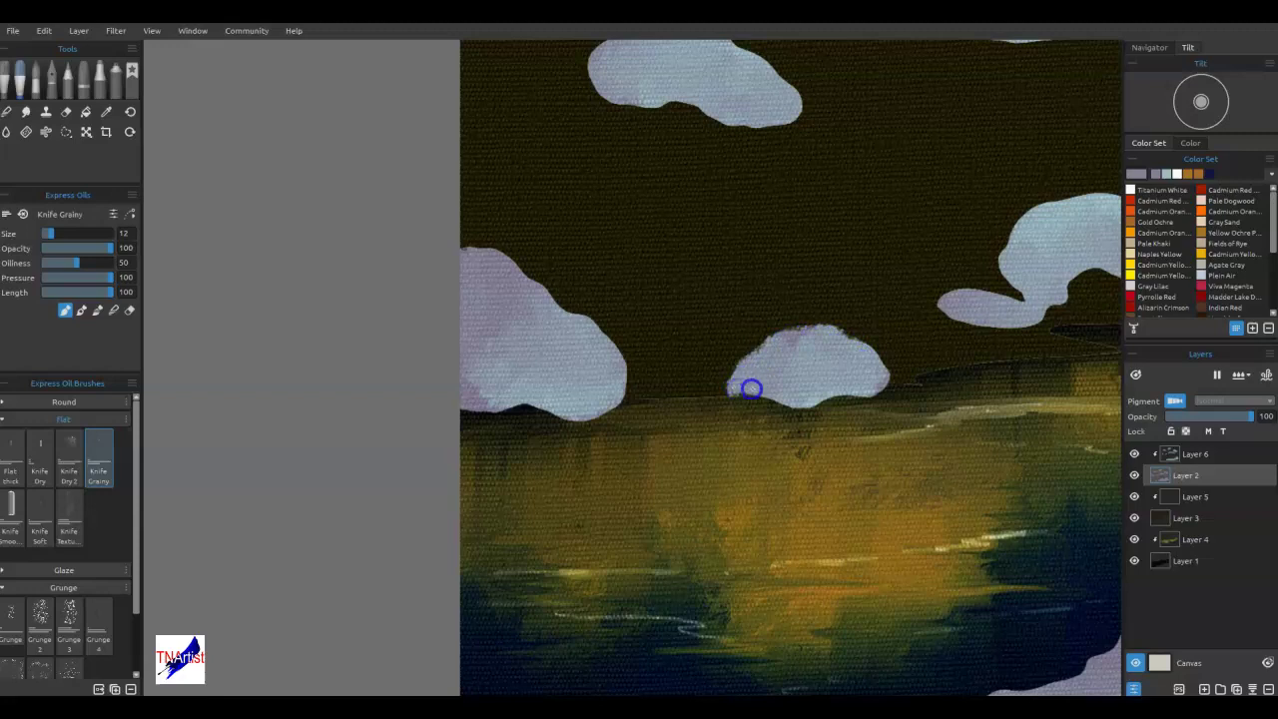
{"action": "left_click_drag", "start_coordinate": [1034, 277], "coordinate": [959, 299]}
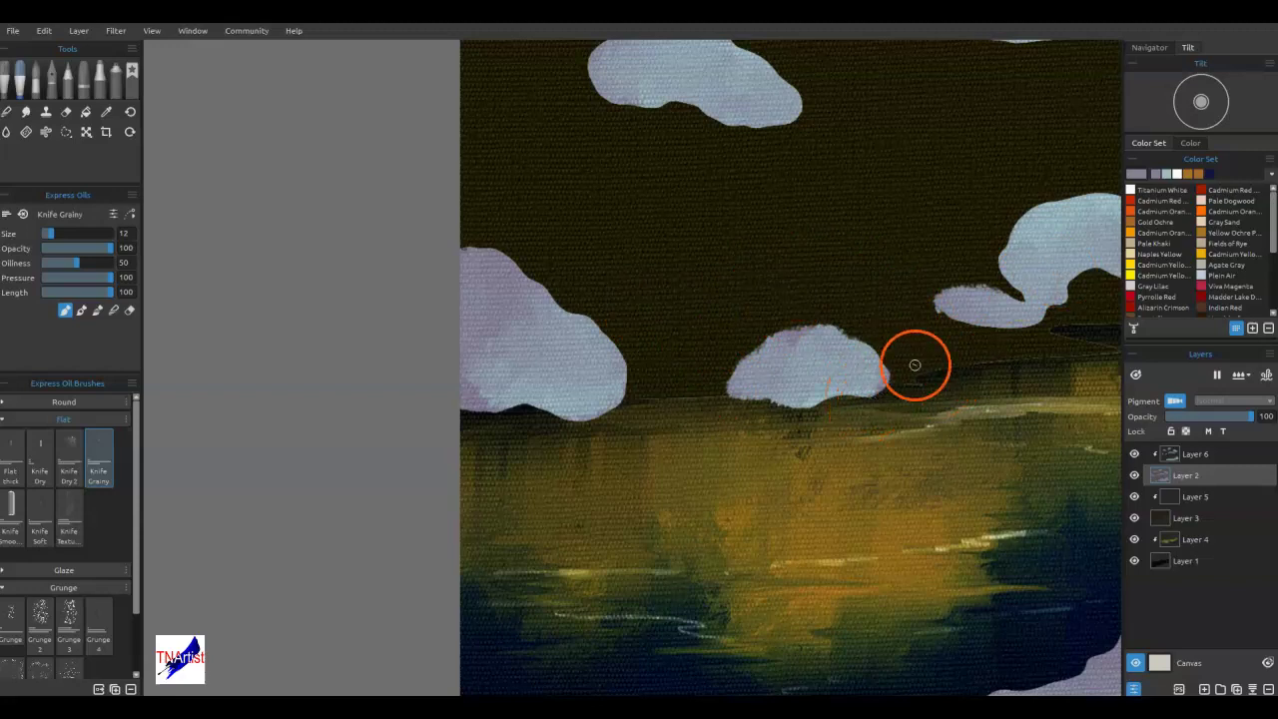
{"action": "left_click_drag", "start_coordinate": [926, 371], "coordinate": [522, 528]}
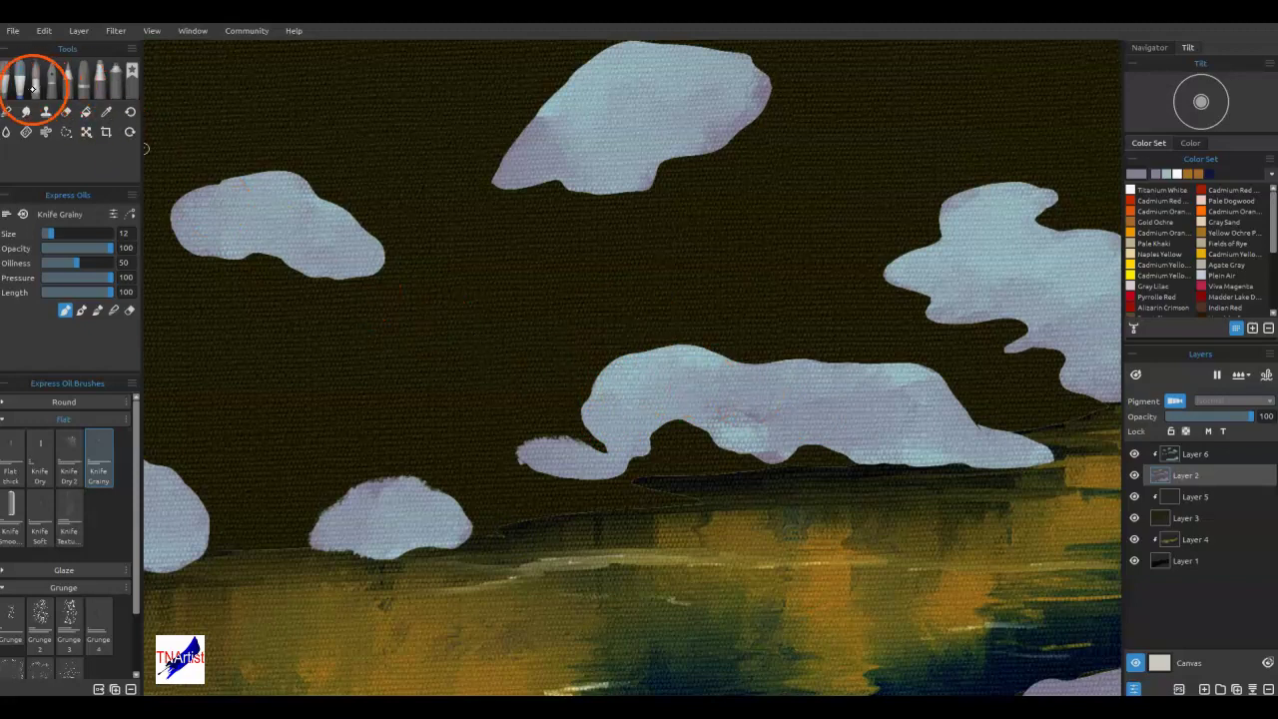
Roughen the end and top edge of the large middle shape above the water with Knife Dry 2 at size 16.
{"action": "left_click", "coordinate": [69, 463]}
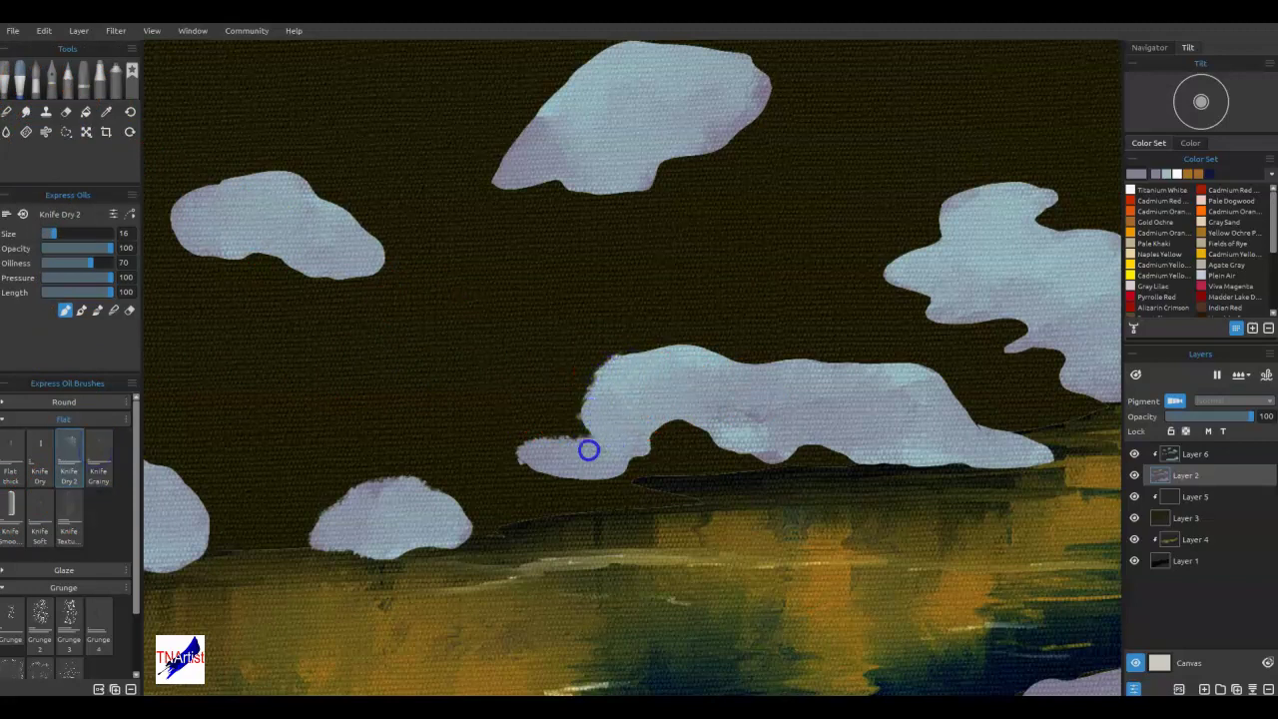
{"action": "mouse_move", "coordinate": [523, 463]}
{"action": "left_mouse_down"}
{"action": "mouse_move", "coordinate": [688, 356]}
{"action": "mouse_move", "coordinate": [673, 351]}
{"action": "mouse_move", "coordinate": [919, 405]}
{"action": "mouse_move", "coordinate": [630, 405]}
{"action": "mouse_move", "coordinate": [653, 383]}
{"action": "mouse_move", "coordinate": [913, 377]}
{"action": "mouse_move", "coordinate": [898, 394]}
{"action": "mouse_move", "coordinate": [862, 395]}
{"action": "left_mouse_up"}
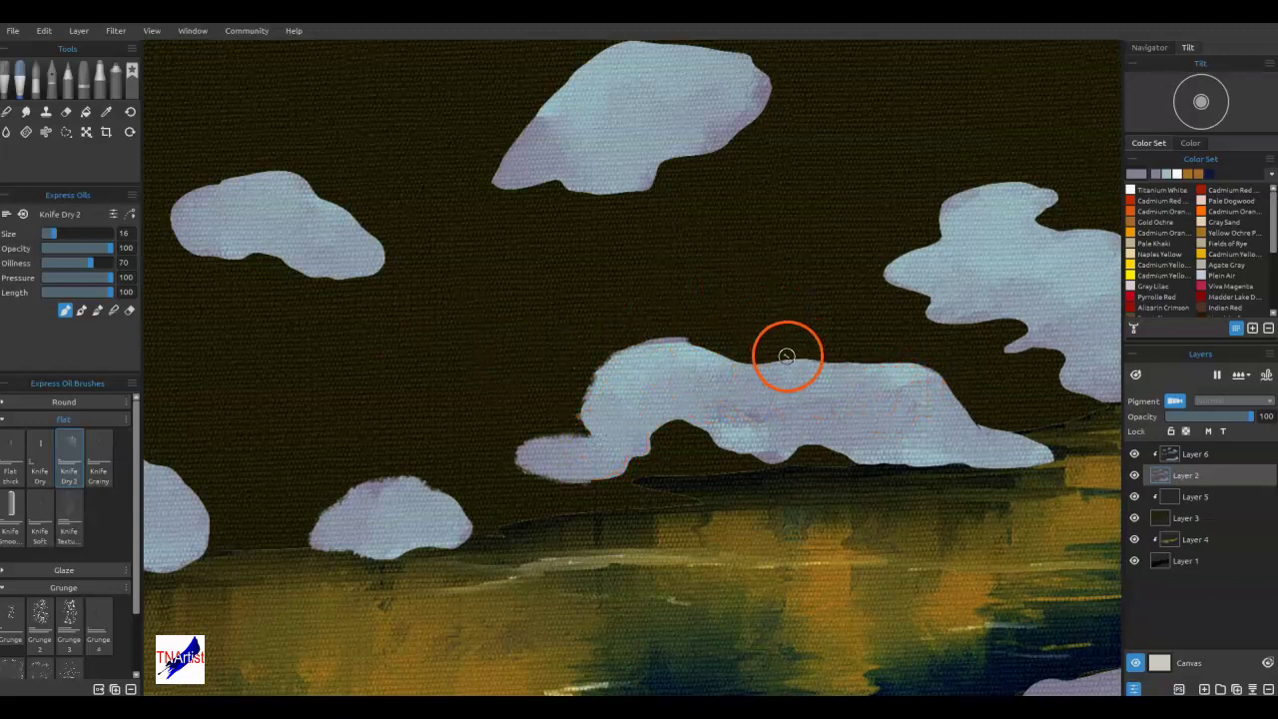
{"action": "key", "text": "e"}
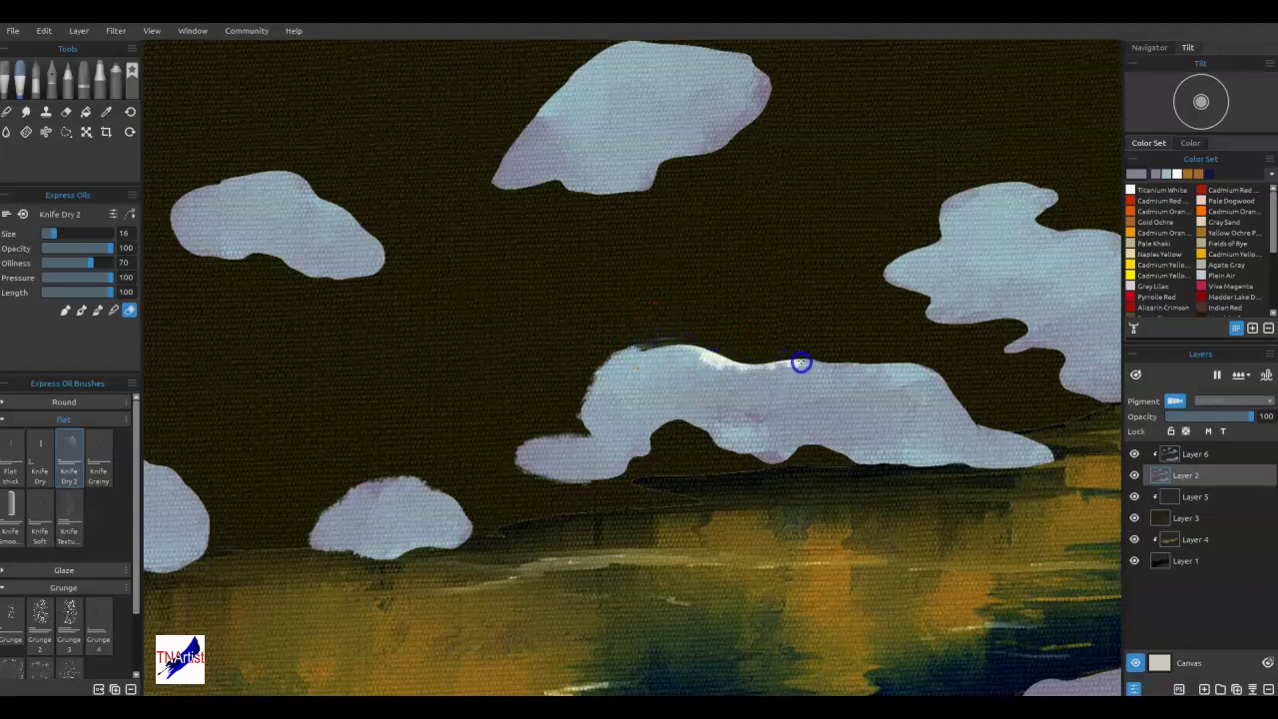
{"action": "left_click_drag", "start_coordinate": [763, 386], "coordinate": [666, 347]}
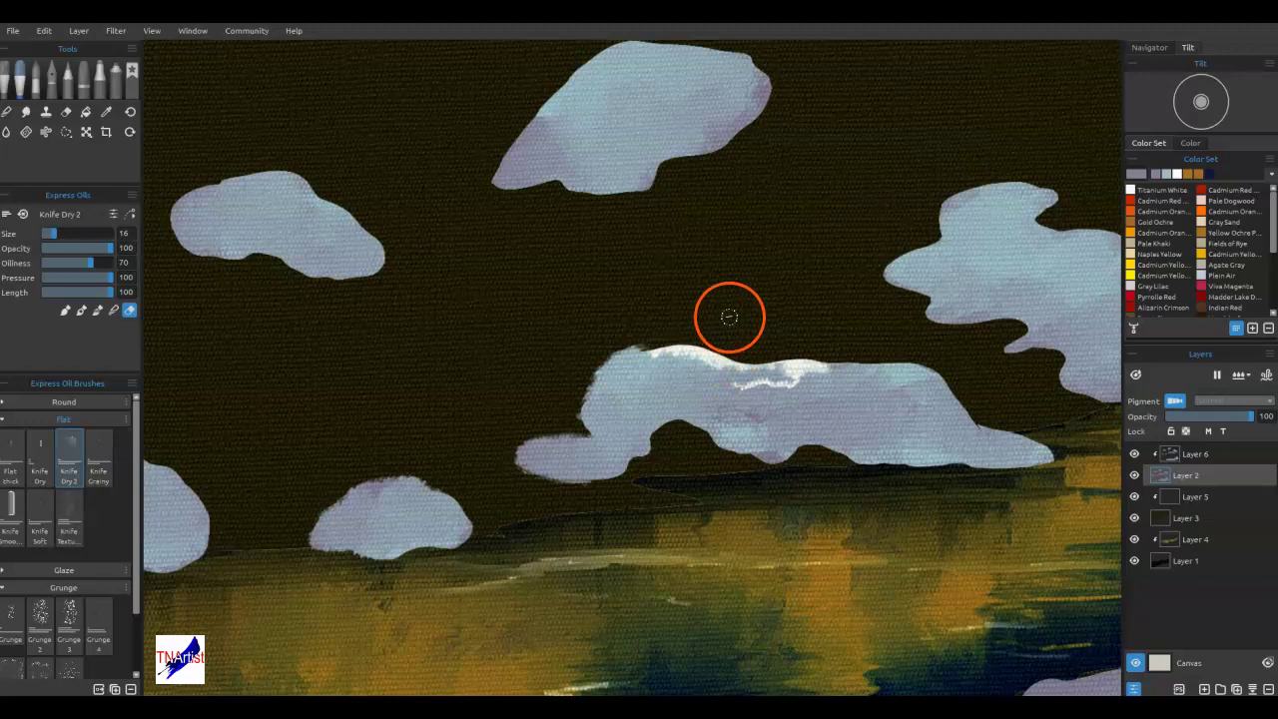
{"action": "mouse_move", "coordinate": [652, 354]}
{"action": "left_mouse_down"}
{"action": "mouse_move", "coordinate": [599, 369]}
{"action": "mouse_move", "coordinate": [583, 401]}
{"action": "left_mouse_up"}
{"action": "key", "text": "ctrl+z"}
{"action": "key", "text": "ctrl+z"}
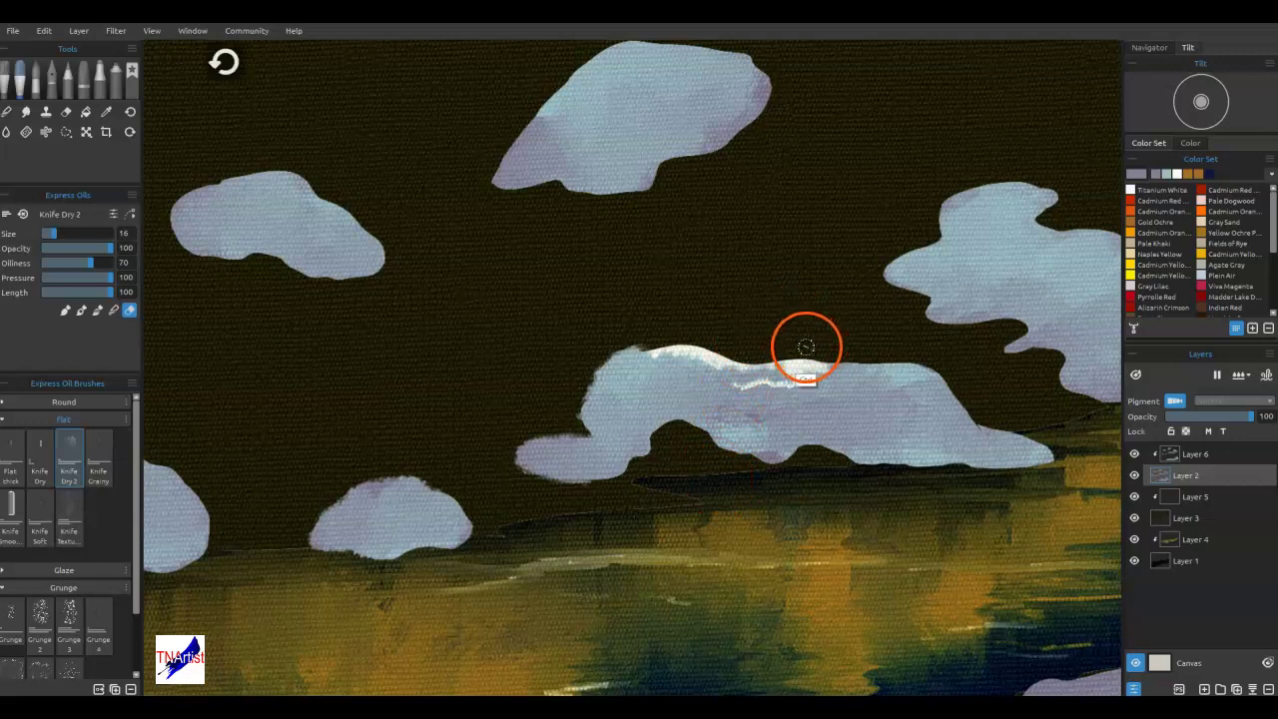
{"action": "key", "text": "ctrl+z"}
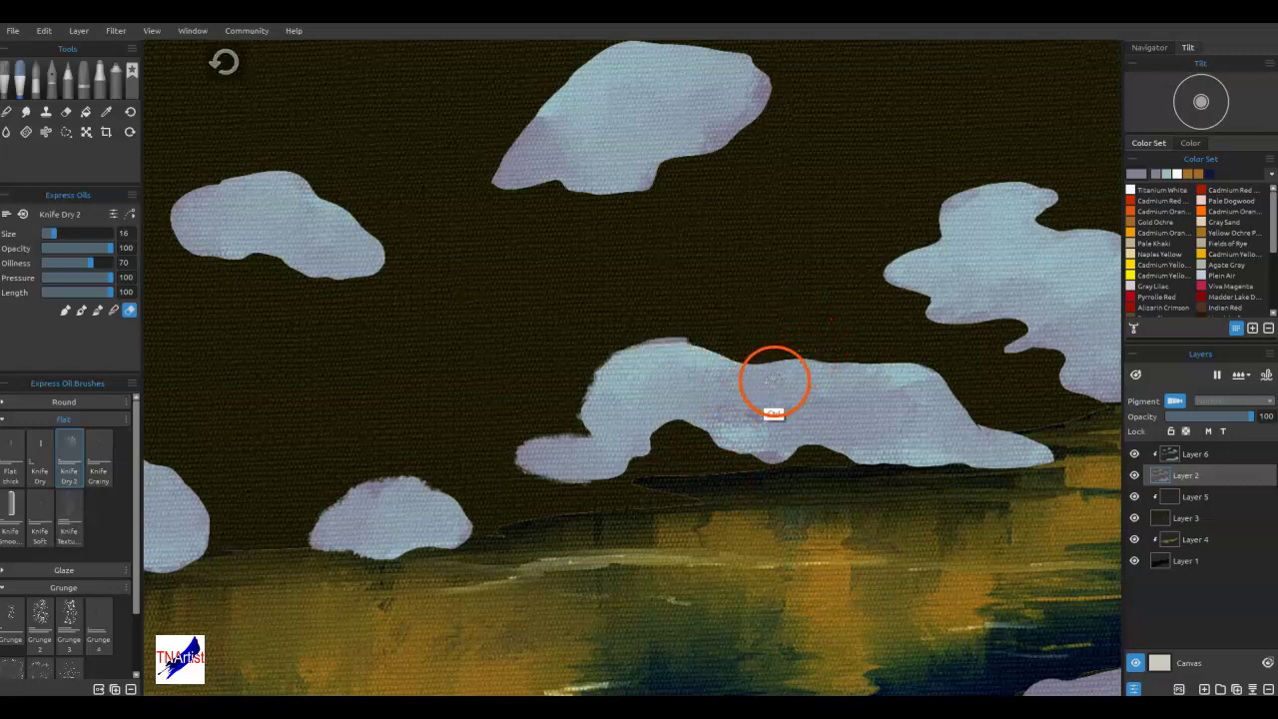
{"action": "left_click", "coordinate": [1176, 456], "text": "ctrl"}
{"action": "key", "text": "ctrl+d"}
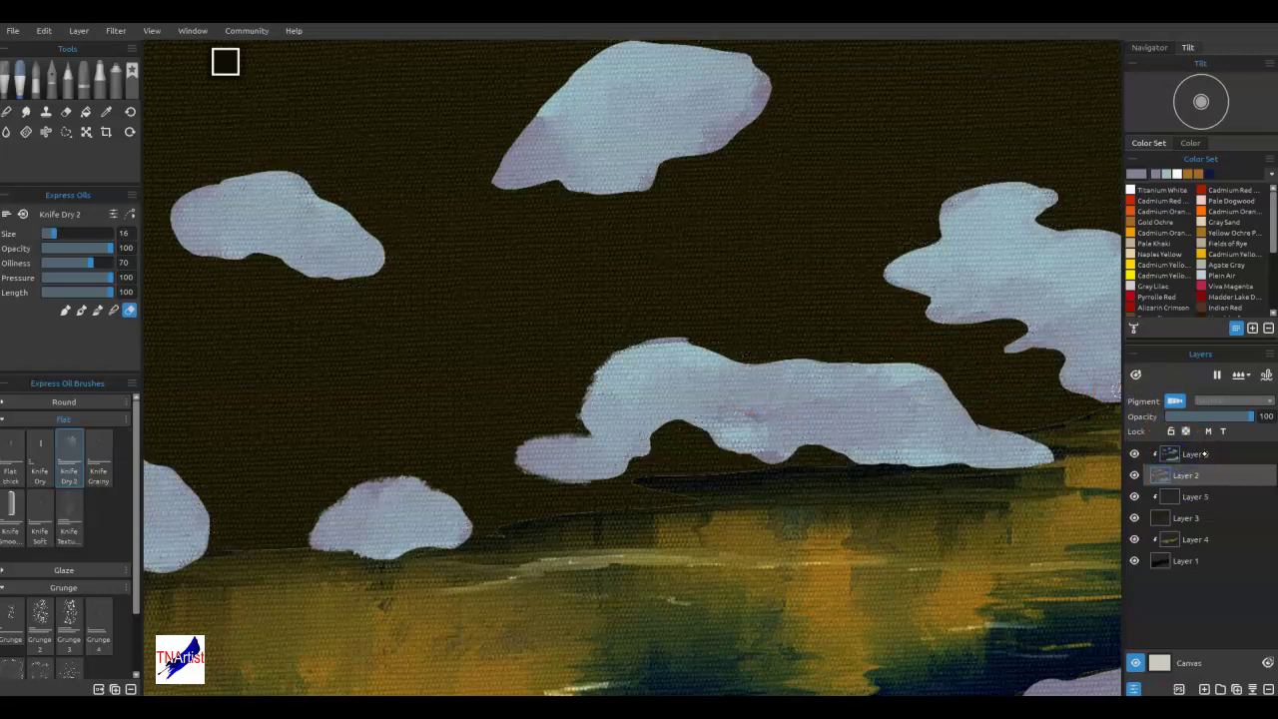
On Layer 6, scrape away some pale blue across the large middle shape by erasing with the Wax Scrape pastel at size 60.
{"action": "left_click", "coordinate": [1208, 455]}
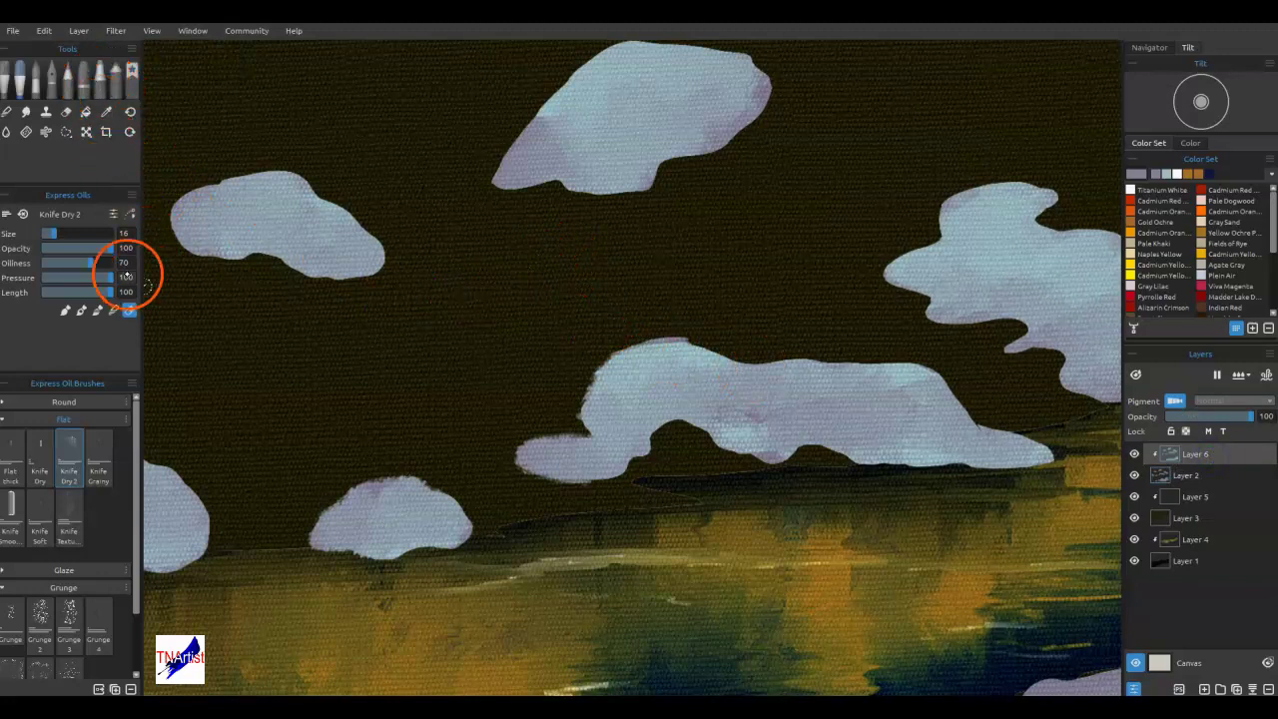
{"action": "left_click", "coordinate": [85, 78]}
{"action": "left_click", "coordinate": [40, 654]}
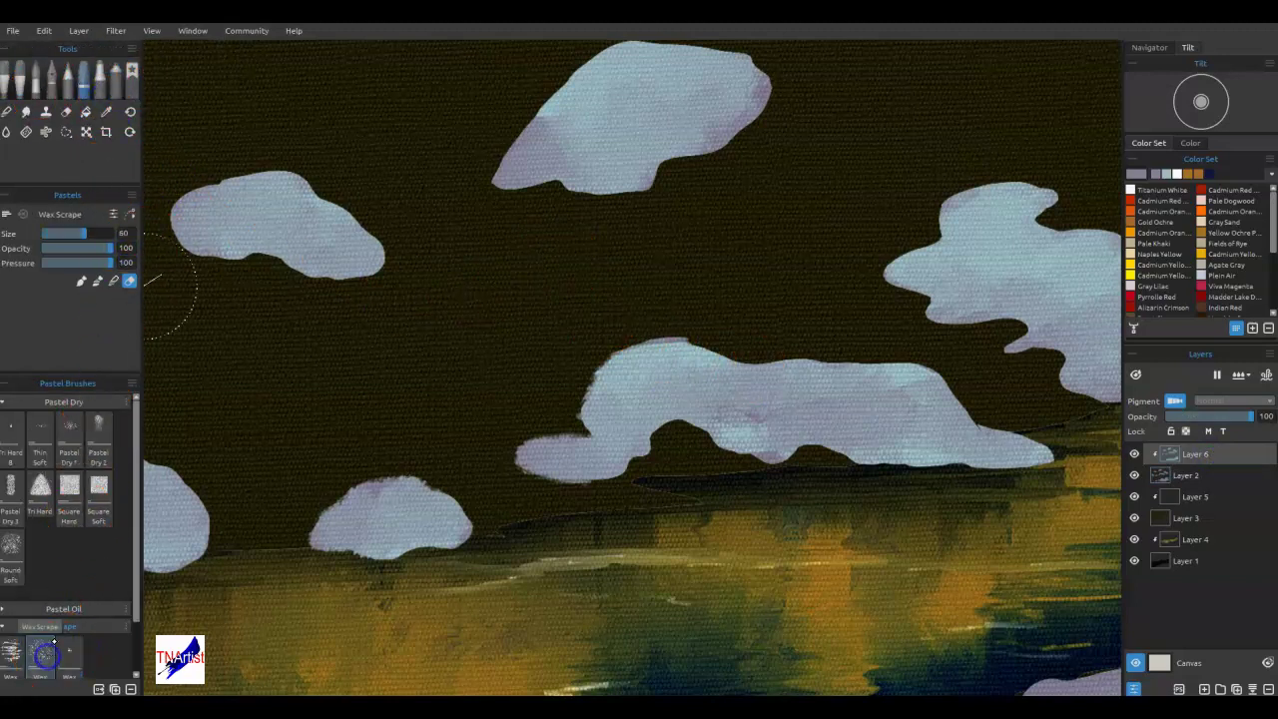
{"action": "left_click_drag", "start_coordinate": [696, 387], "coordinate": [968, 409]}
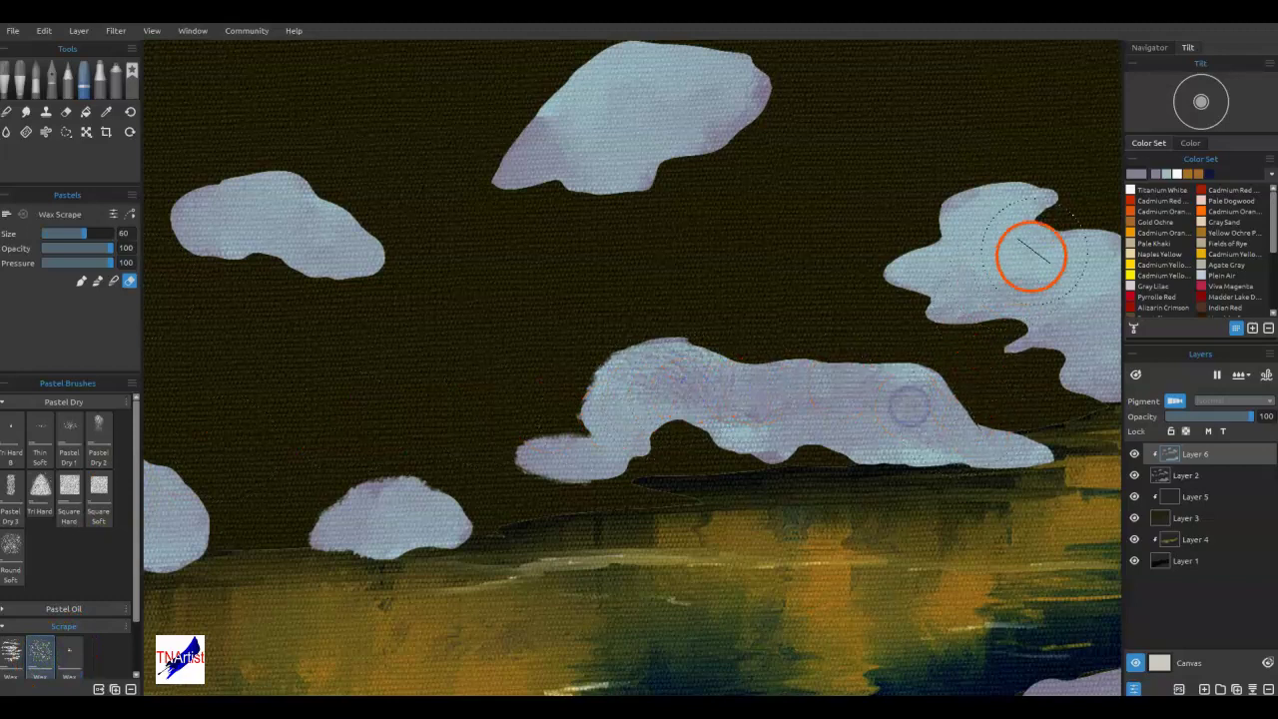
Pick the pale blue and texture the lilac shapes above the water with the Wax Scrape pastel in paint mode.
{"action": "left_click", "coordinate": [1165, 173]}
{"action": "left_click_drag", "start_coordinate": [1021, 277], "coordinate": [949, 294]}
{"action": "mouse_move", "coordinate": [728, 149]}
{"action": "left_mouse_down"}
{"action": "mouse_move", "coordinate": [628, 191]}
{"action": "mouse_move", "coordinate": [678, 167]}
{"action": "left_mouse_up"}
{"action": "mouse_move", "coordinate": [696, 344]}
{"action": "left_mouse_down"}
{"action": "mouse_move", "coordinate": [716, 380]}
{"action": "mouse_move", "coordinate": [912, 386]}
{"action": "left_mouse_up"}
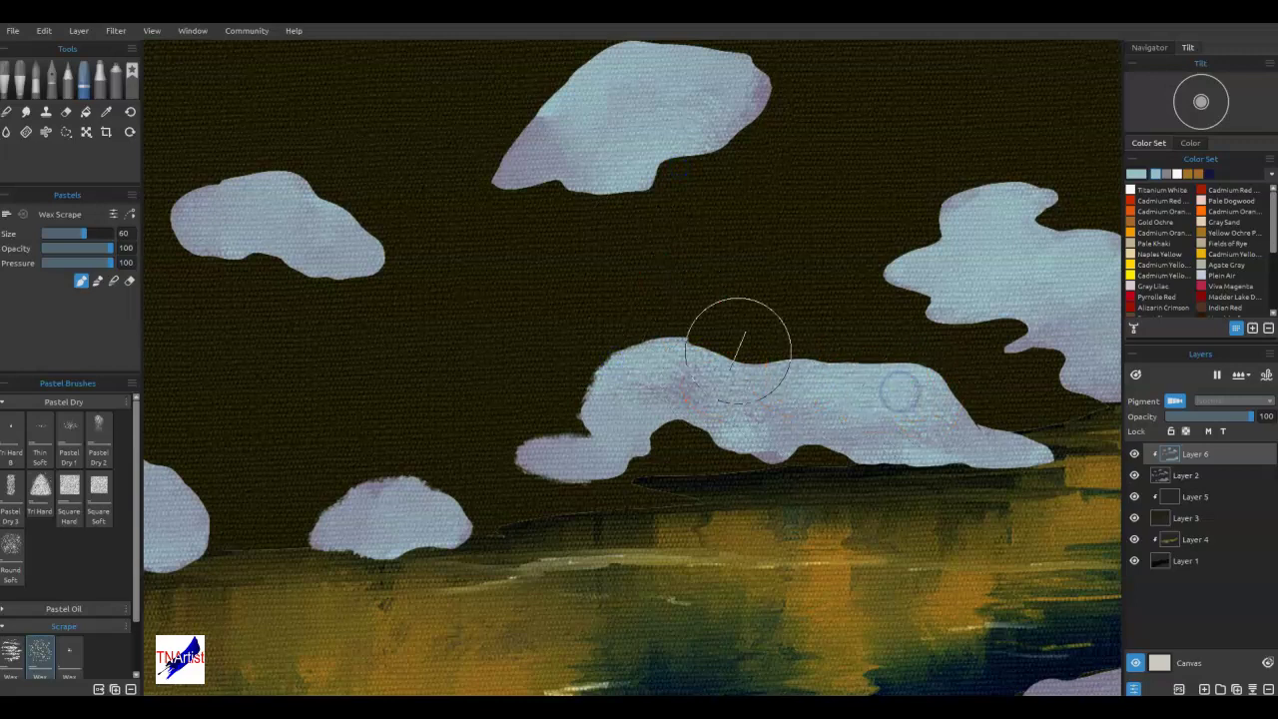
{"action": "left_click", "coordinate": [297, 183]}
{"action": "left_click", "coordinate": [416, 496]}
{"action": "left_click", "coordinate": [536, 428]}
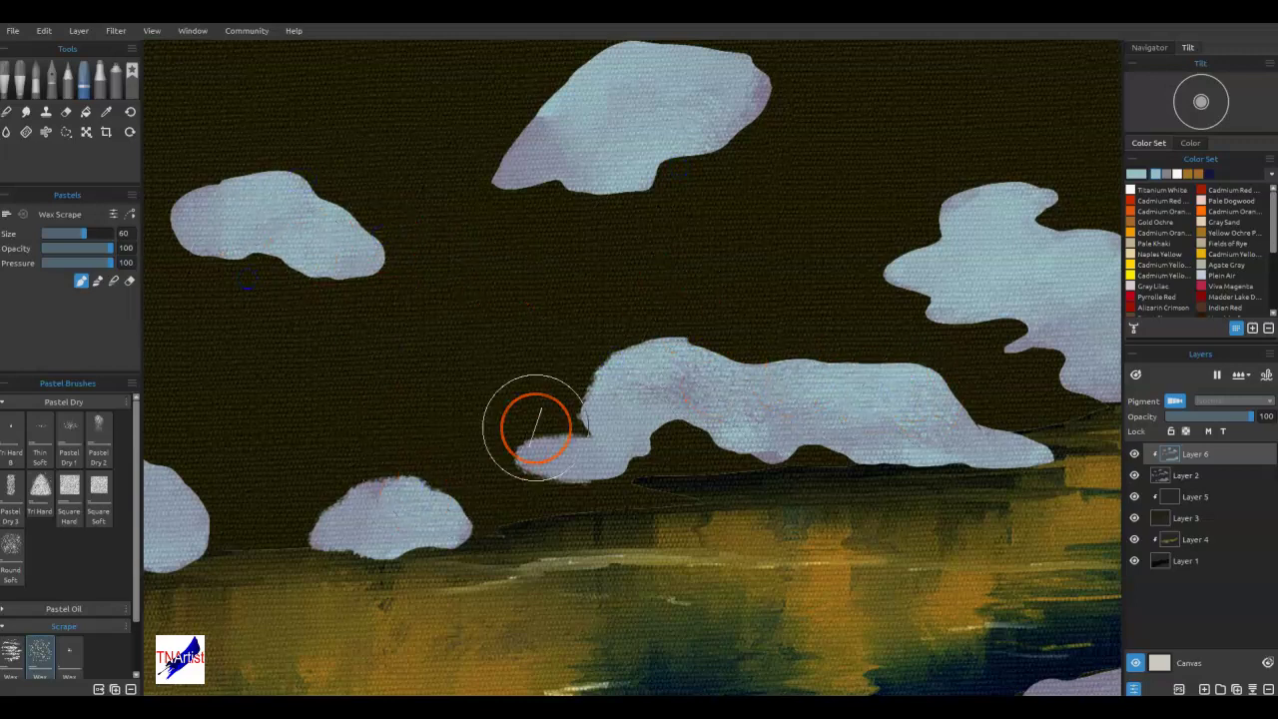
Add pale blue Wax Scrape texture to the two shapes below the water.
{"action": "key", "text": "ctrl+0"}
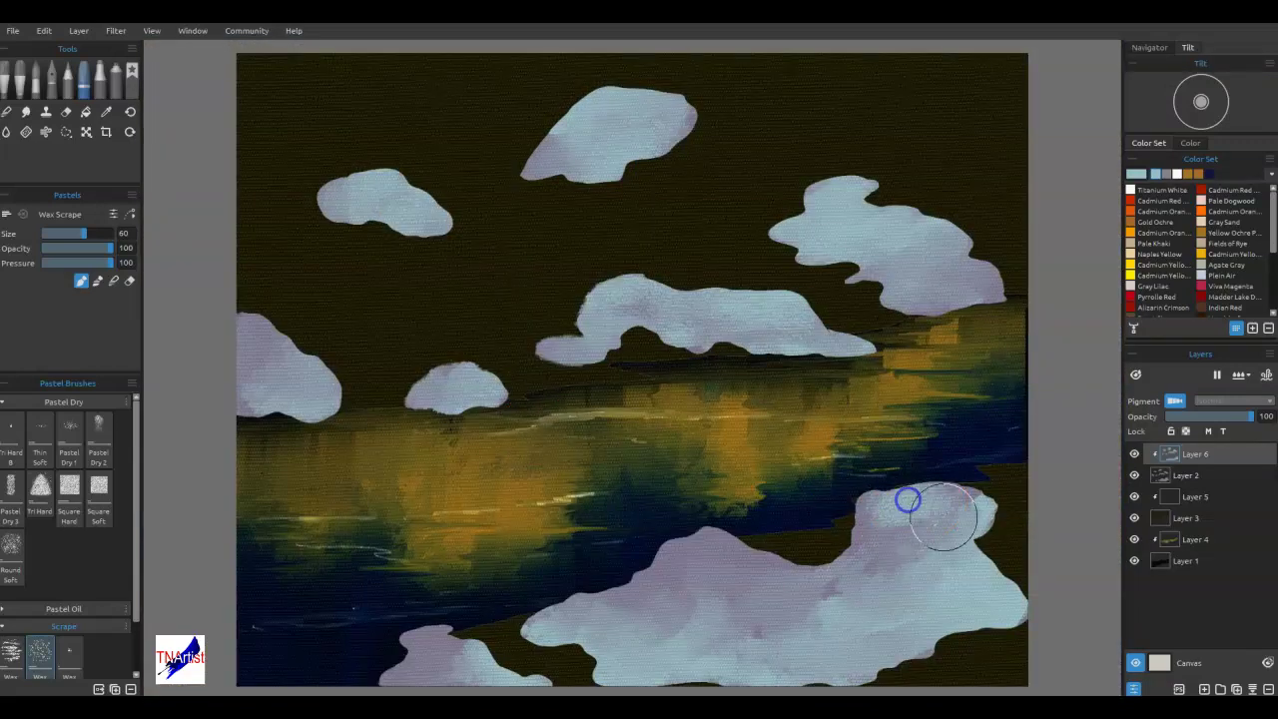
{"action": "mouse_move", "coordinate": [955, 533]}
{"action": "left_mouse_down"}
{"action": "mouse_move", "coordinate": [733, 586]}
{"action": "mouse_move", "coordinate": [645, 583]}
{"action": "mouse_move", "coordinate": [421, 661]}
{"action": "left_mouse_up"}
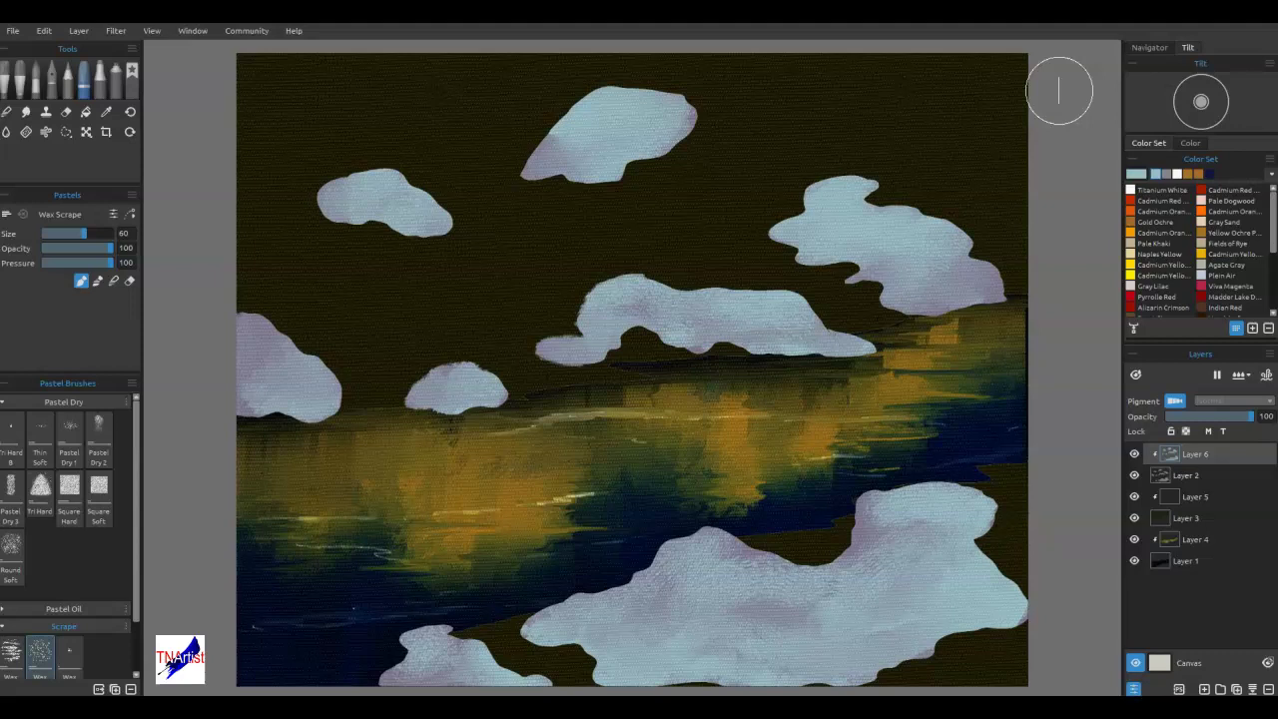
{"action": "left_click_drag", "start_coordinate": [921, 639], "coordinate": [742, 656]}
{"action": "mouse_move", "coordinate": [922, 601]}
{"action": "left_mouse_down"}
{"action": "mouse_move", "coordinate": [873, 574]}
{"action": "mouse_move", "coordinate": [921, 517]}
{"action": "left_mouse_up"}
Switch Wax Scrape to blend mode and soften the pale blue into the lilac of the large shape below the water.
{"action": "key", "text": "n"}
{"action": "mouse_move", "coordinate": [819, 580]}
{"action": "left_mouse_down"}
{"action": "mouse_move", "coordinate": [702, 552]}
{"action": "mouse_move", "coordinate": [792, 593]}
{"action": "mouse_move", "coordinate": [585, 630]}
{"action": "left_mouse_up"}
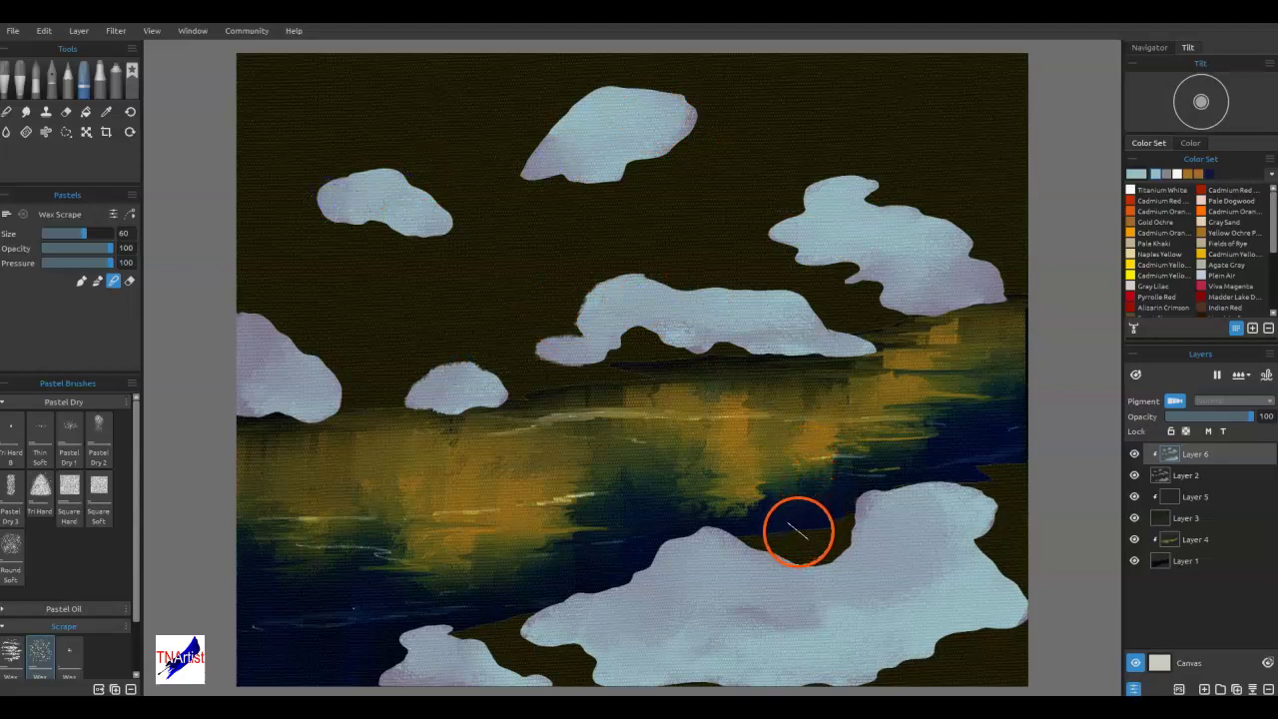
{"action": "left_click_drag", "start_coordinate": [850, 608], "coordinate": [736, 638]}
{"action": "left_click_drag", "start_coordinate": [687, 668], "coordinate": [783, 615]}
{"action": "left_click_drag", "start_coordinate": [894, 589], "coordinate": [907, 574]}
{"action": "left_click_drag", "start_coordinate": [922, 553], "coordinate": [978, 488]}
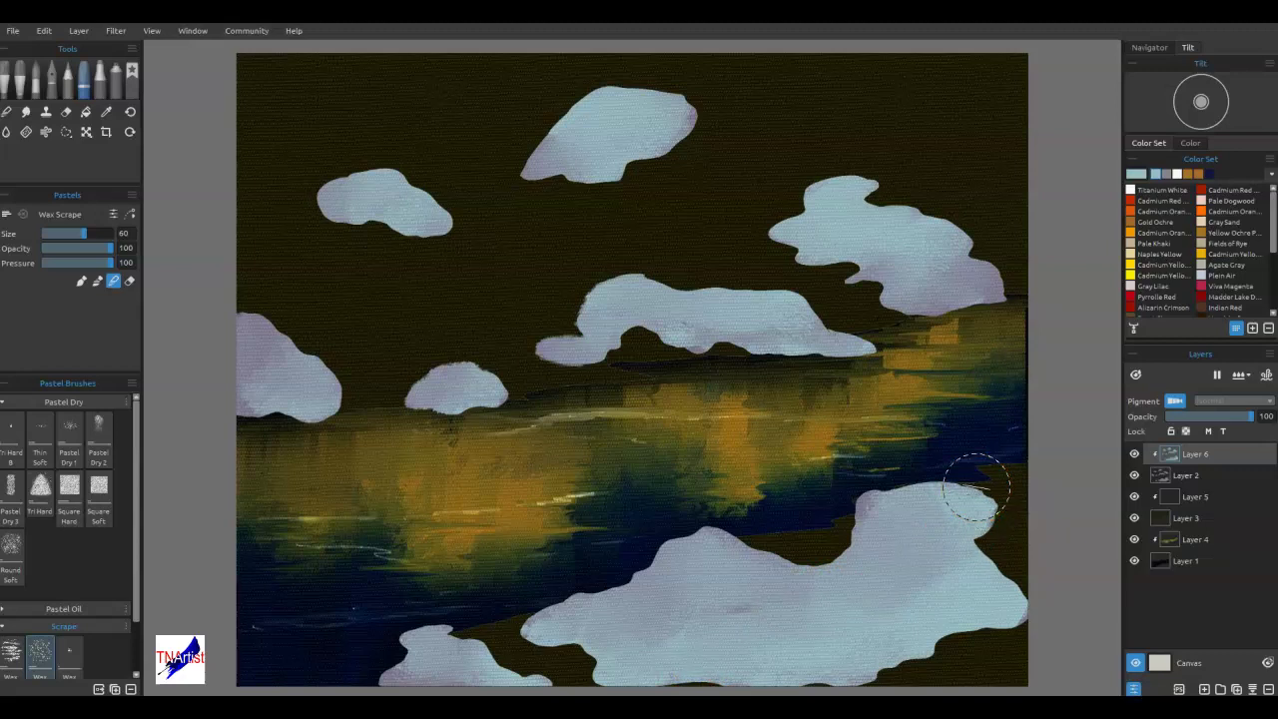
On Layer 5, pick Vandyke Brown, darken it in the colour dialog and dab it onto the dark ground beside the large lower shape.
{"action": "left_click", "coordinate": [1195, 502]}
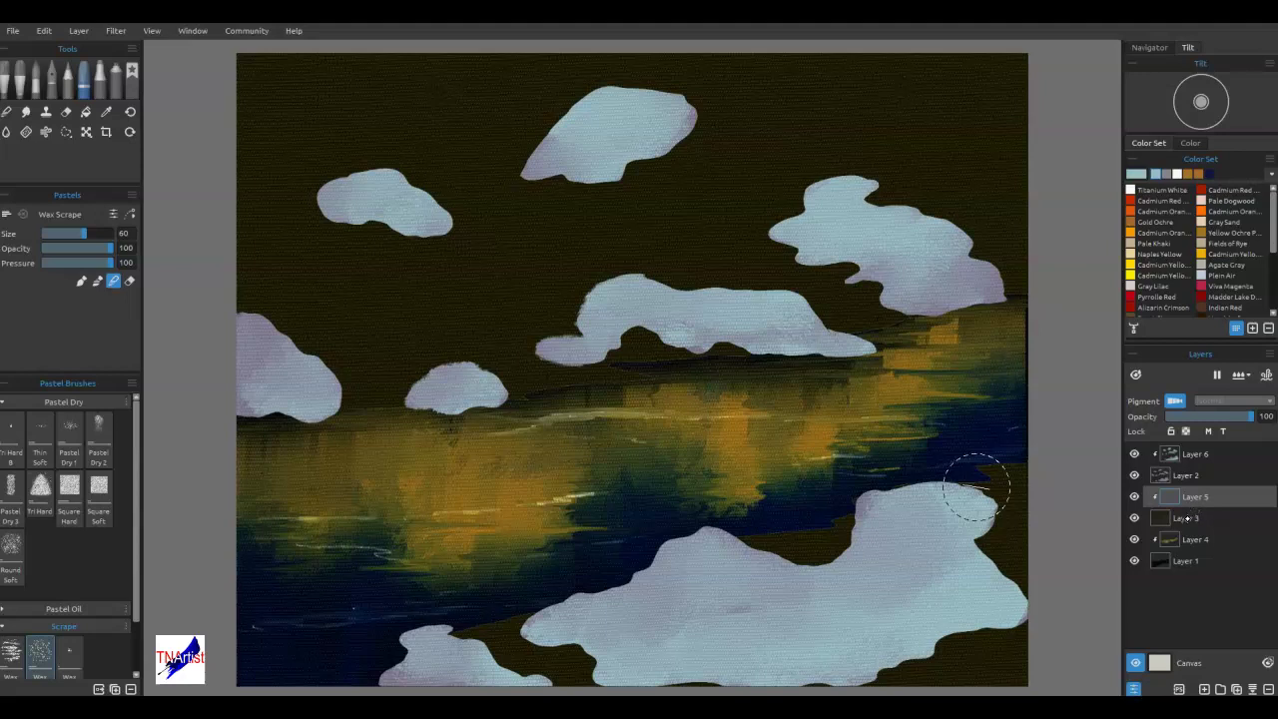
{"action": "left_click", "coordinate": [1212, 306]}
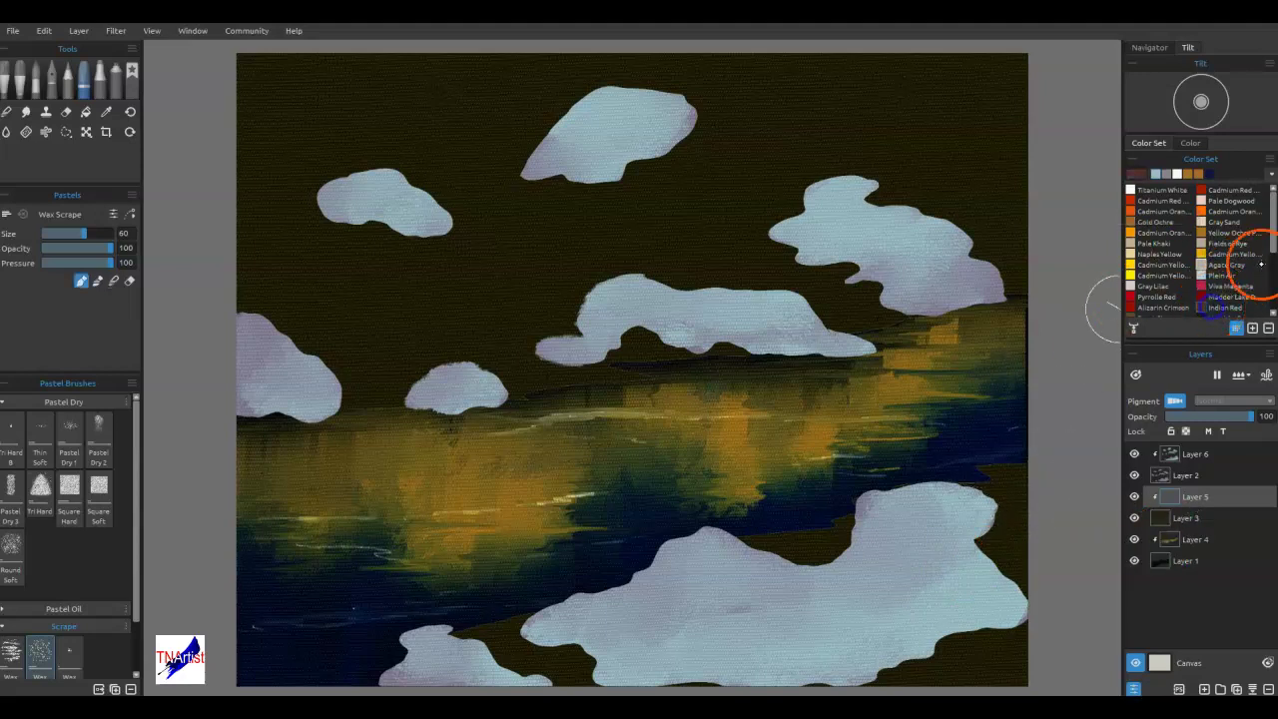
{"action": "left_click_drag", "start_coordinate": [1272, 240], "coordinate": [1272, 265]}
{"action": "left_click", "coordinate": [1216, 242]}
{"action": "left_click", "coordinate": [1220, 233]}
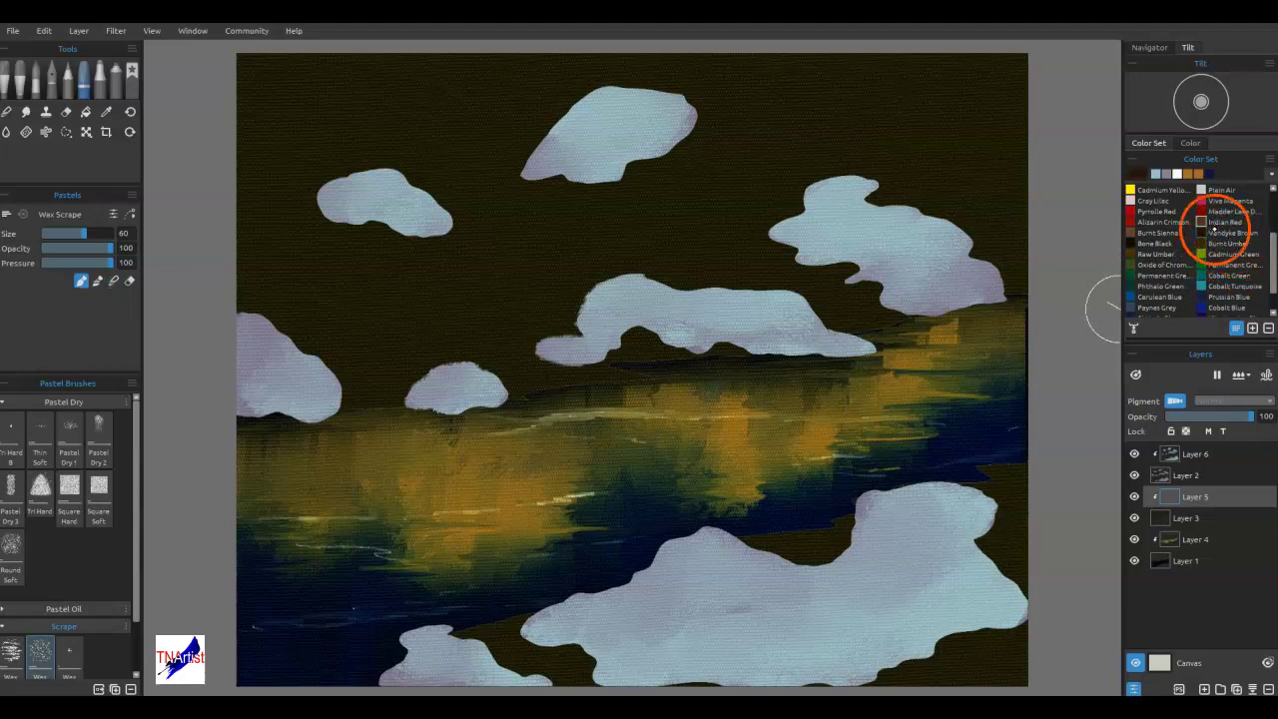
{"action": "left_click", "coordinate": [1145, 174]}
{"action": "left_click_drag", "start_coordinate": [790, 350], "coordinate": [793, 353]}
{"action": "left_click", "coordinate": [727, 471]}
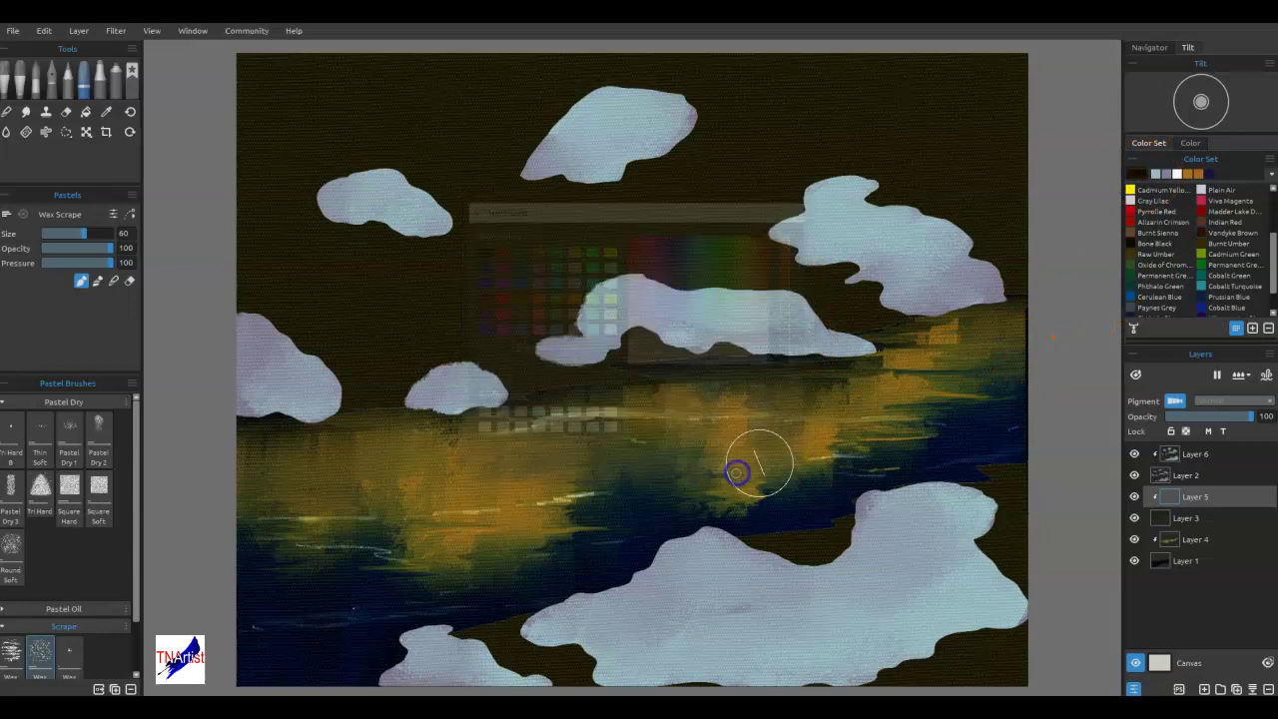
{"action": "left_click_drag", "start_coordinate": [977, 665], "coordinate": [1012, 657]}
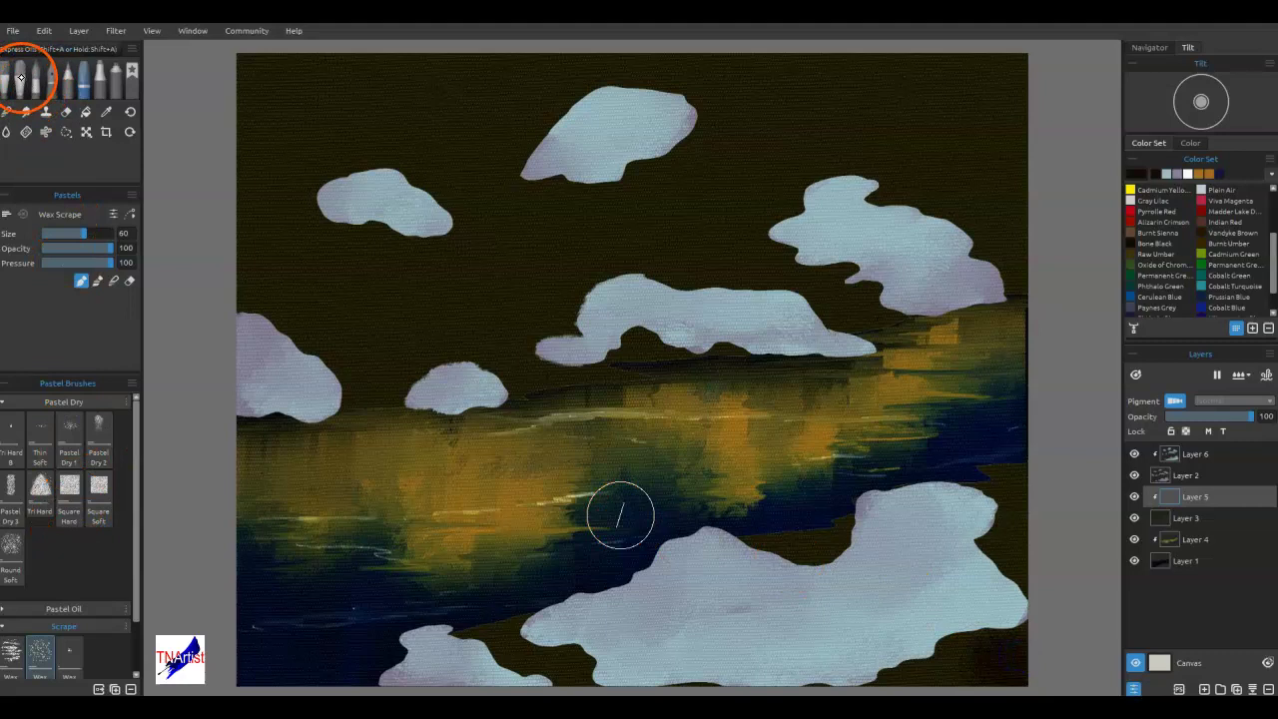
Paint the dark brown along the outer edges of the large lower shape with Rough Dry Brush at size 30.
{"action": "left_click", "coordinate": [39, 78]}
{"action": "left_click", "coordinate": [70, 419]}
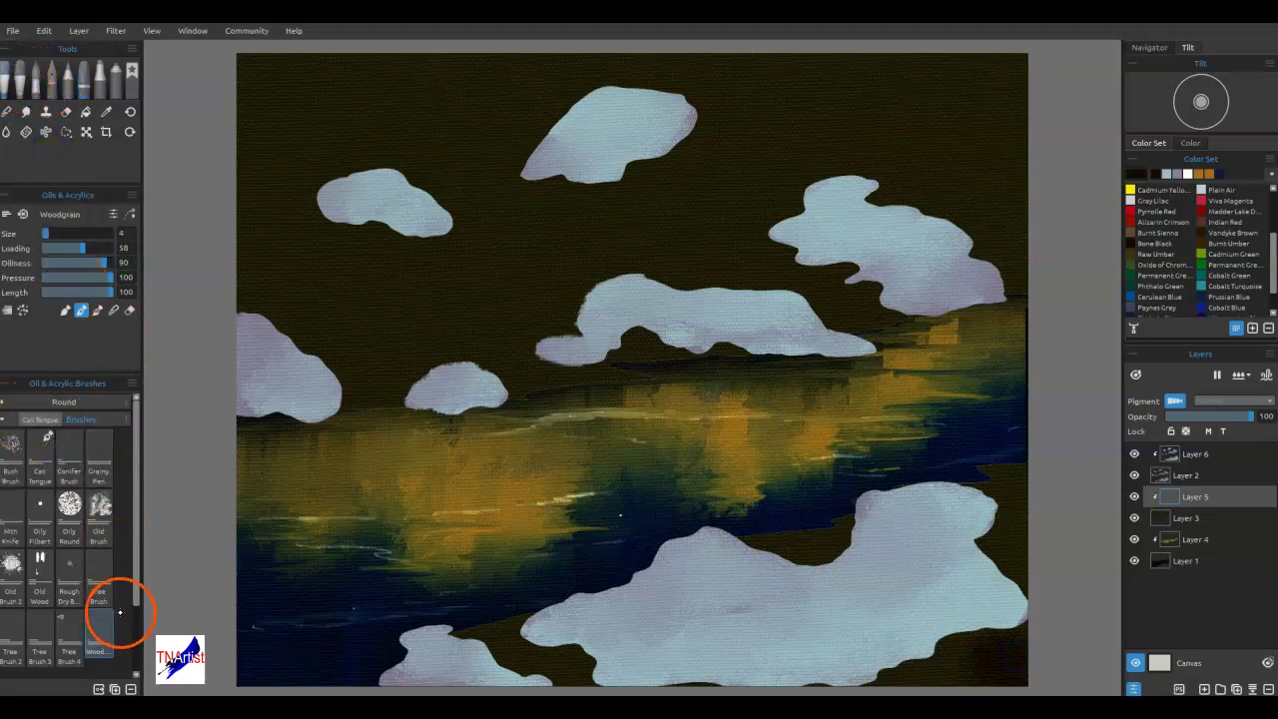
{"action": "left_click", "coordinate": [70, 571]}
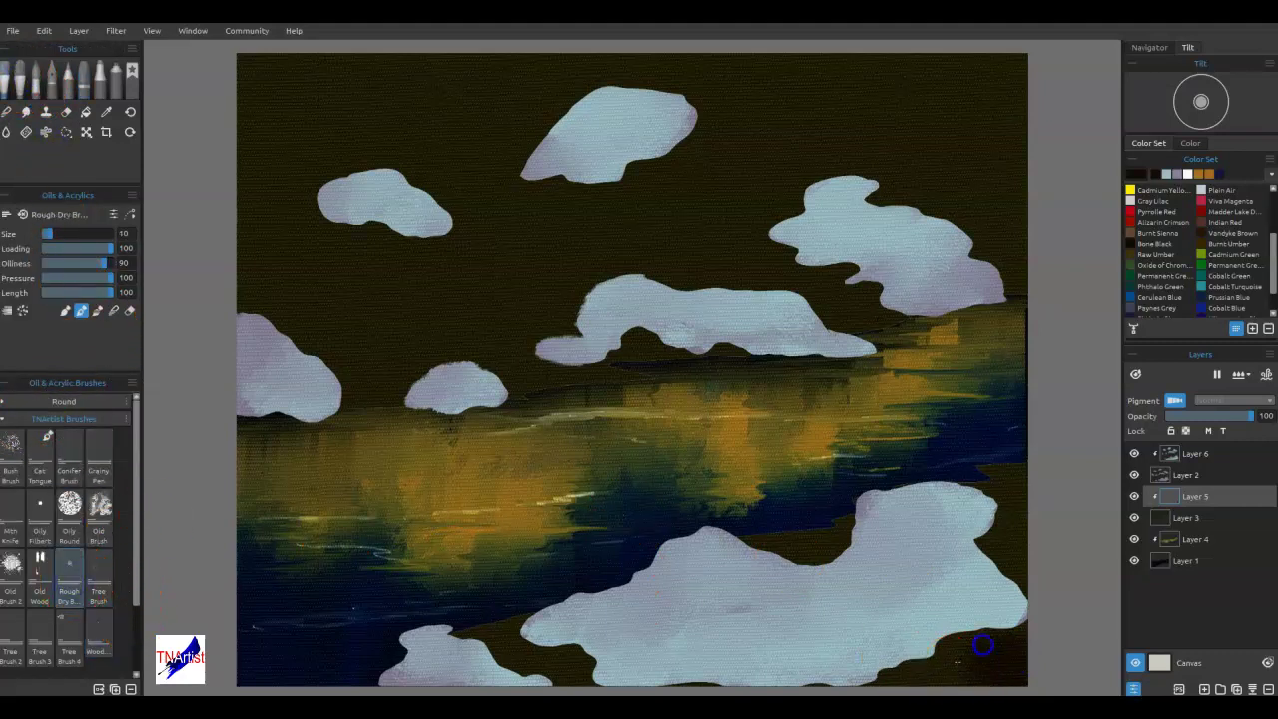
{"action": "left_click_drag", "start_coordinate": [926, 681], "coordinate": [951, 660]}
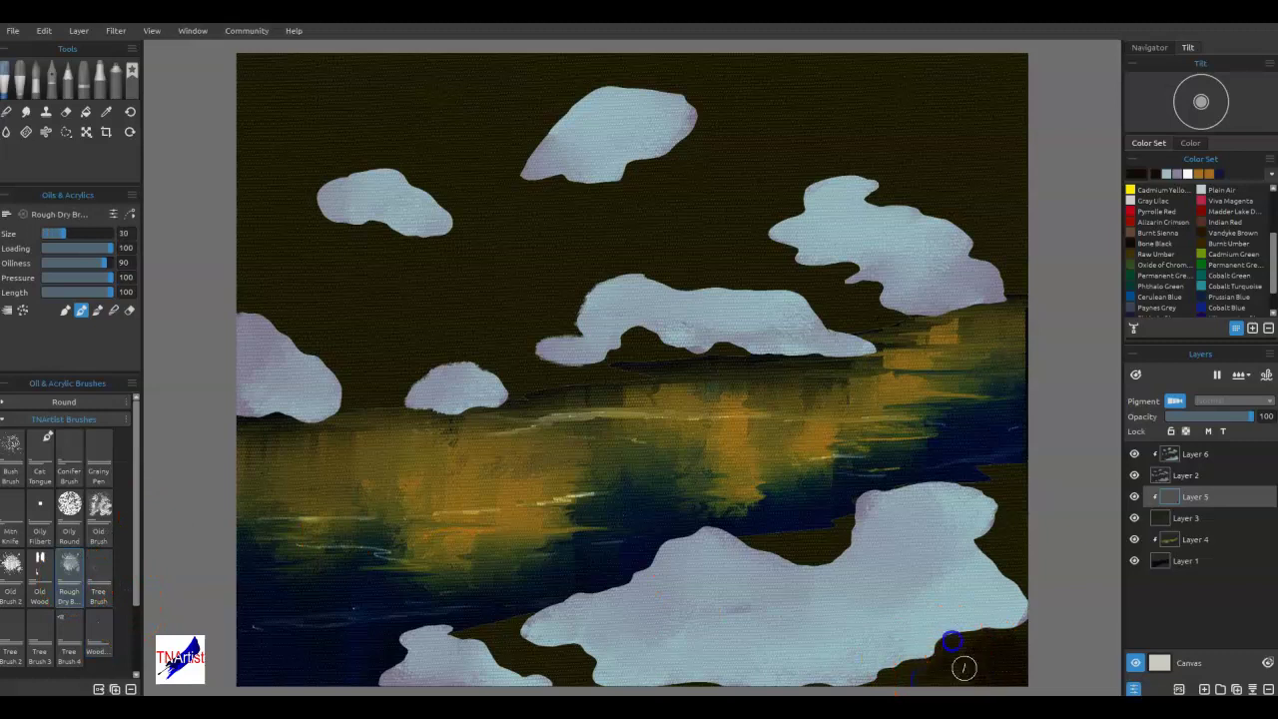
{"action": "left_click_drag", "start_coordinate": [1002, 600], "coordinate": [987, 551]}
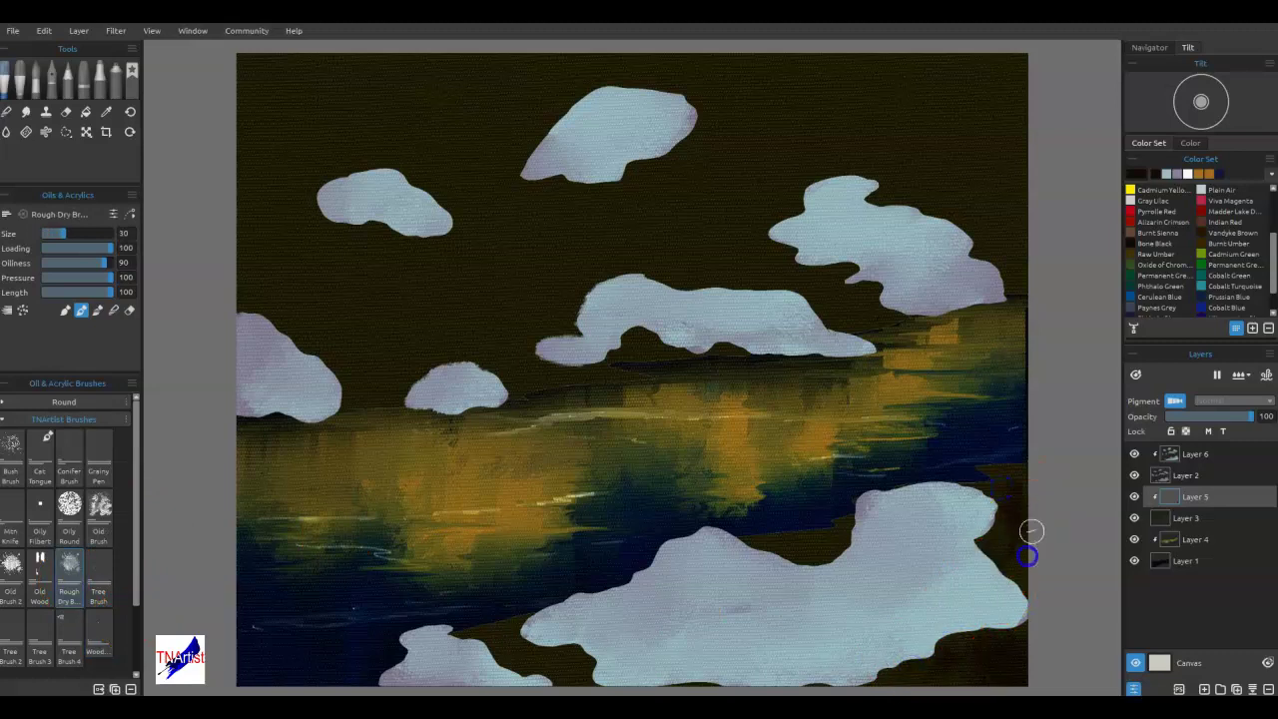
Mottle the background above the water with dark brown using the Express Oils Grunge 3 brush at size 100.
{"action": "left_click", "coordinate": [21, 417]}
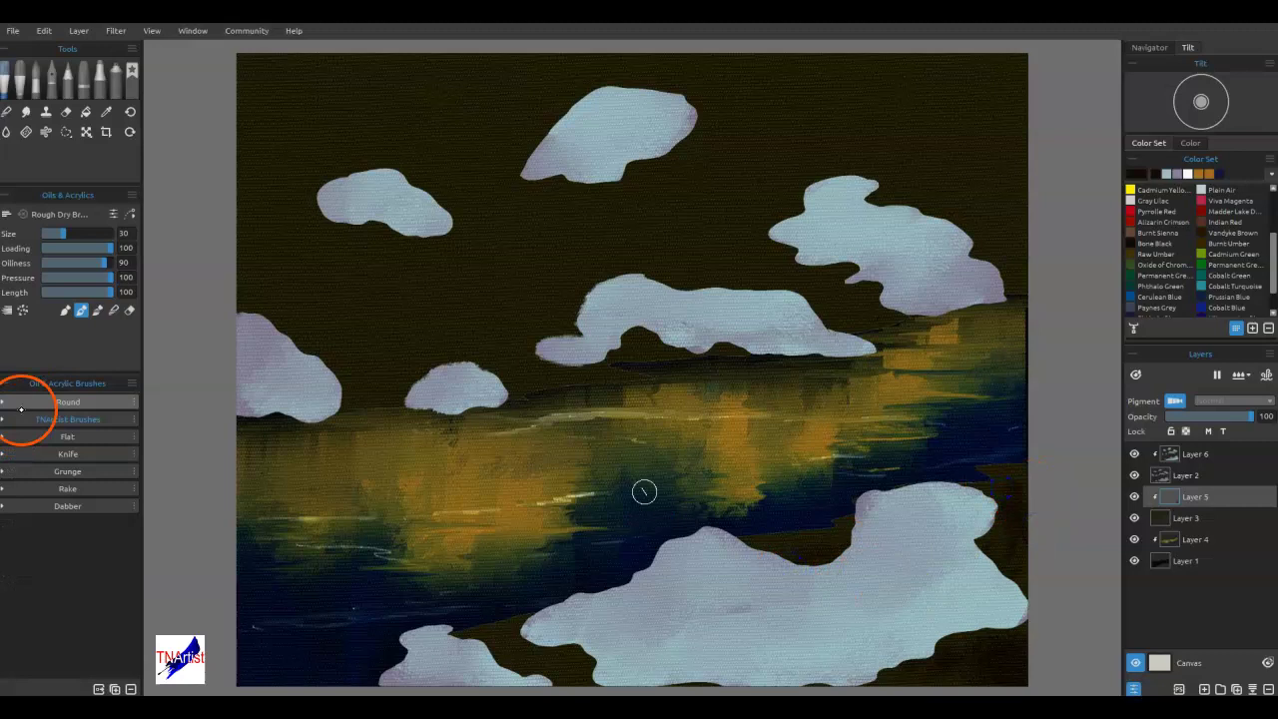
{"action": "left_click", "coordinate": [27, 82]}
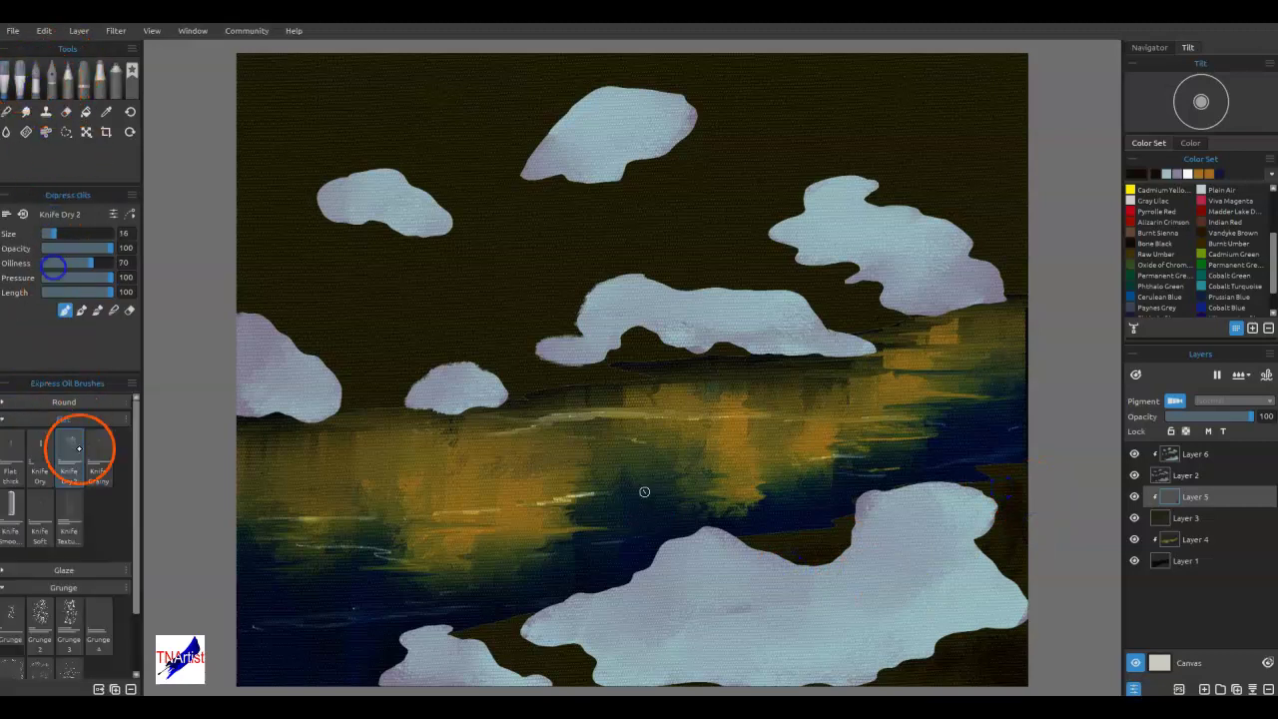
{"action": "left_click", "coordinate": [69, 621]}
{"action": "mouse_move", "coordinate": [540, 250]}
{"action": "left_mouse_down"}
{"action": "mouse_move", "coordinate": [685, 223]}
{"action": "mouse_move", "coordinate": [852, 229]}
{"action": "mouse_move", "coordinate": [912, 149]}
{"action": "mouse_move", "coordinate": [973, 150]}
{"action": "left_mouse_up"}
{"action": "mouse_move", "coordinate": [784, 148]}
{"action": "left_mouse_down"}
{"action": "mouse_move", "coordinate": [414, 149]}
{"action": "mouse_move", "coordinate": [342, 109]}
{"action": "mouse_move", "coordinate": [371, 286]}
{"action": "mouse_move", "coordinate": [410, 388]}
{"action": "mouse_move", "coordinate": [486, 342]}
{"action": "mouse_move", "coordinate": [722, 305]}
{"action": "mouse_move", "coordinate": [802, 208]}
{"action": "left_mouse_up"}
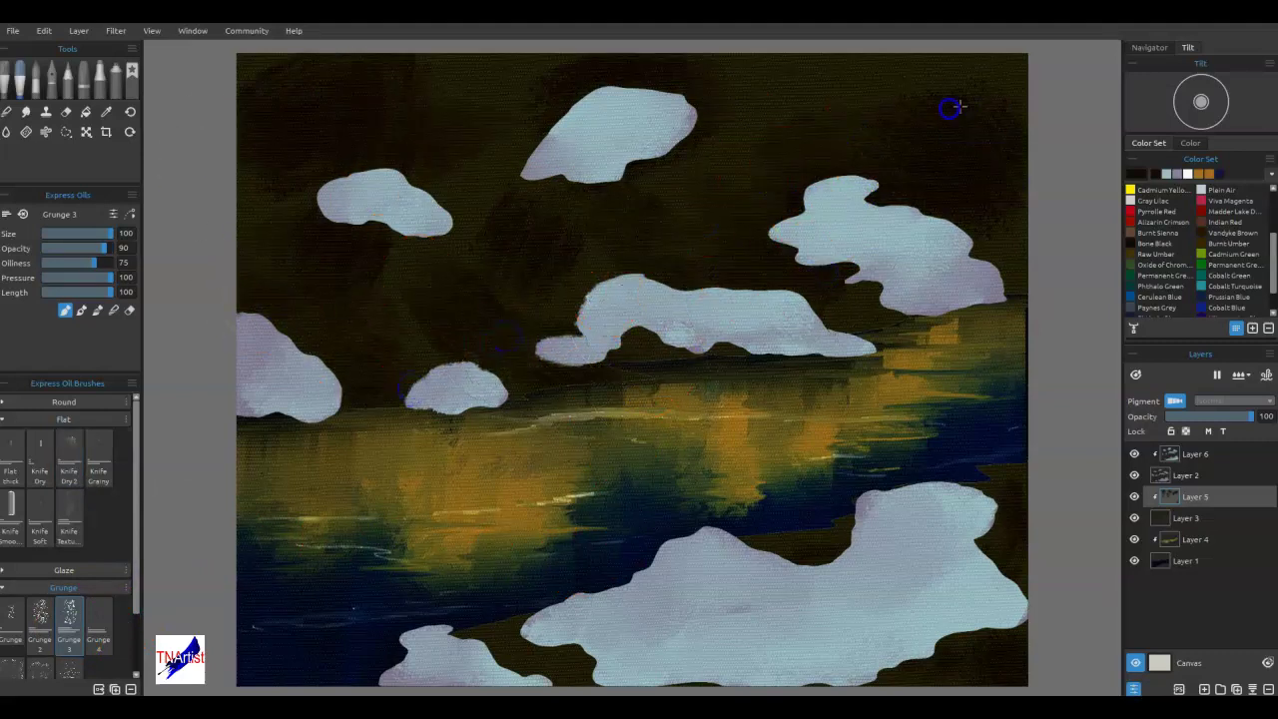
Darken the ground around the shapes below the water with Grunge 3 strokes.
{"action": "left_click_drag", "start_coordinate": [589, 647], "coordinate": [506, 661]}
{"action": "mouse_move", "coordinate": [711, 630]}
{"action": "left_mouse_down"}
{"action": "mouse_move", "coordinate": [853, 553]}
{"action": "mouse_move", "coordinate": [1010, 619]}
{"action": "left_mouse_up"}
{"action": "left_click_drag", "start_coordinate": [1010, 514], "coordinate": [1061, 479]}
{"action": "left_click_drag", "start_coordinate": [1013, 542], "coordinate": [972, 633]}
{"action": "left_click_drag", "start_coordinate": [881, 492], "coordinate": [880, 471]}
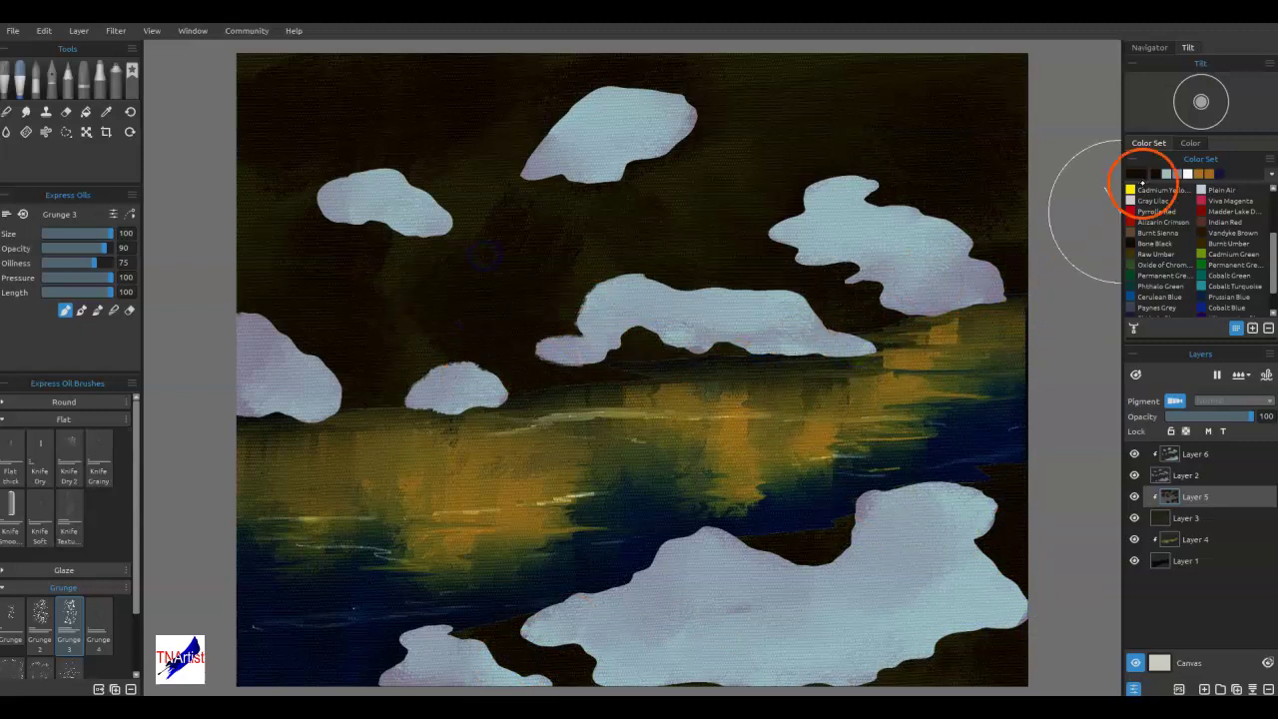
Deepen the upper background around the shapes with more near-black Grunge 3 strokes.
{"action": "left_click_drag", "start_coordinate": [1006, 243], "coordinate": [905, 204]}
{"action": "mouse_move", "coordinate": [901, 235]}
{"action": "left_mouse_down"}
{"action": "mouse_move", "coordinate": [910, 226]}
{"action": "mouse_move", "coordinate": [902, 234]}
{"action": "left_mouse_up"}
{"action": "left_click", "coordinate": [1009, 242]}
{"action": "left_click", "coordinate": [776, 311]}
{"action": "left_click_drag", "start_coordinate": [754, 246], "coordinate": [696, 261]}
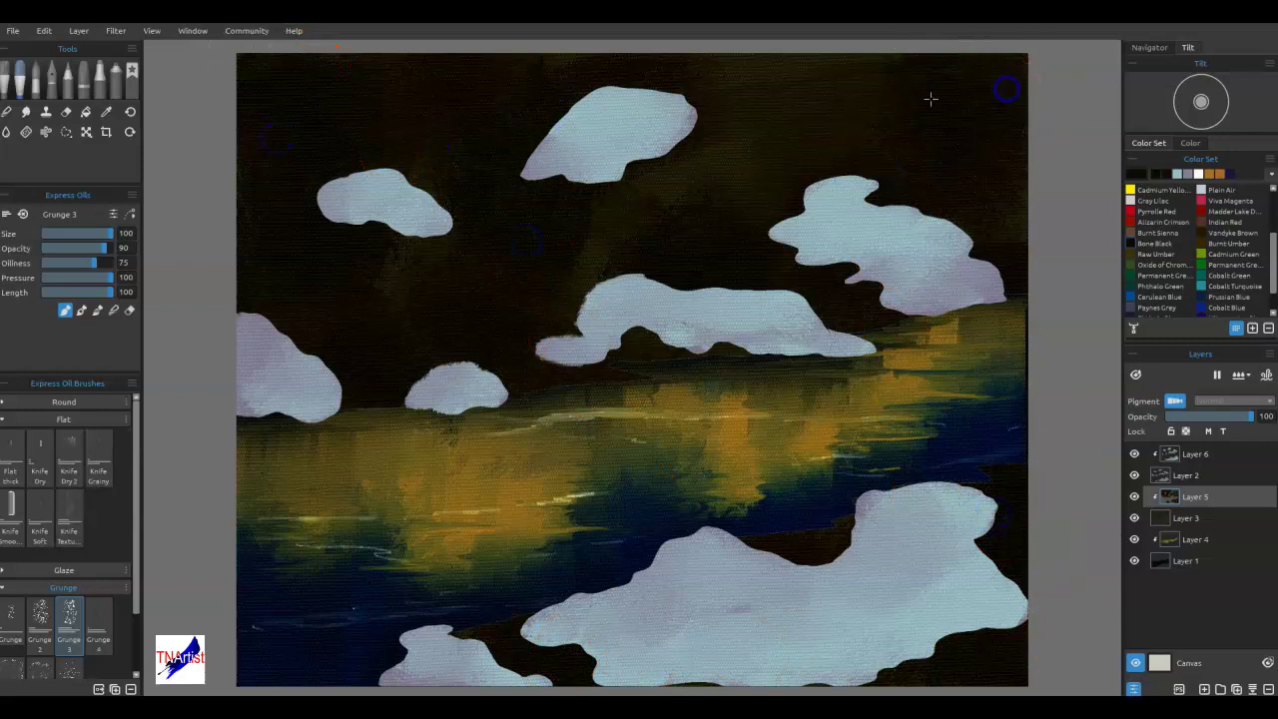
{"action": "mouse_move", "coordinate": [789, 437]}
{"action": "left_mouse_down"}
{"action": "mouse_move", "coordinate": [876, 491]}
{"action": "mouse_move", "coordinate": [865, 482]}
{"action": "mouse_move", "coordinate": [893, 540]}
{"action": "mouse_move", "coordinate": [883, 547]}
{"action": "left_mouse_up"}
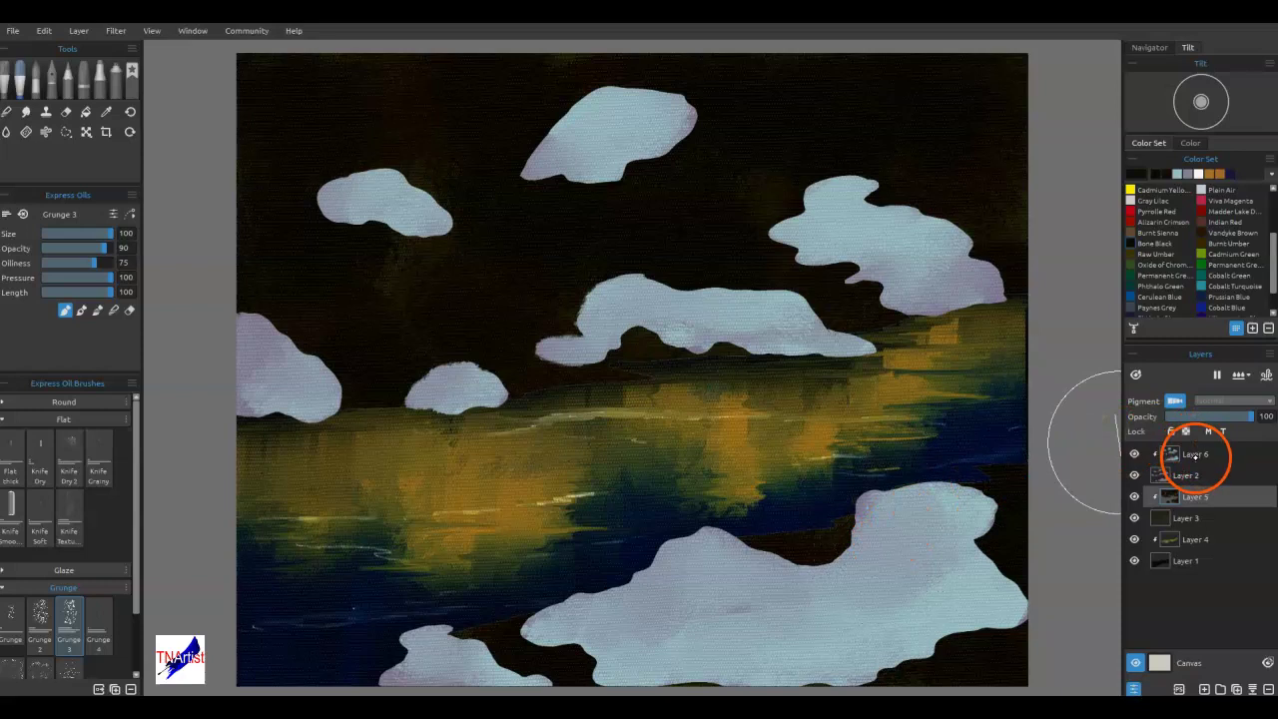
Add a new layer above Layer 6 and set the paint colour to brown #624730.
{"action": "left_click", "coordinate": [1195, 454]}
{"action": "left_click", "coordinate": [1204, 689]}
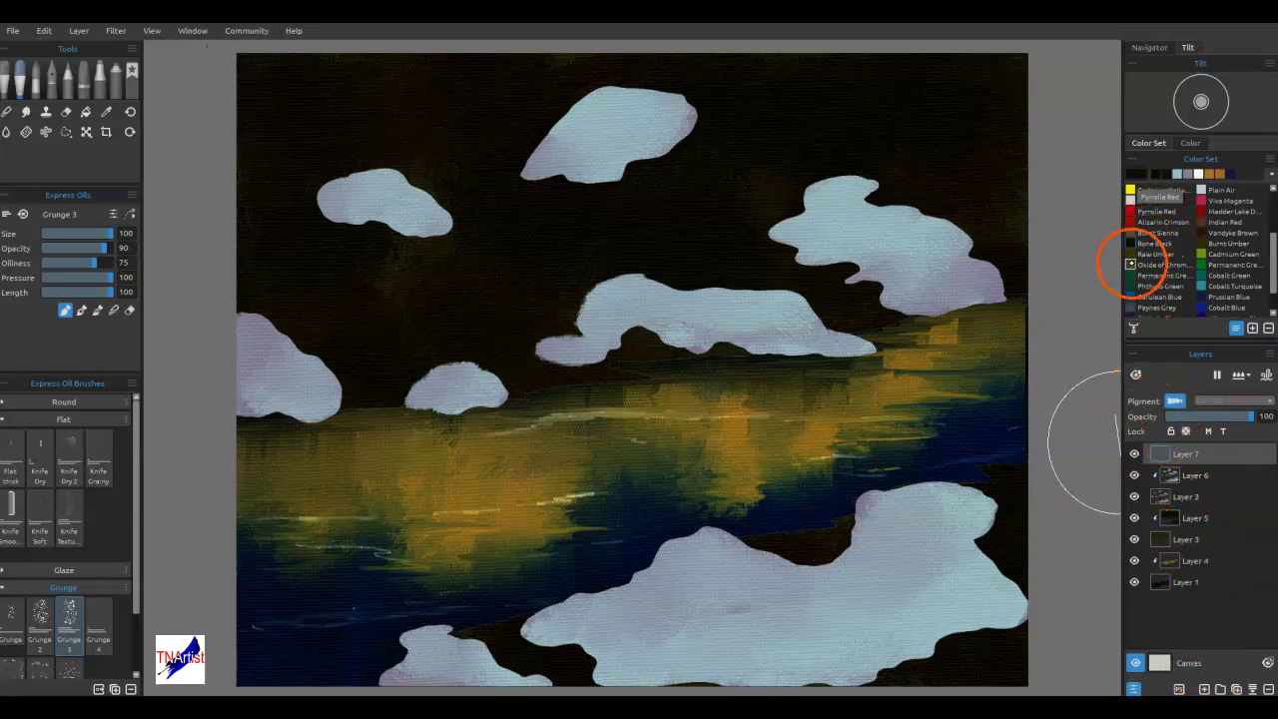
{"action": "left_click", "coordinate": [1136, 174]}
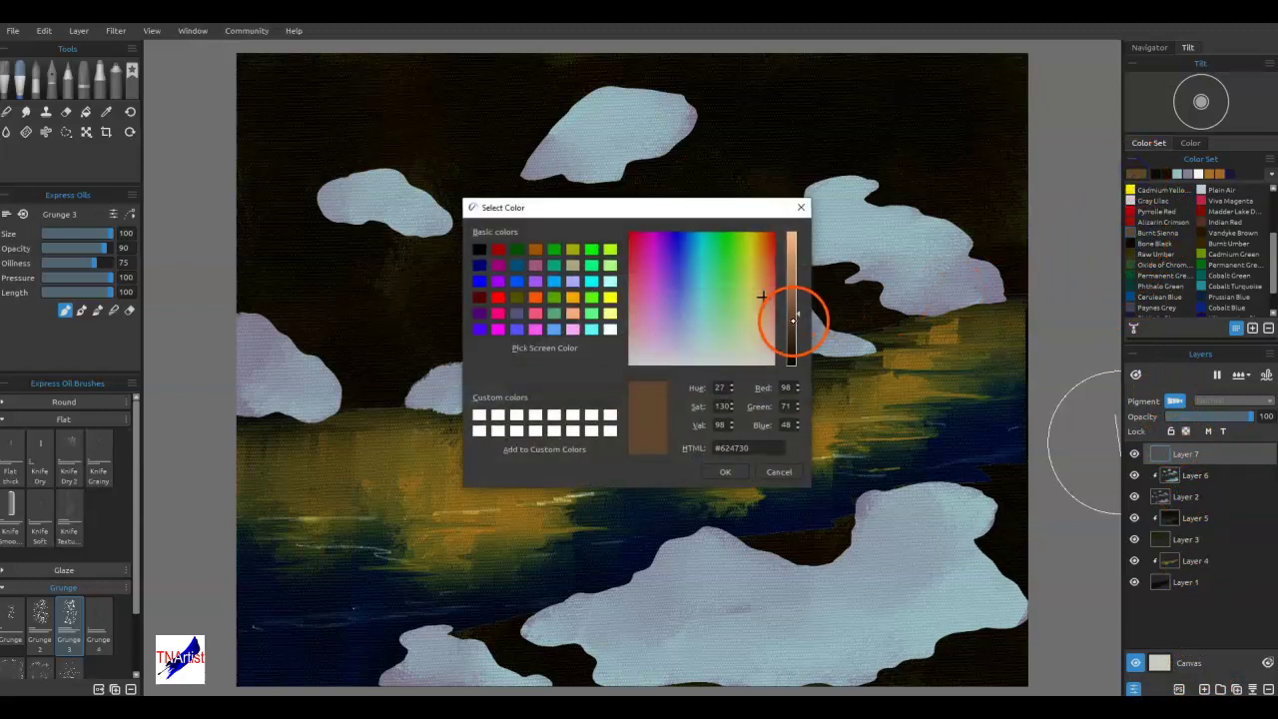
{"action": "left_click", "coordinate": [737, 472]}
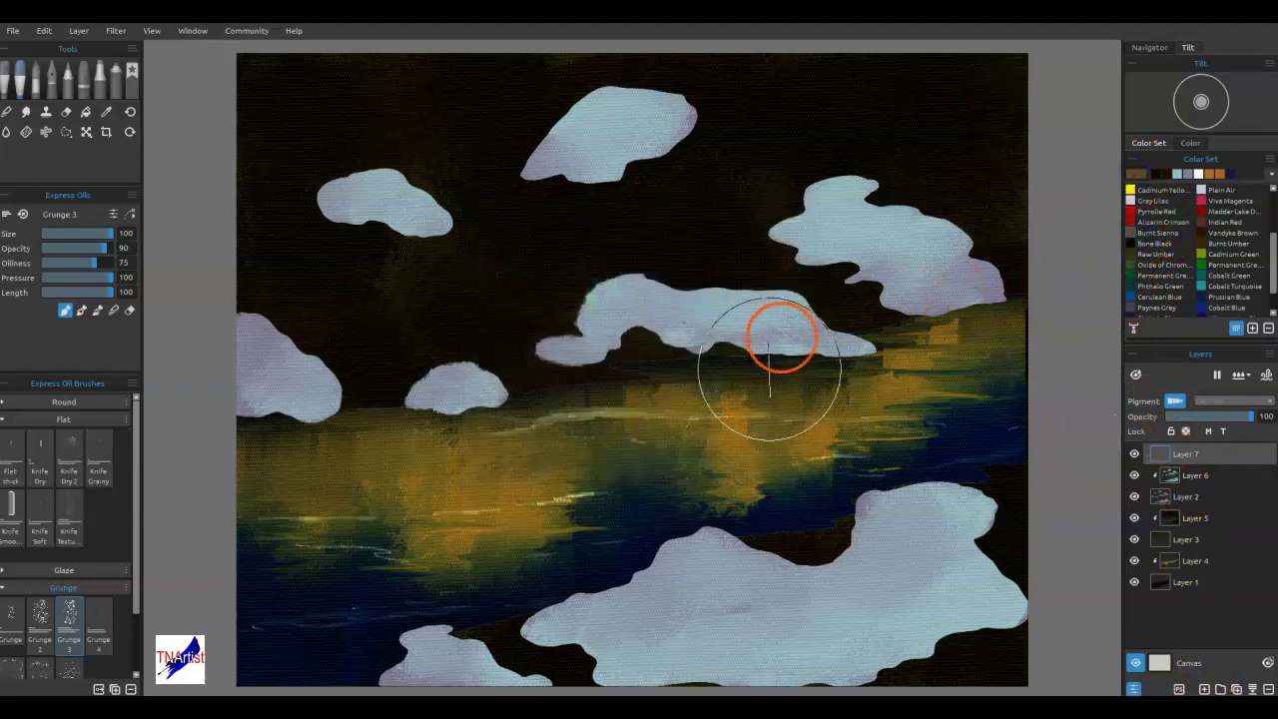
Draw thin brown grass blades around the small shapes on the far bank with the Inks Wood pen at size 25.
{"action": "left_click", "coordinate": [53, 78]}
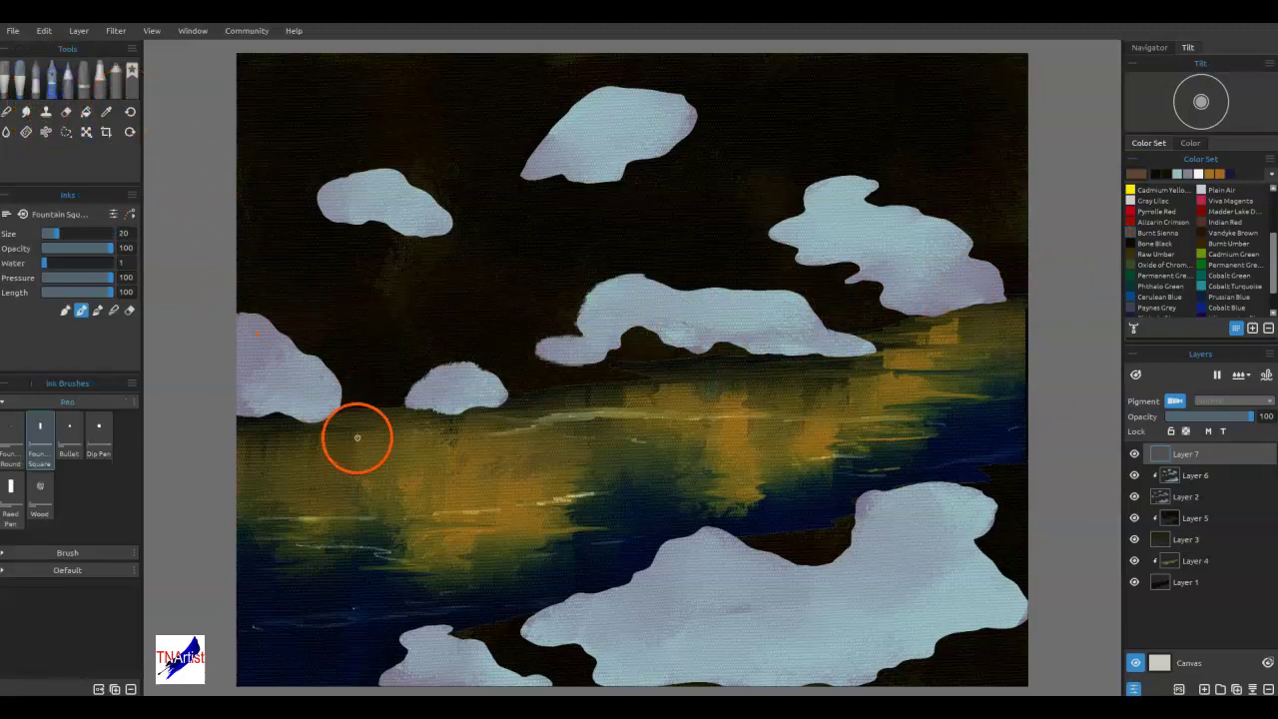
{"action": "left_click", "coordinate": [40, 493]}
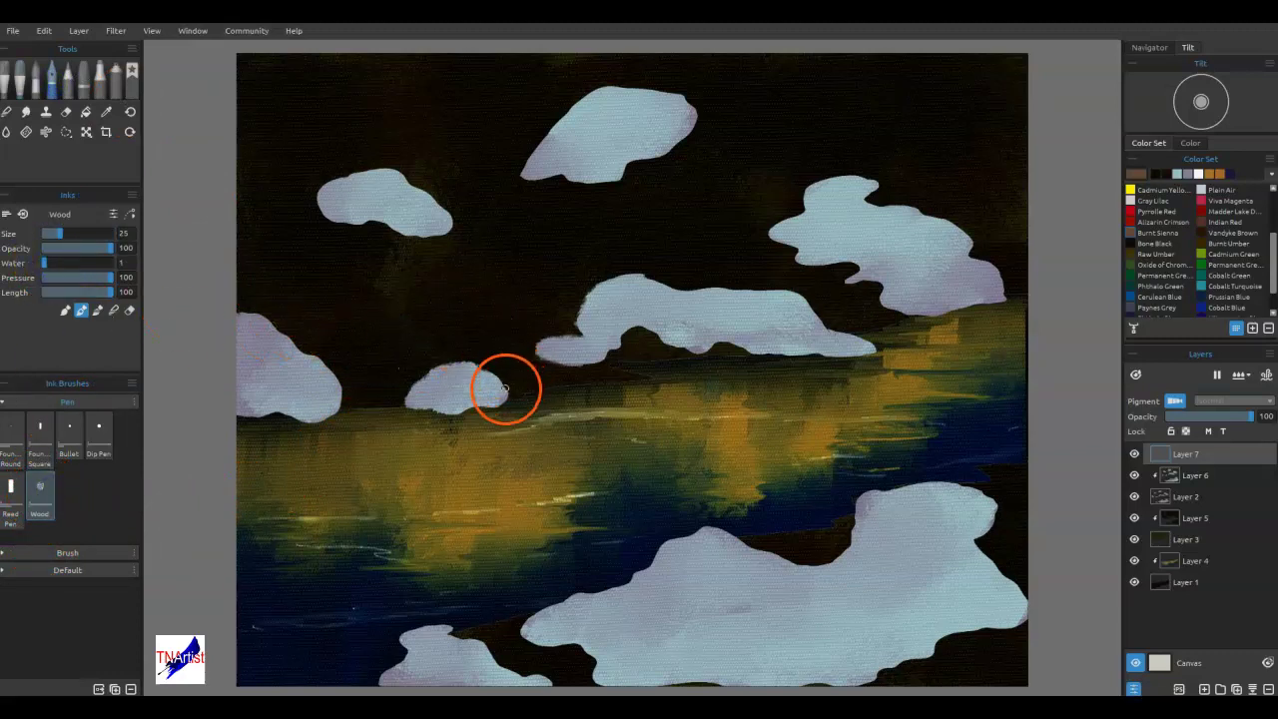
{"action": "mouse_move", "coordinate": [514, 386]}
{"action": "left_mouse_down"}
{"action": "mouse_move", "coordinate": [565, 393]}
{"action": "mouse_move", "coordinate": [539, 374]}
{"action": "mouse_move", "coordinate": [548, 333]}
{"action": "mouse_move", "coordinate": [518, 343]}
{"action": "mouse_move", "coordinate": [519, 386]}
{"action": "left_mouse_up"}
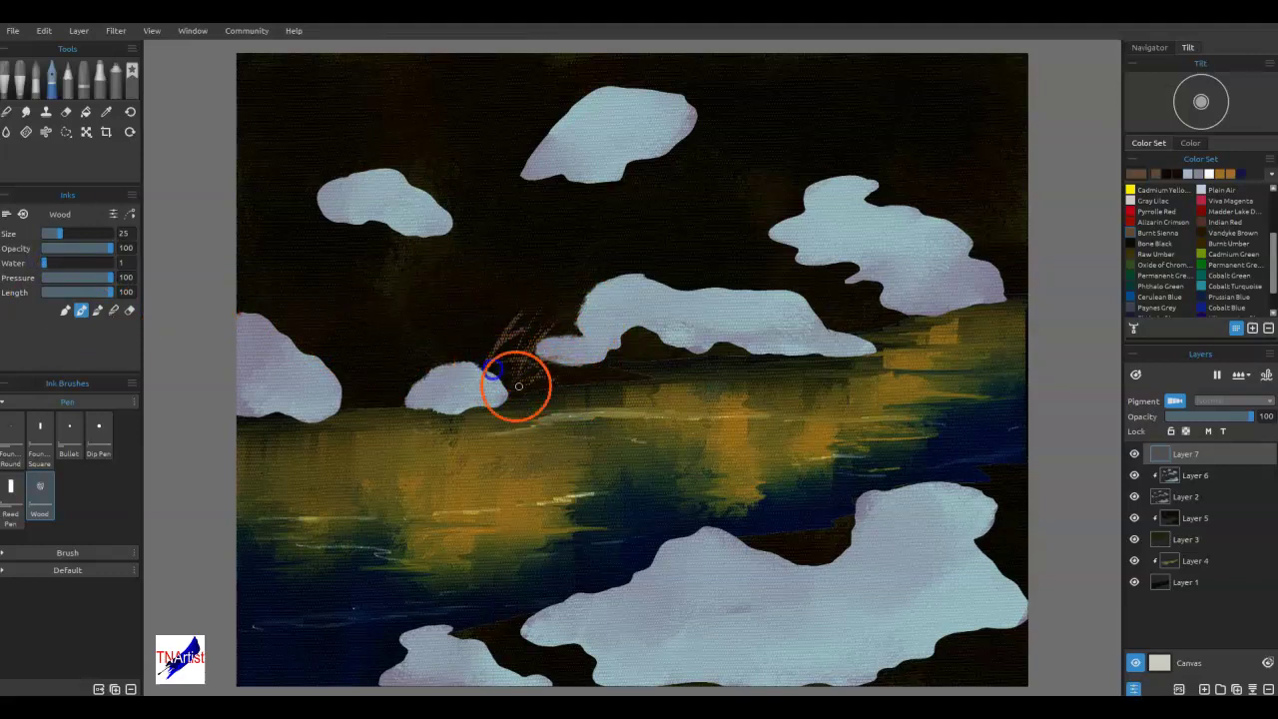
{"action": "left_click_drag", "start_coordinate": [421, 441], "coordinate": [386, 394]}
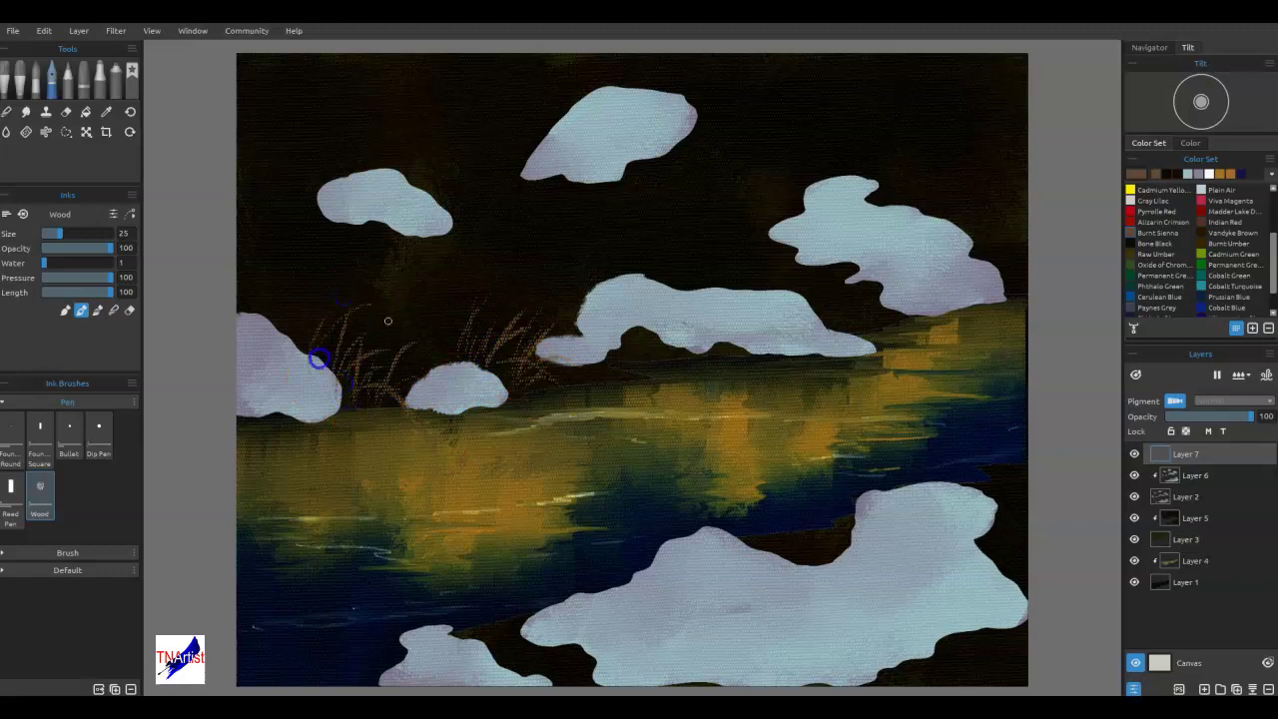
{"action": "mouse_move", "coordinate": [370, 388]}
{"action": "left_mouse_down"}
{"action": "mouse_move", "coordinate": [408, 348]}
{"action": "mouse_move", "coordinate": [483, 357]}
{"action": "left_mouse_up"}
{"action": "mouse_move", "coordinate": [579, 349]}
{"action": "left_mouse_down"}
{"action": "mouse_move", "coordinate": [553, 341]}
{"action": "mouse_move", "coordinate": [522, 418]}
{"action": "left_mouse_up"}
{"action": "left_click", "coordinate": [600, 385]}
Extend the brown grass over and behind the long middle shape above the water.
{"action": "left_click_drag", "start_coordinate": [562, 345], "coordinate": [642, 246]}
{"action": "left_click_drag", "start_coordinate": [682, 298], "coordinate": [717, 220]}
{"action": "left_click_drag", "start_coordinate": [736, 313], "coordinate": [757, 282]}
{"action": "left_click_drag", "start_coordinate": [735, 319], "coordinate": [829, 290]}
{"action": "left_click_drag", "start_coordinate": [827, 334], "coordinate": [841, 314]}
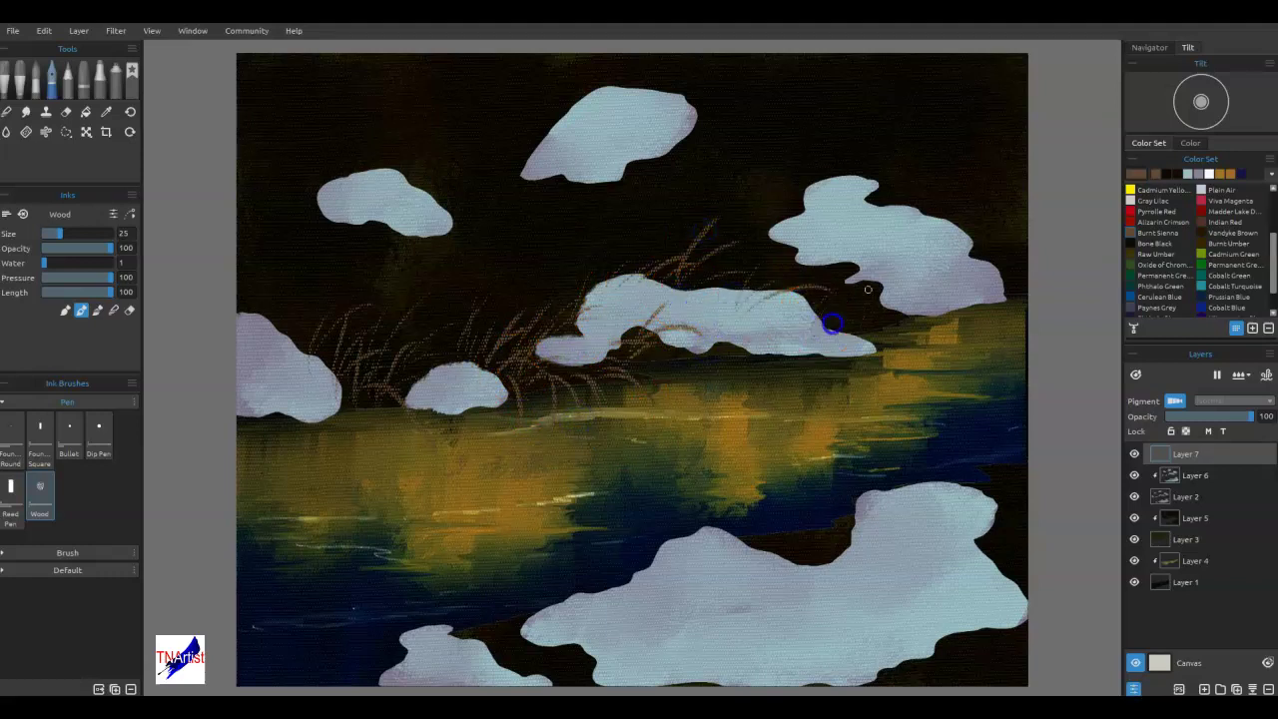
Draw brown grass in the canvas's lower-right corner and in the dip behind the large lower shape.
{"action": "left_click_drag", "start_coordinate": [968, 556], "coordinate": [972, 340]}
{"action": "mouse_move", "coordinate": [952, 471]}
{"action": "left_mouse_down"}
{"action": "mouse_move", "coordinate": [990, 423]}
{"action": "mouse_move", "coordinate": [956, 367]}
{"action": "left_mouse_up"}
{"action": "mouse_move", "coordinate": [950, 467]}
{"action": "left_mouse_down"}
{"action": "mouse_move", "coordinate": [925, 402]}
{"action": "mouse_move", "coordinate": [875, 463]}
{"action": "mouse_move", "coordinate": [913, 486]}
{"action": "mouse_move", "coordinate": [988, 482]}
{"action": "left_mouse_up"}
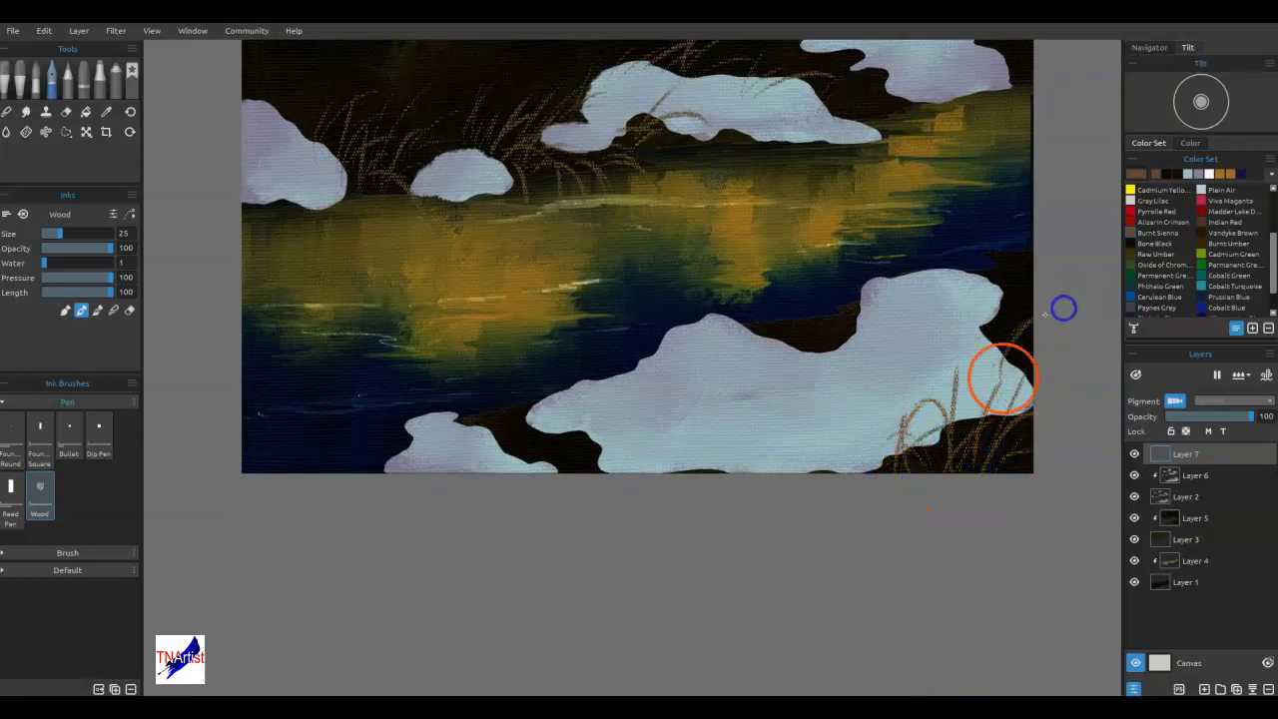
{"action": "left_click_drag", "start_coordinate": [813, 345], "coordinate": [826, 297]}
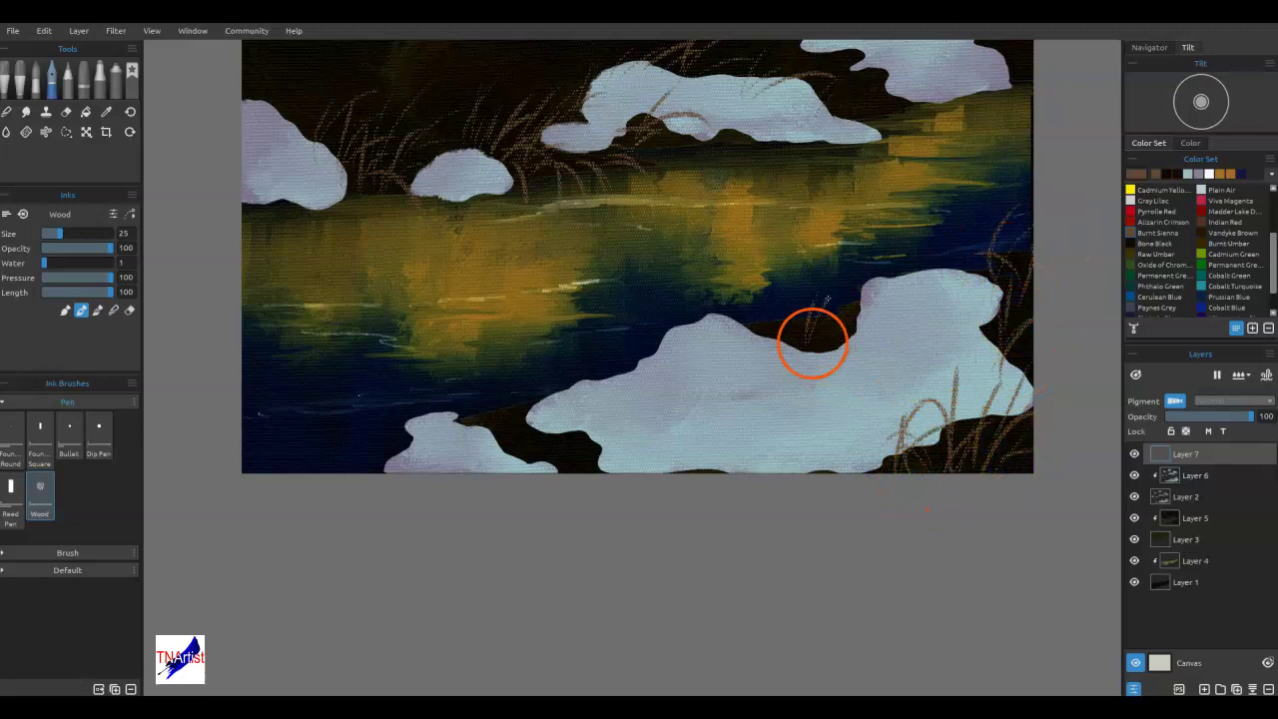
{"action": "left_click_drag", "start_coordinate": [787, 340], "coordinate": [802, 272]}
{"action": "left_click_drag", "start_coordinate": [780, 335], "coordinate": [857, 245]}
{"action": "left_click_drag", "start_coordinate": [850, 340], "coordinate": [879, 245]}
Draw brown grass blades across the large lower shape and around its left end along the near bank.
{"action": "left_click_drag", "start_coordinate": [575, 481], "coordinate": [614, 407]}
{"action": "left_click_drag", "start_coordinate": [583, 493], "coordinate": [638, 431]}
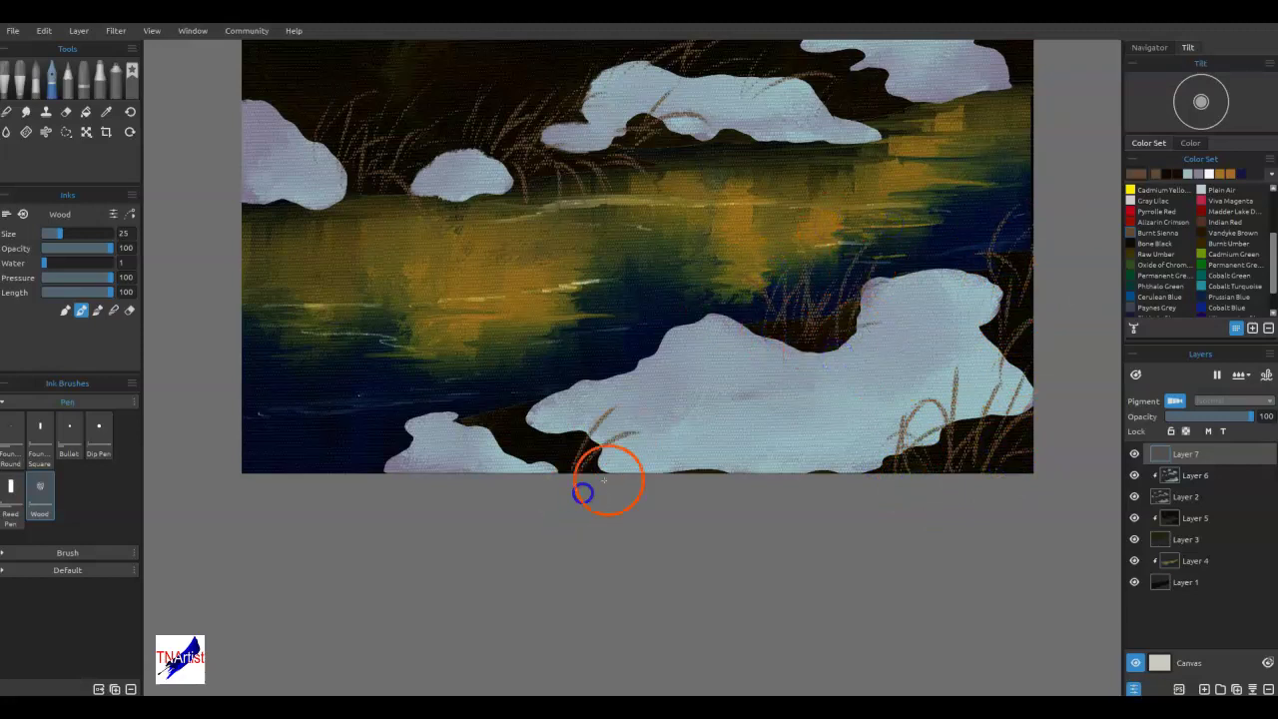
{"action": "mouse_move", "coordinate": [511, 461]}
{"action": "left_mouse_down"}
{"action": "mouse_move", "coordinate": [505, 429]}
{"action": "mouse_move", "coordinate": [536, 397]}
{"action": "left_mouse_up"}
{"action": "left_click_drag", "start_coordinate": [941, 463], "coordinate": [987, 367]}
{"action": "left_click_drag", "start_coordinate": [848, 475], "coordinate": [889, 415]}
{"action": "left_click_drag", "start_coordinate": [815, 472], "coordinate": [858, 393]}
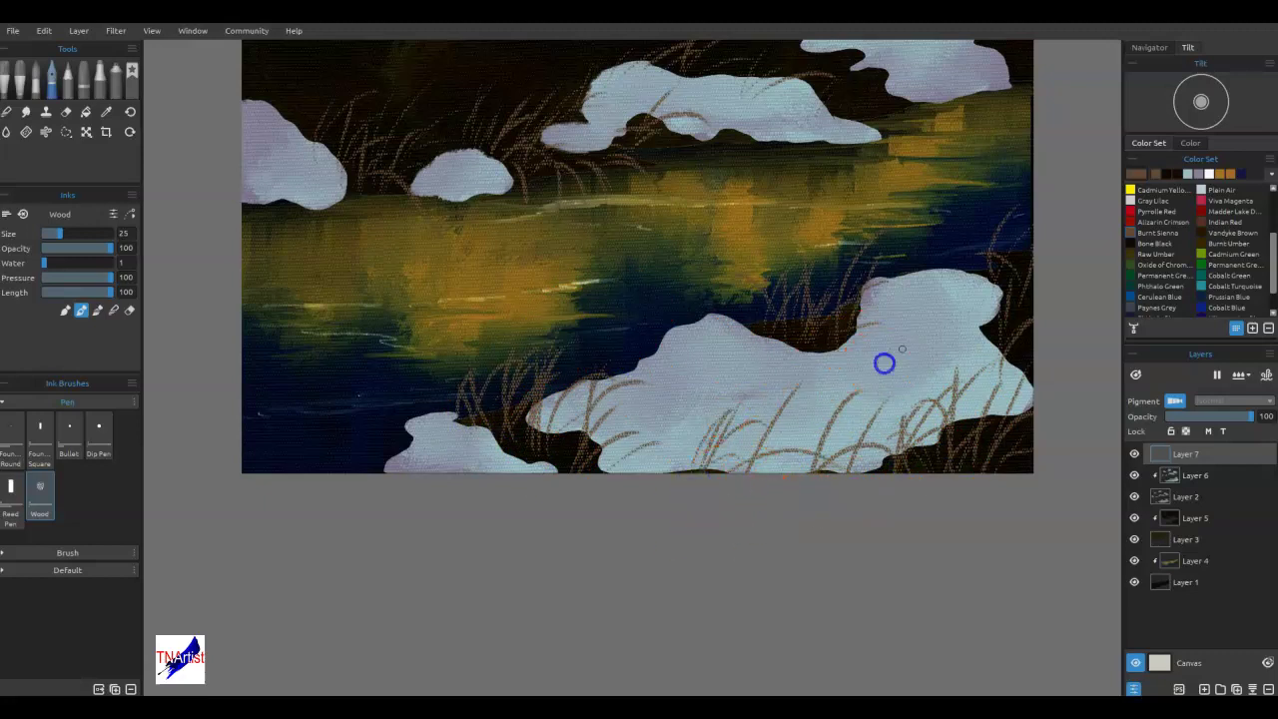
{"action": "left_click_drag", "start_coordinate": [911, 345], "coordinate": [932, 300]}
{"action": "mouse_move", "coordinate": [927, 355]}
{"action": "left_mouse_down"}
{"action": "mouse_move", "coordinate": [946, 333]}
{"action": "mouse_move", "coordinate": [929, 345]}
{"action": "left_mouse_up"}
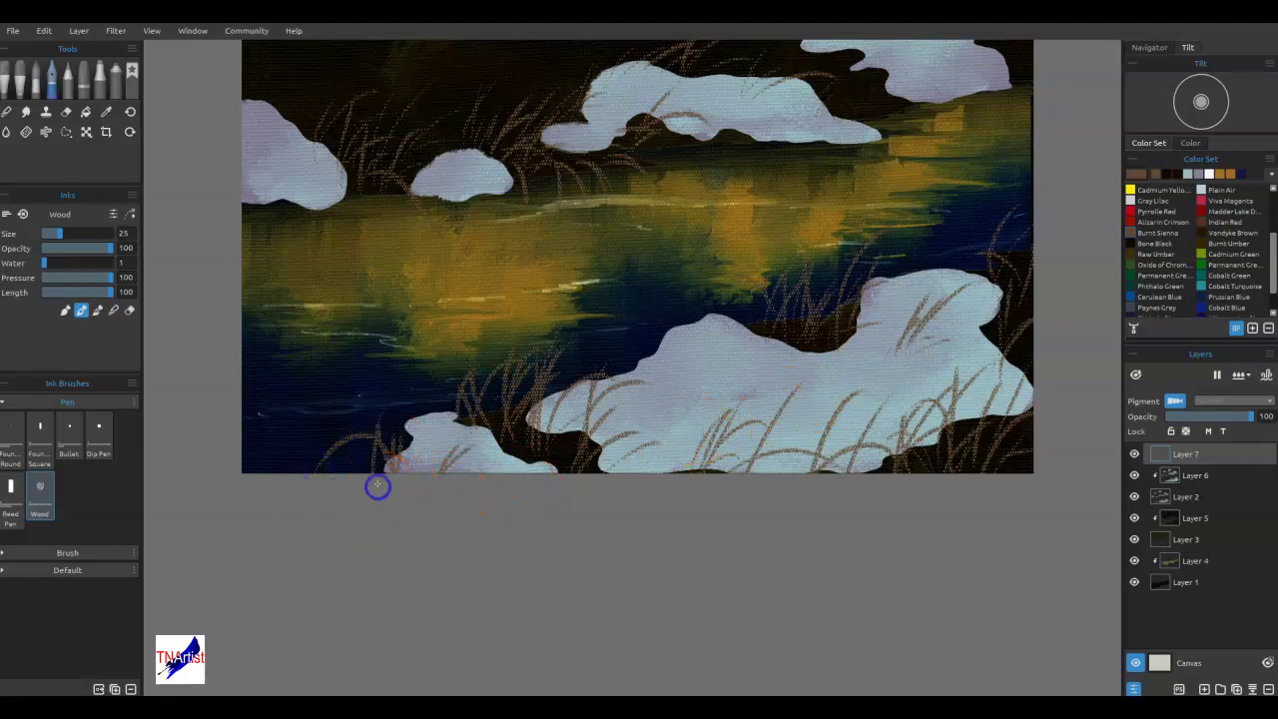
Draw brown grass over the upper-right shape and along its right side.
{"action": "left_click_drag", "start_coordinate": [739, 412], "coordinate": [734, 588]}
{"action": "left_click_drag", "start_coordinate": [843, 368], "coordinate": [810, 540]}
{"action": "left_click_drag", "start_coordinate": [878, 225], "coordinate": [819, 270]}
{"action": "left_click_drag", "start_coordinate": [916, 237], "coordinate": [881, 301]}
{"action": "mouse_move", "coordinate": [927, 370]}
{"action": "left_mouse_down"}
{"action": "mouse_move", "coordinate": [990, 290]}
{"action": "mouse_move", "coordinate": [986, 308]}
{"action": "left_mouse_up"}
{"action": "left_click_drag", "start_coordinate": [943, 391], "coordinate": [992, 347]}
{"action": "left_click_drag", "start_coordinate": [813, 440], "coordinate": [842, 389]}
{"action": "left_click_drag", "start_coordinate": [790, 430], "coordinate": [836, 319]}
{"action": "left_click_drag", "start_coordinate": [797, 407], "coordinate": [850, 358]}
Draw tall brown grass blades rising to the left of and above the upper-right shape.
{"action": "left_click_drag", "start_coordinate": [738, 404], "coordinate": [768, 300]}
{"action": "left_click_drag", "start_coordinate": [752, 405], "coordinate": [835, 344]}
{"action": "mouse_move", "coordinate": [698, 415]}
{"action": "left_mouse_down"}
{"action": "mouse_move", "coordinate": [751, 300]}
{"action": "mouse_move", "coordinate": [699, 250]}
{"action": "mouse_move", "coordinate": [674, 326]}
{"action": "mouse_move", "coordinate": [802, 169]}
{"action": "left_mouse_up"}
{"action": "left_click", "coordinate": [698, 287]}
{"action": "left_click_drag", "start_coordinate": [757, 296], "coordinate": [855, 248]}
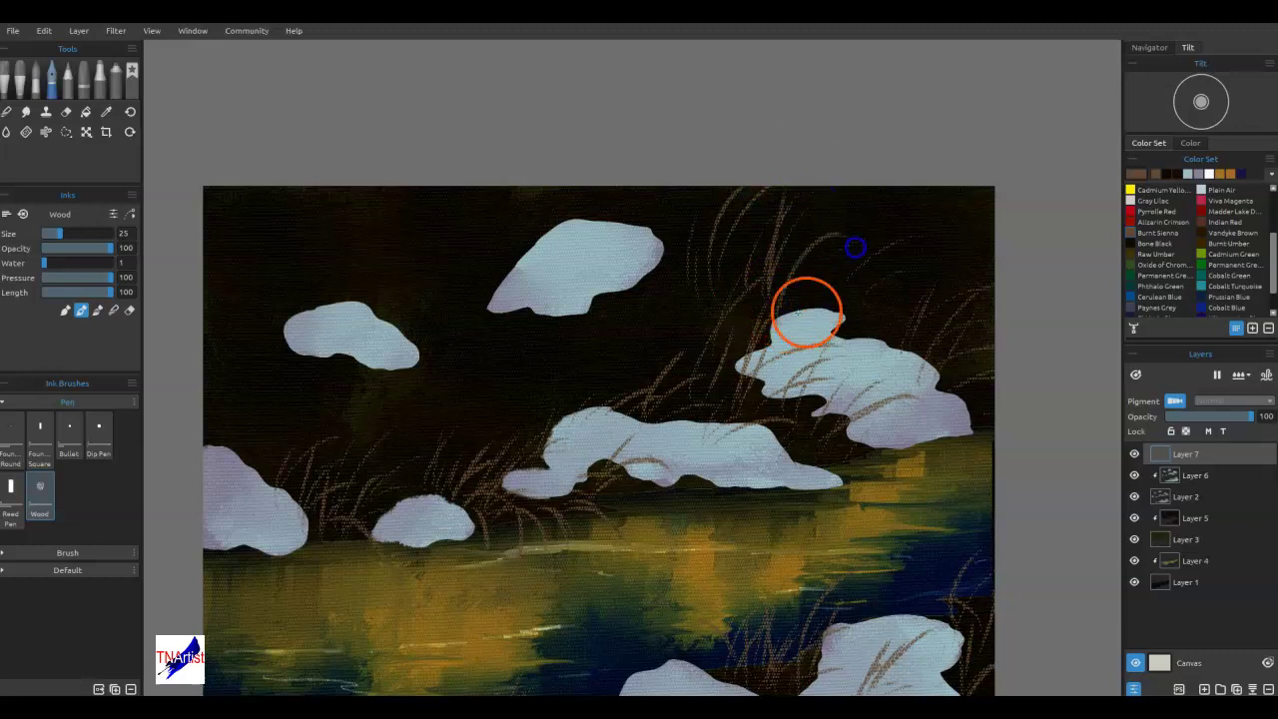
Fill the canvas's top-right corner and the gap above the long middle shape with more brown grass.
{"action": "left_click_drag", "start_coordinate": [832, 330], "coordinate": [868, 246]}
{"action": "left_click_drag", "start_coordinate": [835, 328], "coordinate": [888, 276]}
{"action": "mouse_move", "coordinate": [845, 345]}
{"action": "left_mouse_down"}
{"action": "mouse_move", "coordinate": [915, 303]}
{"action": "mouse_move", "coordinate": [893, 287]}
{"action": "mouse_move", "coordinate": [989, 204]}
{"action": "left_mouse_up"}
{"action": "mouse_move", "coordinate": [846, 280]}
{"action": "left_mouse_down"}
{"action": "mouse_move", "coordinate": [900, 184]}
{"action": "mouse_move", "coordinate": [831, 188]}
{"action": "left_mouse_up"}
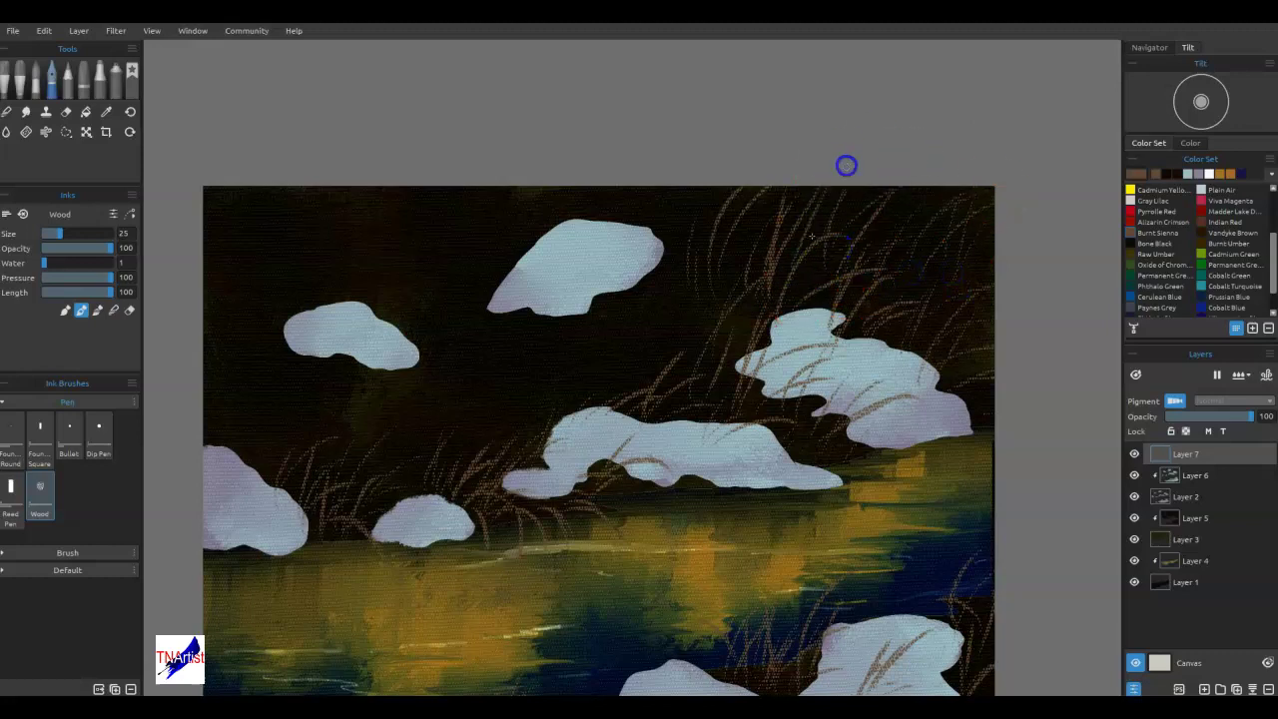
{"action": "mouse_move", "coordinate": [638, 372]}
{"action": "left_mouse_down"}
{"action": "mouse_move", "coordinate": [705, 295]}
{"action": "mouse_move", "coordinate": [703, 326]}
{"action": "left_mouse_up"}
{"action": "left_click_drag", "start_coordinate": [648, 385], "coordinate": [687, 352]}
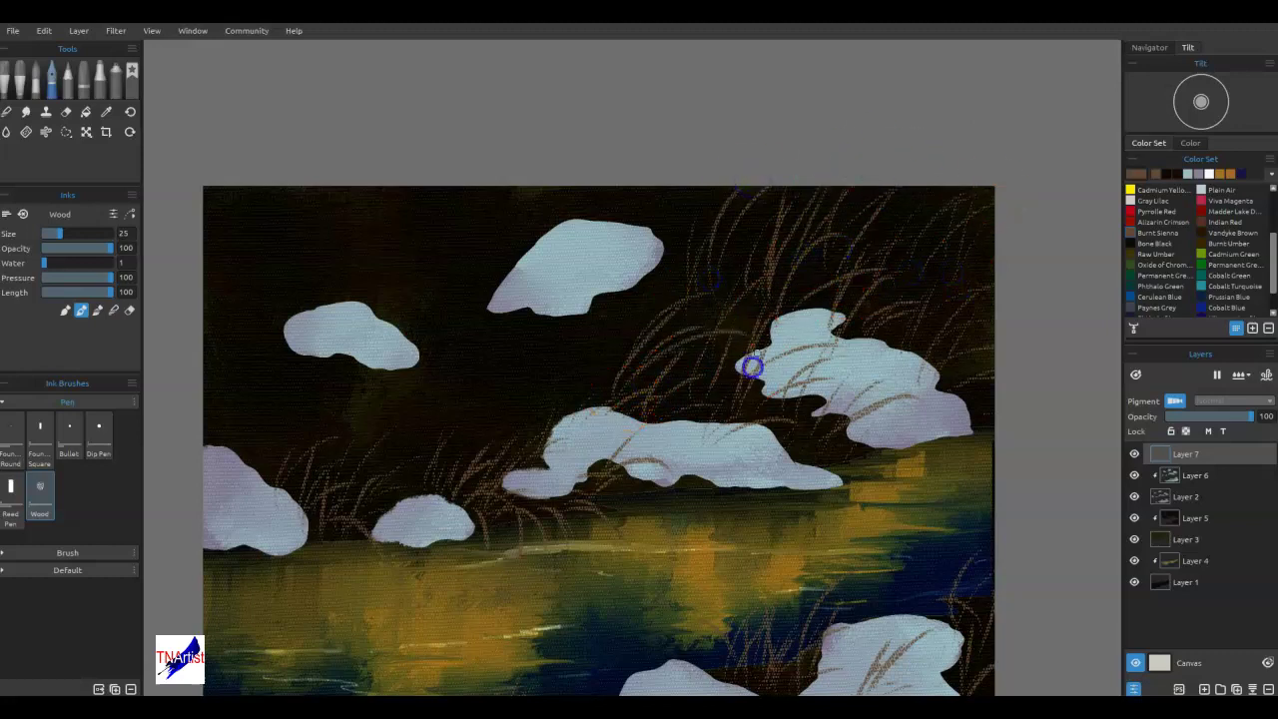
Draw brown grass blades over and below the two lilac shapes in the upper-left half of the canvas.
{"action": "left_click_drag", "start_coordinate": [555, 346], "coordinate": [589, 292]}
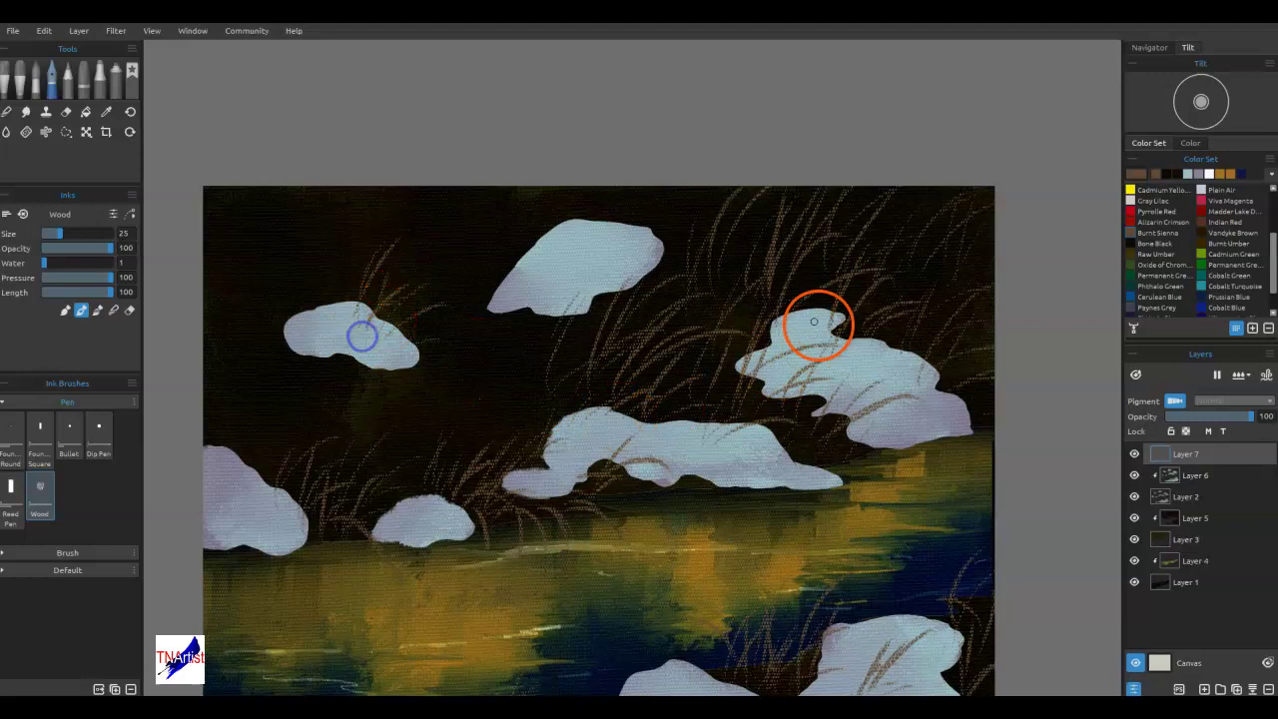
{"action": "mouse_move", "coordinate": [466, 377]}
{"action": "left_mouse_down"}
{"action": "mouse_move", "coordinate": [506, 338]}
{"action": "mouse_move", "coordinate": [546, 254]}
{"action": "mouse_move", "coordinate": [499, 337]}
{"action": "left_mouse_up"}
{"action": "left_click_drag", "start_coordinate": [313, 358], "coordinate": [340, 316]}
{"action": "left_click_drag", "start_coordinate": [307, 380], "coordinate": [388, 356]}
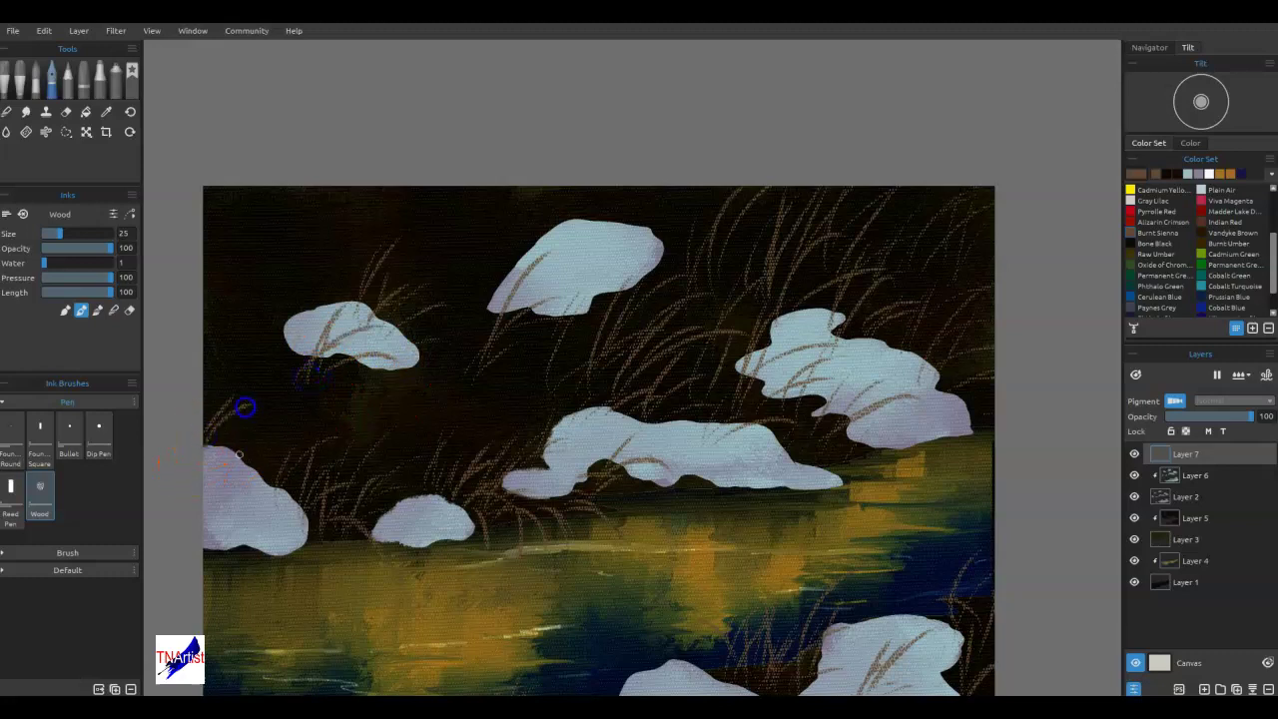
Add brown grass over the shape at the canvas's left edge and in the top-left corner.
{"action": "mouse_move", "coordinate": [231, 508]}
{"action": "left_mouse_down"}
{"action": "mouse_move", "coordinate": [247, 414]}
{"action": "mouse_move", "coordinate": [282, 489]}
{"action": "left_mouse_up"}
{"action": "left_click_drag", "start_coordinate": [224, 258], "coordinate": [272, 221]}
{"action": "left_click_drag", "start_coordinate": [228, 282], "coordinate": [293, 237]}
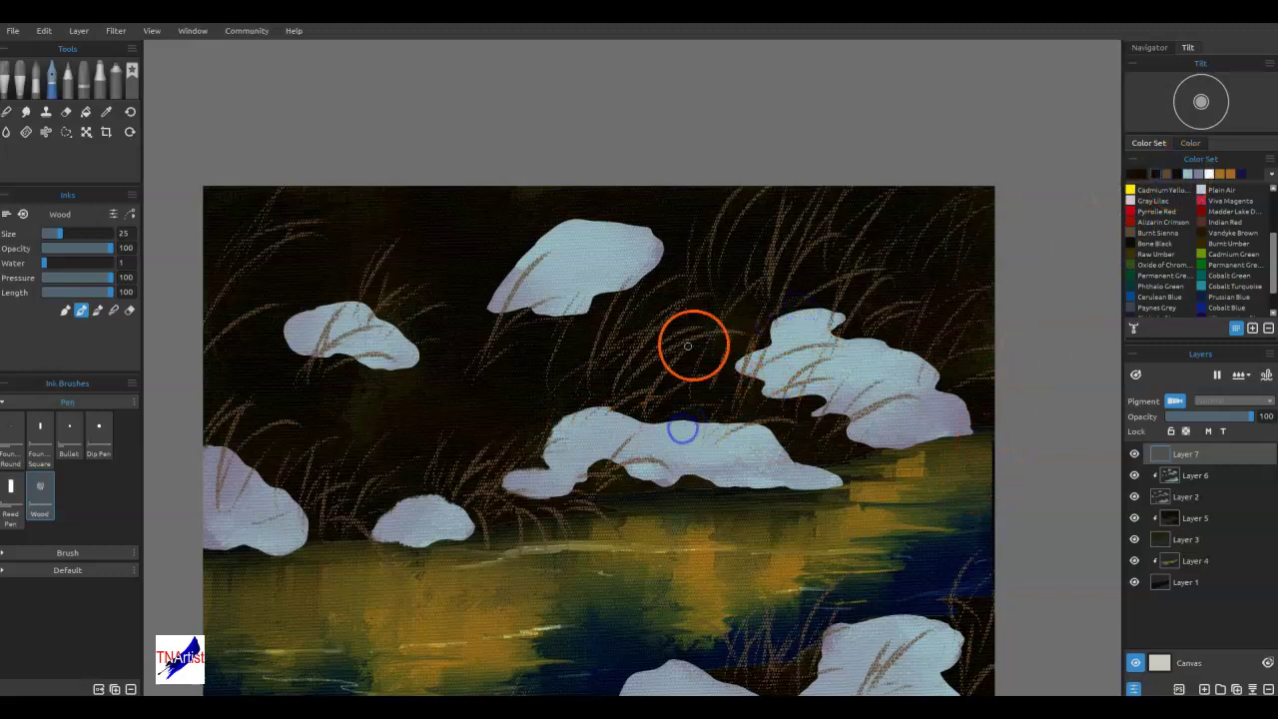
Draw near-black strokes among the upper bank's grass on Layer 3 with the Dip Pen at size 12.
{"action": "left_click", "coordinate": [1188, 519]}
{"action": "left_click", "coordinate": [1190, 541]}
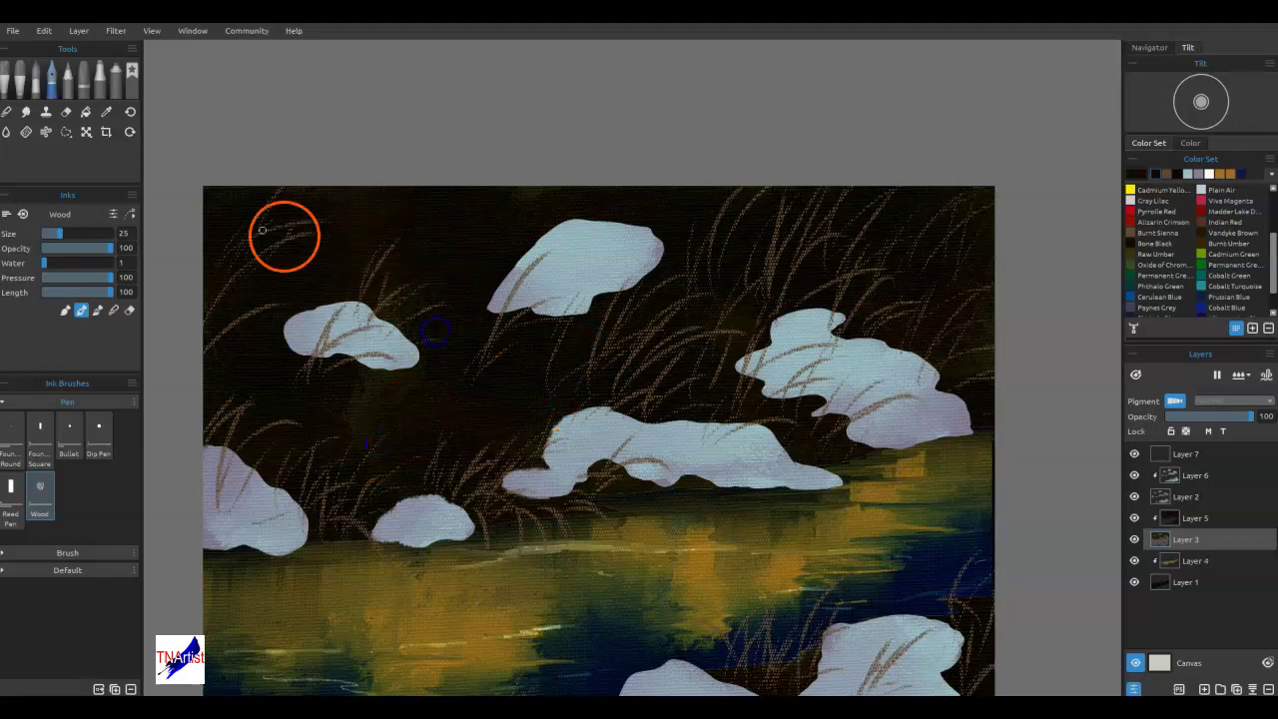
{"action": "left_click", "coordinate": [95, 439]}
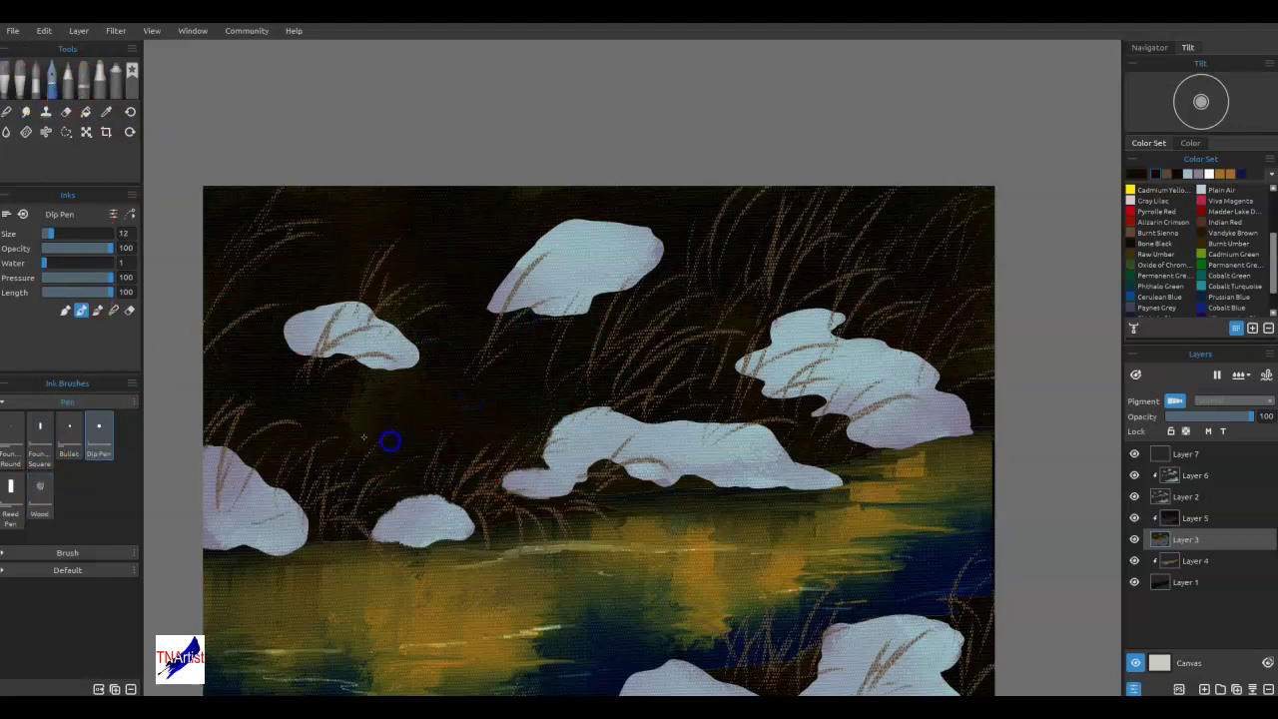
{"action": "left_click_drag", "start_coordinate": [274, 389], "coordinate": [251, 377]}
{"action": "left_click_drag", "start_coordinate": [362, 287], "coordinate": [285, 290]}
{"action": "mouse_move", "coordinate": [430, 279]}
{"action": "left_mouse_down"}
{"action": "mouse_move", "coordinate": [468, 274]}
{"action": "mouse_move", "coordinate": [501, 238]}
{"action": "left_mouse_up"}
{"action": "left_click_drag", "start_coordinate": [770, 236], "coordinate": [823, 514]}
{"action": "left_click", "coordinate": [689, 487]}
{"action": "left_click_drag", "start_coordinate": [599, 390], "coordinate": [628, 290]}
{"action": "left_click_drag", "start_coordinate": [892, 297], "coordinate": [980, 188]}
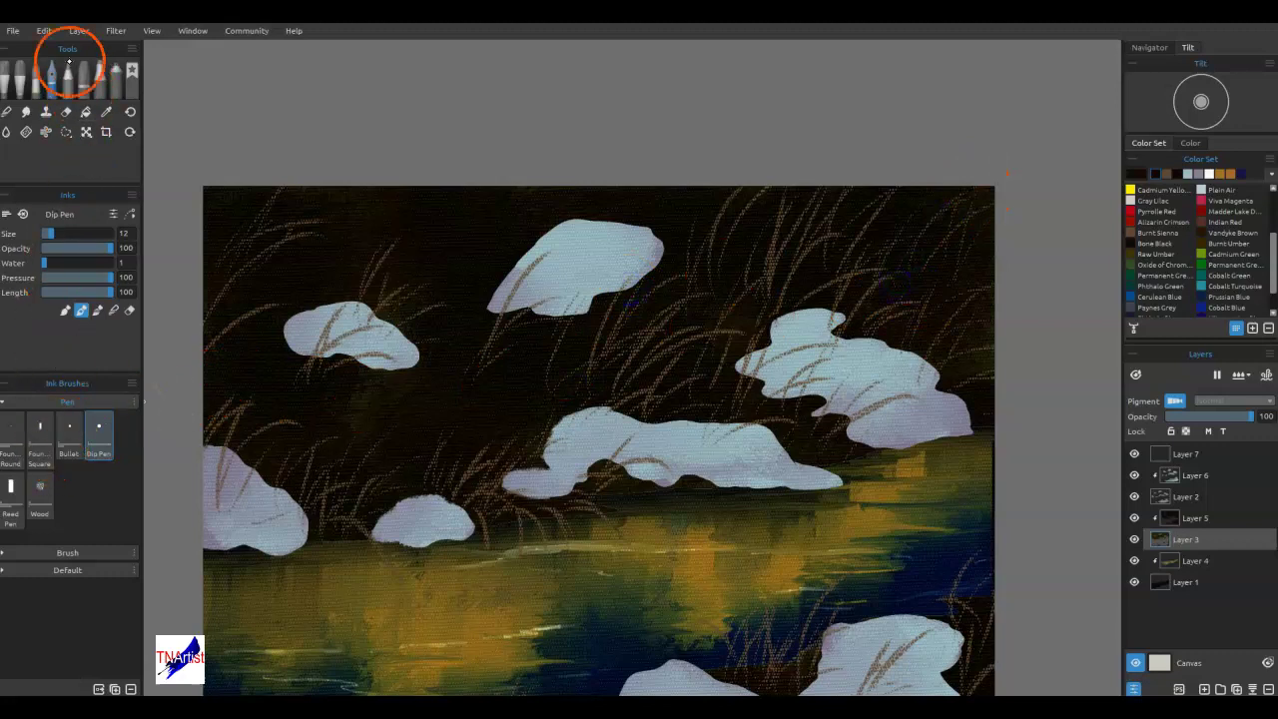
Darken the upper-left background on Layer 3 with Express Oils Grunge 3 strokes at size 100.
{"action": "left_click", "coordinate": [33, 72]}
{"action": "mouse_move", "coordinate": [256, 439]}
{"action": "left_mouse_down"}
{"action": "mouse_move", "coordinate": [467, 404]}
{"action": "mouse_move", "coordinate": [456, 412]}
{"action": "left_mouse_up"}
{"action": "left_click_drag", "start_coordinate": [375, 332], "coordinate": [248, 359]}
{"action": "mouse_move", "coordinate": [334, 417]}
{"action": "left_mouse_down"}
{"action": "mouse_move", "coordinate": [505, 409]}
{"action": "mouse_move", "coordinate": [376, 419]}
{"action": "mouse_move", "coordinate": [380, 386]}
{"action": "left_mouse_up"}
Try to sample the dark background colour below the upper-left shape for the Grunge 3 brush.
{"action": "left_click", "coordinate": [365, 402], "text": "alt"}
{"action": "left_click", "coordinate": [360, 407], "text": "alt"}
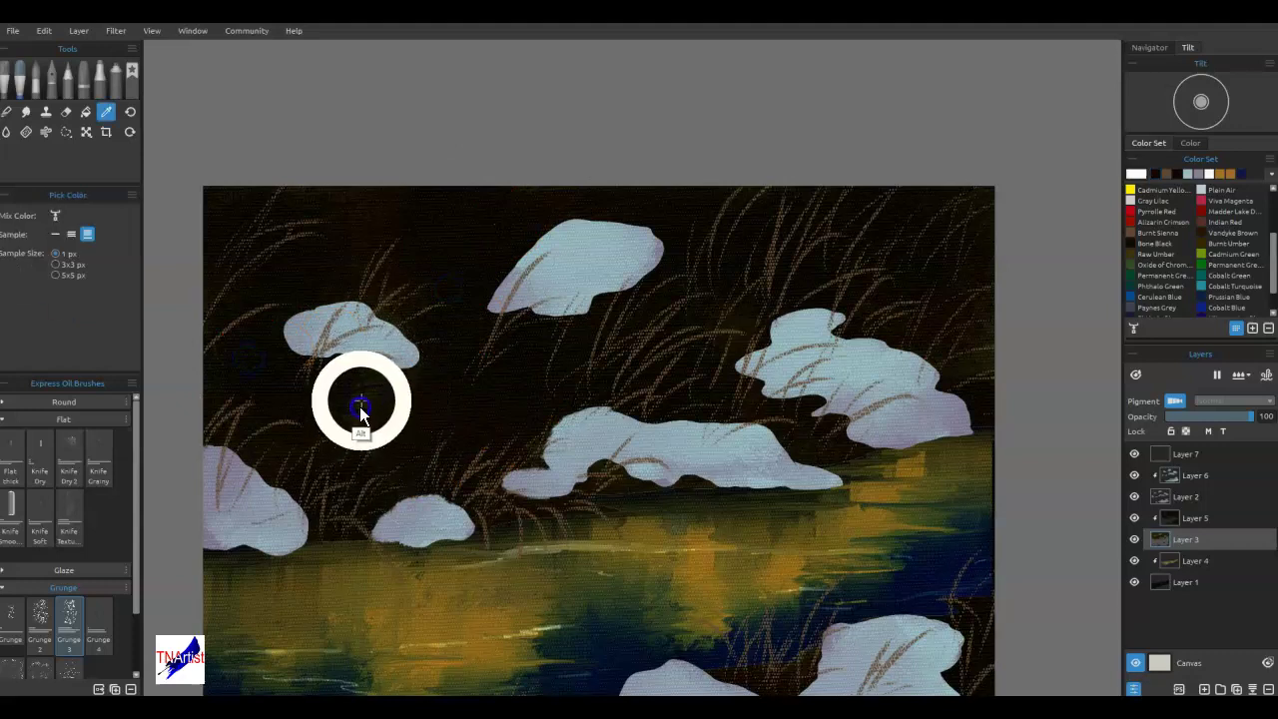
{"action": "mouse_move", "coordinate": [625, 347]}
{"action": "left_mouse_down"}
{"action": "mouse_move", "coordinate": [760, 343]}
{"action": "mouse_move", "coordinate": [385, 409]}
{"action": "mouse_move", "coordinate": [431, 367]}
{"action": "left_mouse_up"}
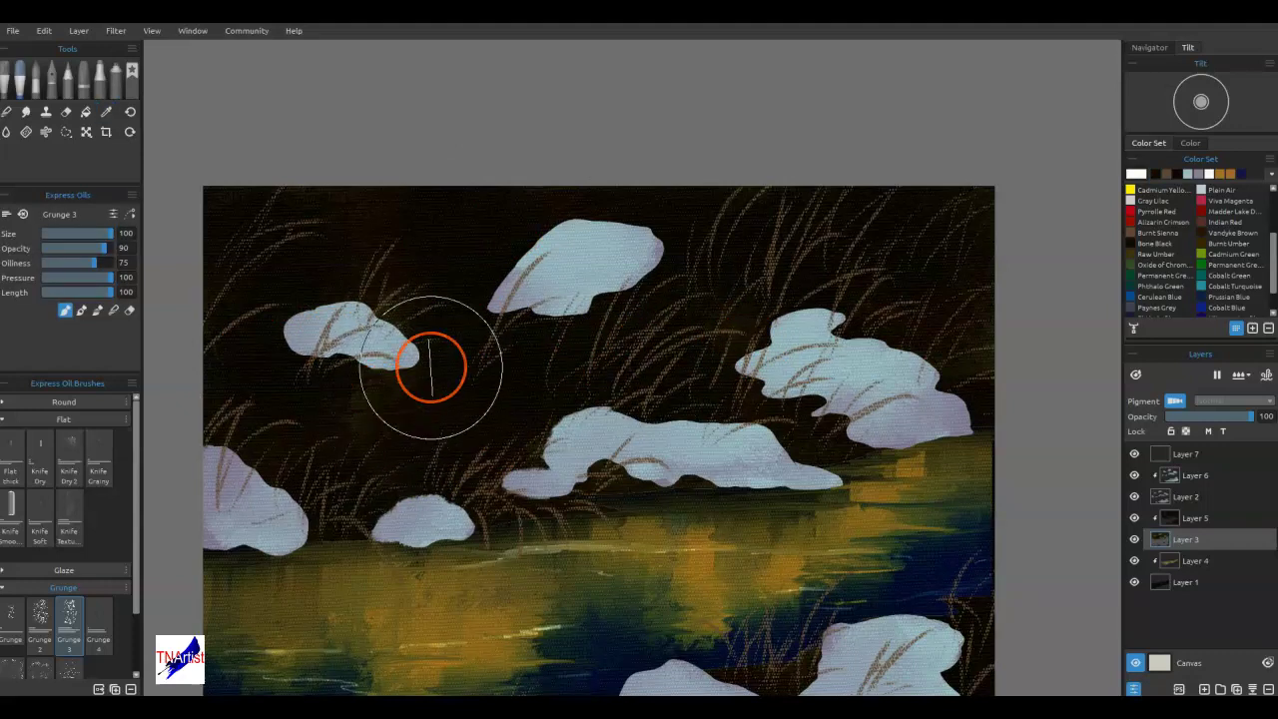
{"action": "left_click", "coordinate": [375, 407], "text": "alt"}
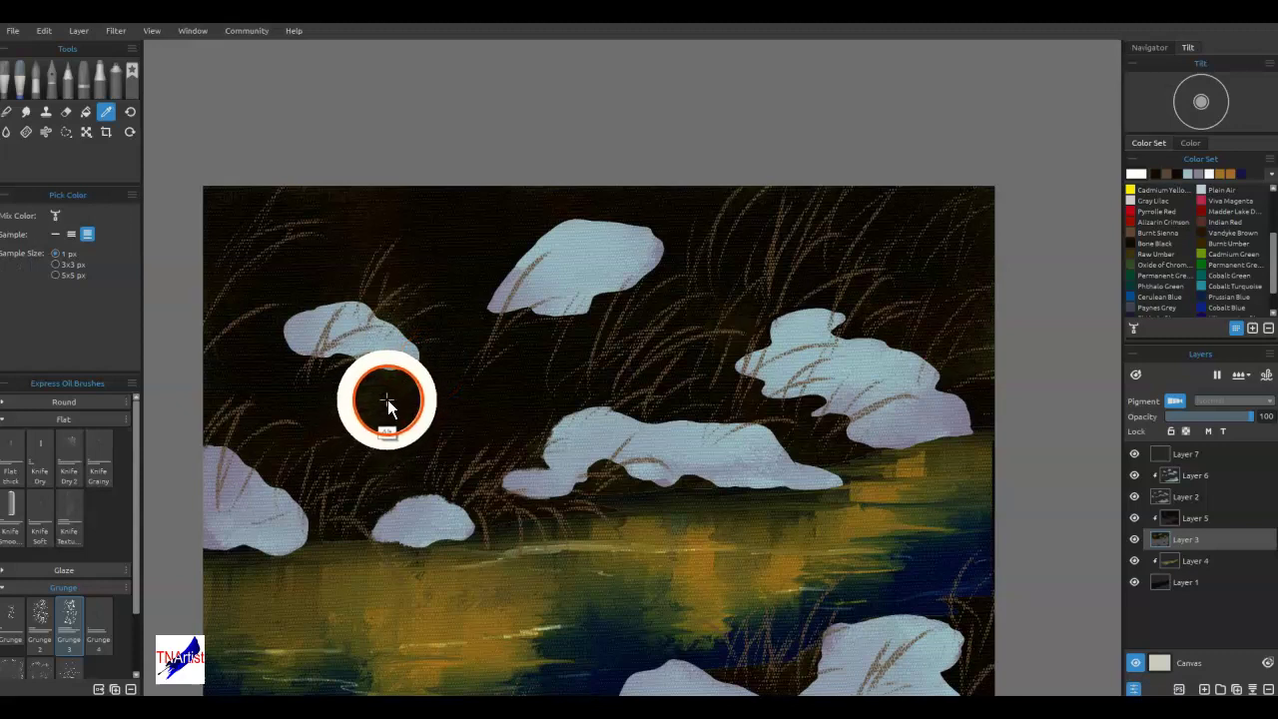
{"action": "mouse_move", "coordinate": [376, 385]}
{"action": "left_mouse_down"}
{"action": "mouse_move", "coordinate": [440, 372]}
{"action": "mouse_move", "coordinate": [585, 376]}
{"action": "mouse_move", "coordinate": [552, 380]}
{"action": "mouse_move", "coordinate": [557, 398]}
{"action": "mouse_move", "coordinate": [473, 292]}
{"action": "mouse_move", "coordinate": [615, 363]}
{"action": "mouse_move", "coordinate": [751, 514]}
{"action": "mouse_move", "coordinate": [762, 499]}
{"action": "left_mouse_up"}
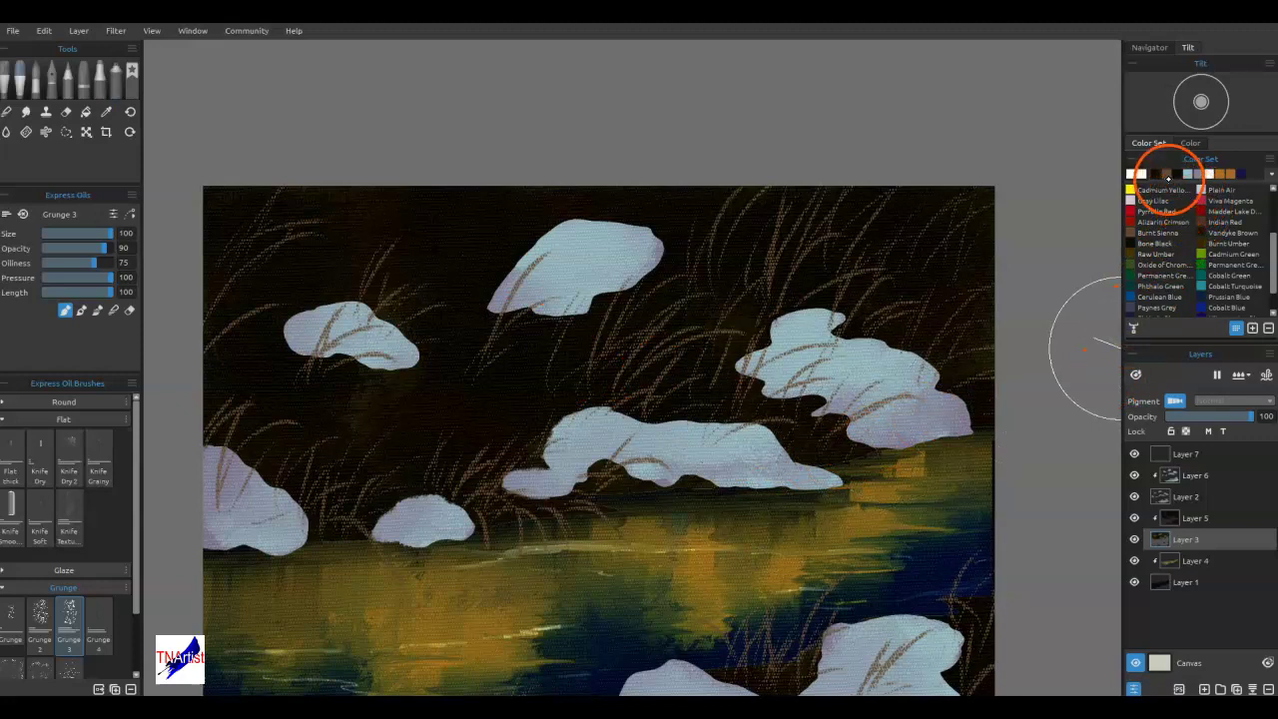
Speckle the upper bank and the ground beside the lower shapes with brown Grunge 3 strokes on Layer 3.
{"action": "mouse_move", "coordinate": [567, 365]}
{"action": "left_mouse_down"}
{"action": "mouse_move", "coordinate": [411, 444]}
{"action": "mouse_move", "coordinate": [588, 428]}
{"action": "left_mouse_up"}
{"action": "left_click_drag", "start_coordinate": [505, 499], "coordinate": [522, 430]}
{"action": "left_click", "coordinate": [416, 505]}
{"action": "left_click_drag", "start_coordinate": [357, 525], "coordinate": [399, 458]}
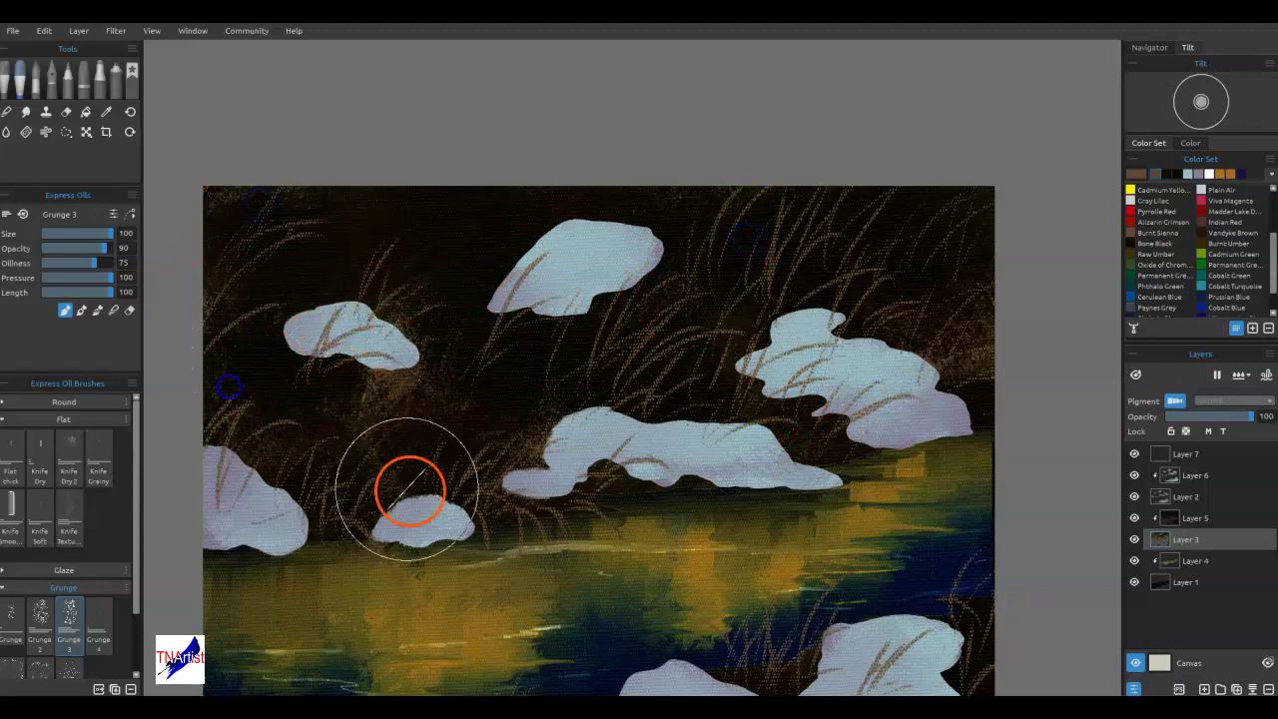
{"action": "left_click_drag", "start_coordinate": [907, 565], "coordinate": [933, 246]}
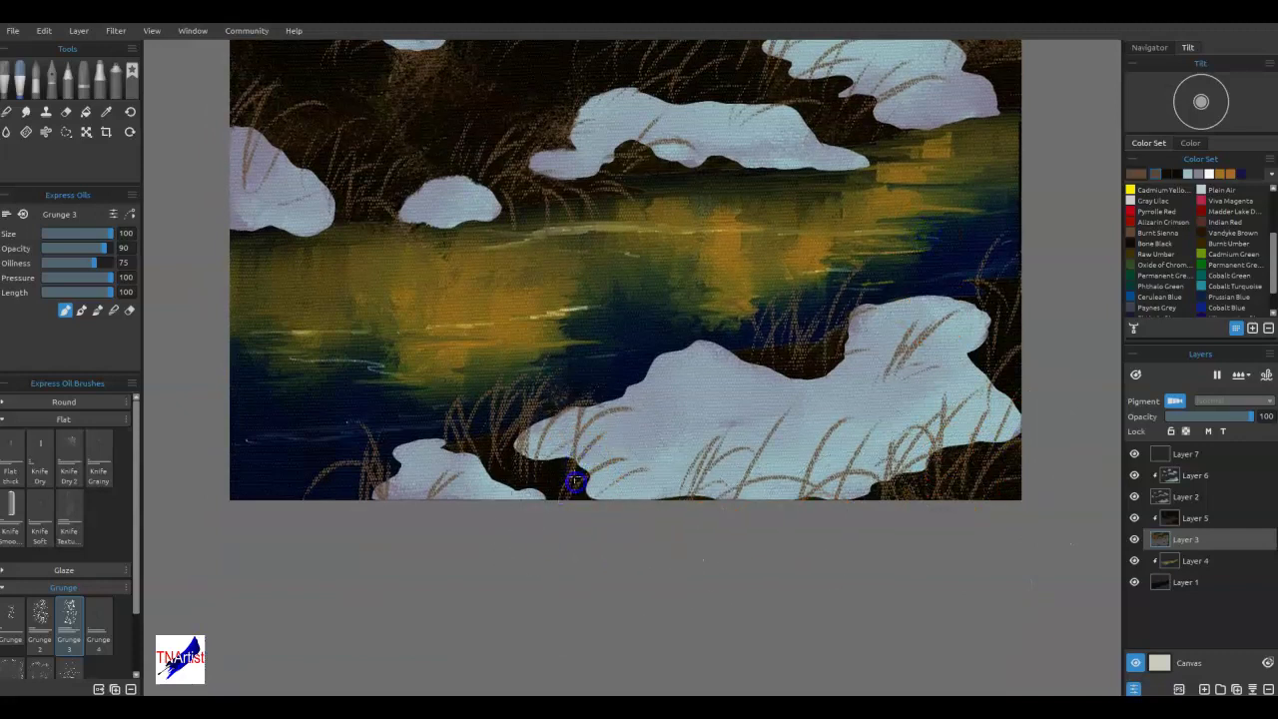
{"action": "left_click_drag", "start_coordinate": [571, 484], "coordinate": [549, 454]}
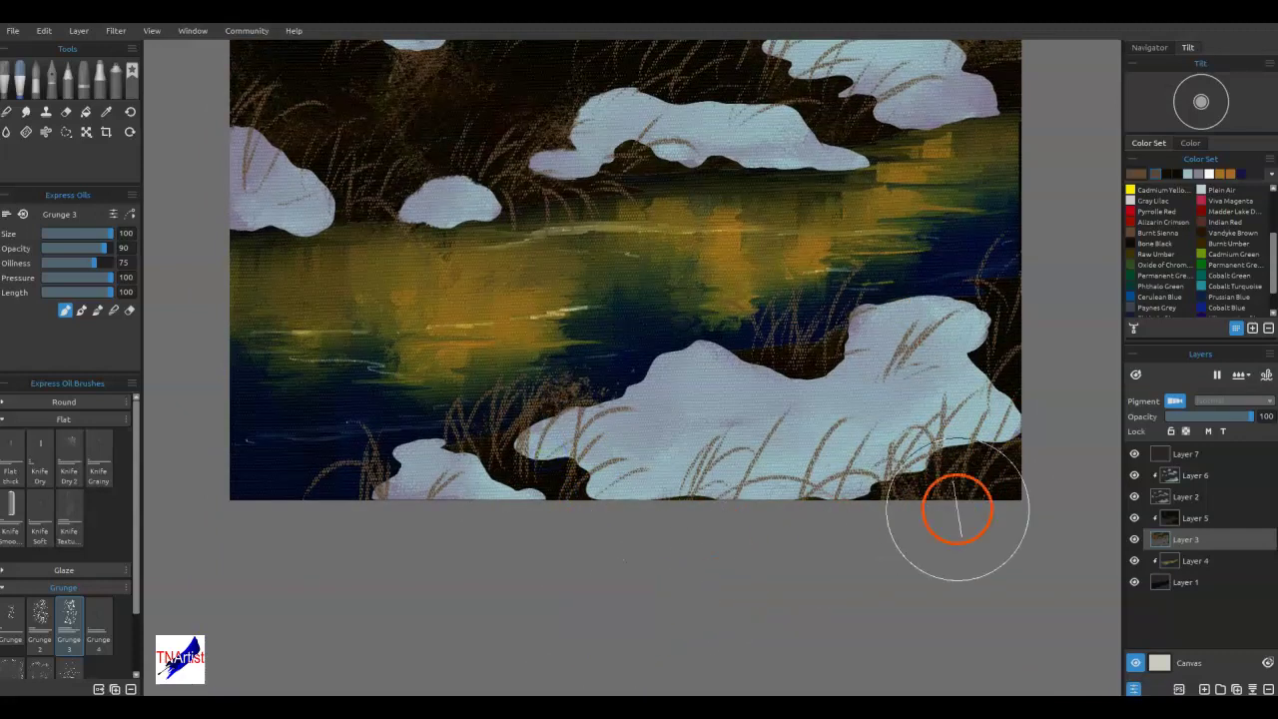
Add brown Grunge 3 texture on Layer 5 to the ground between the lower shapes and in the upper-left background.
{"action": "left_click", "coordinate": [1175, 518], "text": "ctrl"}
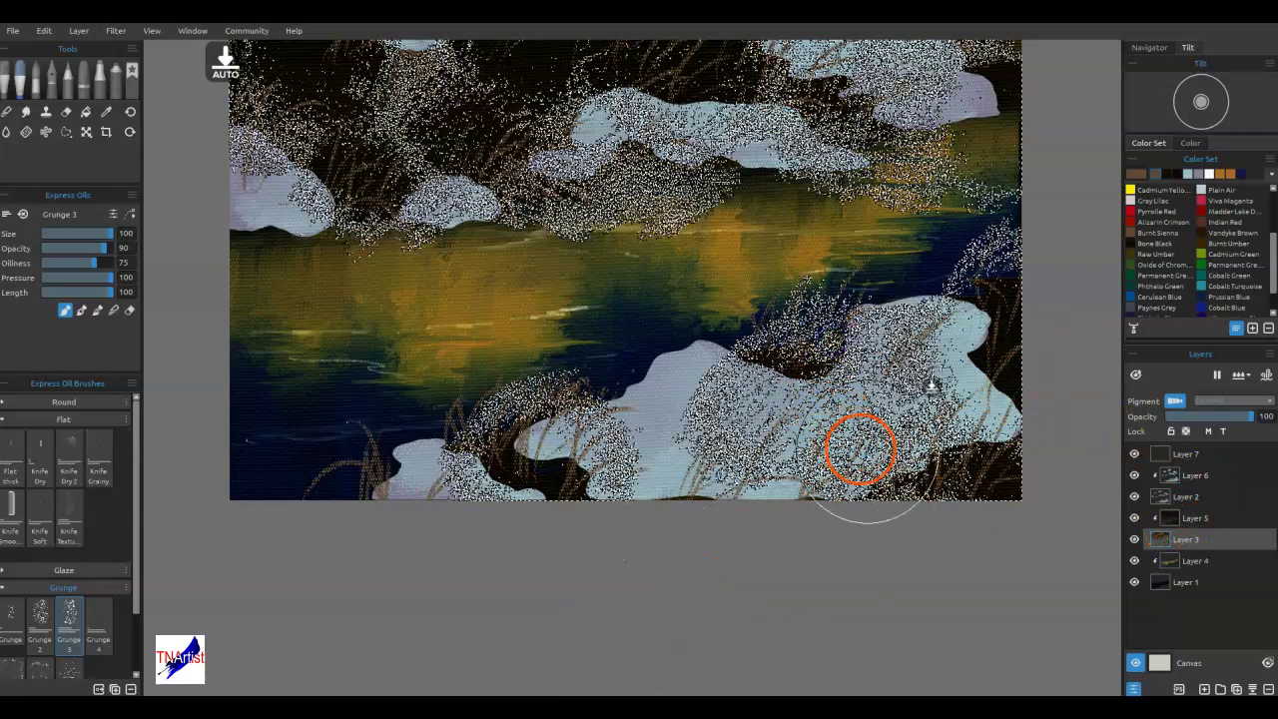
{"action": "key", "text": "ctrl+d"}
{"action": "left_click", "coordinate": [1210, 519]}
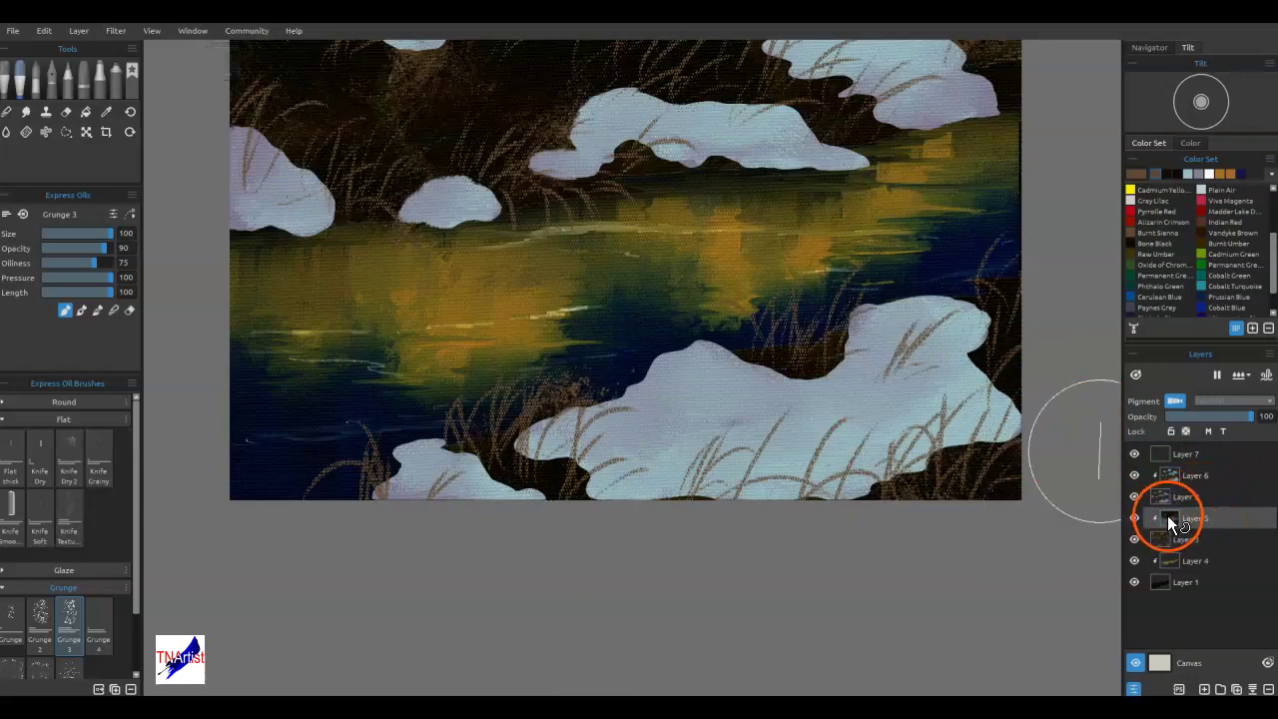
{"action": "mouse_move", "coordinate": [555, 465]}
{"action": "left_mouse_down"}
{"action": "mouse_move", "coordinate": [573, 451]}
{"action": "mouse_move", "coordinate": [565, 471]}
{"action": "left_mouse_up"}
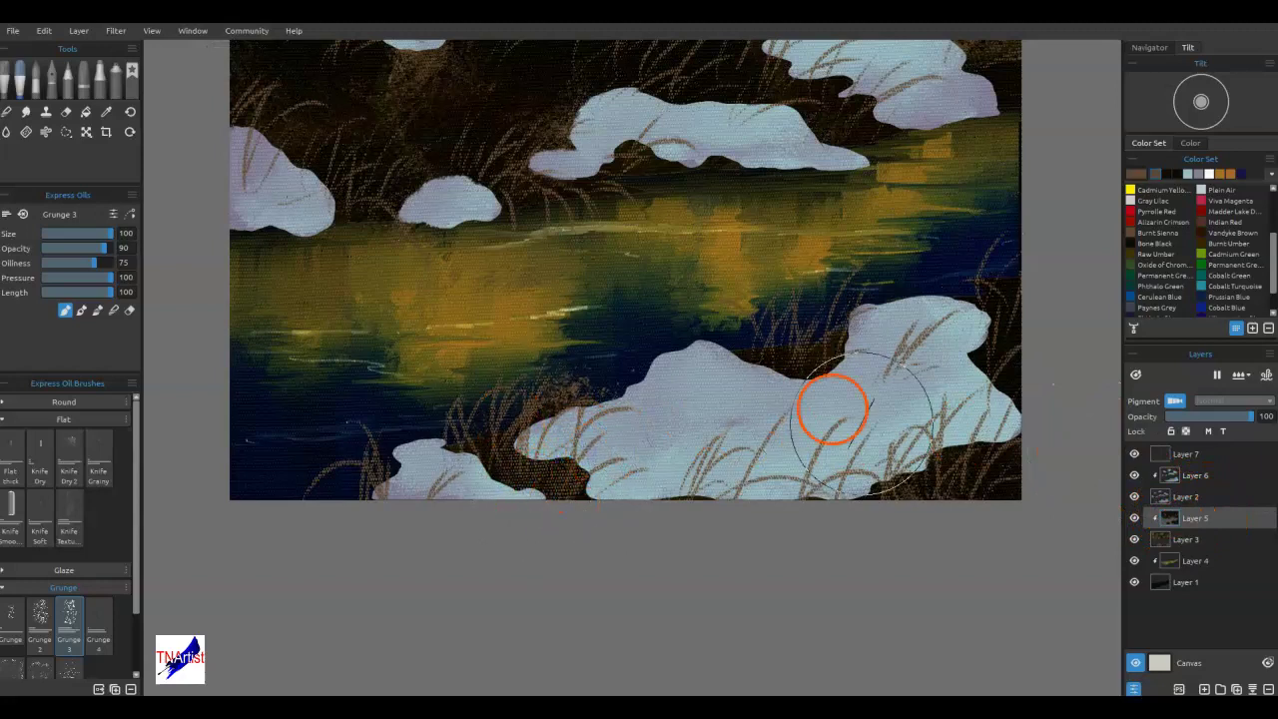
{"action": "left_click_drag", "start_coordinate": [786, 381], "coordinate": [840, 600]}
{"action": "mouse_move", "coordinate": [542, 177]}
{"action": "left_mouse_down"}
{"action": "mouse_move", "coordinate": [513, 126]}
{"action": "mouse_move", "coordinate": [407, 182]}
{"action": "left_mouse_up"}
{"action": "mouse_move", "coordinate": [348, 153]}
{"action": "left_mouse_down"}
{"action": "mouse_move", "coordinate": [390, 143]}
{"action": "mouse_move", "coordinate": [380, 168]}
{"action": "left_mouse_up"}
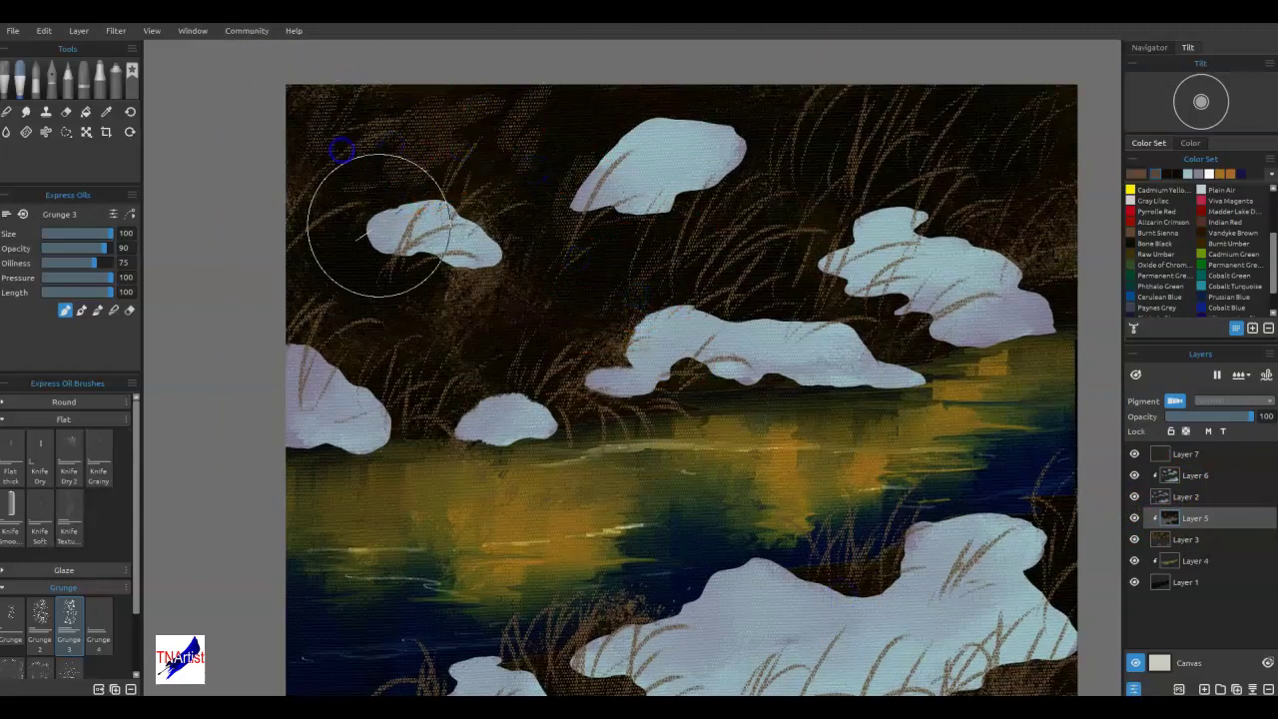
Sample near-black from the upper background and tone down the brown texture with Grunge 3 strokes.
{"action": "key", "text": "alt"}
{"action": "left_click", "coordinate": [571, 128]}
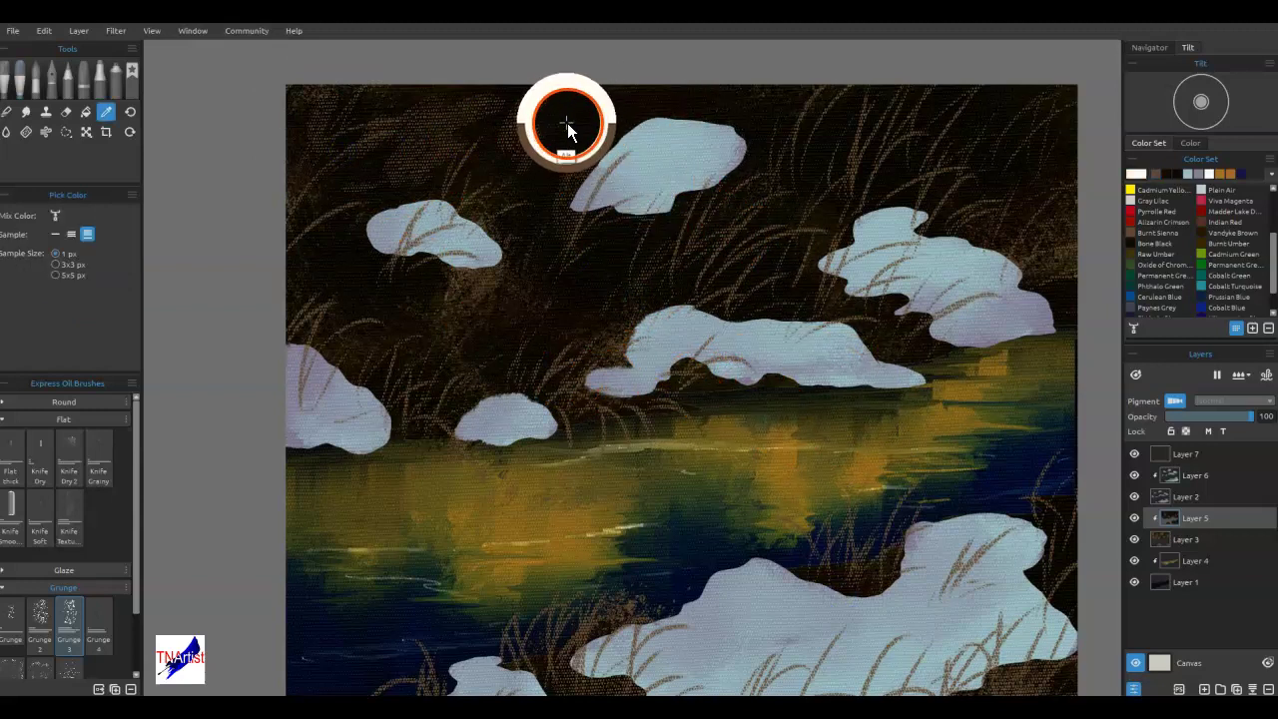
{"action": "left_click_drag", "start_coordinate": [567, 123], "coordinate": [569, 124]}
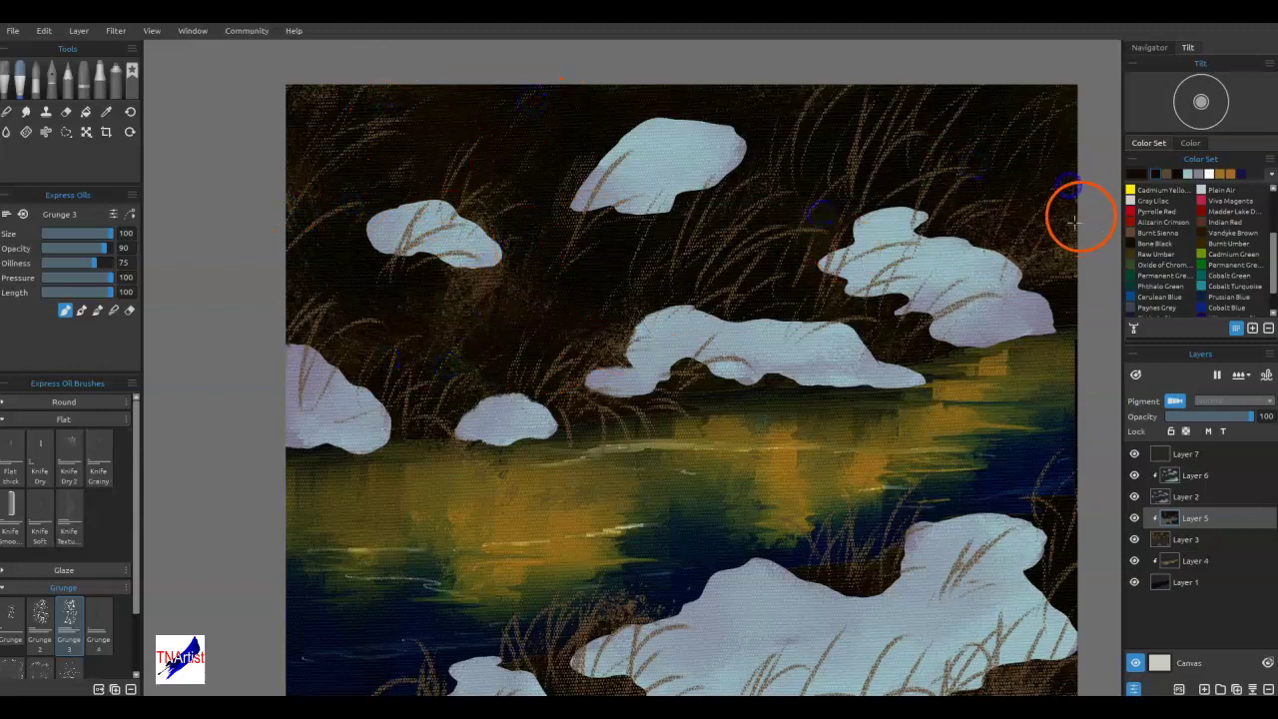
Blend the brown grass bases around the upper shapes on Layer 7 with the Grunge 3 blender at size 18.
{"action": "left_click_drag", "start_coordinate": [899, 492], "coordinate": [951, 229]}
{"action": "mouse_move", "coordinate": [947, 400]}
{"action": "left_mouse_down"}
{"action": "mouse_move", "coordinate": [630, 522]}
{"action": "mouse_move", "coordinate": [713, 562]}
{"action": "left_mouse_up"}
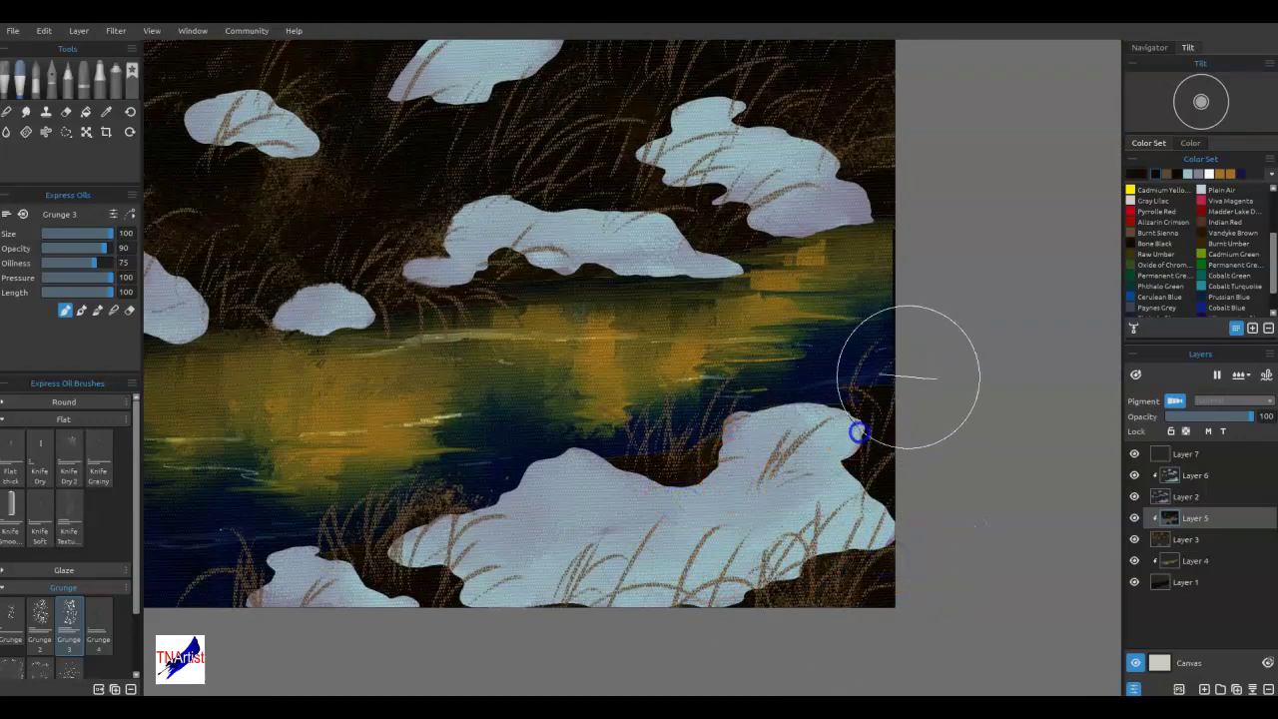
{"action": "mouse_move", "coordinate": [650, 465]}
{"action": "left_mouse_down"}
{"action": "mouse_move", "coordinate": [990, 465]}
{"action": "mouse_move", "coordinate": [746, 501]}
{"action": "left_mouse_up"}
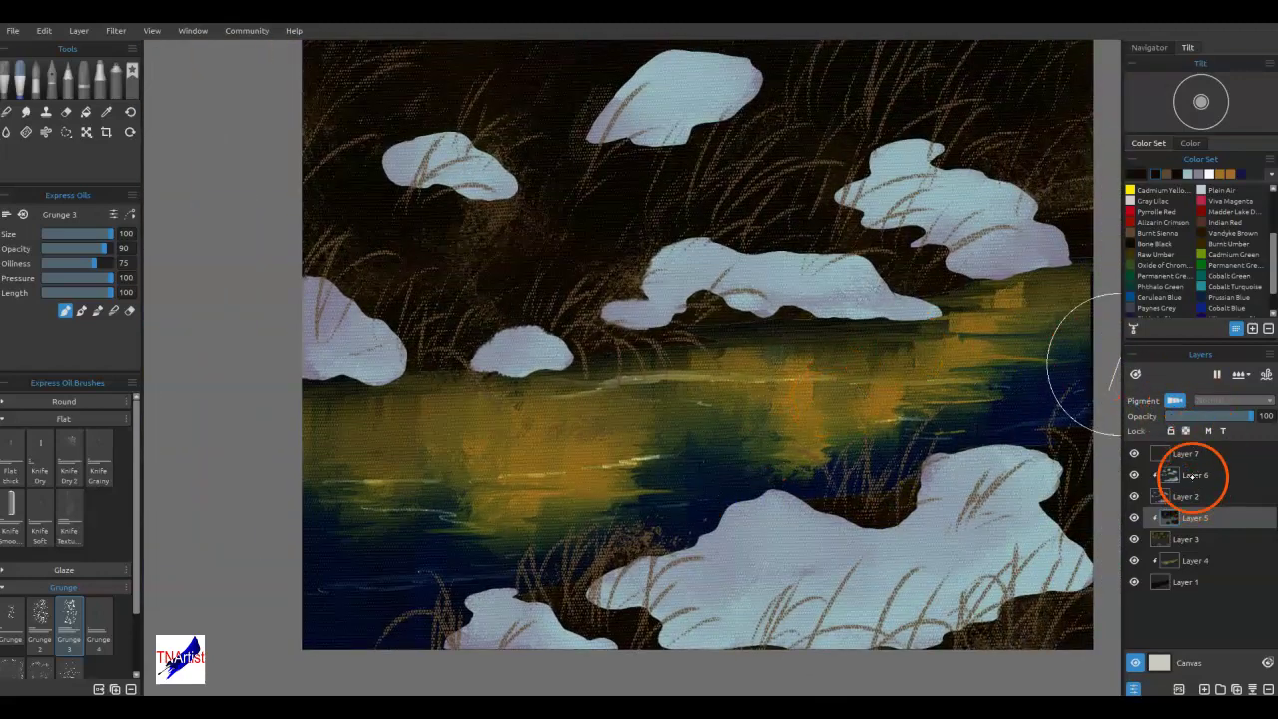
{"action": "left_click", "coordinate": [1191, 455]}
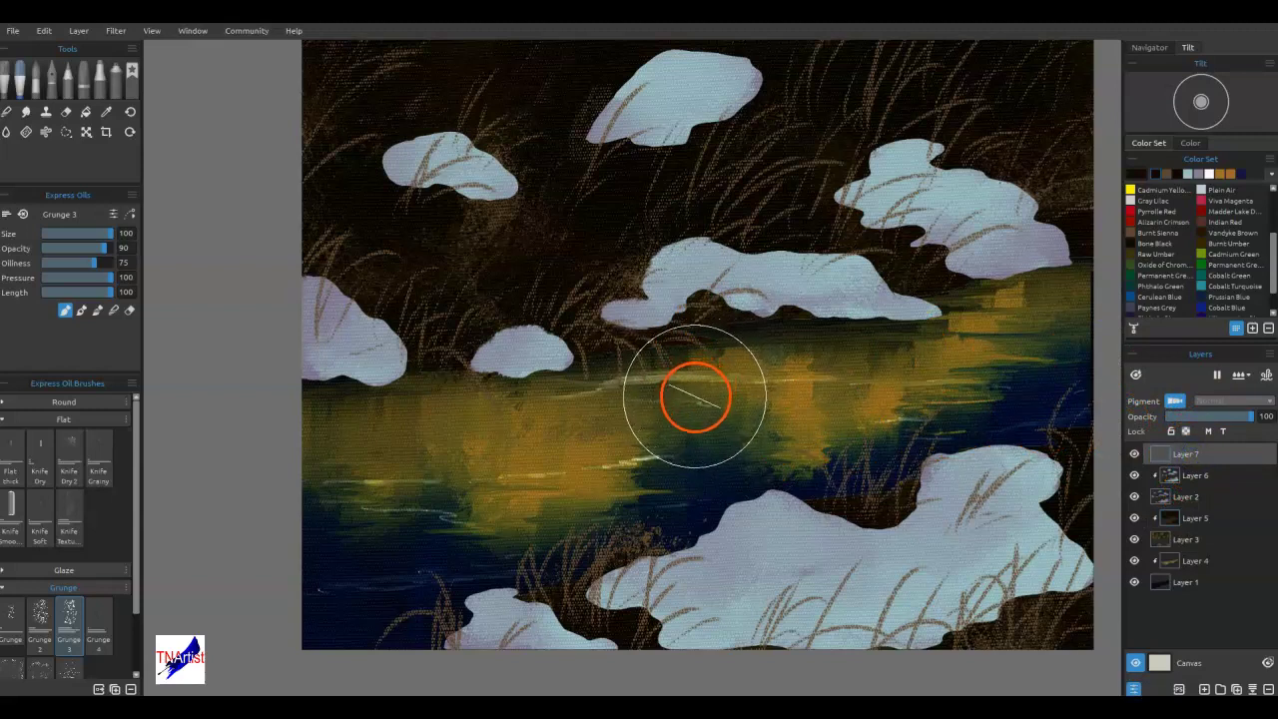
{"action": "key", "text": "b"}
{"action": "key", "text": "["}
{"action": "key", "text": "["}
{"action": "key", "text": "["}
{"action": "key", "text": "["}
{"action": "key", "text": "["}
{"action": "key", "text": "["}
{"action": "key", "text": "["}
{"action": "key", "text": "["}
{"action": "key", "text": "["}
{"action": "key", "text": "["}
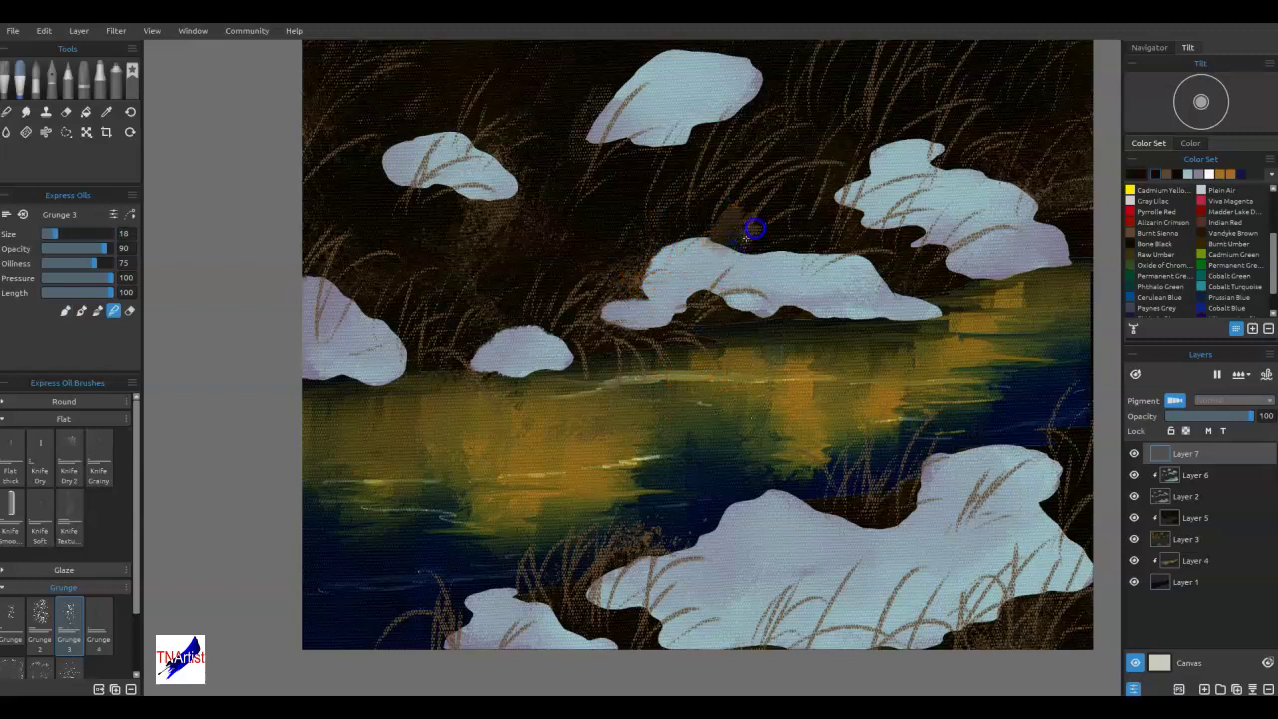
{"action": "mouse_move", "coordinate": [727, 239]}
{"action": "left_mouse_down"}
{"action": "mouse_move", "coordinate": [833, 262]}
{"action": "mouse_move", "coordinate": [875, 256]}
{"action": "left_mouse_up"}
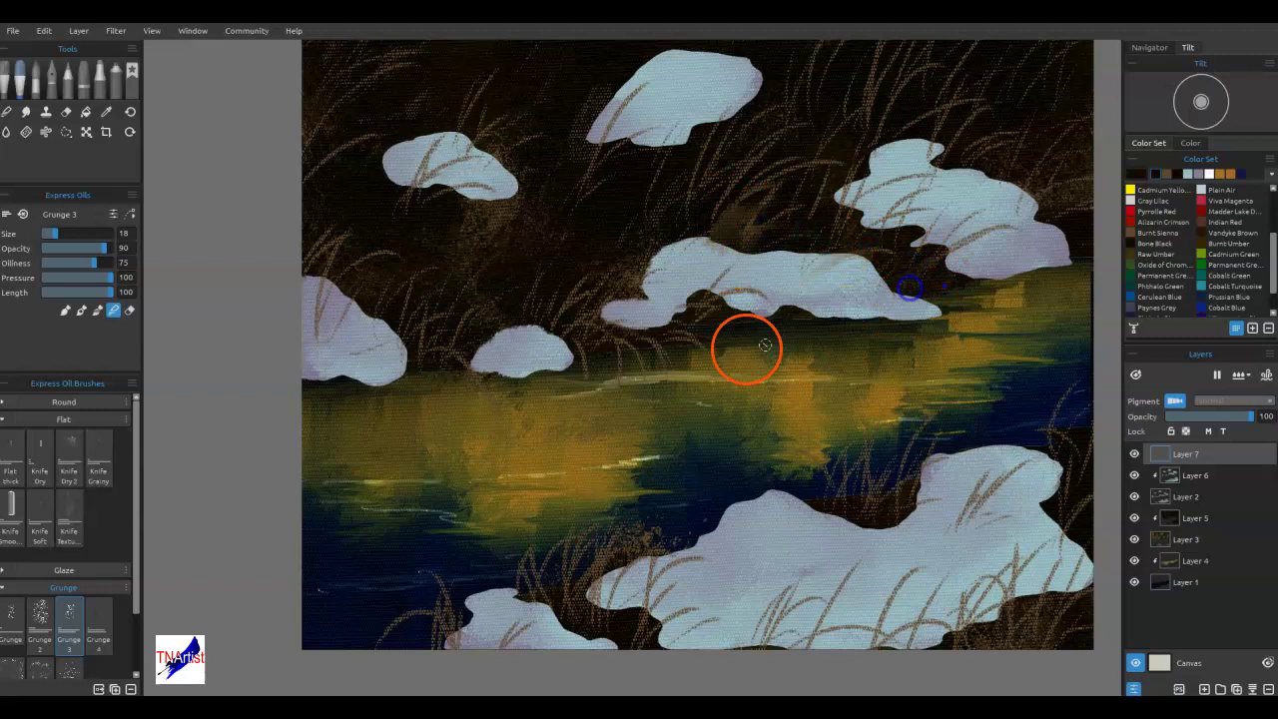
{"action": "left_click", "coordinate": [458, 334]}
{"action": "left_click", "coordinate": [756, 229]}
{"action": "left_click", "coordinate": [1039, 234]}
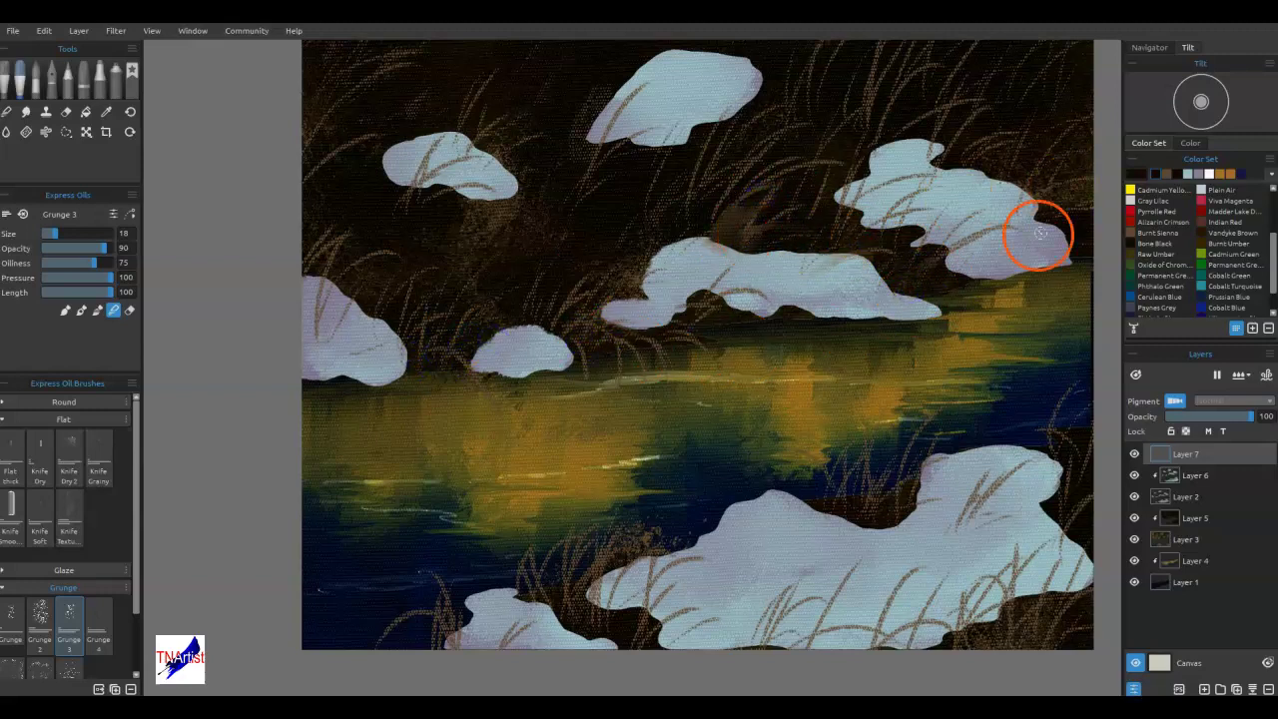
{"action": "left_click", "coordinate": [887, 139]}
{"action": "left_click_drag", "start_coordinate": [931, 119], "coordinate": [904, 119]}
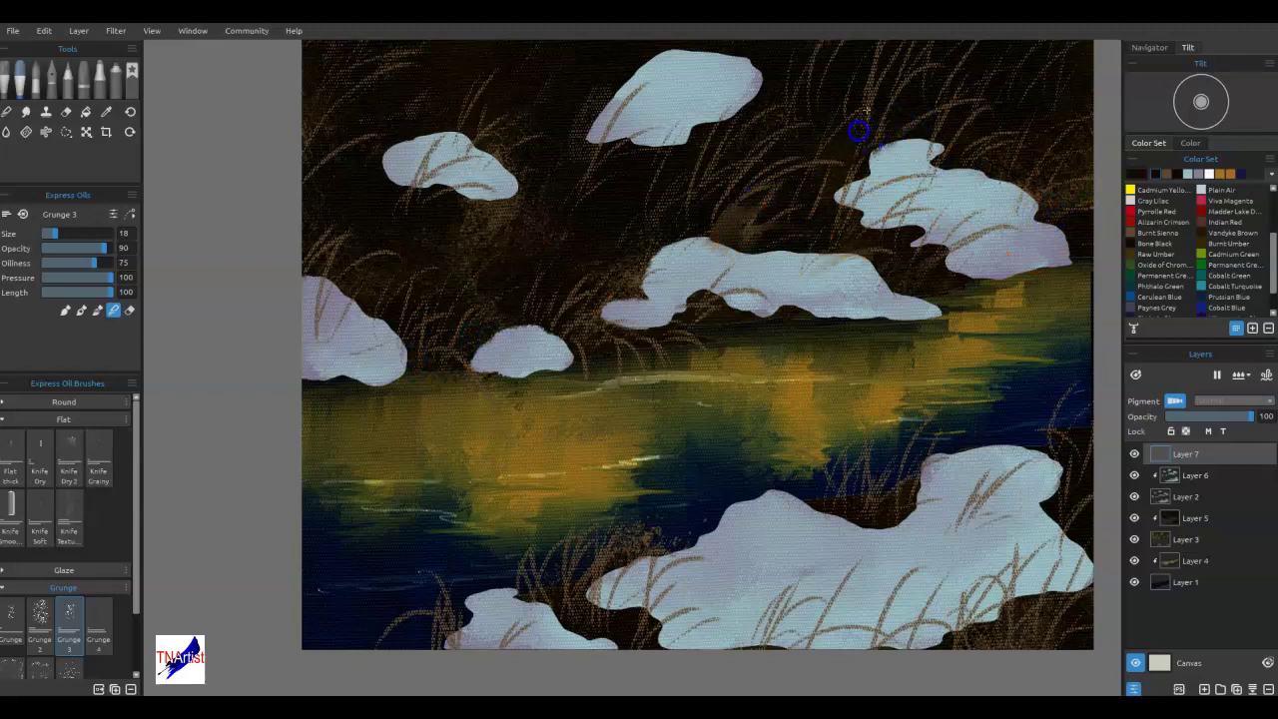
Blend the grass bases over the left-edge shape and across the large lower shape with the Grunge 3 blender.
{"action": "left_click", "coordinate": [330, 260]}
{"action": "left_click", "coordinate": [1062, 542]}
{"action": "left_click", "coordinate": [962, 544]}
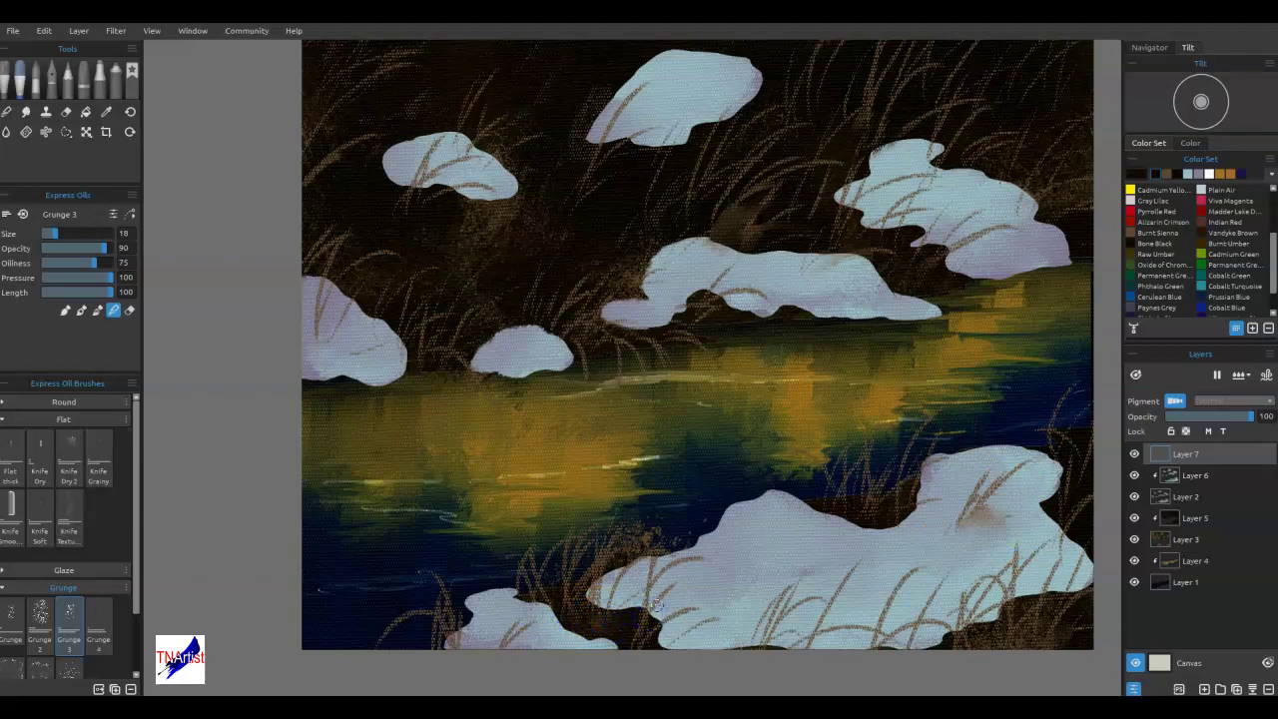
{"action": "left_click", "coordinate": [885, 564]}
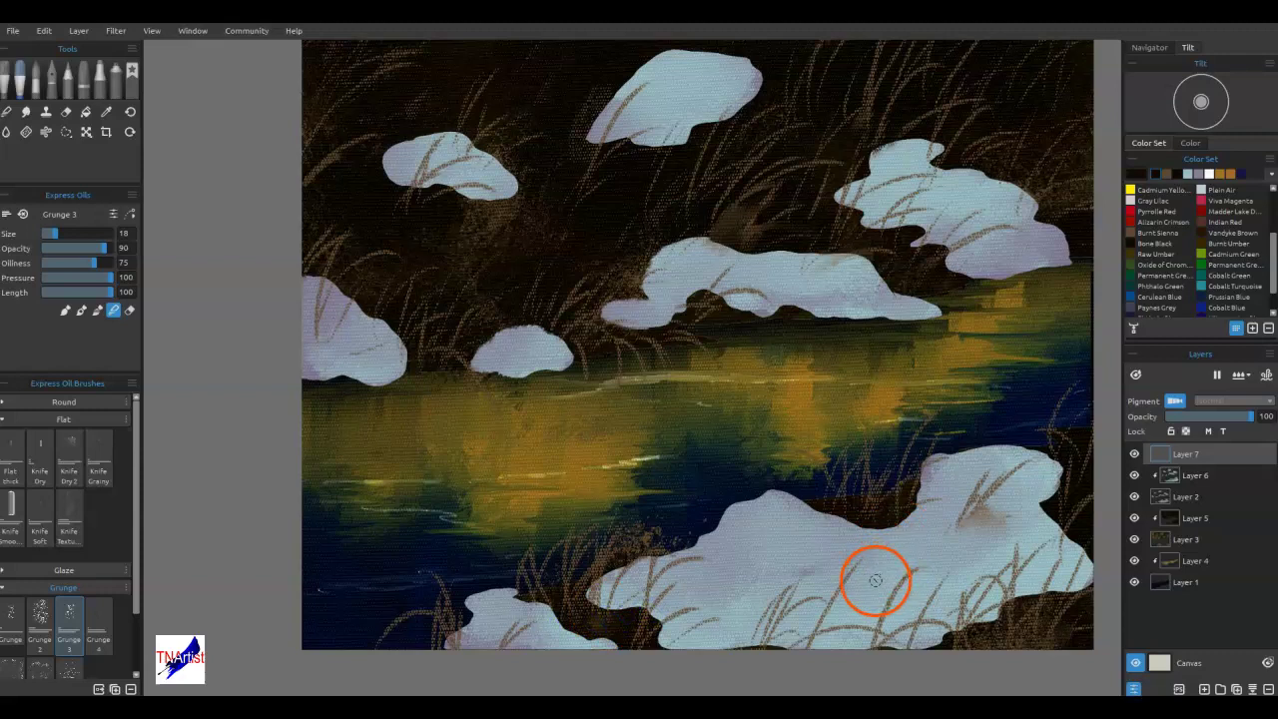
Erase the smudged brown patch above the middle shape and clean the ground below the upper-left shape on Layer 7.
{"action": "key", "text": "e"}
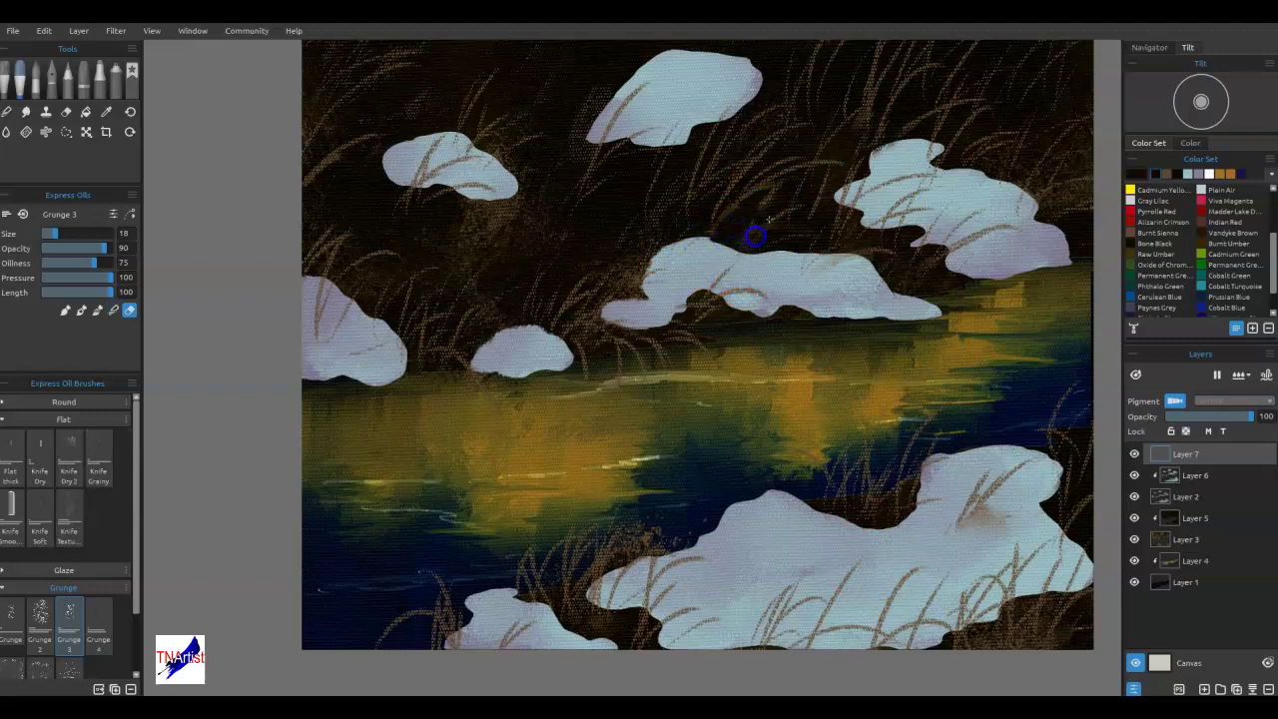
{"action": "left_click_drag", "start_coordinate": [729, 230], "coordinate": [738, 211]}
{"action": "left_click_drag", "start_coordinate": [510, 282], "coordinate": [552, 220]}
Mix a light greyish brown, #90816F, as the paint colour for the grass highlights.
{"action": "left_click", "coordinate": [1198, 174]}
{"action": "left_click", "coordinate": [1166, 174]}
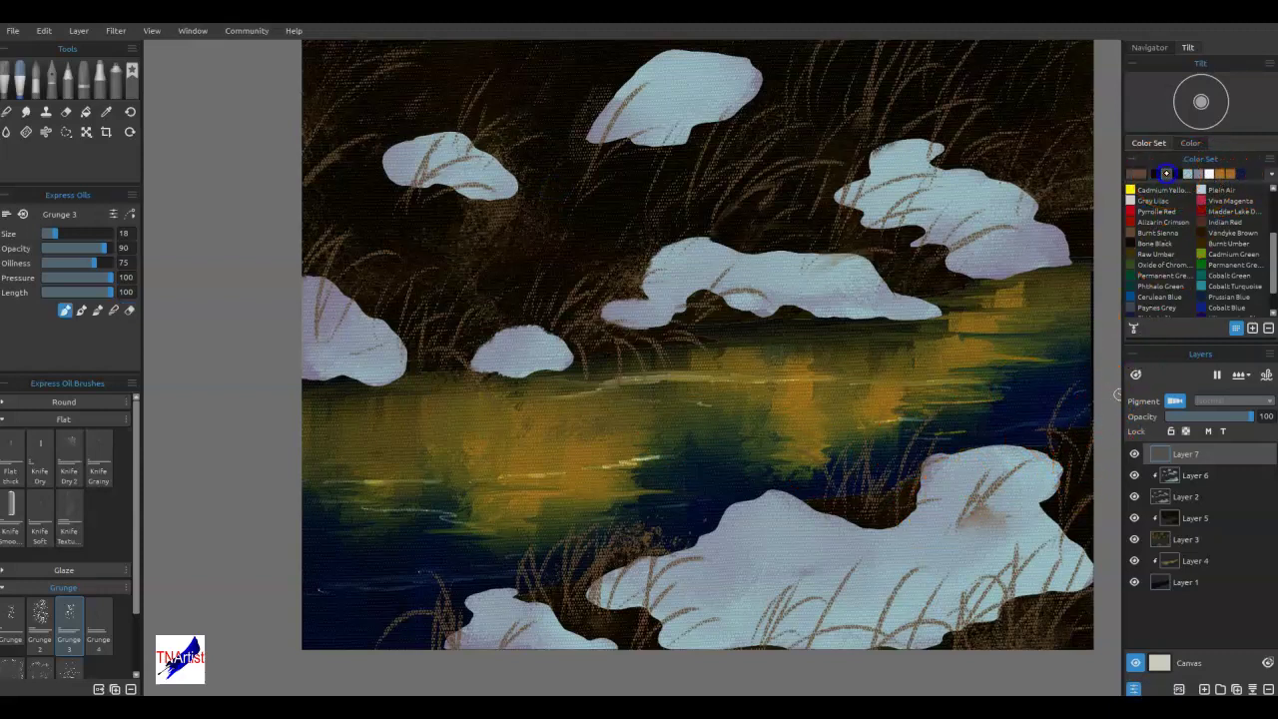
{"action": "double_click", "coordinate": [1141, 174]}
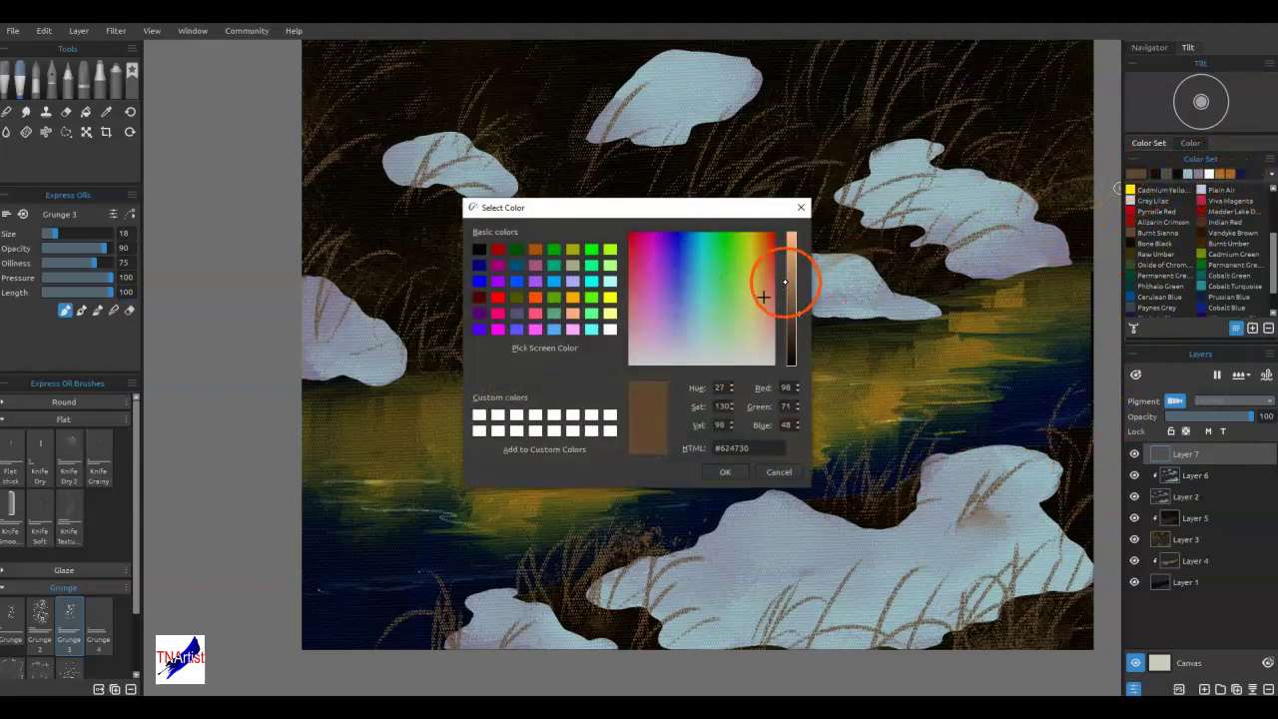
{"action": "left_click", "coordinate": [757, 333]}
{"action": "left_click", "coordinate": [792, 286]}
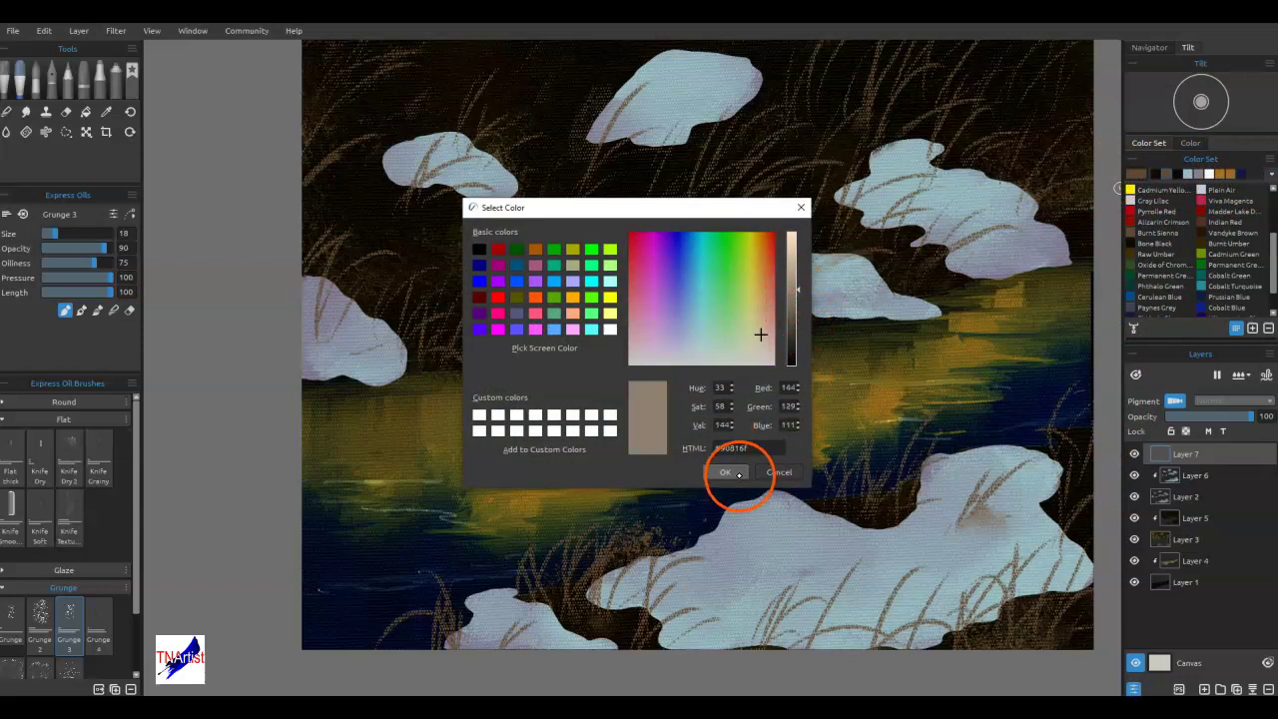
{"action": "left_click", "coordinate": [725, 471]}
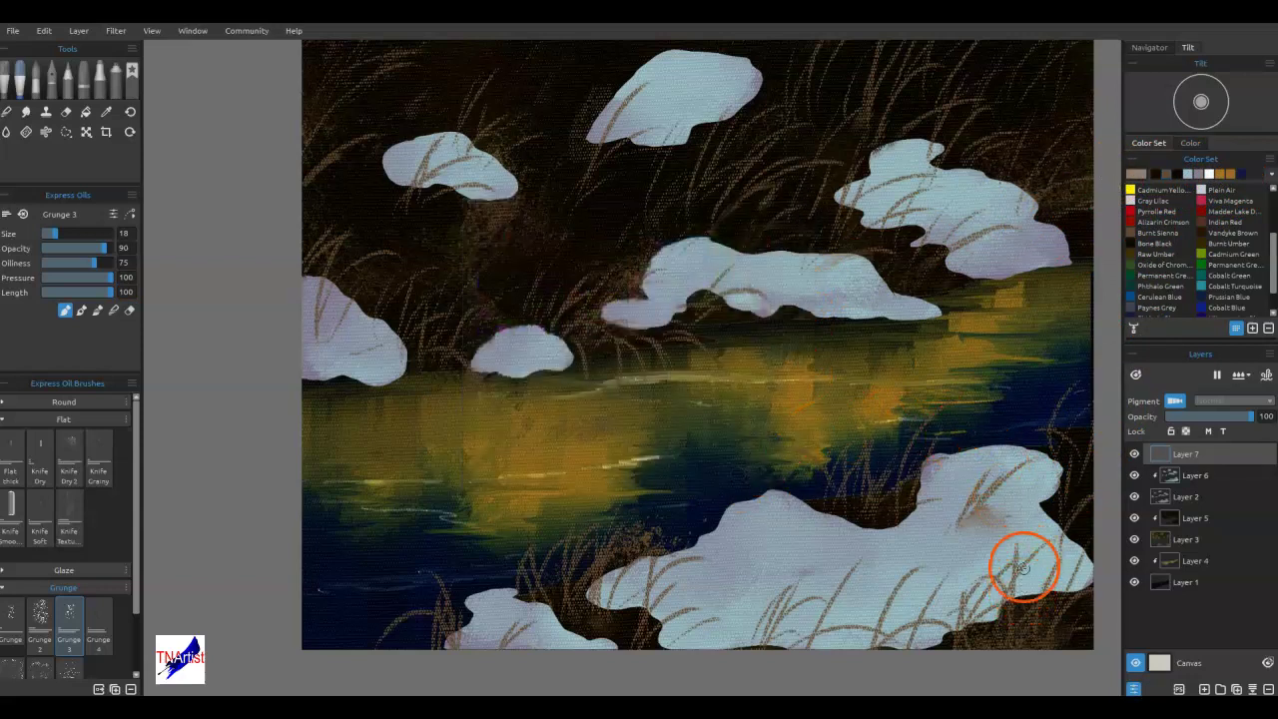
Paint light grass blades around the middle and right upper shapes with the Fountain Square ink pen at size 20.
{"action": "left_click", "coordinate": [60, 85]}
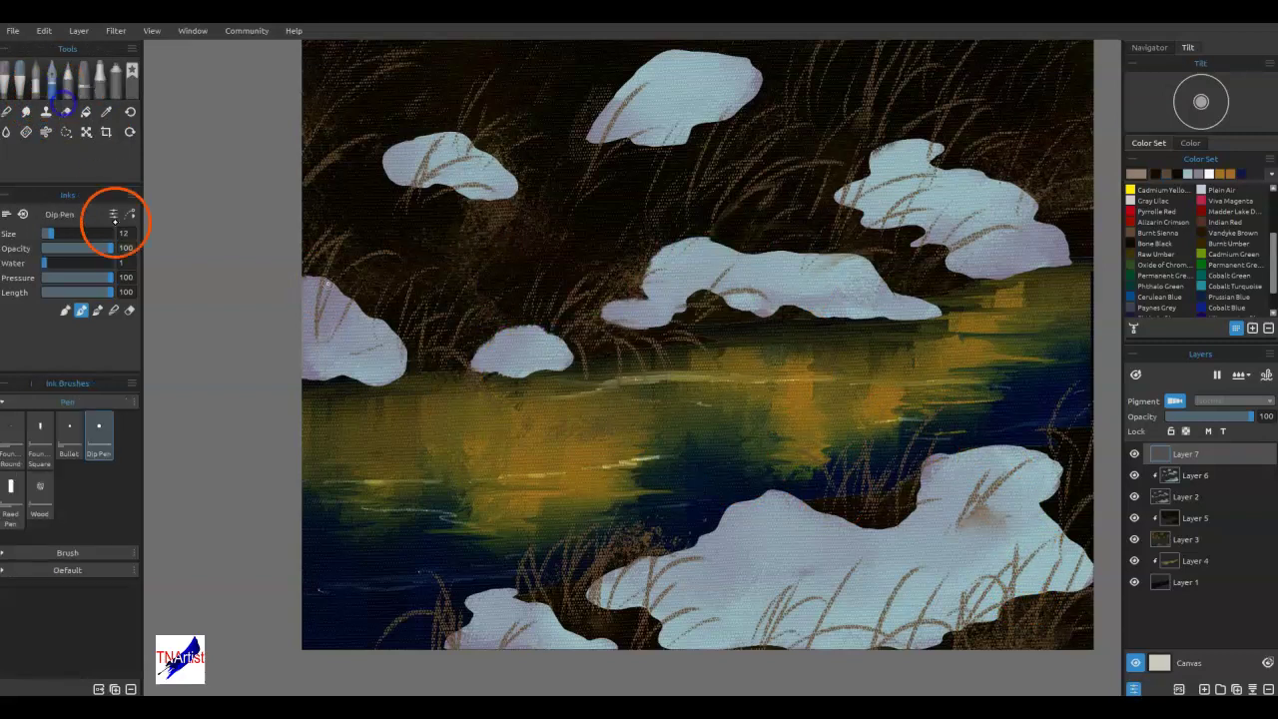
{"action": "left_click", "coordinate": [32, 452]}
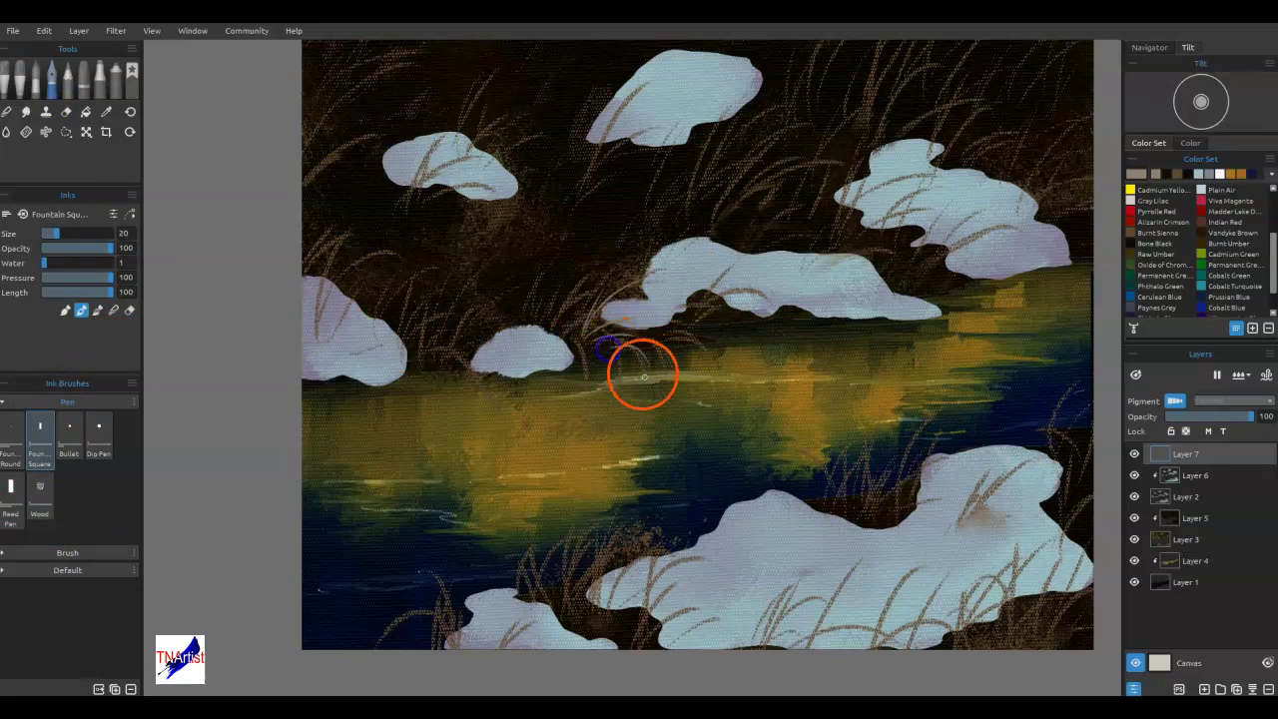
{"action": "left_click_drag", "start_coordinate": [555, 328], "coordinate": [644, 243]}
{"action": "left_click_drag", "start_coordinate": [728, 198], "coordinate": [824, 109]}
{"action": "left_click_drag", "start_coordinate": [748, 169], "coordinate": [783, 153]}
{"action": "left_click_drag", "start_coordinate": [711, 221], "coordinate": [771, 163]}
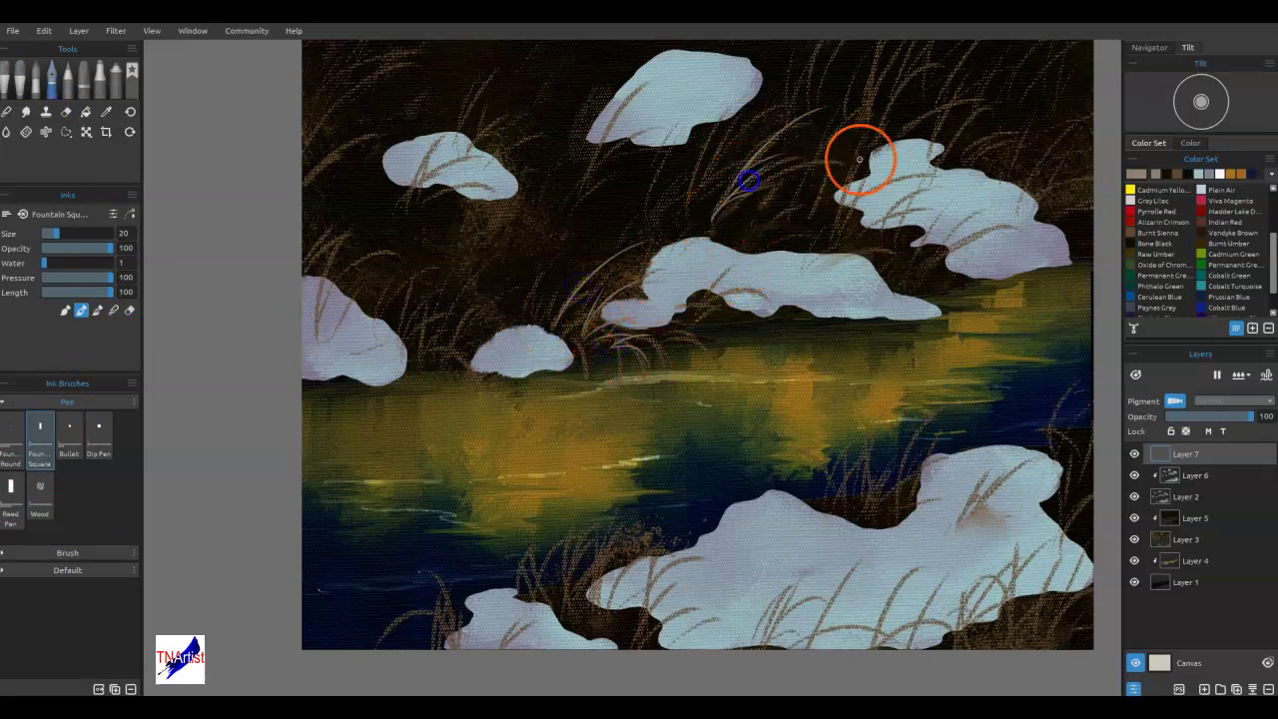
{"action": "left_click_drag", "start_coordinate": [1001, 230], "coordinate": [927, 279]}
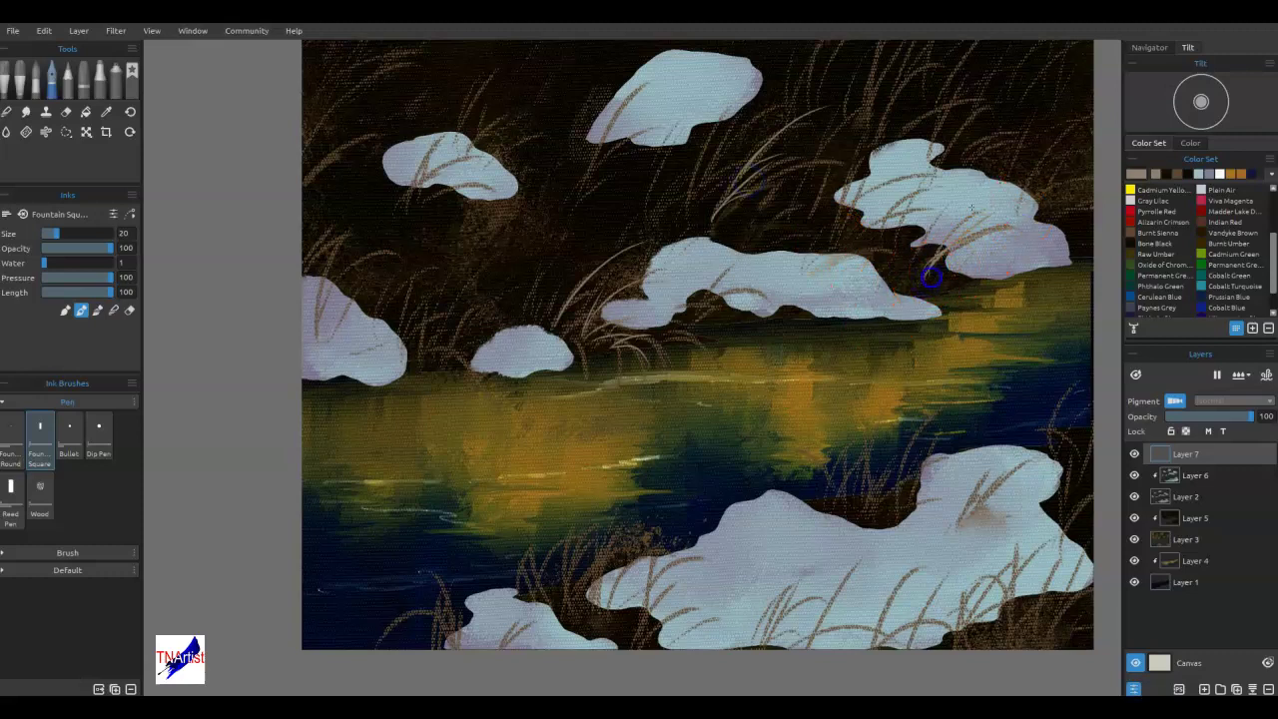
Add light grass blades in the notch of the large lower shape and across its lower right part.
{"action": "mouse_move", "coordinate": [880, 509]}
{"action": "left_mouse_down"}
{"action": "mouse_move", "coordinate": [933, 401]}
{"action": "mouse_move", "coordinate": [998, 385]}
{"action": "mouse_move", "coordinate": [880, 454]}
{"action": "left_mouse_up"}
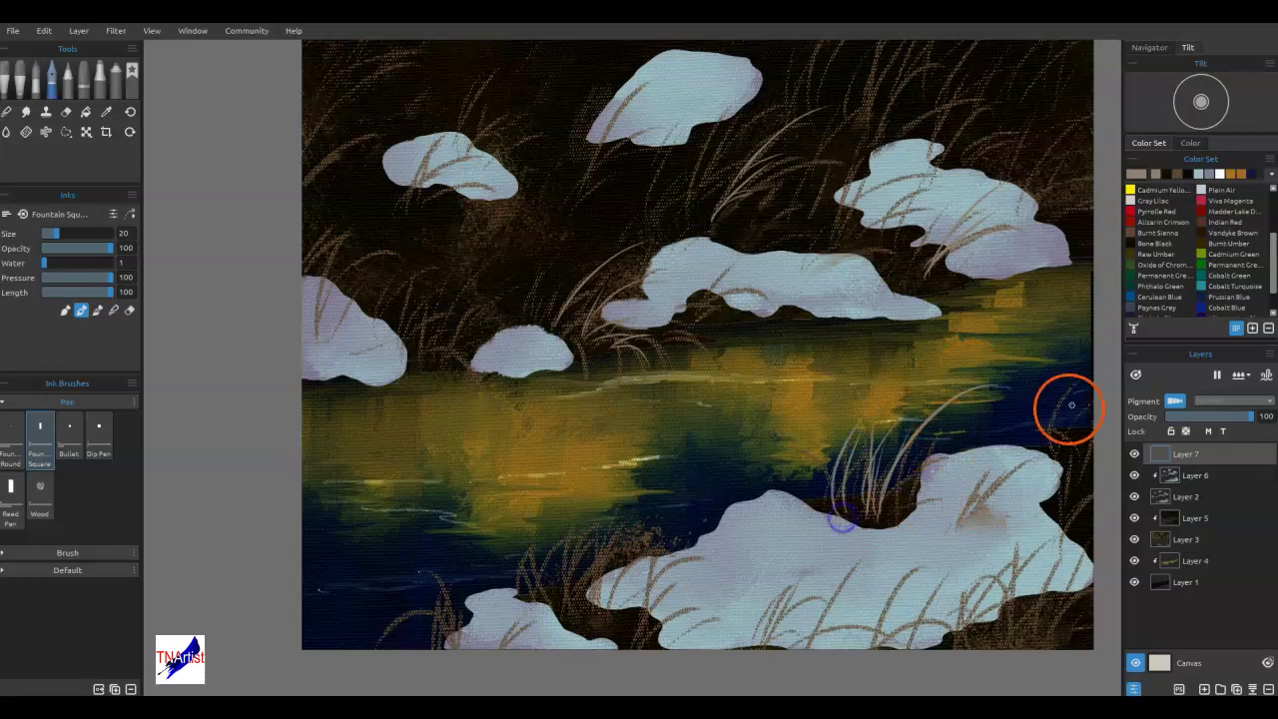
{"action": "left_click_drag", "start_coordinate": [963, 605], "coordinate": [984, 560]}
{"action": "left_click_drag", "start_coordinate": [933, 656], "coordinate": [945, 591]}
{"action": "left_click_drag", "start_coordinate": [950, 582], "coordinate": [1038, 588]}
{"action": "left_click_drag", "start_coordinate": [885, 645], "coordinate": [1017, 524]}
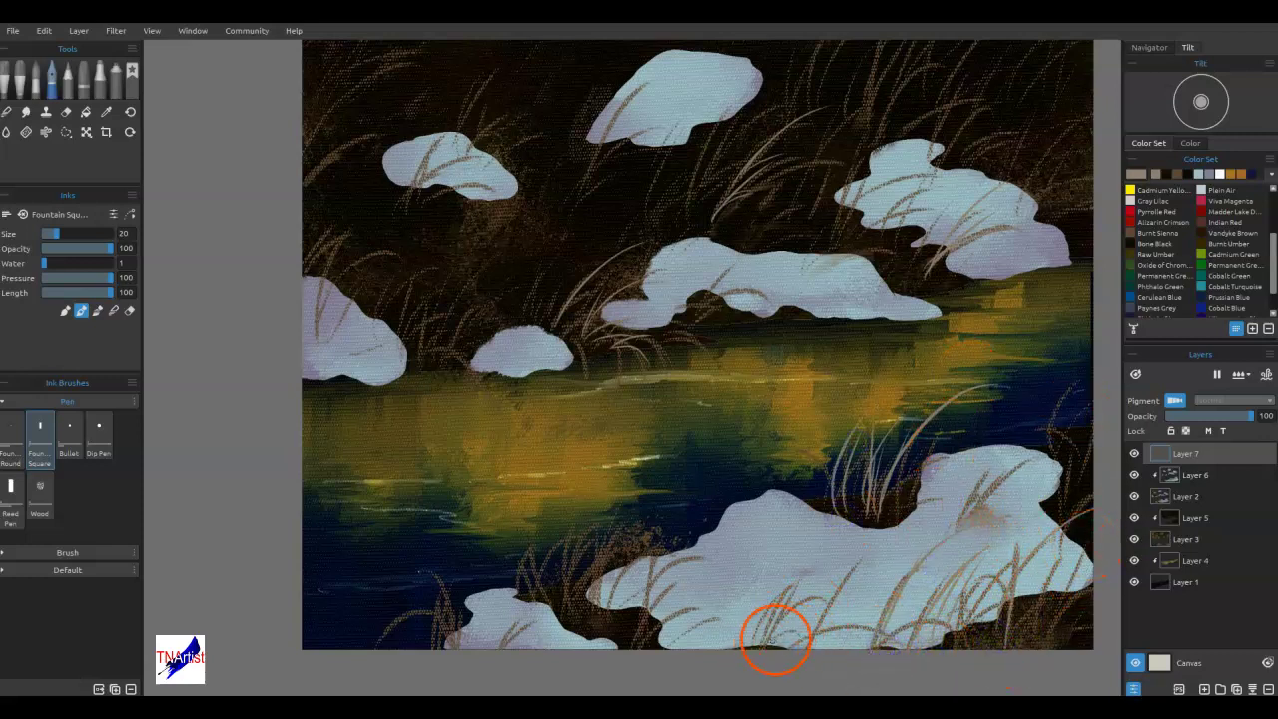
Paint a clump of tall light grass blades between the two lower shapes.
{"action": "left_click_drag", "start_coordinate": [701, 601], "coordinate": [663, 644]}
{"action": "left_click_drag", "start_coordinate": [611, 571], "coordinate": [584, 618]}
{"action": "left_click_drag", "start_coordinate": [640, 540], "coordinate": [585, 617]}
{"action": "left_click_drag", "start_coordinate": [671, 492], "coordinate": [599, 618]}
{"action": "left_click_drag", "start_coordinate": [589, 559], "coordinate": [573, 617]}
{"action": "left_click_drag", "start_coordinate": [557, 520], "coordinate": [563, 586]}
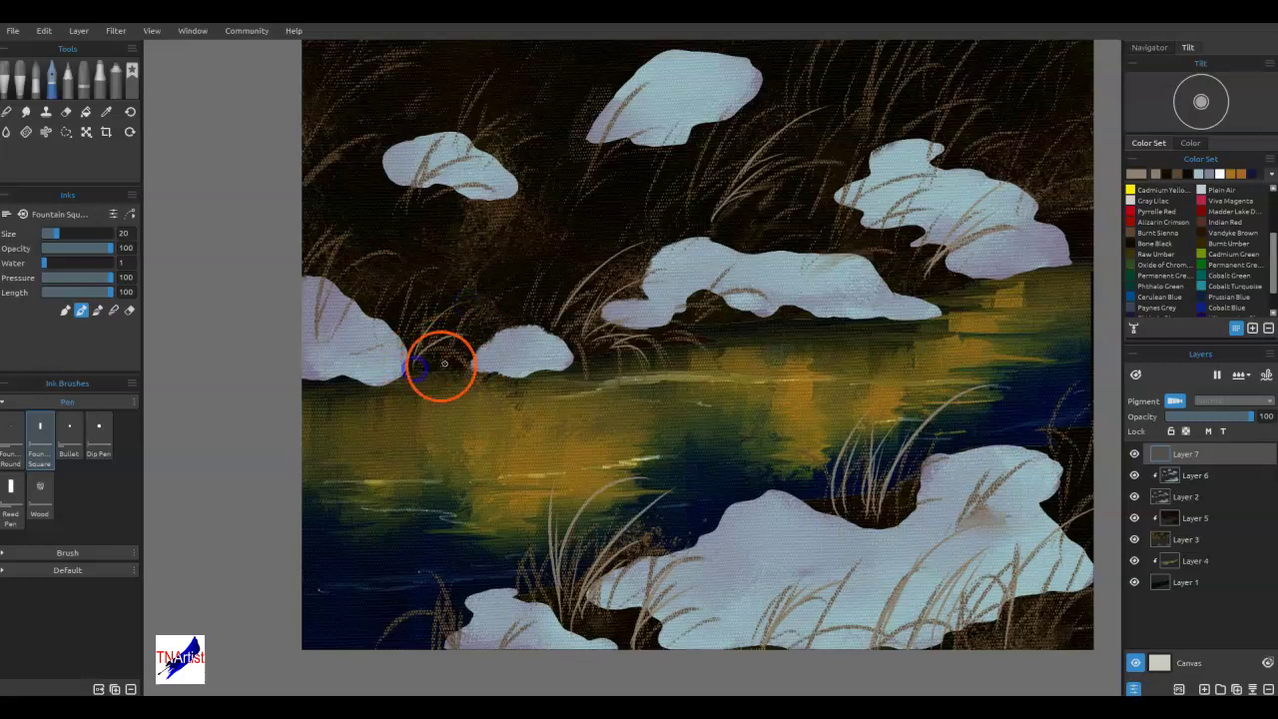
Paint light grass blades between the left-edge shape and the small oval shape, and above the left-edge shape.
{"action": "left_click_drag", "start_coordinate": [434, 364], "coordinate": [480, 320]}
{"action": "mouse_move", "coordinate": [433, 362]}
{"action": "left_mouse_down"}
{"action": "mouse_move", "coordinate": [446, 358]}
{"action": "mouse_move", "coordinate": [446, 280]}
{"action": "left_mouse_up"}
{"action": "mouse_move", "coordinate": [369, 315]}
{"action": "left_mouse_down"}
{"action": "mouse_move", "coordinate": [420, 262]}
{"action": "mouse_move", "coordinate": [455, 269]}
{"action": "left_mouse_up"}
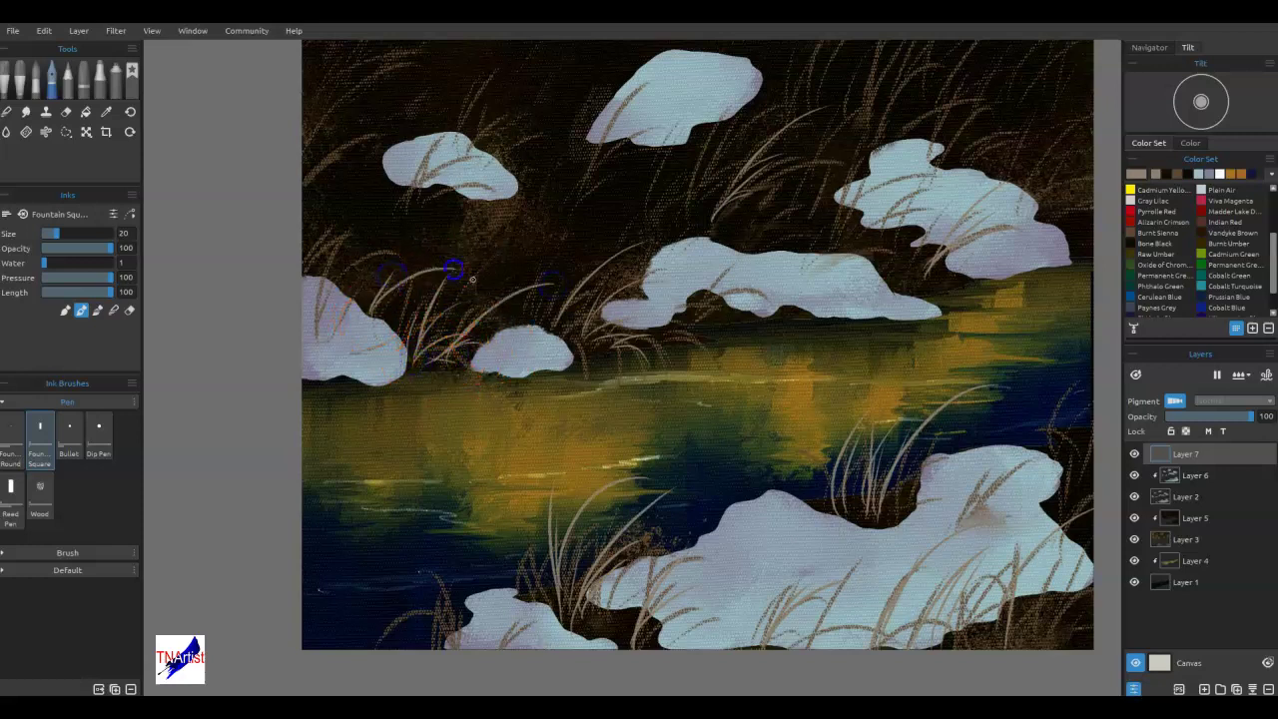
{"action": "mouse_move", "coordinate": [334, 287]}
{"action": "left_mouse_down"}
{"action": "mouse_move", "coordinate": [381, 252]}
{"action": "mouse_move", "coordinate": [352, 232]}
{"action": "left_mouse_up"}
{"action": "left_click", "coordinate": [341, 326]}
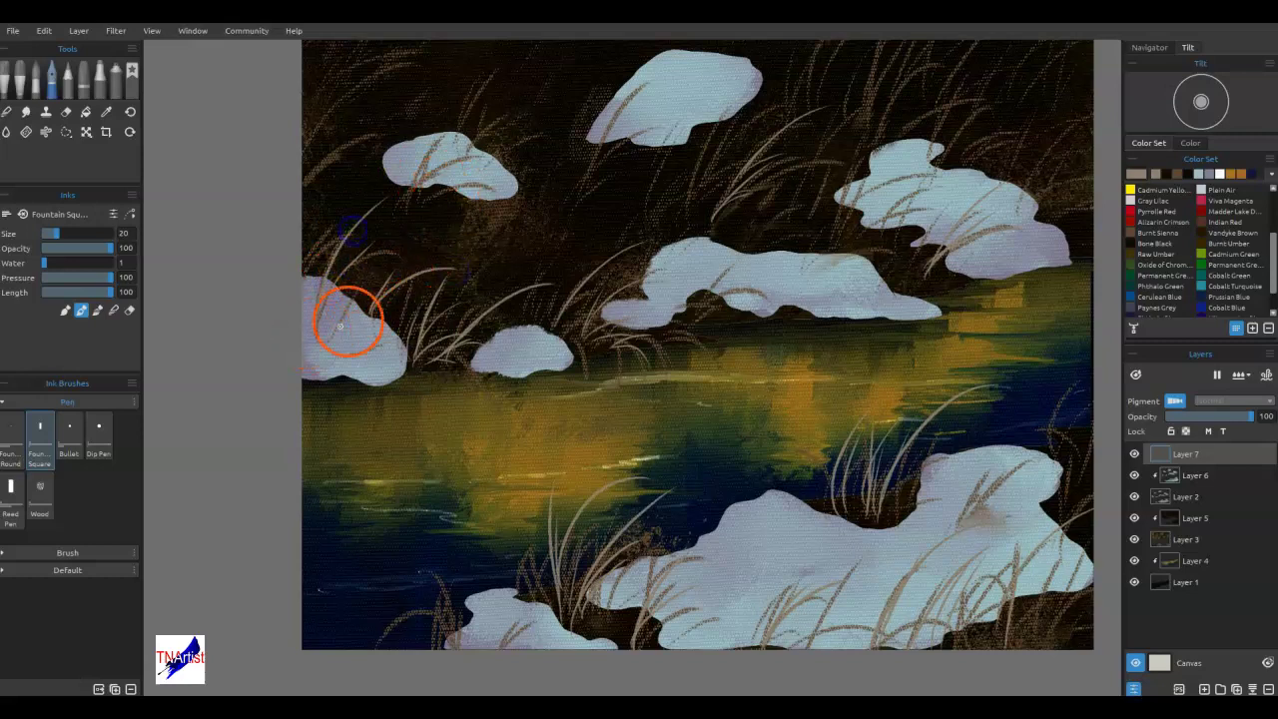
Add light grass blades beside the topmost shape, along the upper-left canvas edge and above the upper-right shape.
{"action": "left_click_drag", "start_coordinate": [585, 192], "coordinate": [643, 76]}
{"action": "left_click", "coordinate": [306, 168]}
{"action": "left_click_drag", "start_coordinate": [305, 188], "coordinate": [396, 122]}
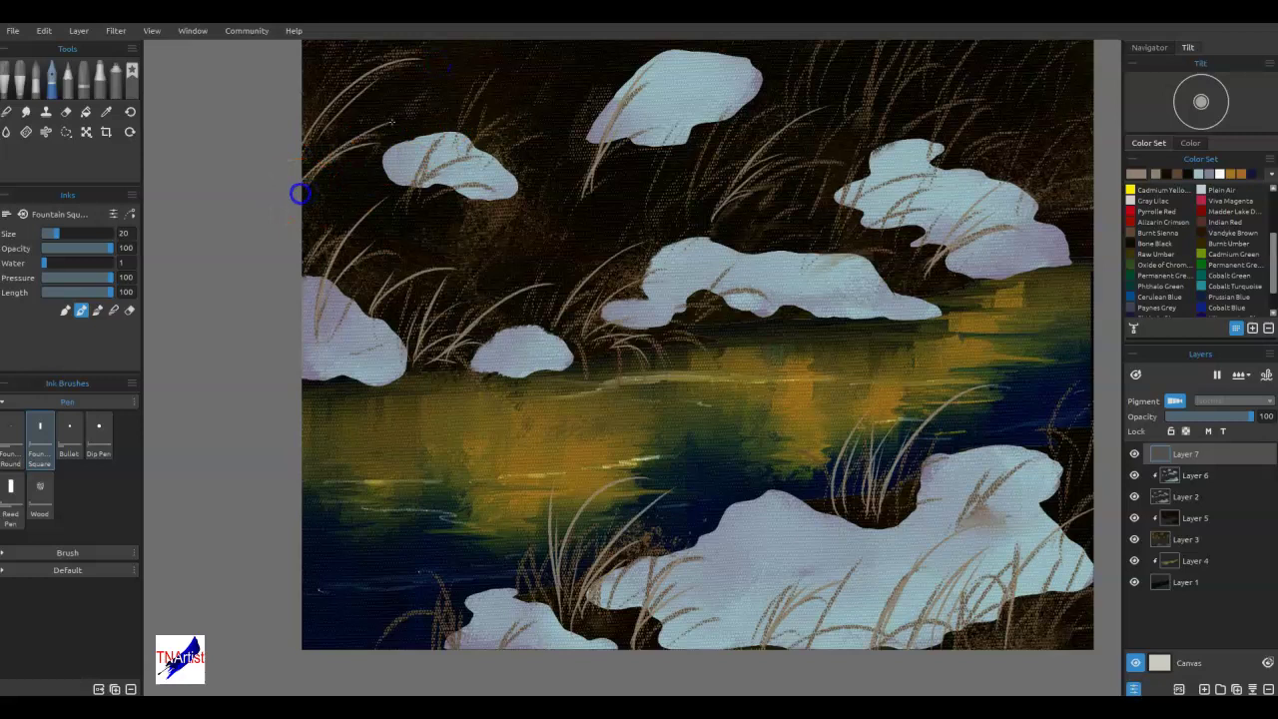
{"action": "left_click_drag", "start_coordinate": [959, 176], "coordinate": [1042, 117]}
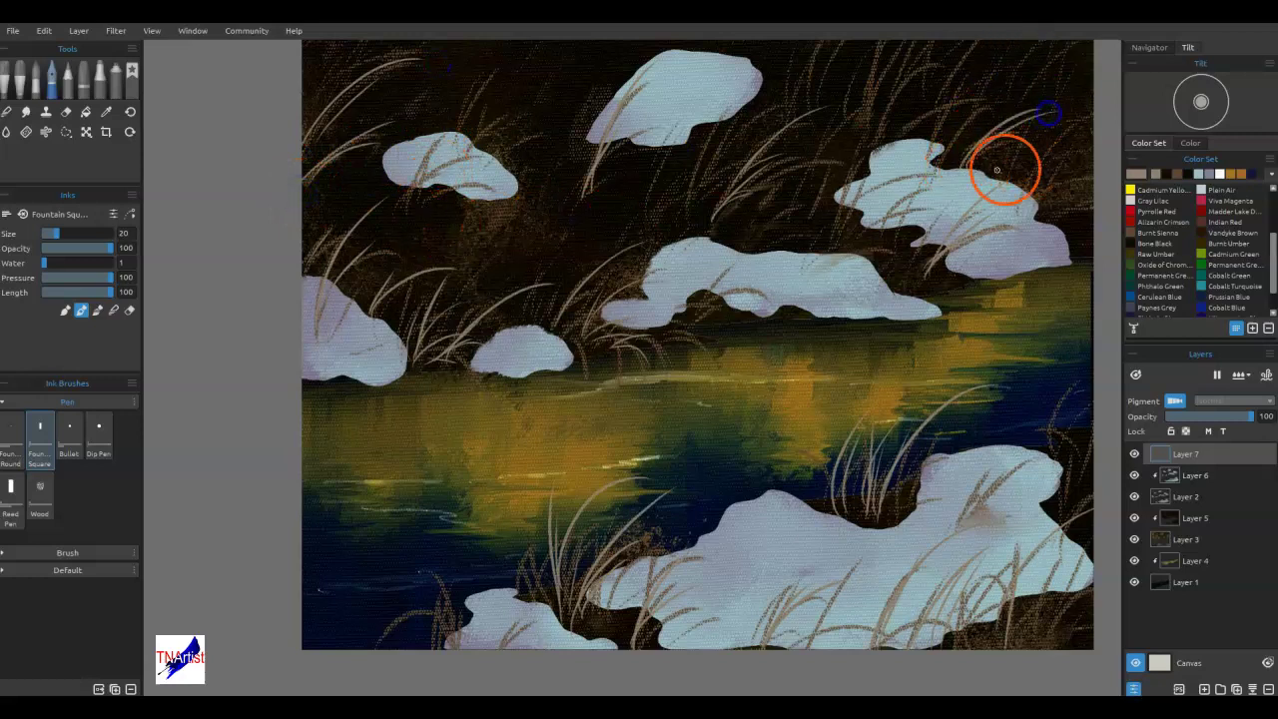
Add light grass blades around the upper-right shape, above the middle shape and in the dark centre of the upper bank.
{"action": "mouse_move", "coordinate": [876, 132]}
{"action": "left_mouse_down"}
{"action": "mouse_move", "coordinate": [939, 56]}
{"action": "mouse_move", "coordinate": [967, 96]}
{"action": "left_mouse_up"}
{"action": "left_click_drag", "start_coordinate": [860, 156], "coordinate": [906, 72]}
{"action": "left_click", "coordinate": [871, 261]}
{"action": "left_click_drag", "start_coordinate": [871, 260], "coordinate": [961, 183]}
{"action": "mouse_move", "coordinate": [802, 251]}
{"action": "left_mouse_down"}
{"action": "mouse_move", "coordinate": [875, 209]}
{"action": "mouse_move", "coordinate": [825, 204]}
{"action": "mouse_move", "coordinate": [851, 187]}
{"action": "left_mouse_up"}
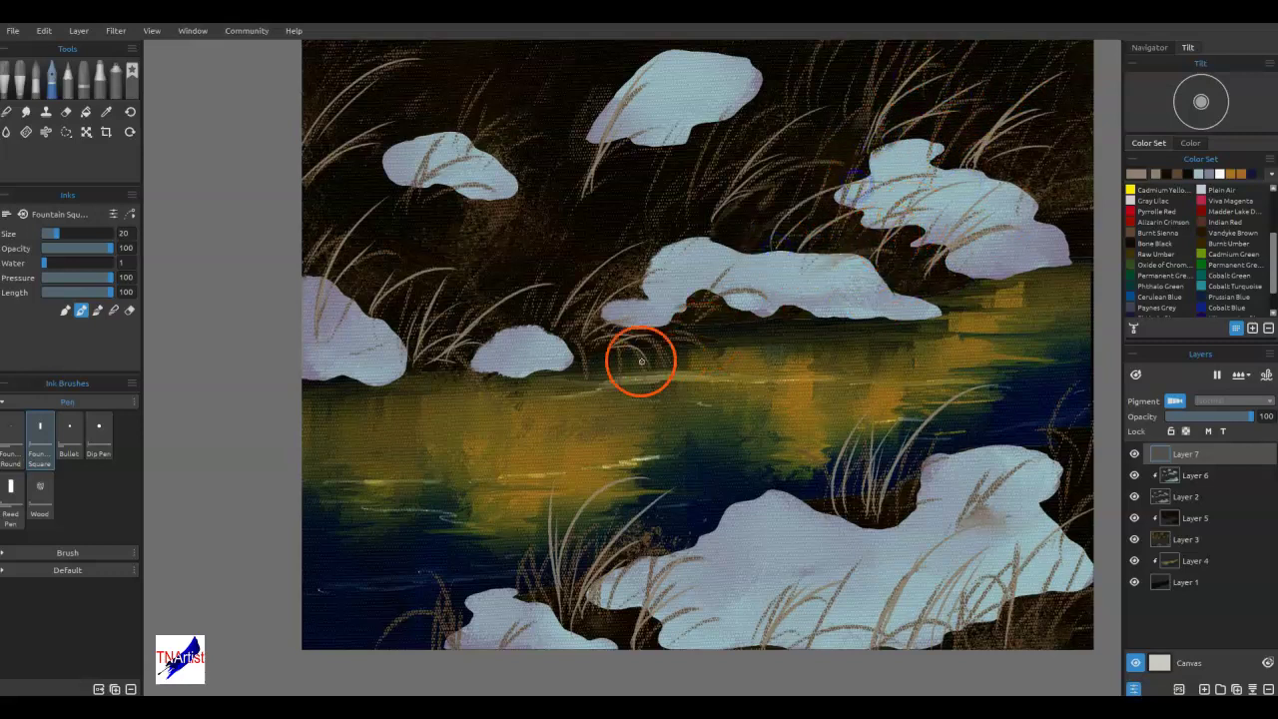
{"action": "left_click_drag", "start_coordinate": [552, 261], "coordinate": [592, 224]}
{"action": "left_click_drag", "start_coordinate": [524, 272], "coordinate": [587, 188]}
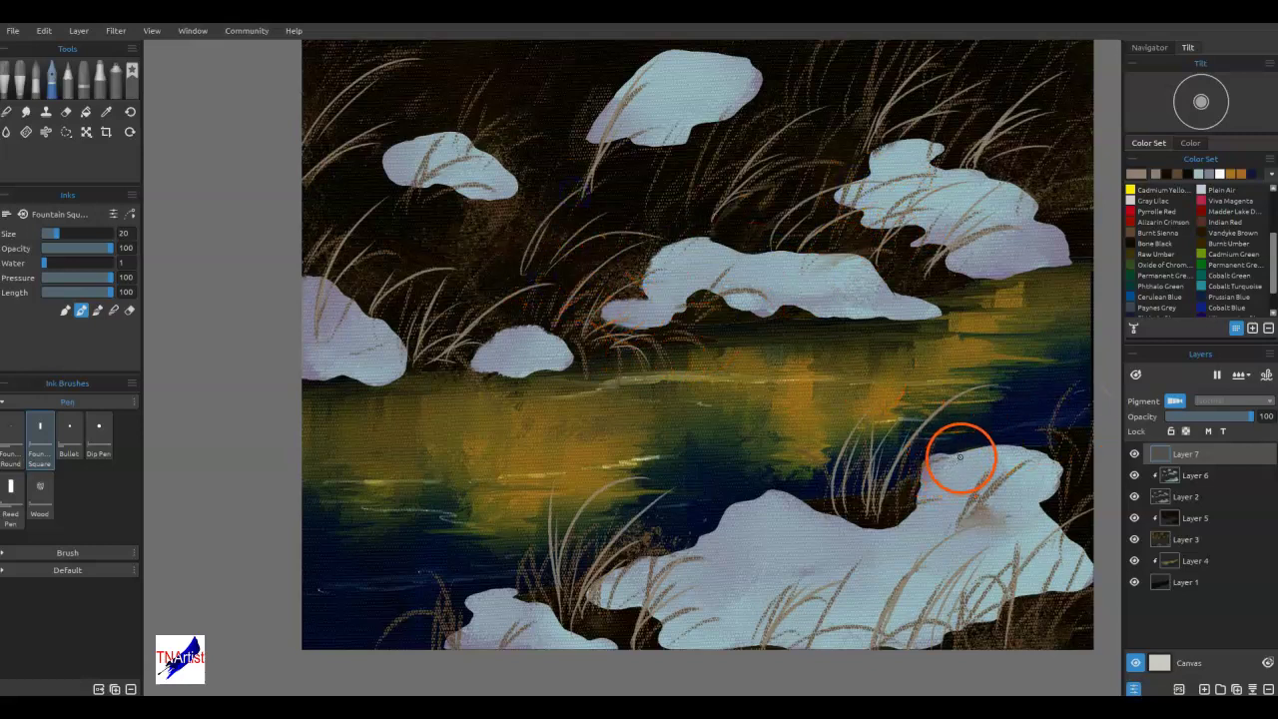
Soften the bases of the light grass blades on the upper bank with the Fountain Square blender.
{"action": "left_click_drag", "start_coordinate": [516, 317], "coordinate": [522, 277]}
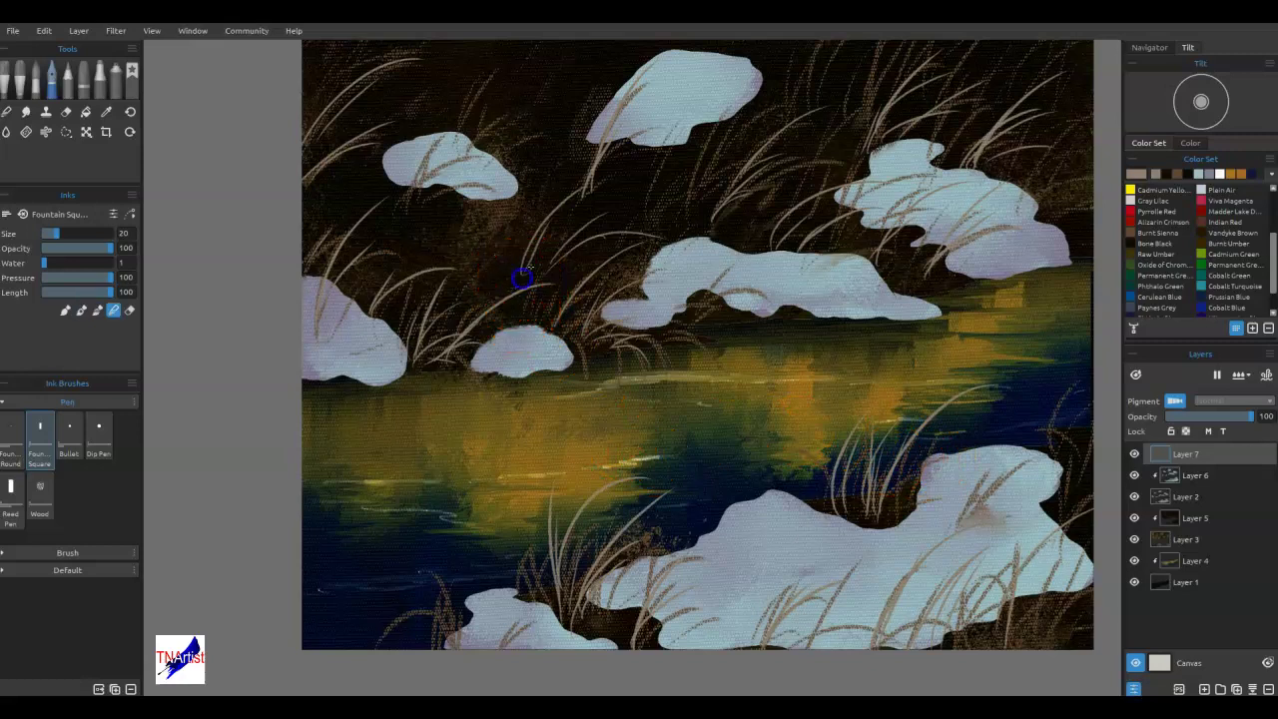
{"action": "left_click_drag", "start_coordinate": [586, 178], "coordinate": [584, 193]}
{"action": "left_click_drag", "start_coordinate": [394, 223], "coordinate": [395, 222]}
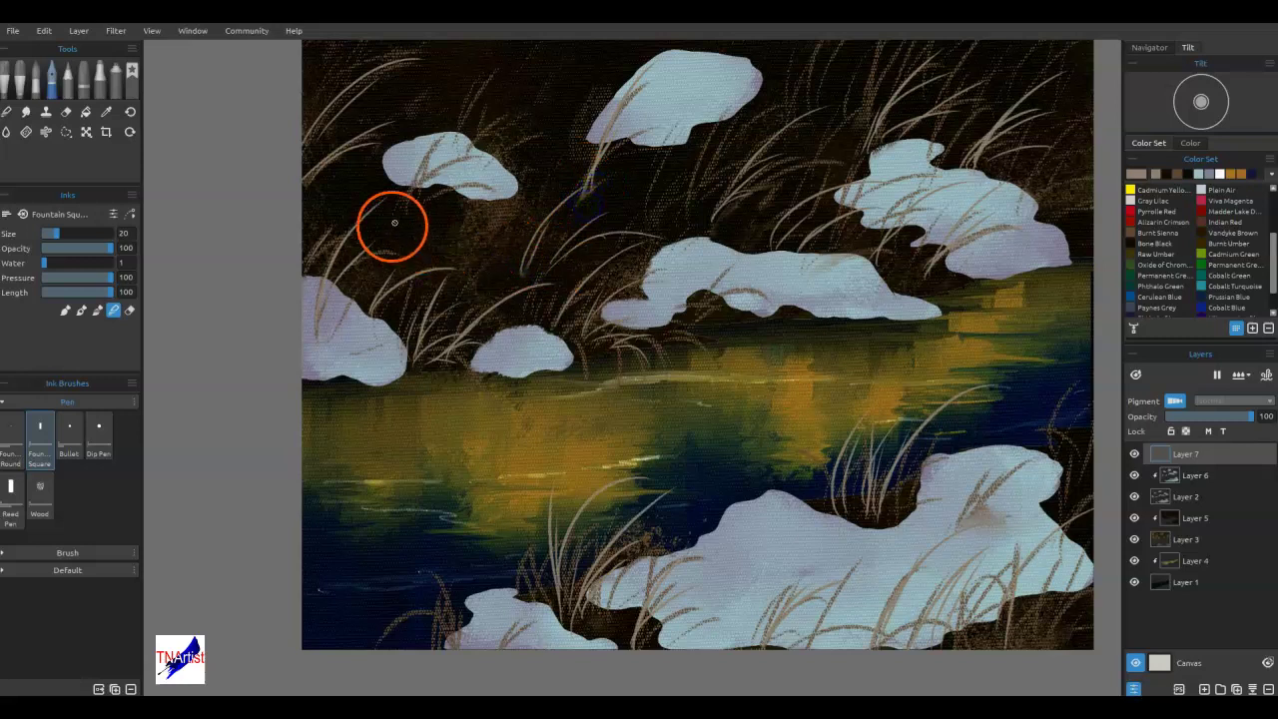
{"action": "left_click_drag", "start_coordinate": [337, 339], "coordinate": [362, 345]}
{"action": "left_click_drag", "start_coordinate": [907, 262], "coordinate": [933, 277]}
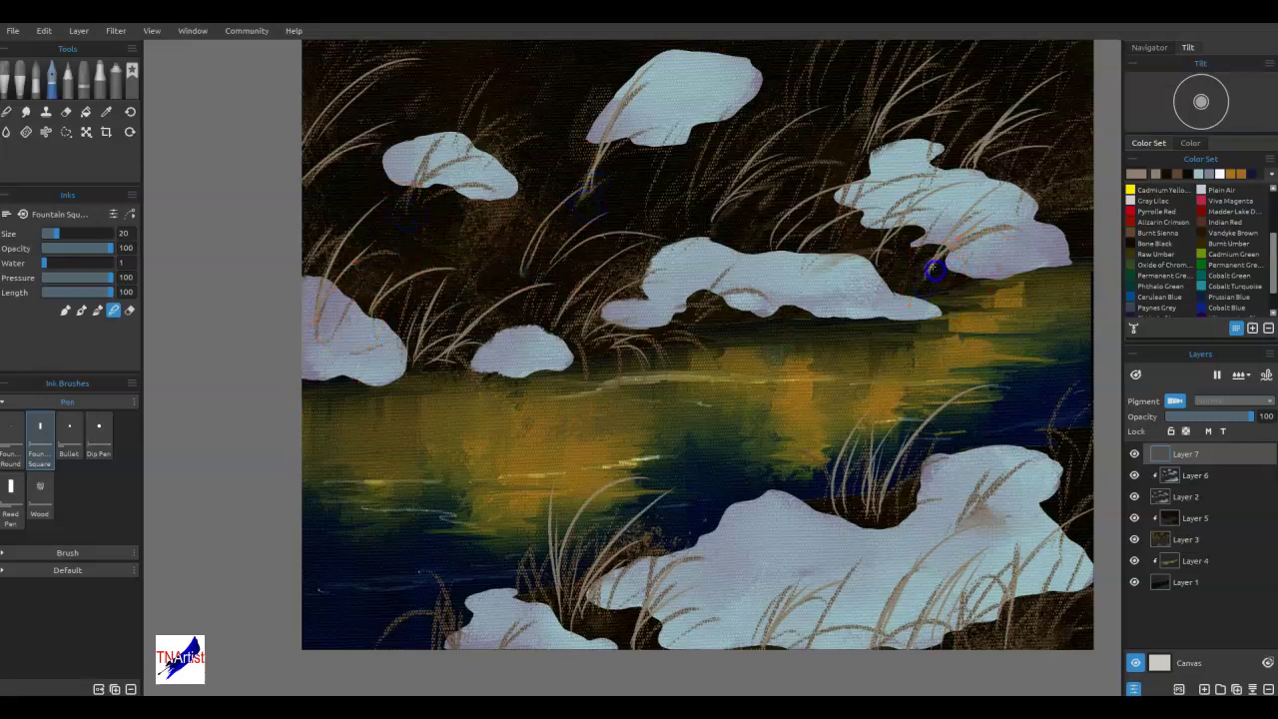
Soften the light grass bases beside the lower shapes and over the left-edge shape with the Fountain Square blender.
{"action": "left_click_drag", "start_coordinate": [945, 437], "coordinate": [945, 436]}
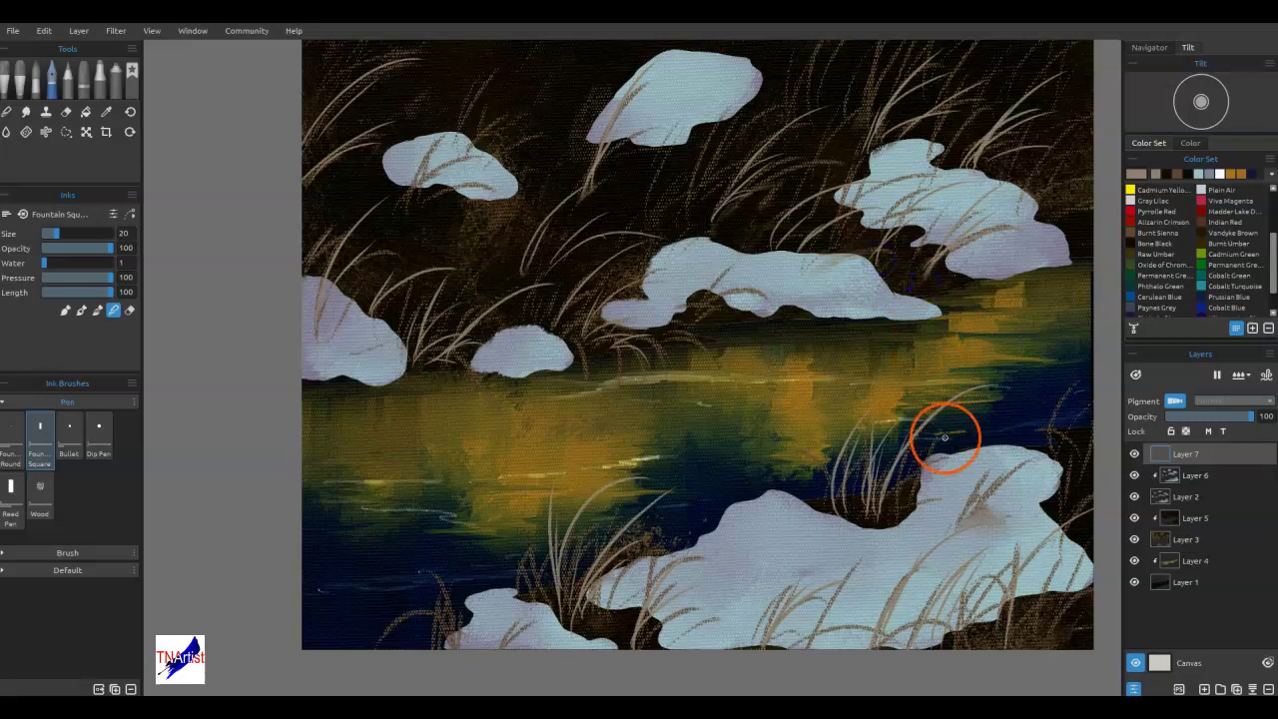
{"action": "left_click_drag", "start_coordinate": [864, 500], "coordinate": [875, 526]}
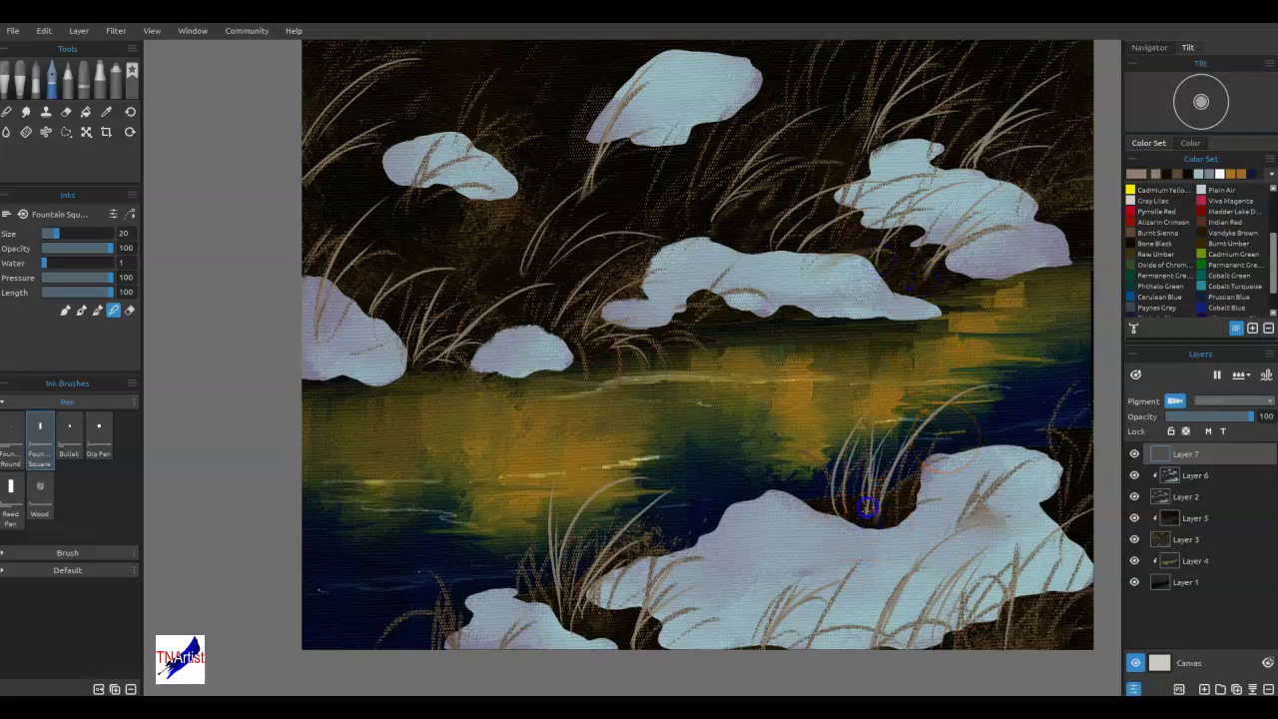
{"action": "left_click_drag", "start_coordinate": [575, 619], "coordinate": [576, 620]}
{"action": "left_click_drag", "start_coordinate": [453, 624], "coordinate": [449, 610]}
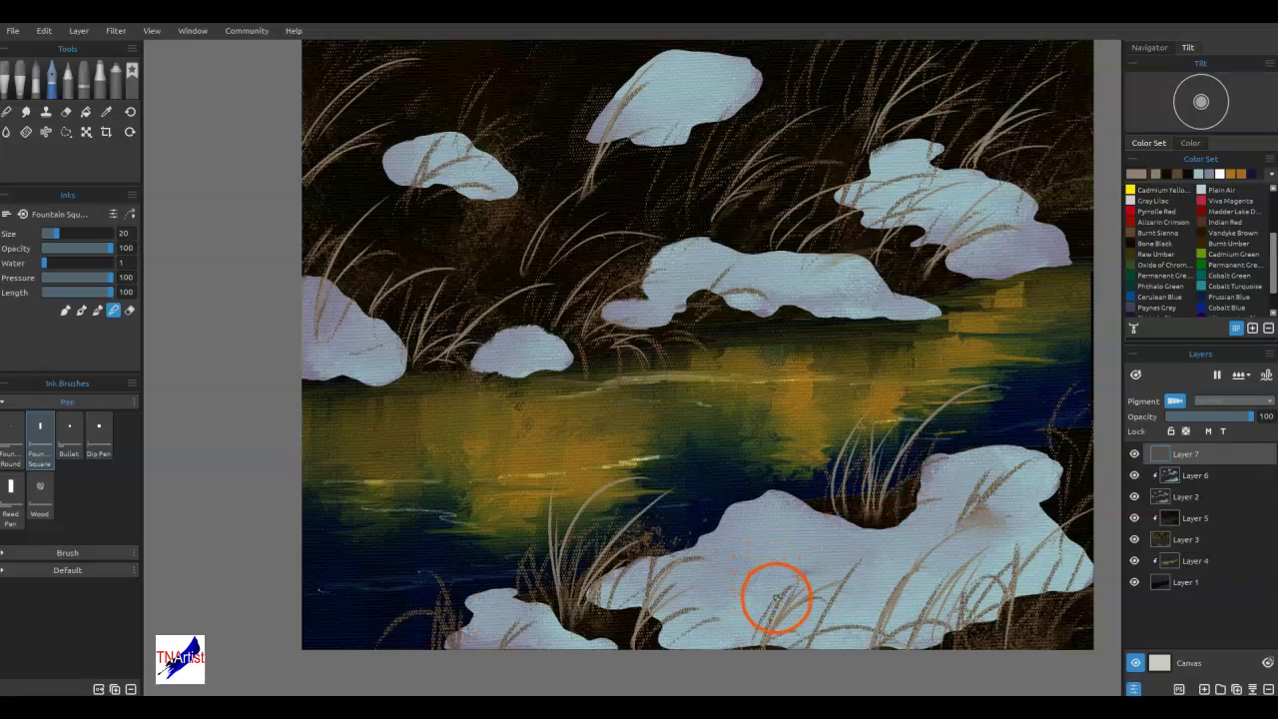
{"action": "left_click_drag", "start_coordinate": [333, 341], "coordinate": [384, 260]}
{"action": "left_click_drag", "start_coordinate": [353, 309], "coordinate": [396, 245]}
{"action": "left_click_drag", "start_coordinate": [340, 331], "coordinate": [347, 326]}
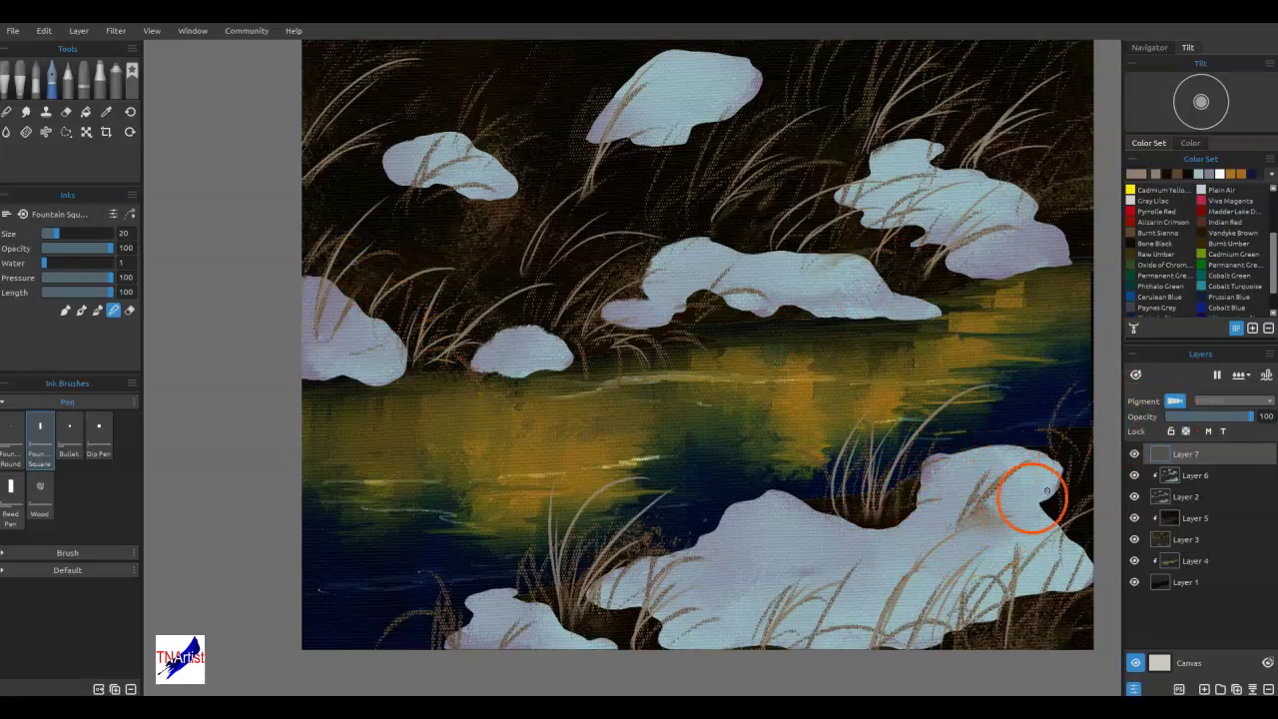
Activate Layer 6, choose a light blue-grey colour and set up the Knife Smooth 2 Express Oils brush.
{"action": "left_click", "coordinate": [1174, 480], "text": "ctrl"}
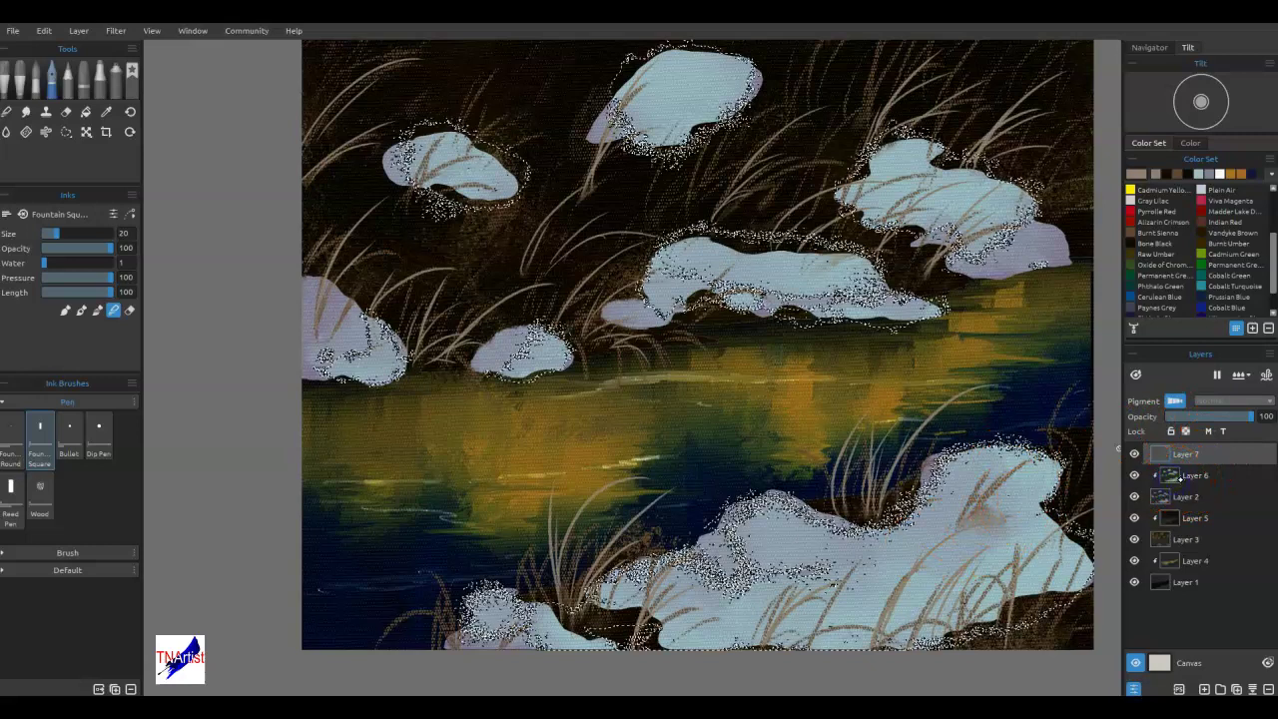
{"action": "left_click", "coordinate": [1196, 476]}
{"action": "key", "text": "ctrl+d"}
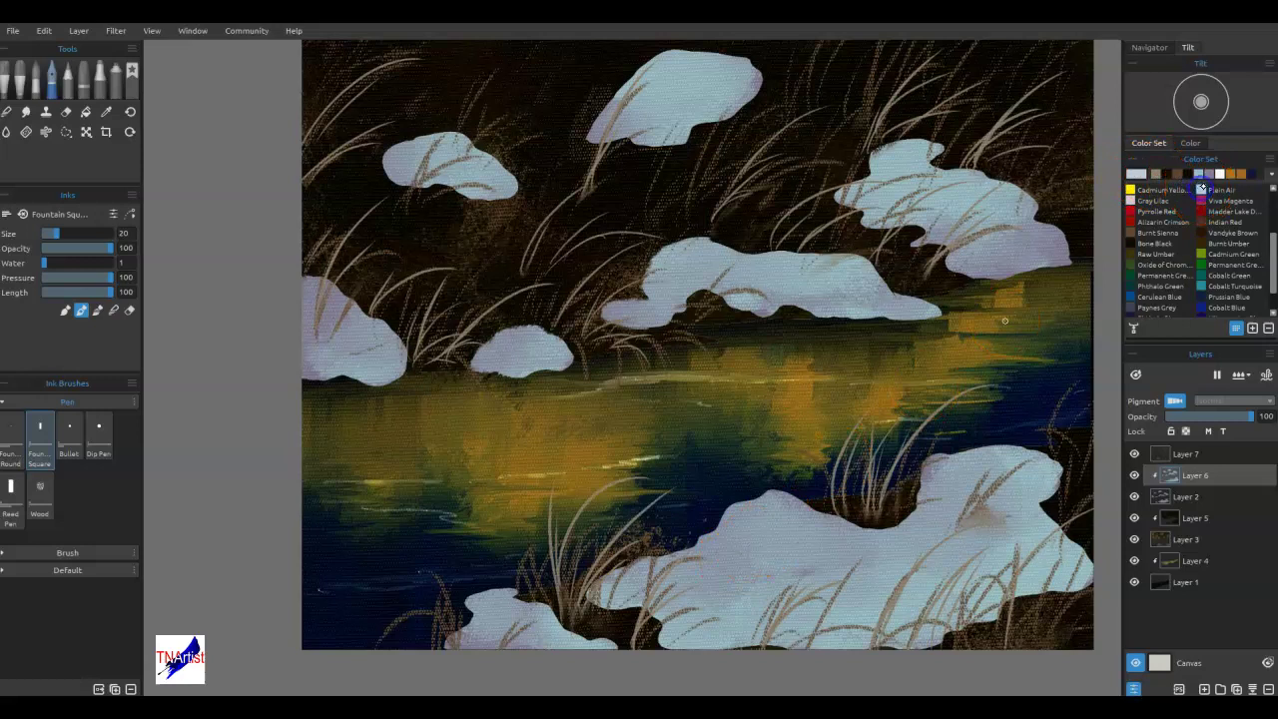
{"action": "double_click", "coordinate": [1139, 174]}
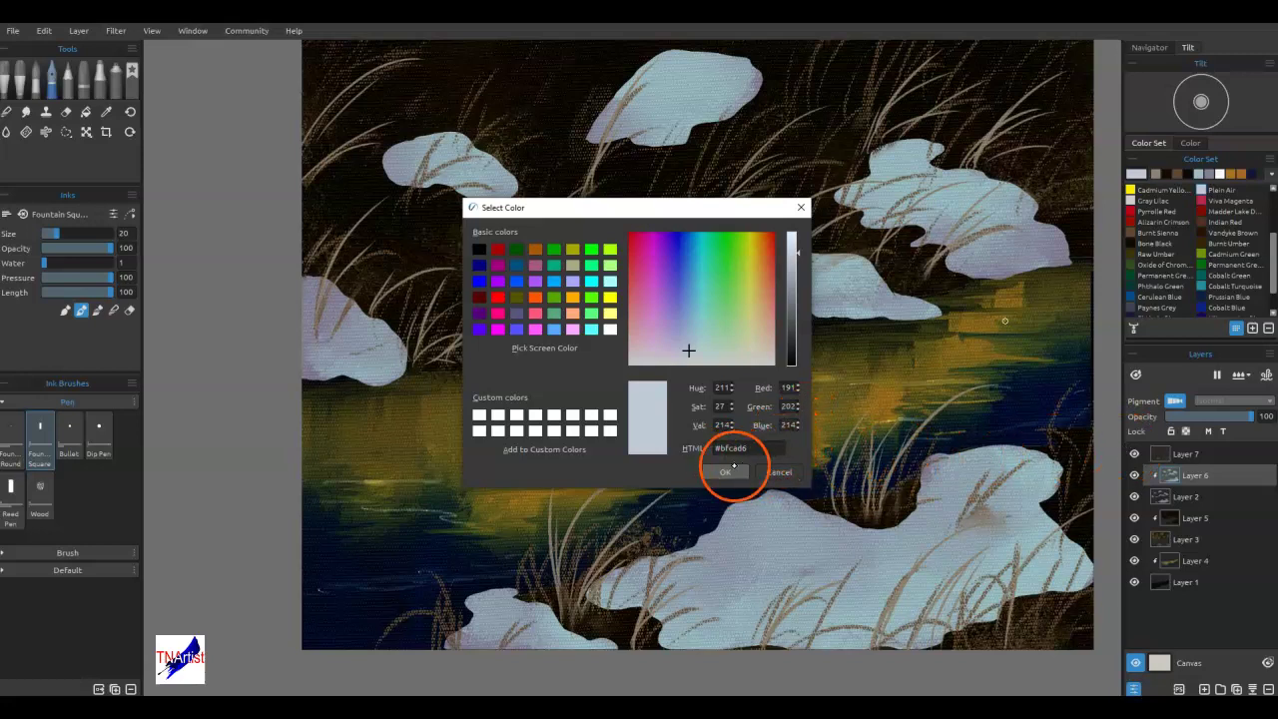
{"action": "left_click", "coordinate": [725, 470]}
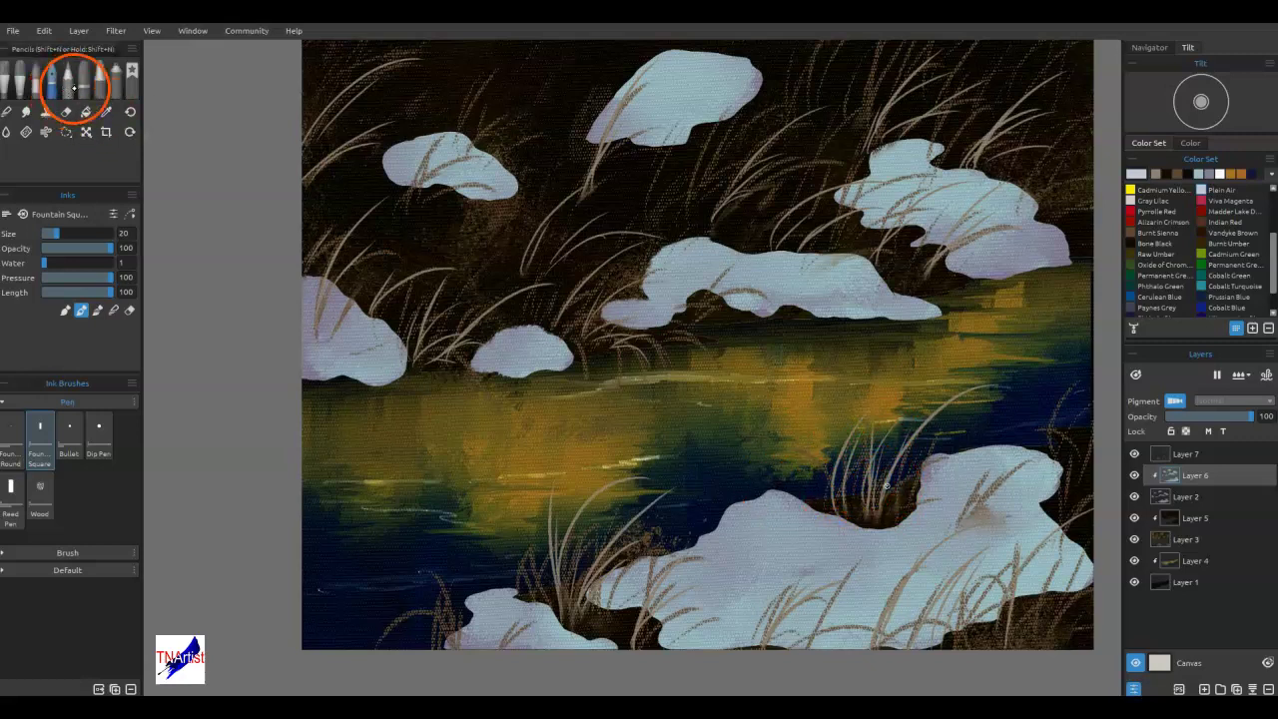
{"action": "left_click", "coordinate": [24, 84]}
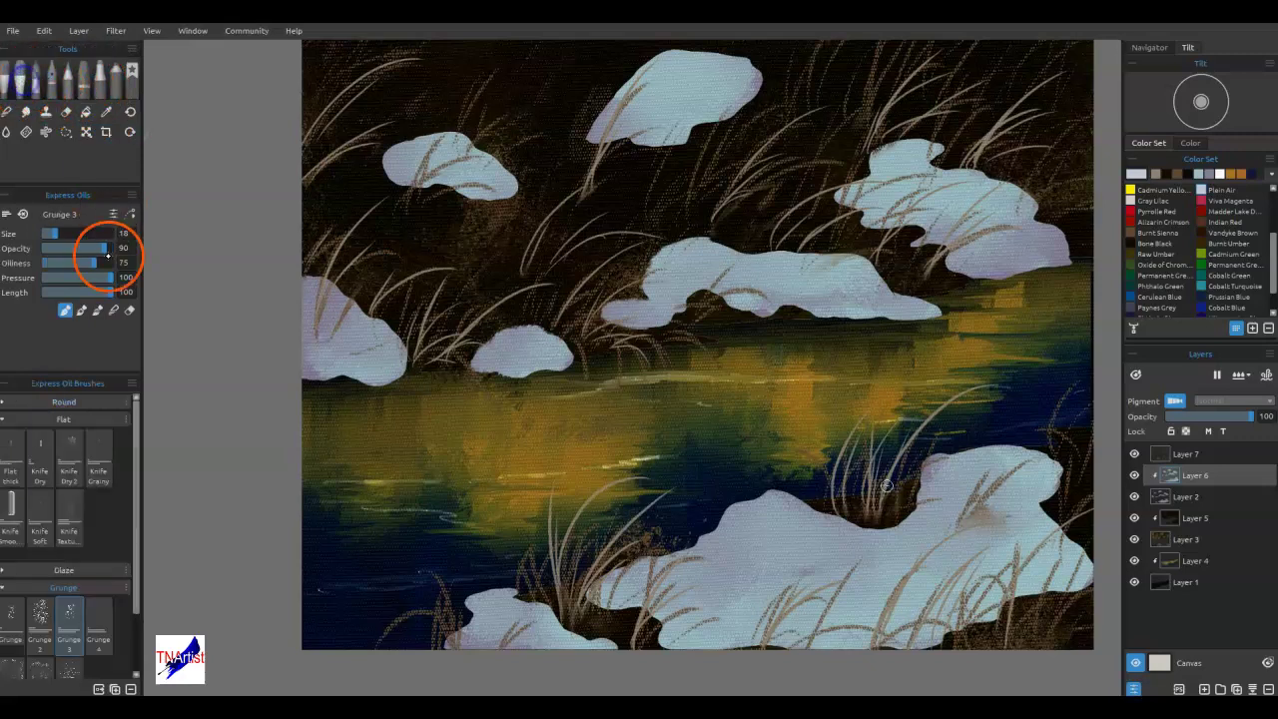
{"action": "left_click", "coordinate": [29, 516]}
Paint light highlights on the crest and left end of the large lower shape and on the bottom-left shape.
{"action": "left_click_drag", "start_coordinate": [742, 523], "coordinate": [805, 523]}
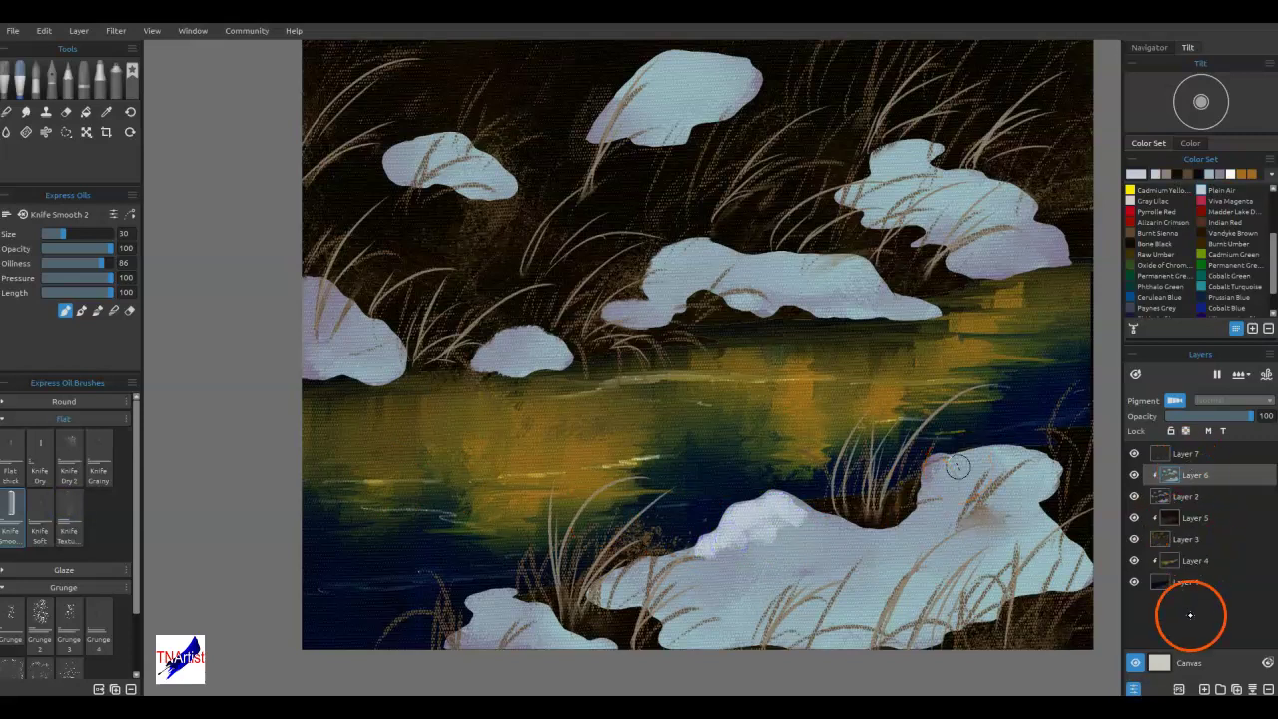
{"action": "left_click_drag", "start_coordinate": [975, 461], "coordinate": [959, 488]}
{"action": "mouse_move", "coordinate": [896, 535]}
{"action": "left_mouse_down"}
{"action": "mouse_move", "coordinate": [823, 536]}
{"action": "mouse_move", "coordinate": [1021, 501]}
{"action": "mouse_move", "coordinate": [904, 555]}
{"action": "mouse_move", "coordinate": [873, 591]}
{"action": "mouse_move", "coordinate": [608, 596]}
{"action": "left_mouse_up"}
{"action": "mouse_move", "coordinate": [496, 619]}
{"action": "left_mouse_down"}
{"action": "mouse_move", "coordinate": [478, 623]}
{"action": "mouse_move", "coordinate": [509, 597]}
{"action": "mouse_move", "coordinate": [499, 641]}
{"action": "left_mouse_up"}
Brush light highlights onto the middle, topmost, upper-right, upper-left, small rounded and left-edge shapes.
{"action": "mouse_move", "coordinate": [685, 256]}
{"action": "left_mouse_down"}
{"action": "mouse_move", "coordinate": [805, 260]}
{"action": "mouse_move", "coordinate": [830, 283]}
{"action": "mouse_move", "coordinate": [745, 271]}
{"action": "mouse_move", "coordinate": [677, 286]}
{"action": "left_mouse_up"}
{"action": "mouse_move", "coordinate": [680, 138]}
{"action": "left_mouse_down"}
{"action": "mouse_move", "coordinate": [677, 123]}
{"action": "mouse_move", "coordinate": [726, 84]}
{"action": "mouse_move", "coordinate": [636, 93]}
{"action": "mouse_move", "coordinate": [742, 77]}
{"action": "left_mouse_up"}
{"action": "mouse_move", "coordinate": [899, 165]}
{"action": "left_mouse_down"}
{"action": "mouse_move", "coordinate": [974, 195]}
{"action": "mouse_move", "coordinate": [913, 153]}
{"action": "left_mouse_up"}
{"action": "left_click_drag", "start_coordinate": [407, 159], "coordinate": [459, 163]}
{"action": "left_click_drag", "start_coordinate": [513, 333], "coordinate": [544, 349]}
{"action": "mouse_move", "coordinate": [333, 312]}
{"action": "left_mouse_down"}
{"action": "mouse_move", "coordinate": [377, 345]}
{"action": "mouse_move", "coordinate": [293, 286]}
{"action": "left_mouse_up"}
Paint further tonal strokes across the right-hand lobe and the lower body of the large lower shape.
{"action": "left_click", "coordinate": [1039, 452]}
{"action": "left_click_drag", "start_coordinate": [1039, 452], "coordinate": [983, 463]}
{"action": "left_click_drag", "start_coordinate": [930, 486], "coordinate": [1026, 462]}
{"action": "left_click_drag", "start_coordinate": [969, 563], "coordinate": [909, 610]}
{"action": "left_click_drag", "start_coordinate": [1015, 572], "coordinate": [911, 568]}
Add tonal strokes to the middle, topmost and upper-right shapes and touch up the large shape's right lobe.
{"action": "left_click_drag", "start_coordinate": [659, 272], "coordinate": [643, 314]}
{"action": "left_click_drag", "start_coordinate": [613, 114], "coordinate": [608, 128]}
{"action": "left_click_drag", "start_coordinate": [685, 56], "coordinate": [732, 69]}
{"action": "left_click", "coordinate": [871, 145]}
{"action": "mouse_move", "coordinate": [997, 498]}
{"action": "left_mouse_down"}
{"action": "mouse_move", "coordinate": [1015, 507]}
{"action": "mouse_move", "coordinate": [999, 514]}
{"action": "left_mouse_up"}
Blend the strokes on the large lower, upper-right, middle and small rounded shapes with the Knife Smooth 2 blender.
{"action": "key", "text": "n"}
{"action": "mouse_move", "coordinate": [1018, 579]}
{"action": "left_mouse_down"}
{"action": "mouse_move", "coordinate": [905, 619]}
{"action": "mouse_move", "coordinate": [914, 566]}
{"action": "mouse_move", "coordinate": [830, 588]}
{"action": "mouse_move", "coordinate": [865, 553]}
{"action": "mouse_move", "coordinate": [802, 533]}
{"action": "mouse_move", "coordinate": [815, 520]}
{"action": "mouse_move", "coordinate": [713, 550]}
{"action": "mouse_move", "coordinate": [708, 579]}
{"action": "mouse_move", "coordinate": [730, 585]}
{"action": "mouse_move", "coordinate": [711, 618]}
{"action": "mouse_move", "coordinate": [750, 602]}
{"action": "left_mouse_up"}
{"action": "left_click_drag", "start_coordinate": [1004, 511], "coordinate": [1032, 471]}
{"action": "mouse_move", "coordinate": [979, 245]}
{"action": "left_mouse_down"}
{"action": "mouse_move", "coordinate": [959, 191]}
{"action": "mouse_move", "coordinate": [889, 163]}
{"action": "mouse_move", "coordinate": [796, 279]}
{"action": "mouse_move", "coordinate": [679, 284]}
{"action": "mouse_move", "coordinate": [673, 260]}
{"action": "left_mouse_up"}
{"action": "mouse_move", "coordinate": [526, 352]}
{"action": "left_mouse_down"}
{"action": "mouse_move", "coordinate": [548, 345]}
{"action": "mouse_move", "coordinate": [536, 356]}
{"action": "left_mouse_up"}
Blend the strokes on the topmost, upper-left, left-edge and bottom-left shapes with the Knife Smooth 2 blender.
{"action": "mouse_move", "coordinate": [662, 138]}
{"action": "left_mouse_down"}
{"action": "mouse_move", "coordinate": [686, 84]}
{"action": "mouse_move", "coordinate": [696, 91]}
{"action": "mouse_move", "coordinate": [665, 89]}
{"action": "mouse_move", "coordinate": [646, 120]}
{"action": "mouse_move", "coordinate": [602, 132]}
{"action": "left_mouse_up"}
{"action": "left_click_drag", "start_coordinate": [489, 175], "coordinate": [391, 160]}
{"action": "mouse_move", "coordinate": [337, 339]}
{"action": "left_mouse_down"}
{"action": "mouse_move", "coordinate": [320, 343]}
{"action": "mouse_move", "coordinate": [335, 308]}
{"action": "mouse_move", "coordinate": [307, 291]}
{"action": "left_mouse_up"}
{"action": "left_click_drag", "start_coordinate": [353, 363], "coordinate": [294, 351]}
{"action": "left_click_drag", "start_coordinate": [359, 320], "coordinate": [349, 306]}
{"action": "mouse_move", "coordinate": [523, 621]}
{"action": "left_mouse_down"}
{"action": "mouse_move", "coordinate": [530, 630]}
{"action": "mouse_move", "coordinate": [467, 641]}
{"action": "left_mouse_up"}
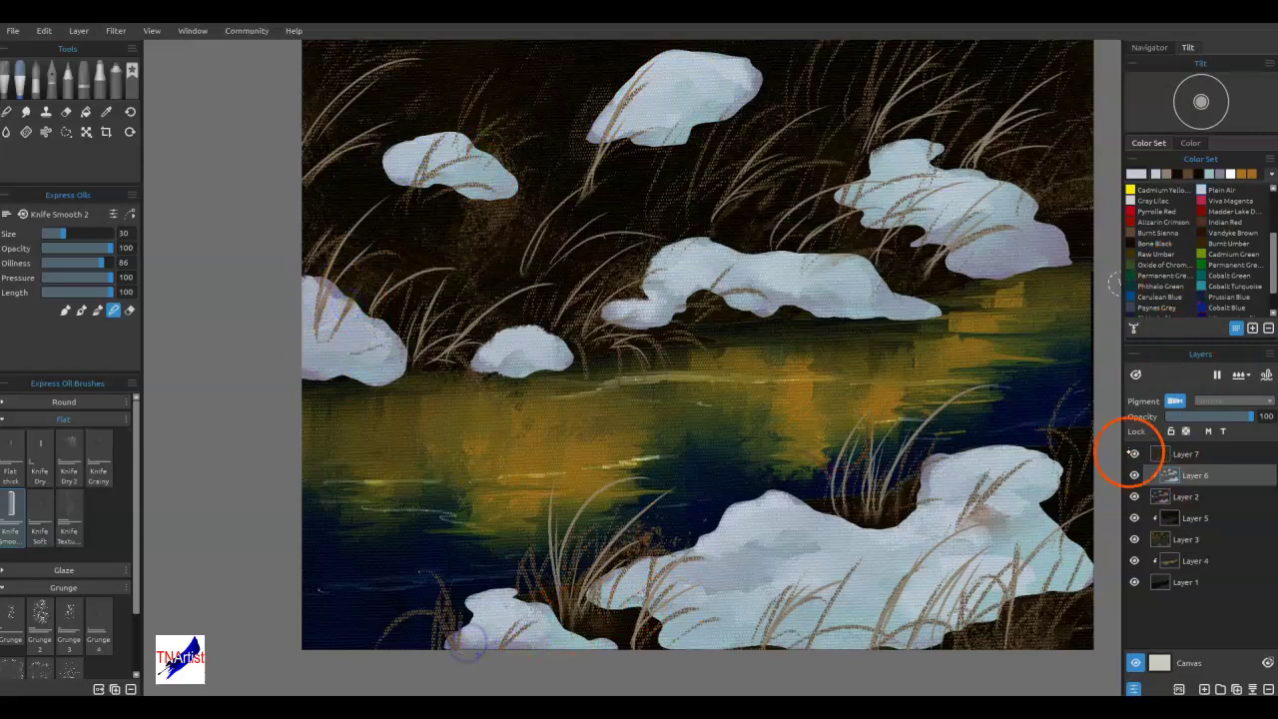
Add a layer above Layer 6 and roughen the large lower shape's edges with sampled paint, using Knife Smooth 2 at size 14.
{"action": "left_click", "coordinate": [1204, 687]}
{"action": "mouse_move", "coordinate": [749, 531]}
{"action": "left_mouse_down"}
{"action": "mouse_move", "coordinate": [676, 565]}
{"action": "mouse_move", "coordinate": [731, 536]}
{"action": "mouse_move", "coordinate": [713, 516]}
{"action": "mouse_move", "coordinate": [682, 554]}
{"action": "mouse_move", "coordinate": [749, 542]}
{"action": "mouse_move", "coordinate": [667, 559]}
{"action": "mouse_move", "coordinate": [753, 506]}
{"action": "mouse_move", "coordinate": [739, 505]}
{"action": "mouse_move", "coordinate": [579, 599]}
{"action": "mouse_move", "coordinate": [894, 524]}
{"action": "mouse_move", "coordinate": [937, 462]}
{"action": "left_mouse_up"}
{"action": "left_click", "coordinate": [764, 507], "text": "alt"}
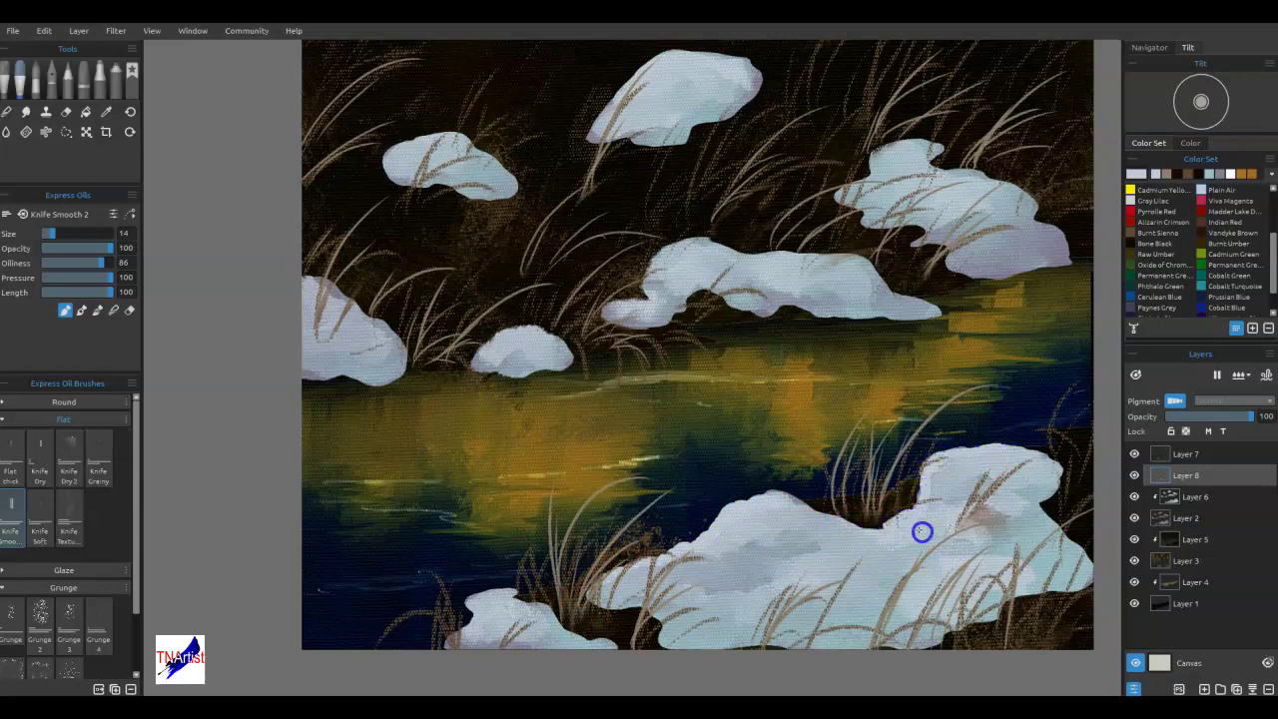
{"action": "left_click_drag", "start_coordinate": [770, 505], "coordinate": [749, 599]}
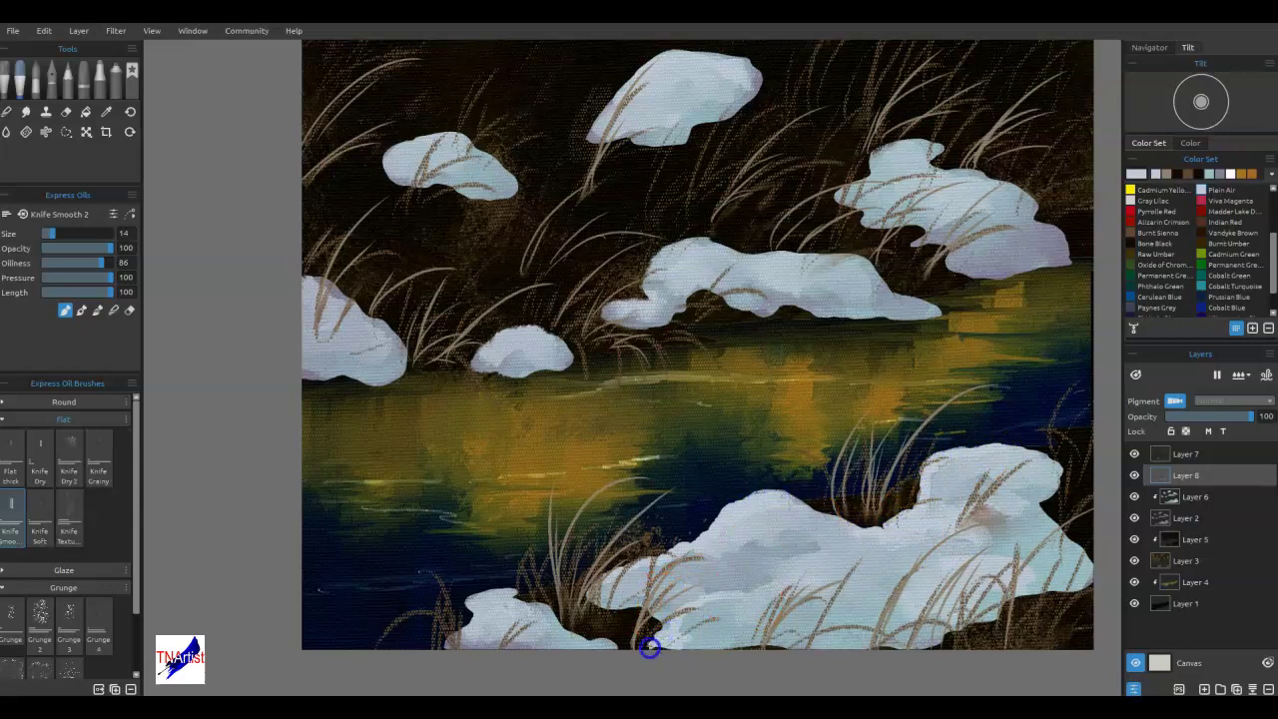
{"action": "mouse_move", "coordinate": [722, 646]}
{"action": "left_mouse_down"}
{"action": "mouse_move", "coordinate": [719, 602]}
{"action": "mouse_move", "coordinate": [753, 590]}
{"action": "mouse_move", "coordinate": [676, 613]}
{"action": "mouse_move", "coordinate": [628, 609]}
{"action": "left_mouse_up"}
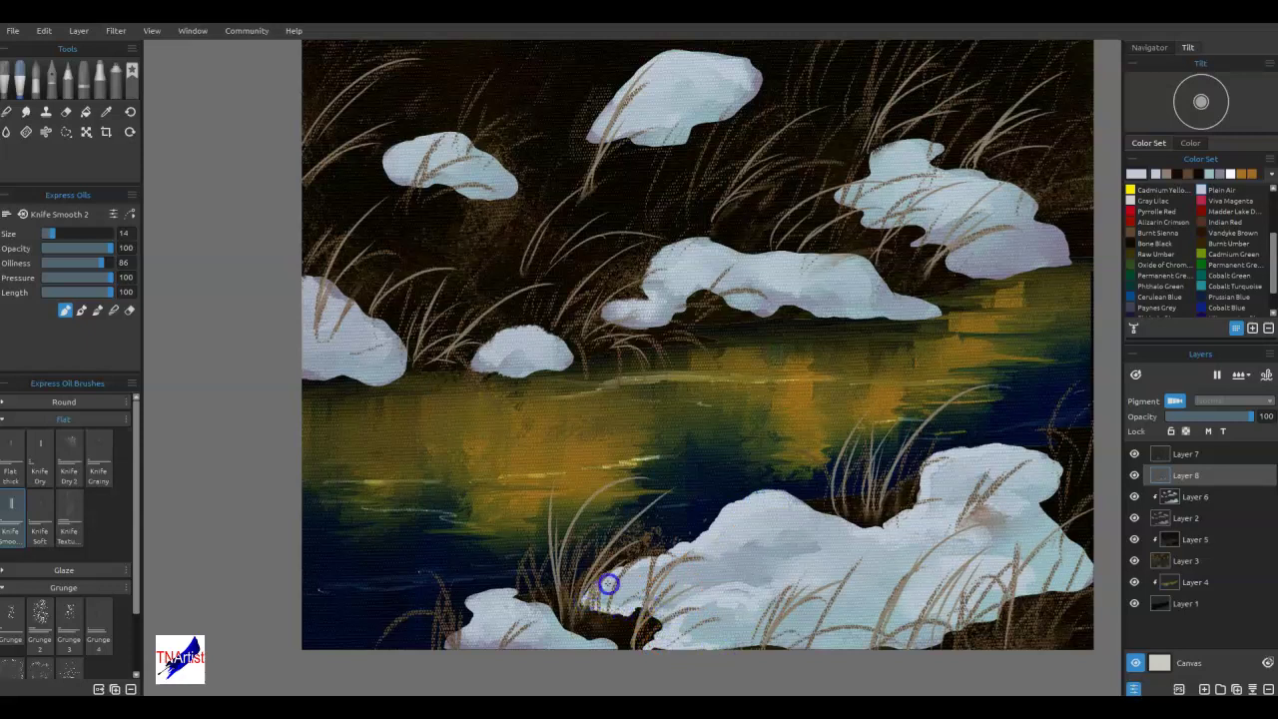
Paint irregular light edges on the bottom-left shape and along the left end and top of the middle shape.
{"action": "mouse_move", "coordinate": [499, 606]}
{"action": "left_mouse_down"}
{"action": "mouse_move", "coordinate": [480, 599]}
{"action": "mouse_move", "coordinate": [461, 631]}
{"action": "left_mouse_up"}
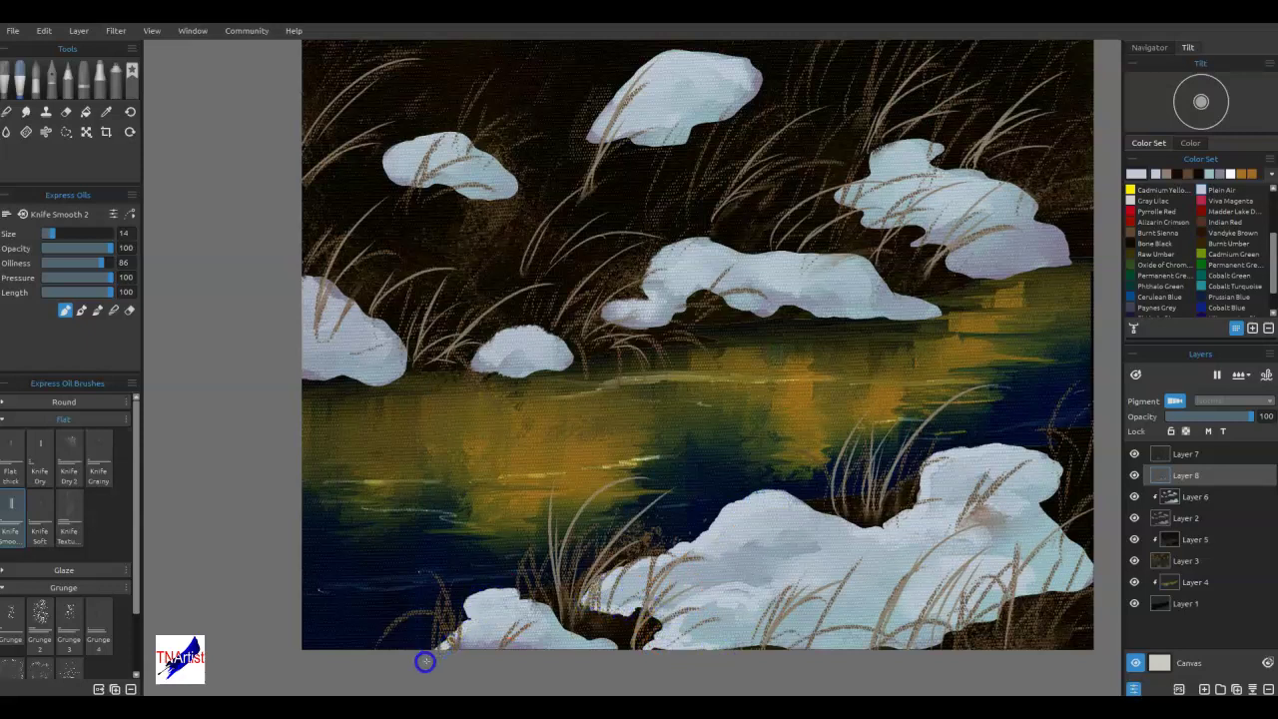
{"action": "left_click_drag", "start_coordinate": [517, 599], "coordinate": [556, 600]}
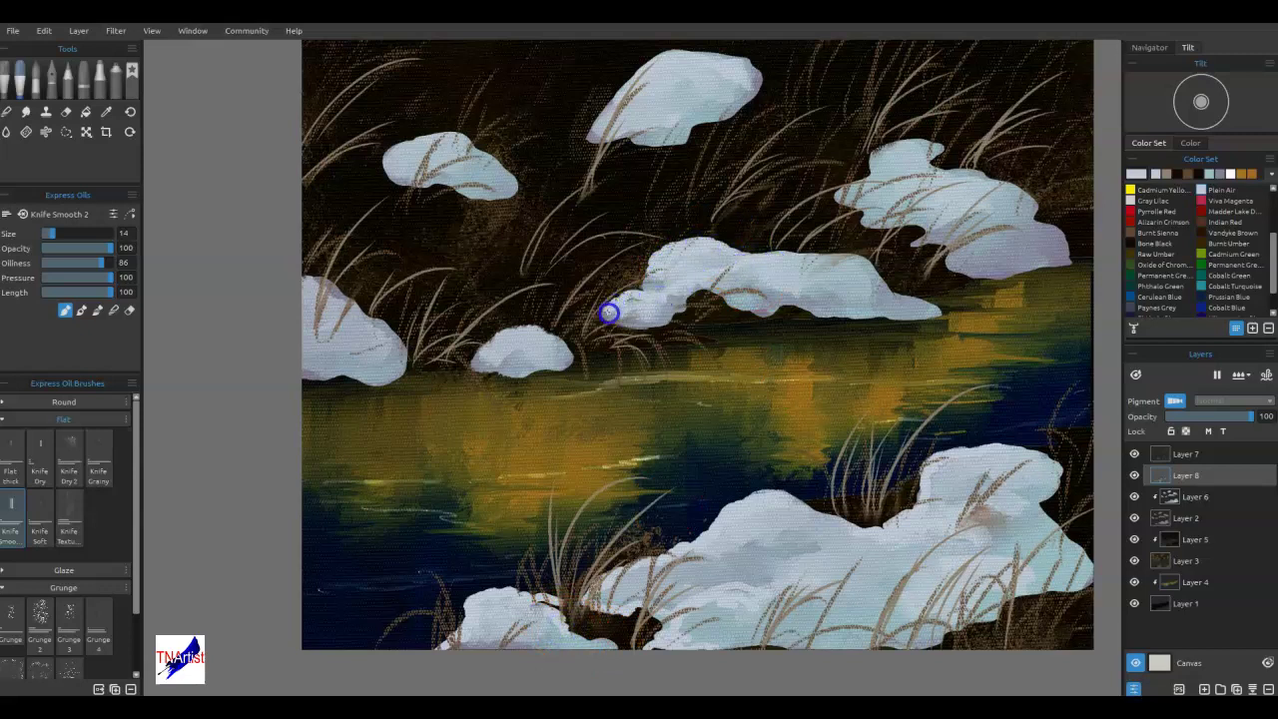
{"action": "left_click_drag", "start_coordinate": [648, 303], "coordinate": [788, 254]}
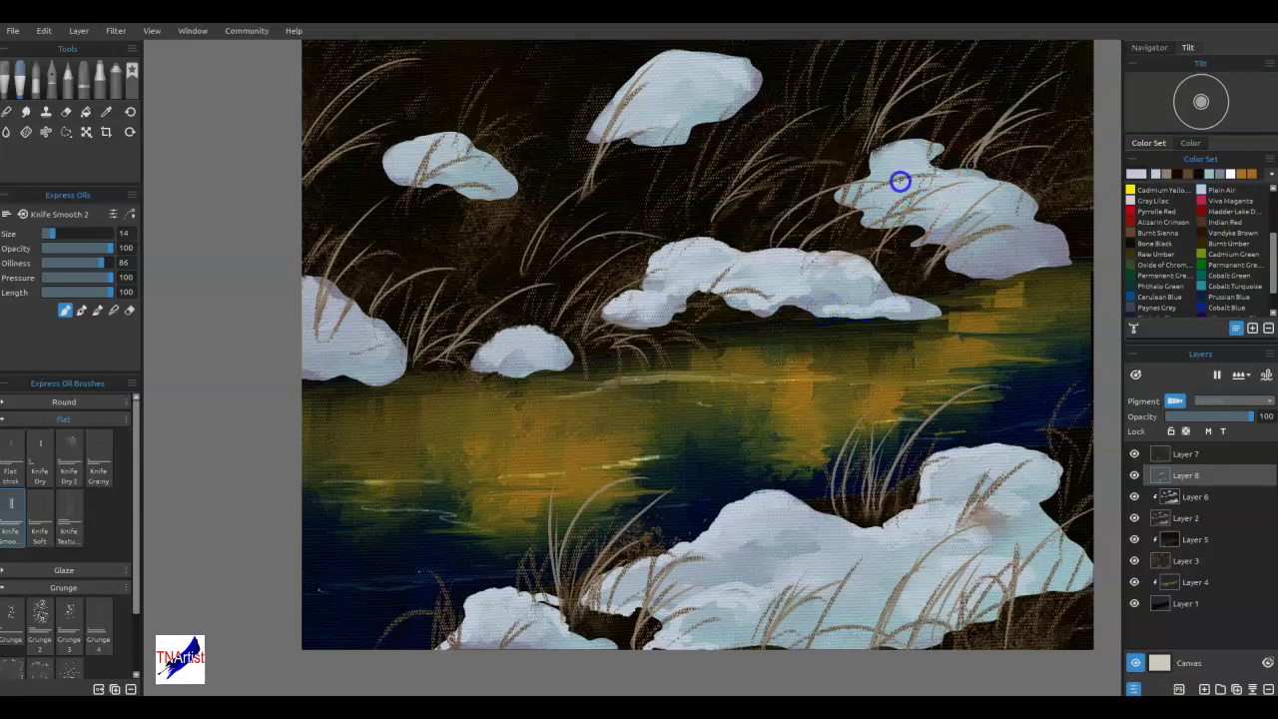
Extend the upper-right shape with ragged light edges and add a small light patch above the middle shape.
{"action": "left_click_drag", "start_coordinate": [843, 206], "coordinate": [855, 204]}
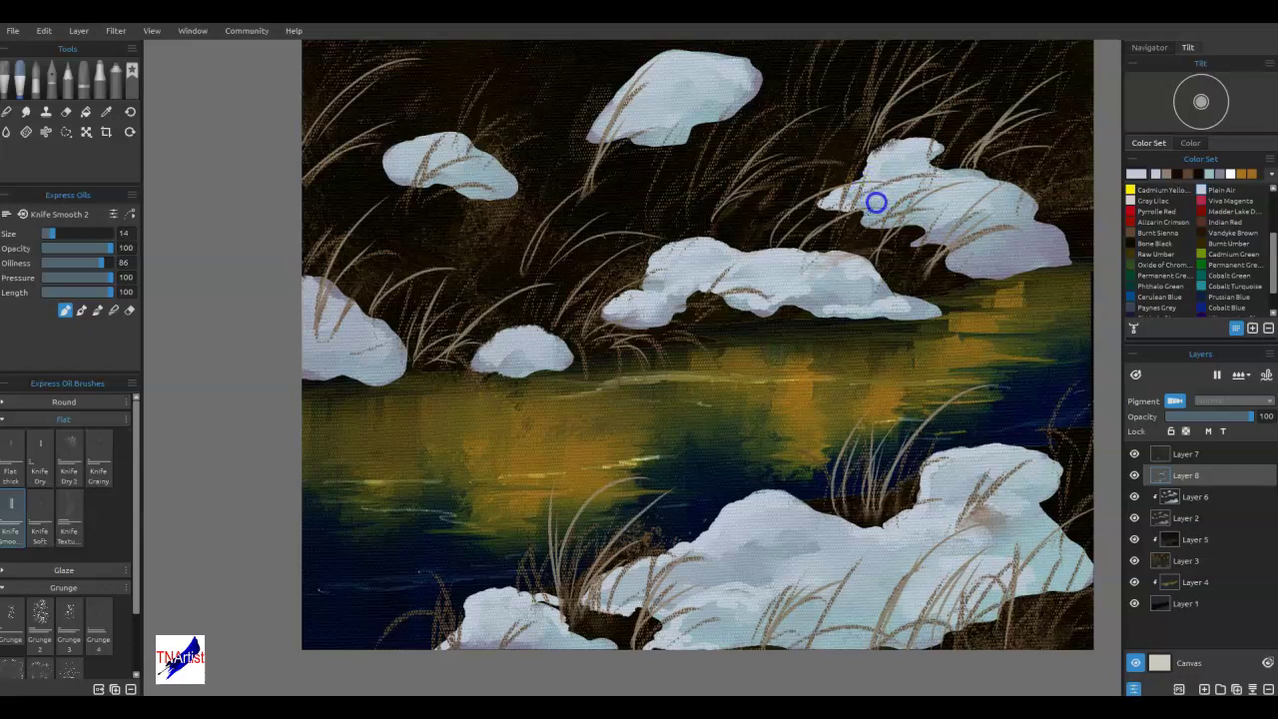
{"action": "mouse_move", "coordinate": [886, 226]}
{"action": "left_mouse_down"}
{"action": "mouse_move", "coordinate": [939, 181]}
{"action": "mouse_move", "coordinate": [984, 186]}
{"action": "mouse_move", "coordinate": [944, 225]}
{"action": "mouse_move", "coordinate": [989, 226]}
{"action": "left_mouse_up"}
{"action": "left_click_drag", "start_coordinate": [906, 248], "coordinate": [936, 241]}
{"action": "left_click_drag", "start_coordinate": [957, 240], "coordinate": [978, 242]}
{"action": "left_click_drag", "start_coordinate": [739, 217], "coordinate": [755, 218]}
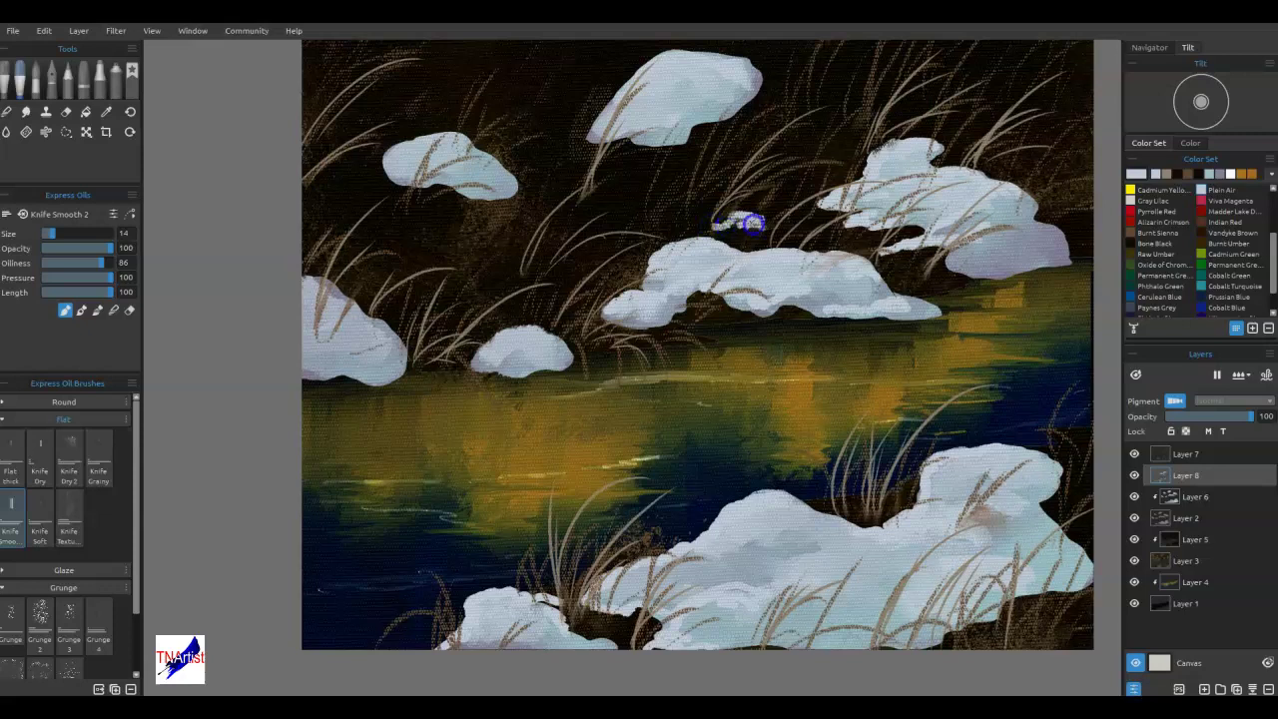
{"action": "mouse_move", "coordinate": [1041, 230]}
{"action": "left_mouse_down"}
{"action": "mouse_move", "coordinate": [987, 243]}
{"action": "mouse_move", "coordinate": [1005, 216]}
{"action": "mouse_move", "coordinate": [1035, 213]}
{"action": "left_mouse_up"}
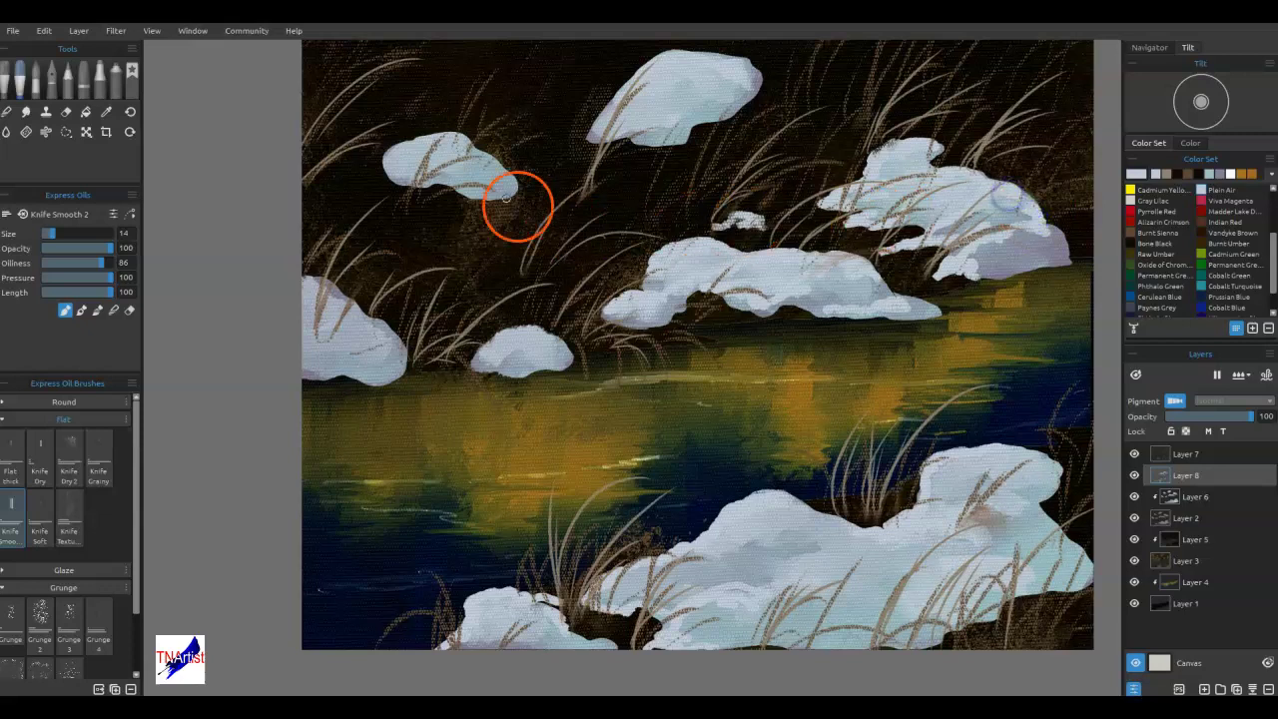
Extend the upper-left shape leftward with uneven edges and break up the outline and base of the left-edge shape.
{"action": "left_click_drag", "start_coordinate": [448, 140], "coordinate": [389, 160]}
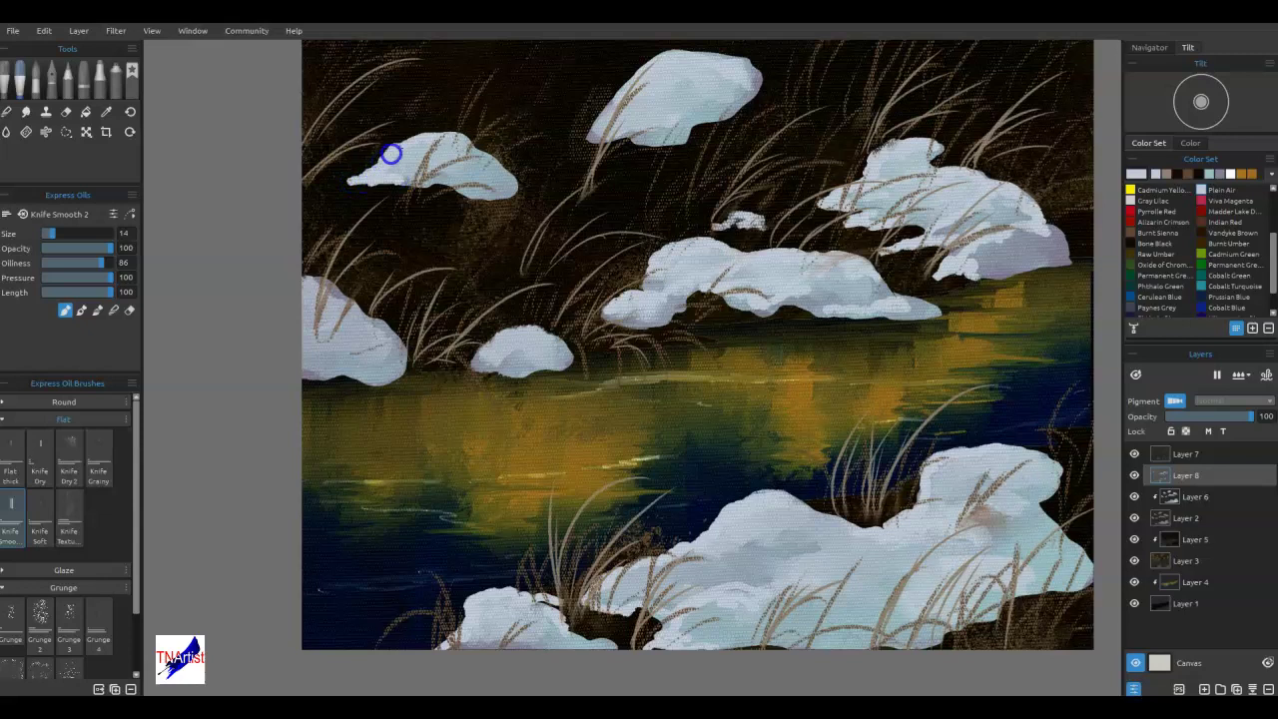
{"action": "left_click_drag", "start_coordinate": [454, 133], "coordinate": [422, 140]}
{"action": "left_click_drag", "start_coordinate": [398, 193], "coordinate": [456, 187]}
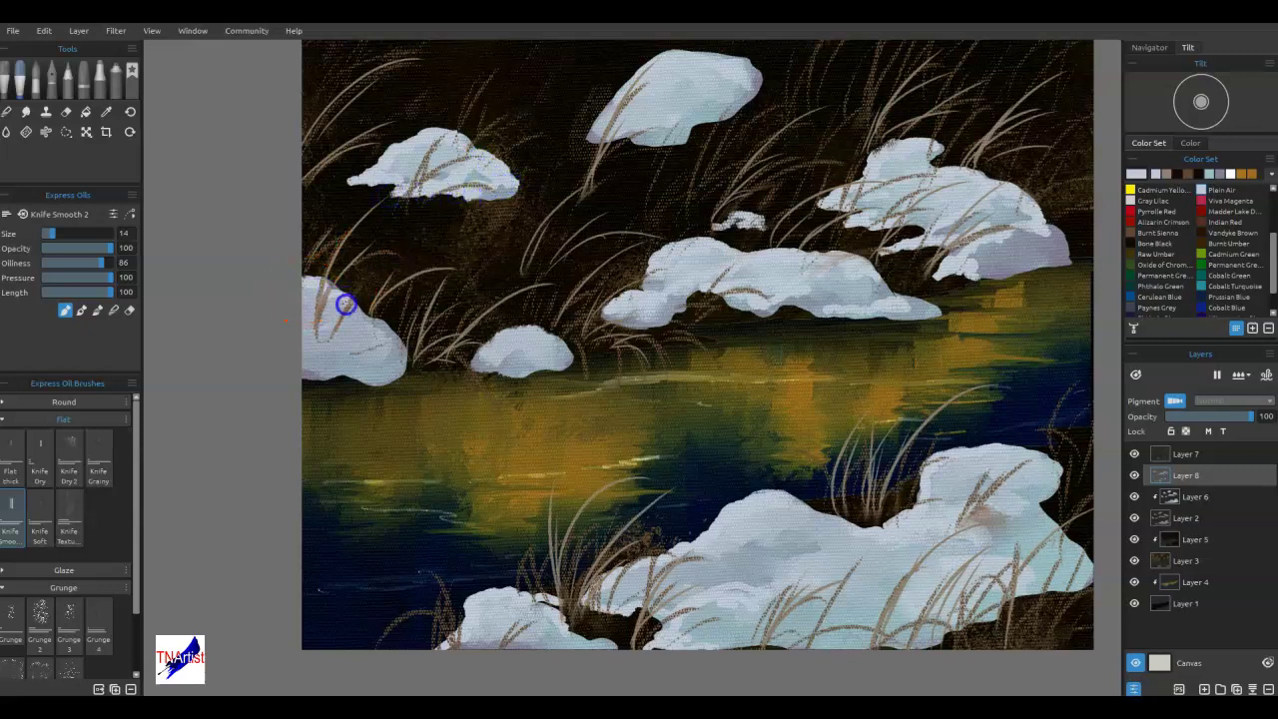
{"action": "mouse_move", "coordinate": [346, 313]}
{"action": "left_mouse_down"}
{"action": "mouse_move", "coordinate": [366, 322]}
{"action": "mouse_move", "coordinate": [306, 337]}
{"action": "mouse_move", "coordinate": [372, 316]}
{"action": "left_mouse_up"}
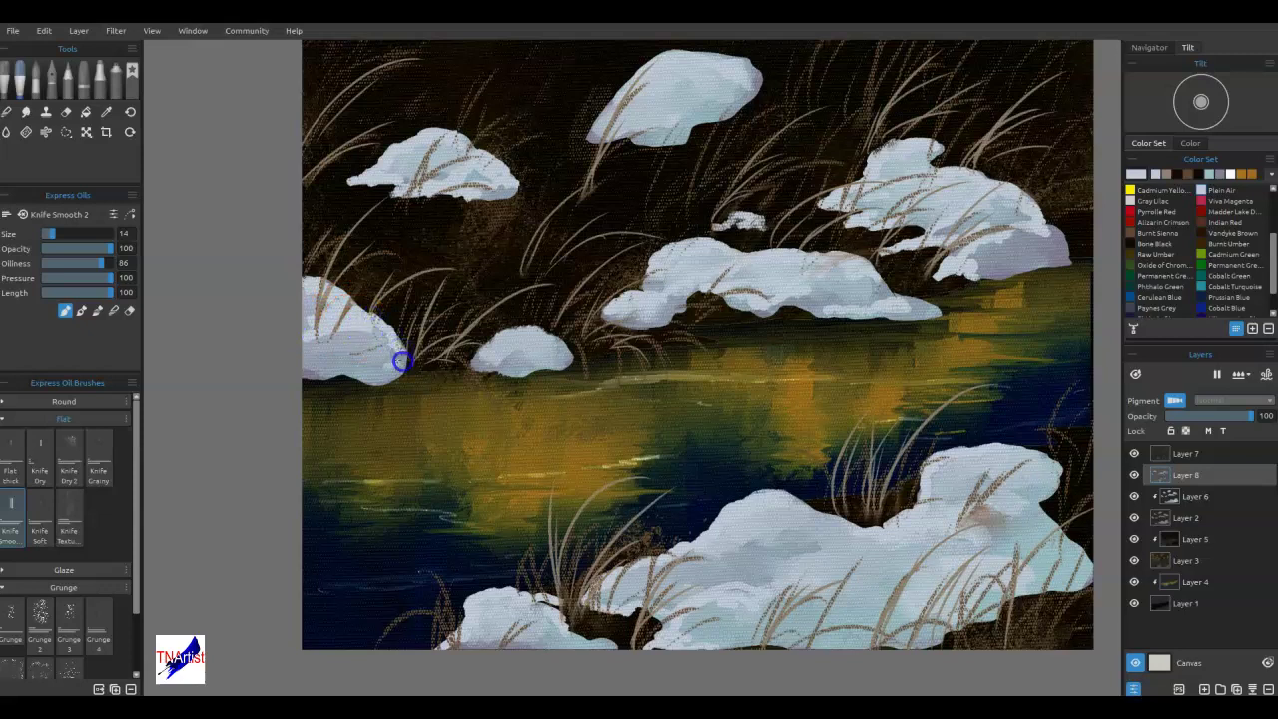
{"action": "mouse_move", "coordinate": [371, 361]}
{"action": "left_mouse_down"}
{"action": "mouse_move", "coordinate": [318, 368]}
{"action": "mouse_move", "coordinate": [423, 339]}
{"action": "left_mouse_up"}
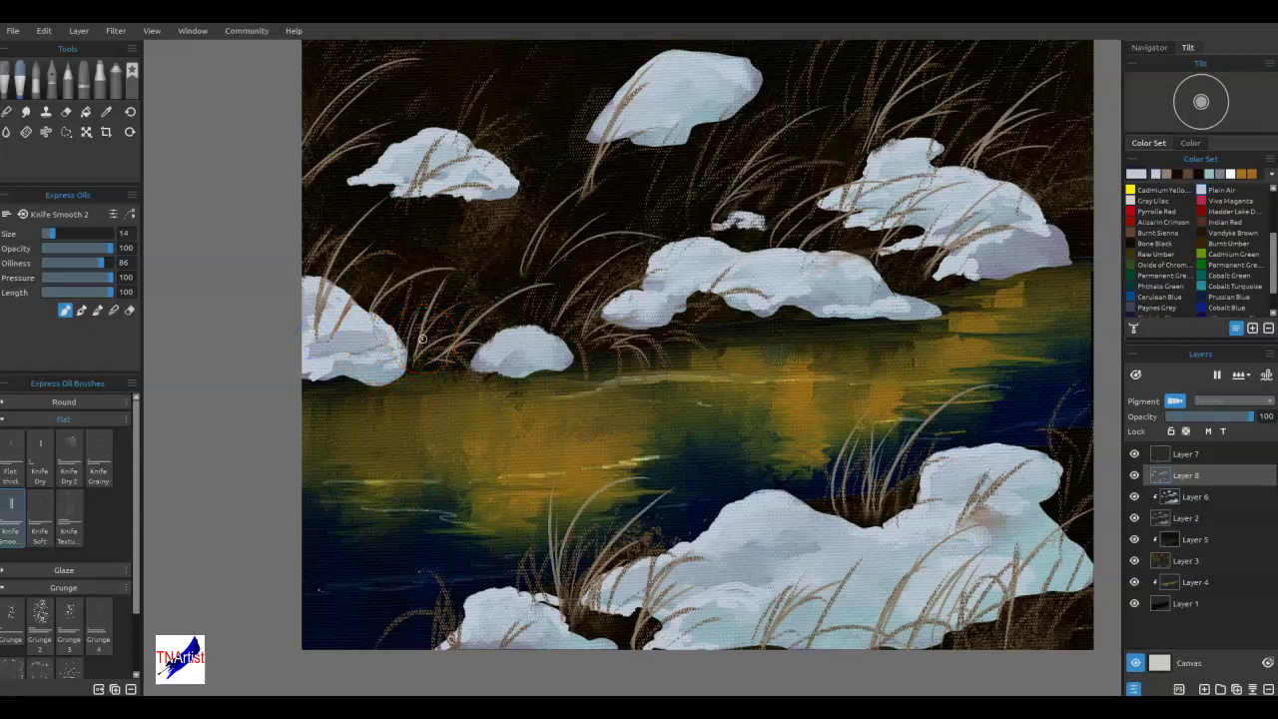
Roughen the large lower shape's upper and right contours and extend the edges of the bottom-left shape.
{"action": "mouse_move", "coordinate": [1052, 448]}
{"action": "left_mouse_down"}
{"action": "mouse_move", "coordinate": [1021, 556]}
{"action": "mouse_move", "coordinate": [1033, 519]}
{"action": "mouse_move", "coordinate": [1067, 529]}
{"action": "mouse_move", "coordinate": [1056, 523]}
{"action": "left_mouse_up"}
{"action": "left_click_drag", "start_coordinate": [973, 527], "coordinate": [1071, 541]}
{"action": "mouse_move", "coordinate": [1044, 471]}
{"action": "left_mouse_down"}
{"action": "mouse_move", "coordinate": [984, 452]}
{"action": "mouse_move", "coordinate": [861, 533]}
{"action": "mouse_move", "coordinate": [762, 496]}
{"action": "left_mouse_up"}
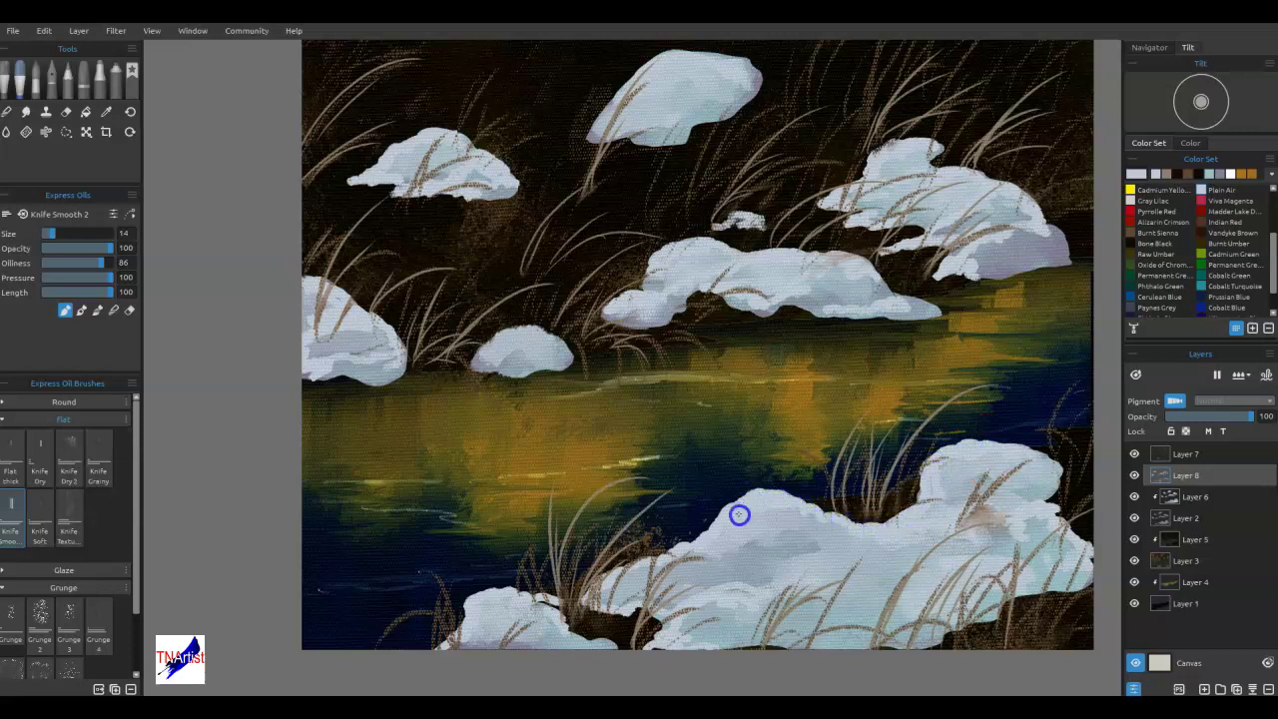
{"action": "mouse_move", "coordinate": [1073, 504]}
{"action": "left_mouse_down"}
{"action": "mouse_move", "coordinate": [1088, 508]}
{"action": "mouse_move", "coordinate": [919, 522]}
{"action": "mouse_move", "coordinate": [944, 488]}
{"action": "left_mouse_up"}
{"action": "left_click_drag", "start_coordinate": [729, 560], "coordinate": [487, 633]}
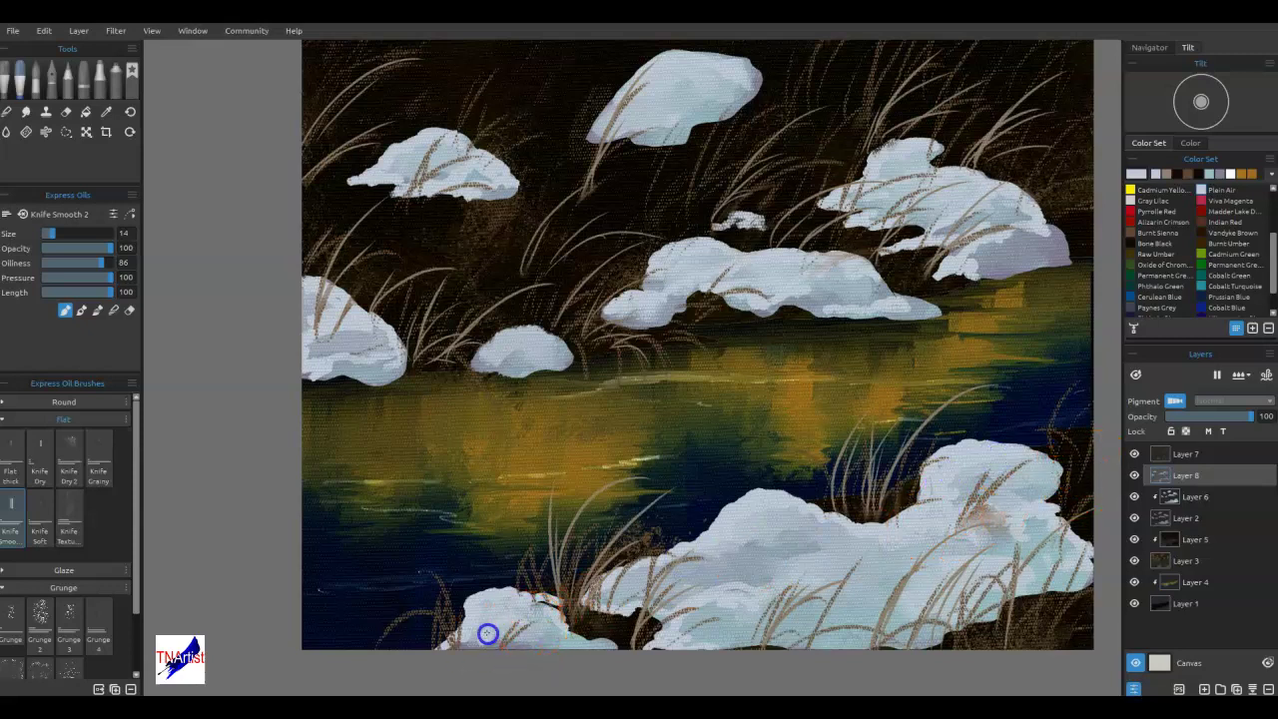
{"action": "mouse_move", "coordinate": [804, 524]}
{"action": "left_mouse_down"}
{"action": "mouse_move", "coordinate": [893, 417]}
{"action": "mouse_move", "coordinate": [894, 358]}
{"action": "mouse_move", "coordinate": [987, 330]}
{"action": "mouse_move", "coordinate": [980, 363]}
{"action": "left_mouse_up"}
Sample greyer tones and paint the underside of the middle shape and the lower edge of the upper-right shape.
{"action": "left_click", "coordinate": [916, 310], "text": "alt"}
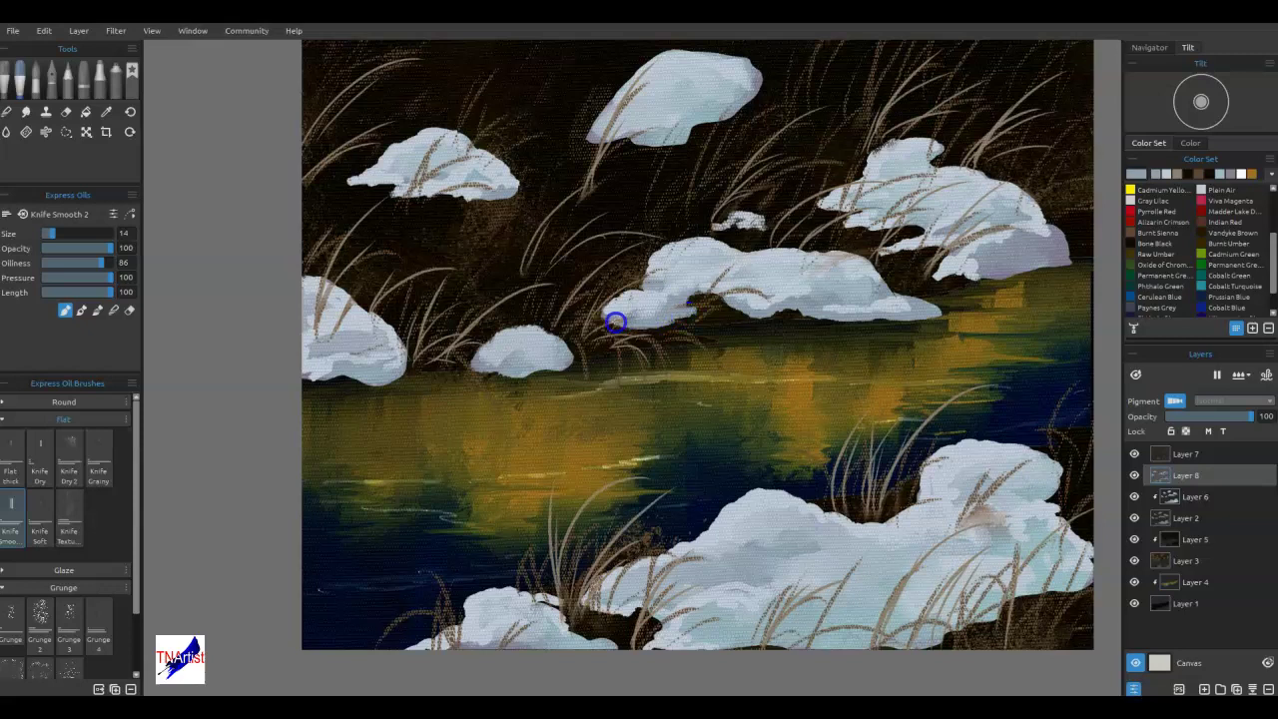
{"action": "left_click", "coordinate": [702, 303], "text": "alt"}
{"action": "left_click", "coordinate": [848, 299], "text": "alt"}
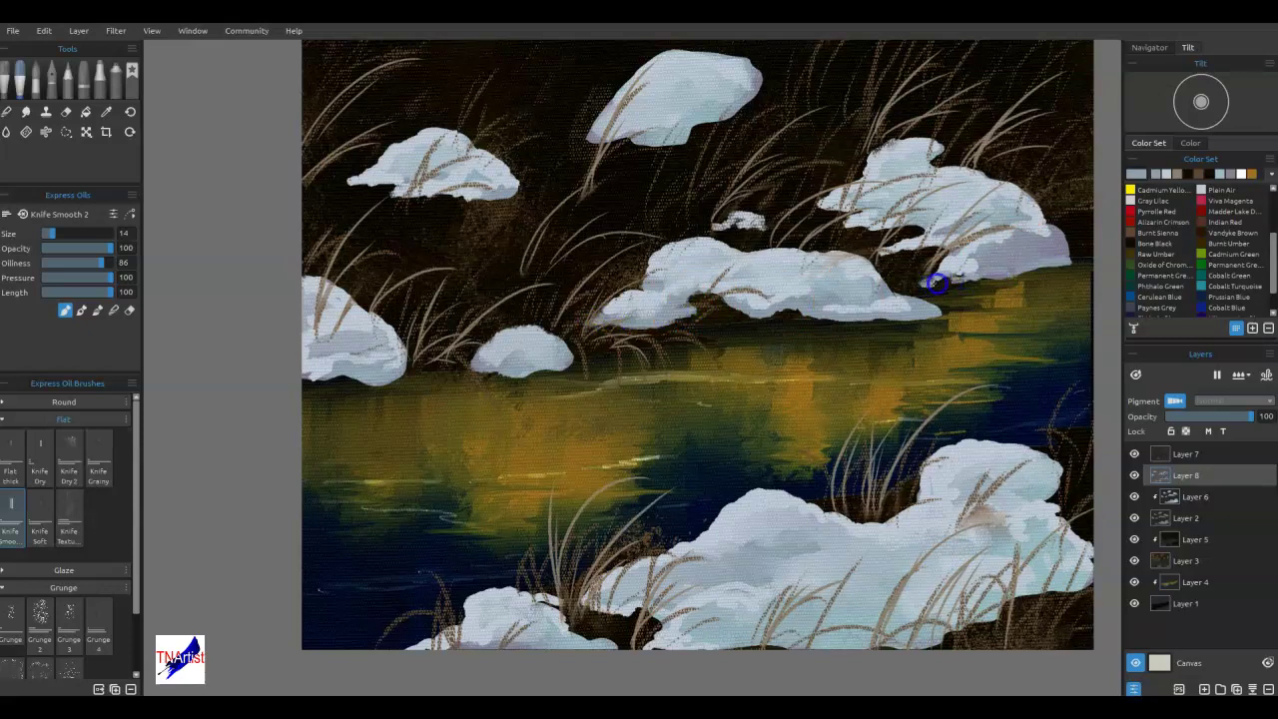
{"action": "left_click_drag", "start_coordinate": [920, 282], "coordinate": [975, 267]}
{"action": "left_click", "coordinate": [1024, 259], "text": "alt"}
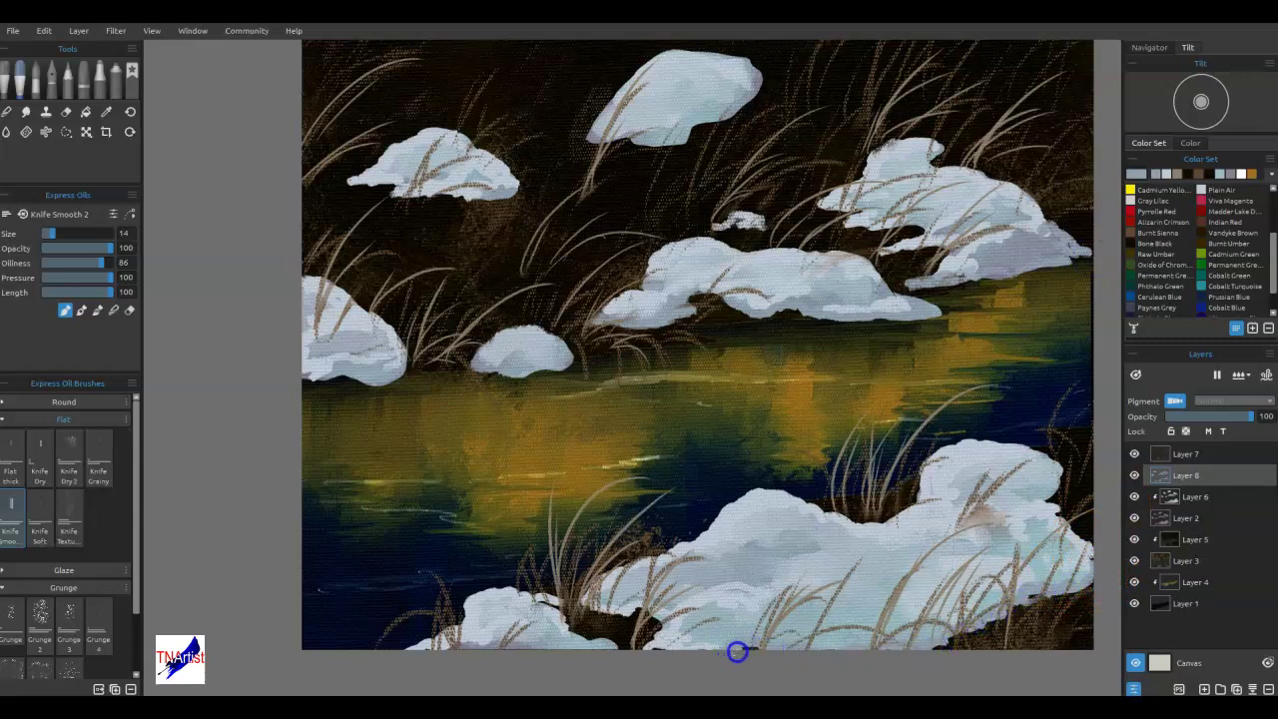
Extend the bases of the small rounded, left-edge, upper-left and topmost shapes with sampled grey shadow tones.
{"action": "left_click", "coordinate": [556, 357], "text": "alt"}
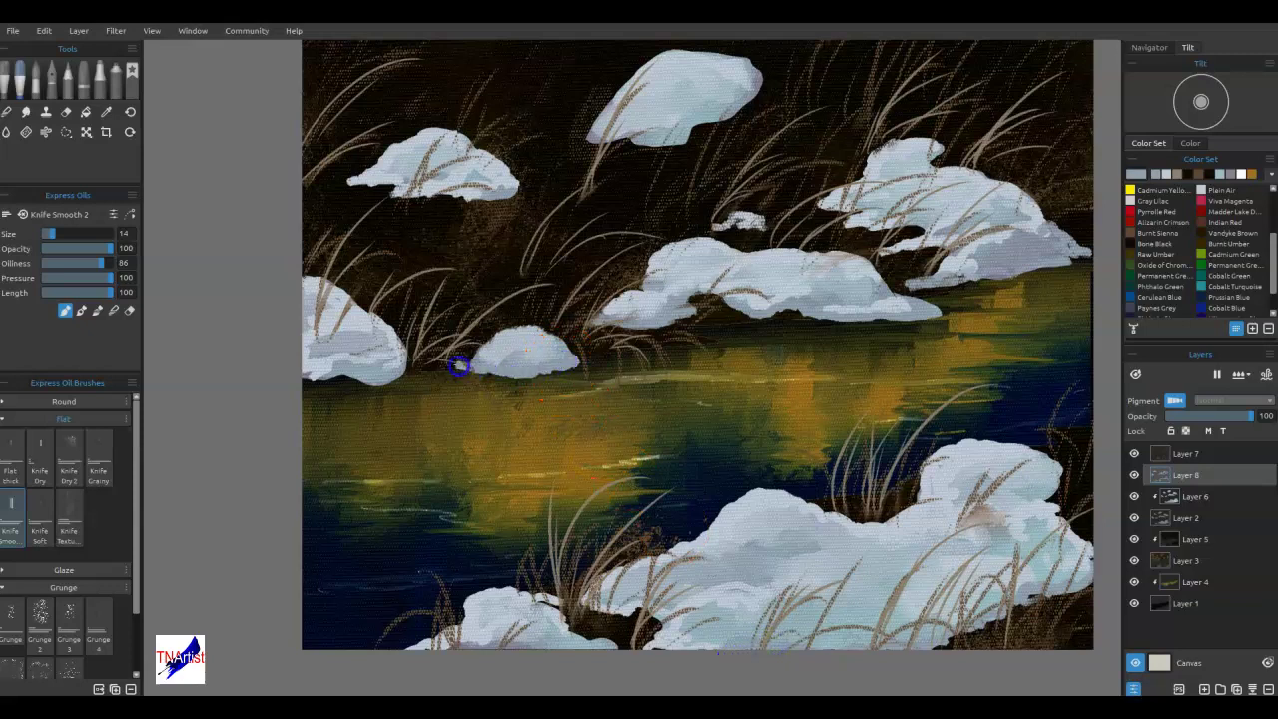
{"action": "left_click", "coordinate": [409, 362], "text": "alt"}
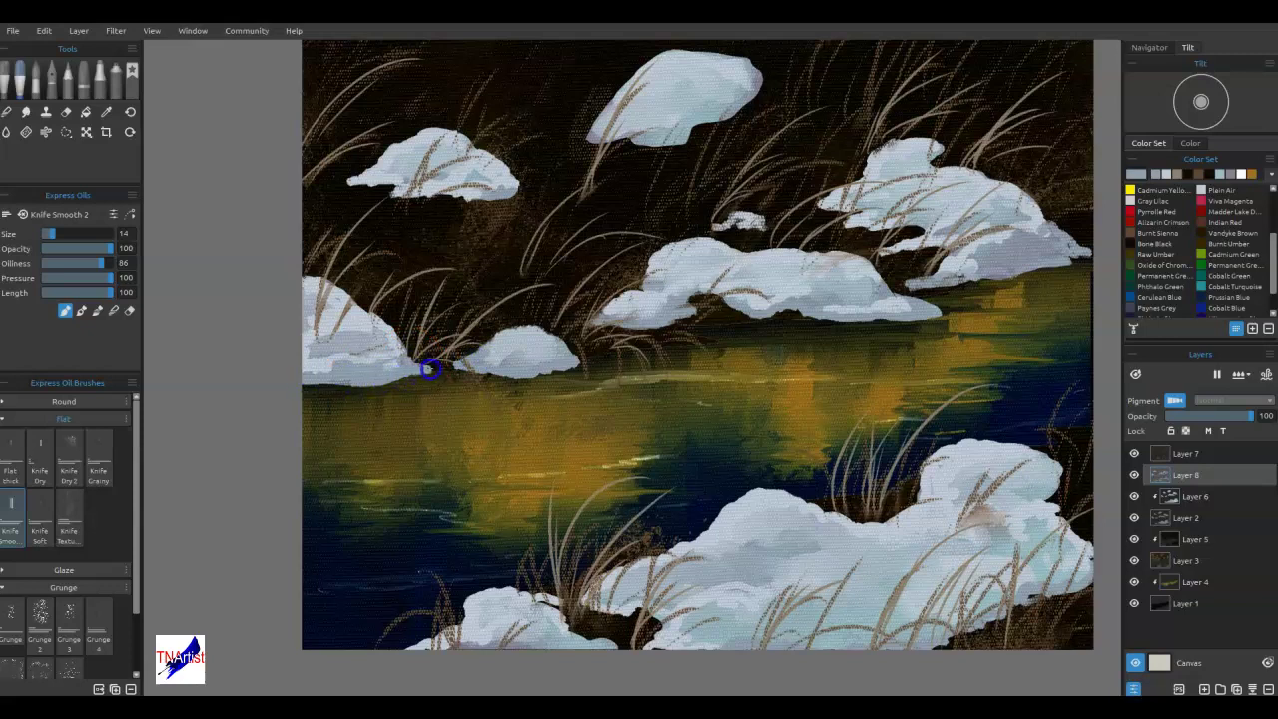
{"action": "left_click", "coordinate": [496, 195], "text": "alt"}
{"action": "left_click_drag", "start_coordinate": [508, 196], "coordinate": [332, 188]}
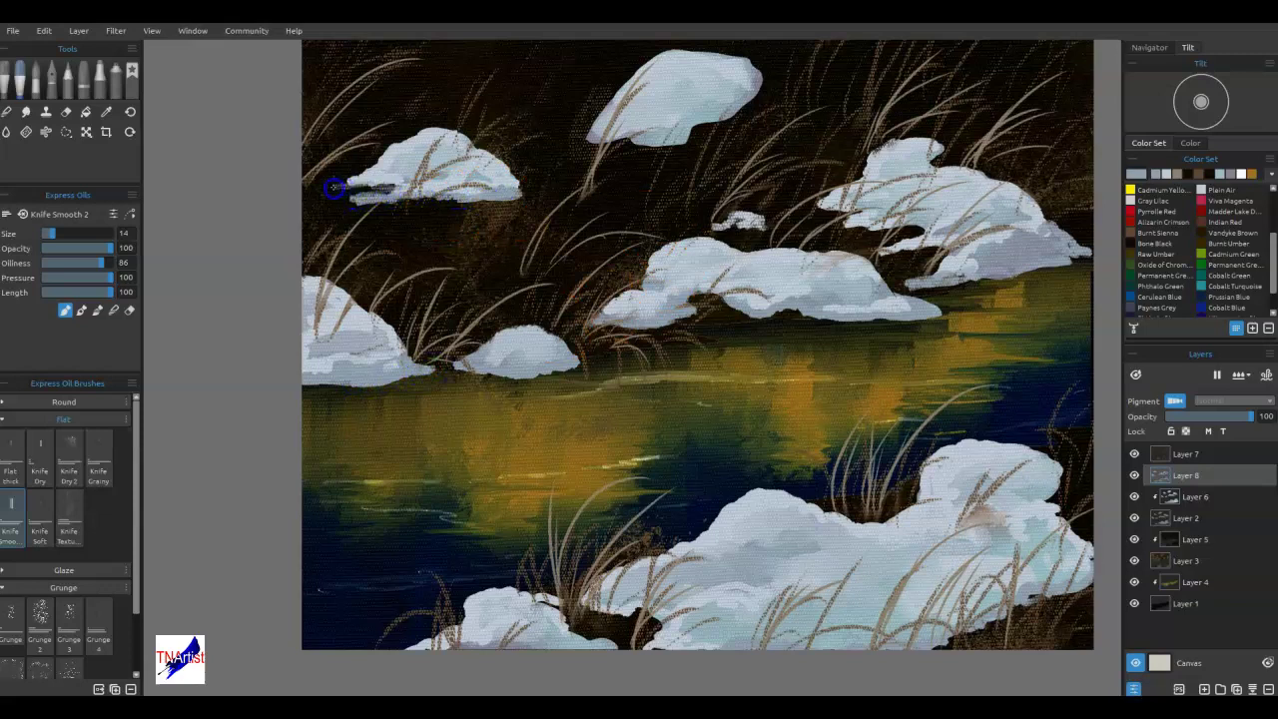
{"action": "left_click", "coordinate": [640, 131], "text": "alt"}
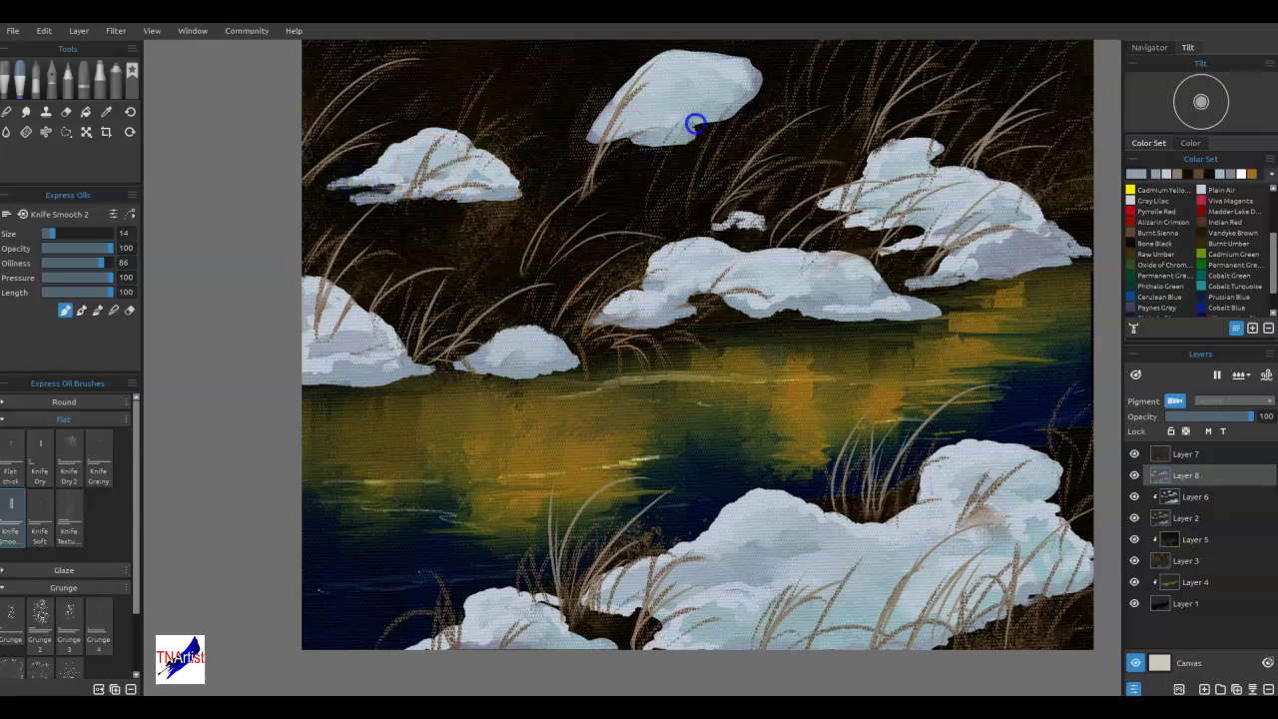
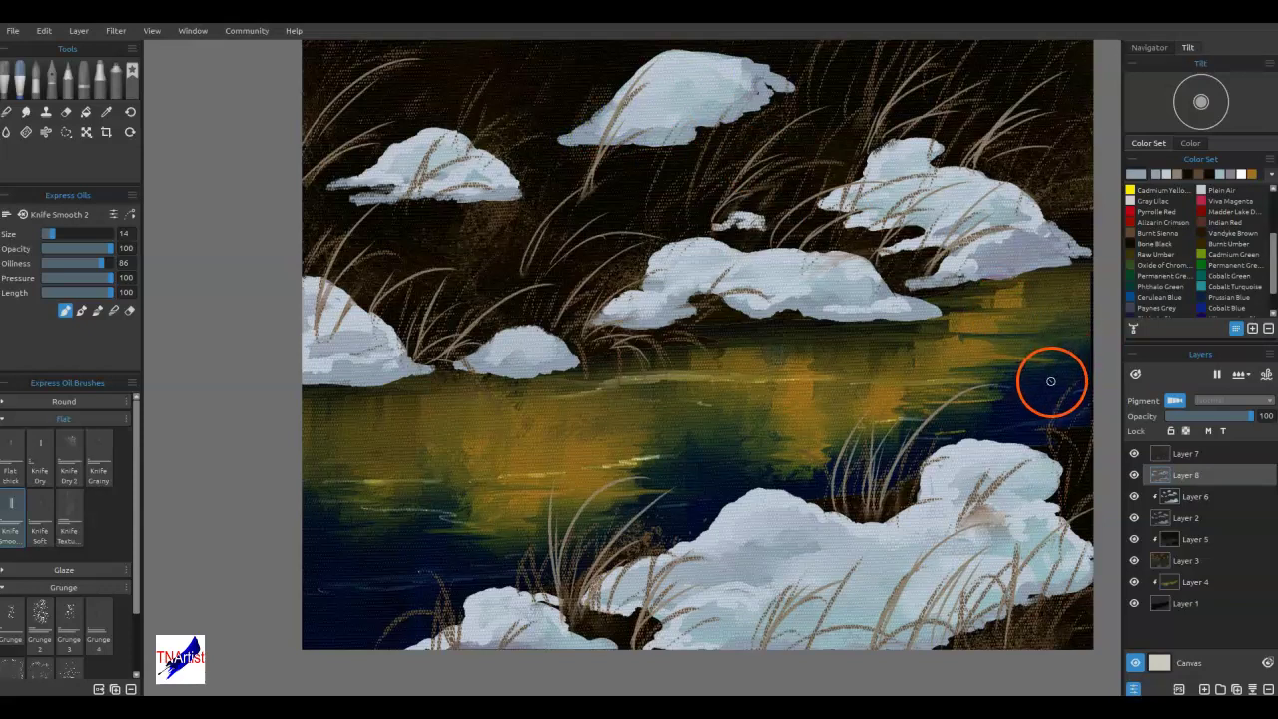
Add broken grey patches beside the large lower and upper-right shapes at the right canvas edge and under the middle shape.
{"action": "mouse_move", "coordinate": [1050, 466]}
{"action": "left_mouse_down"}
{"action": "mouse_move", "coordinate": [1069, 462]}
{"action": "mouse_move", "coordinate": [1051, 447]}
{"action": "mouse_move", "coordinate": [1080, 463]}
{"action": "left_mouse_up"}
{"action": "left_click_drag", "start_coordinate": [928, 507], "coordinate": [933, 502]}
{"action": "left_click_drag", "start_coordinate": [1071, 539], "coordinate": [1022, 585]}
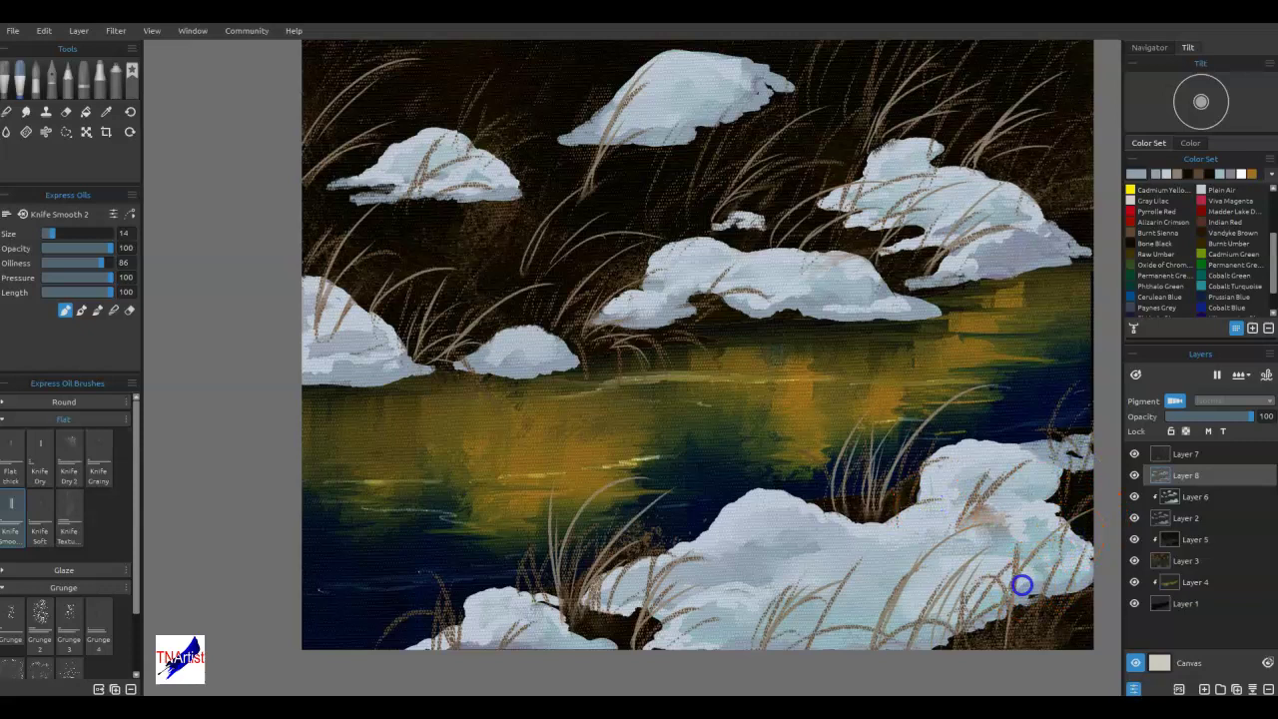
{"action": "left_click_drag", "start_coordinate": [1051, 230], "coordinate": [1029, 245]}
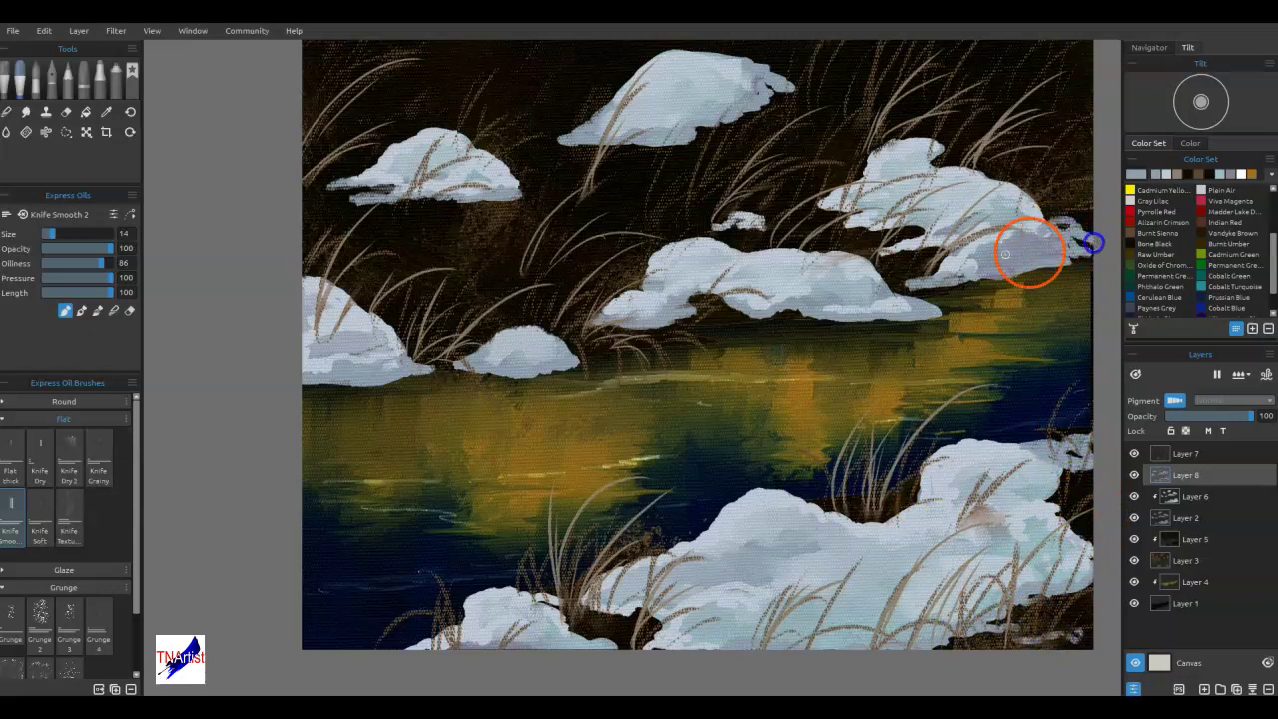
{"action": "left_click", "coordinate": [707, 303]}
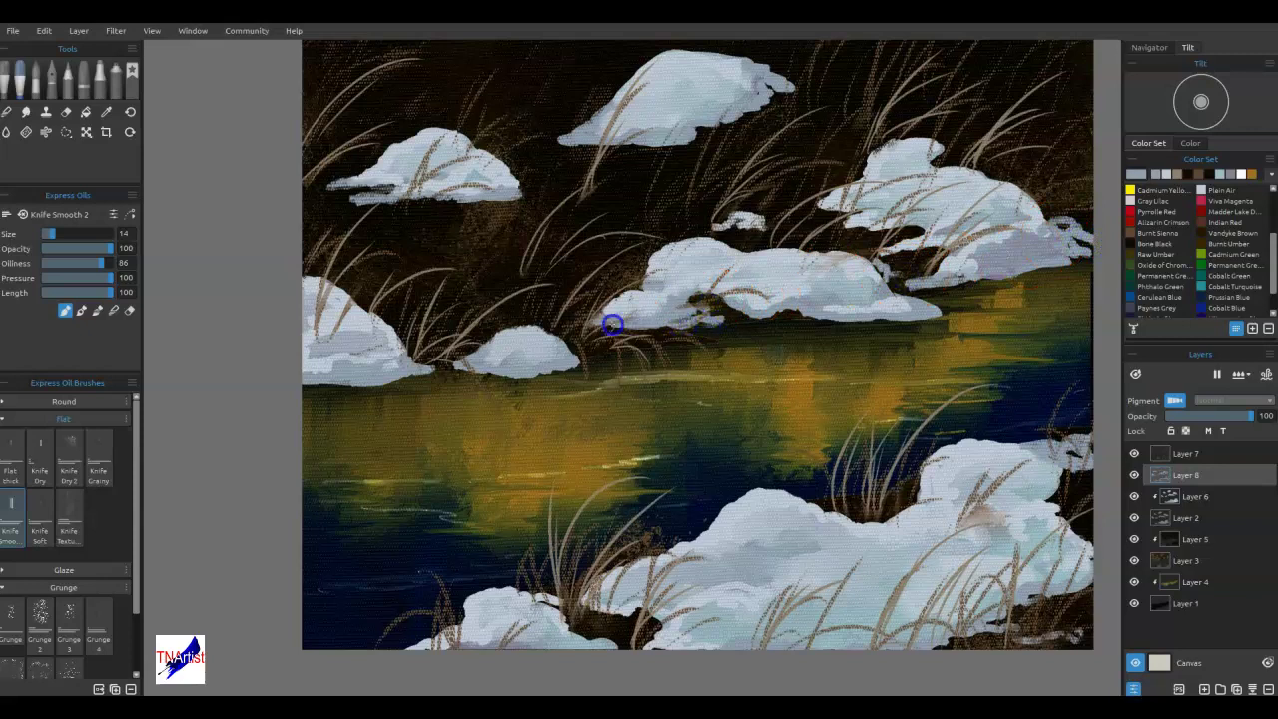
Add broken grey patches beside the small rounded shape, below and beside the topmost shape, and along the canvas's upper-left edge.
{"action": "left_click_drag", "start_coordinate": [446, 356], "coordinate": [463, 357]}
{"action": "mouse_move", "coordinate": [673, 161]}
{"action": "left_mouse_down"}
{"action": "mouse_move", "coordinate": [670, 151]}
{"action": "mouse_move", "coordinate": [605, 171]}
{"action": "mouse_move", "coordinate": [639, 191]}
{"action": "mouse_move", "coordinate": [559, 171]}
{"action": "mouse_move", "coordinate": [634, 172]}
{"action": "mouse_move", "coordinate": [699, 137]}
{"action": "left_mouse_up"}
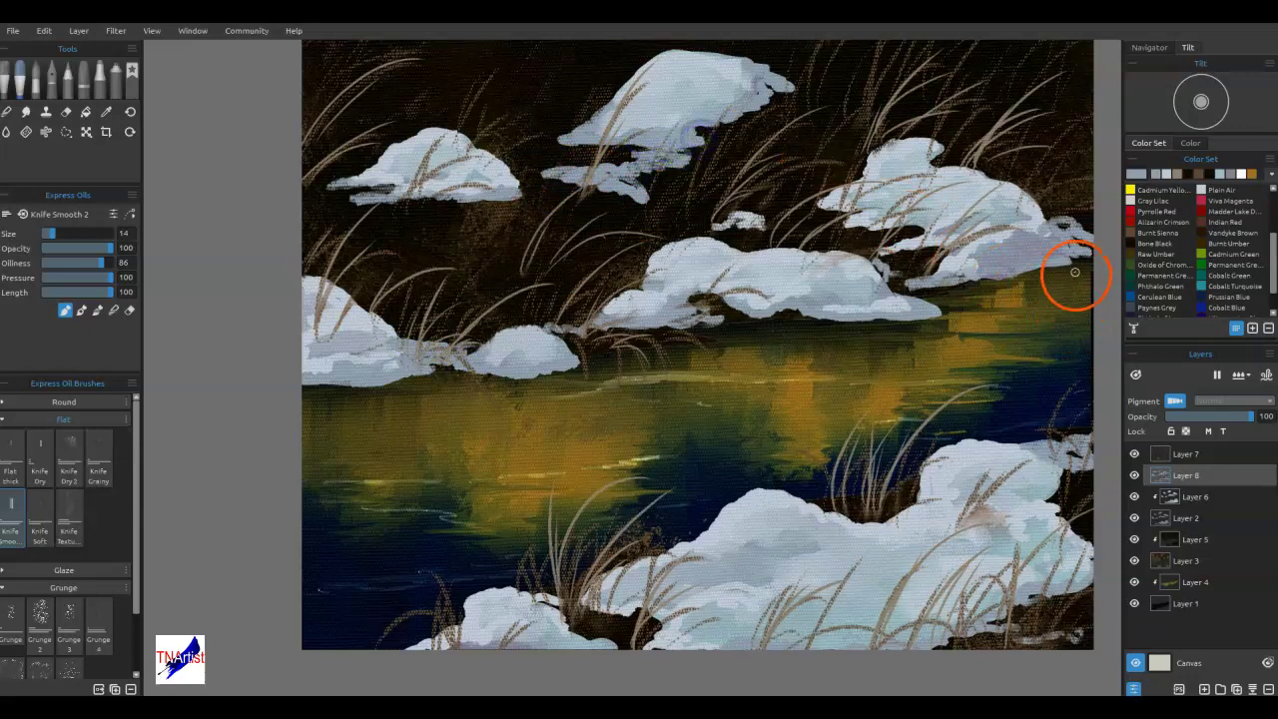
{"action": "left_click_drag", "start_coordinate": [634, 79], "coordinate": [630, 84]}
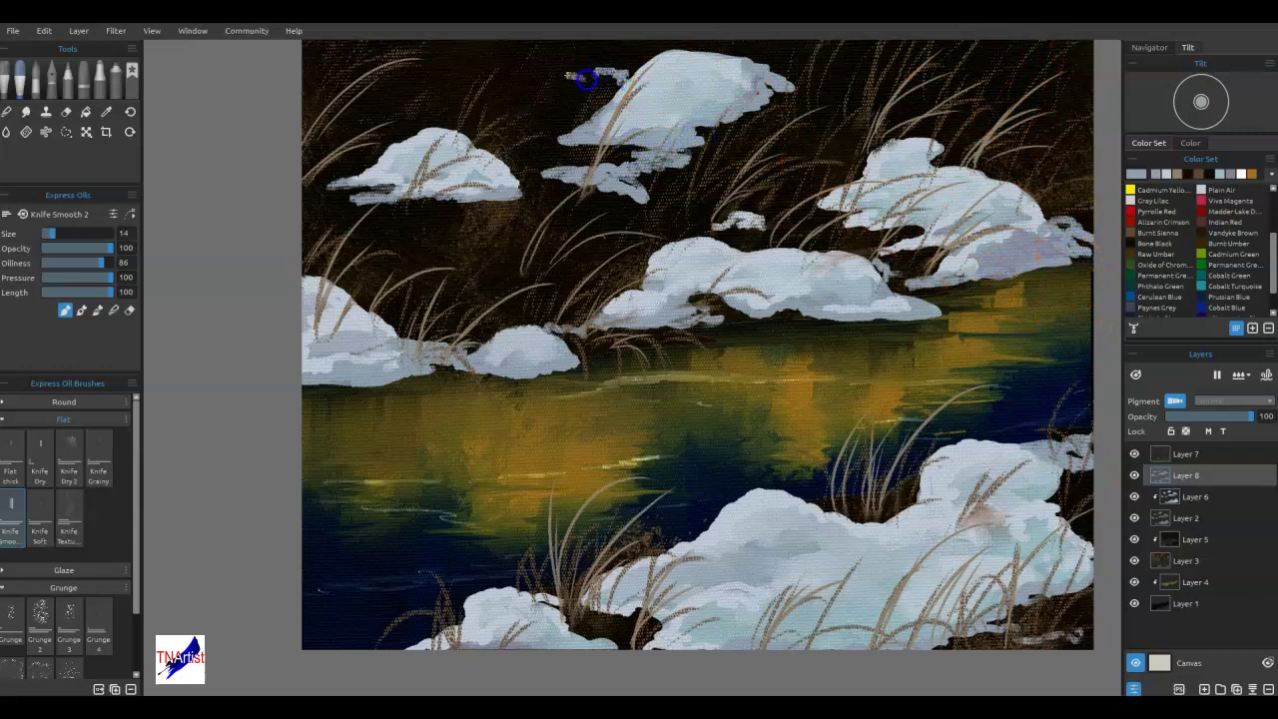
{"action": "mouse_move", "coordinate": [466, 65]}
{"action": "left_mouse_down"}
{"action": "mouse_move", "coordinate": [485, 42]}
{"action": "mouse_move", "coordinate": [385, 63]}
{"action": "mouse_move", "coordinate": [486, 56]}
{"action": "left_mouse_up"}
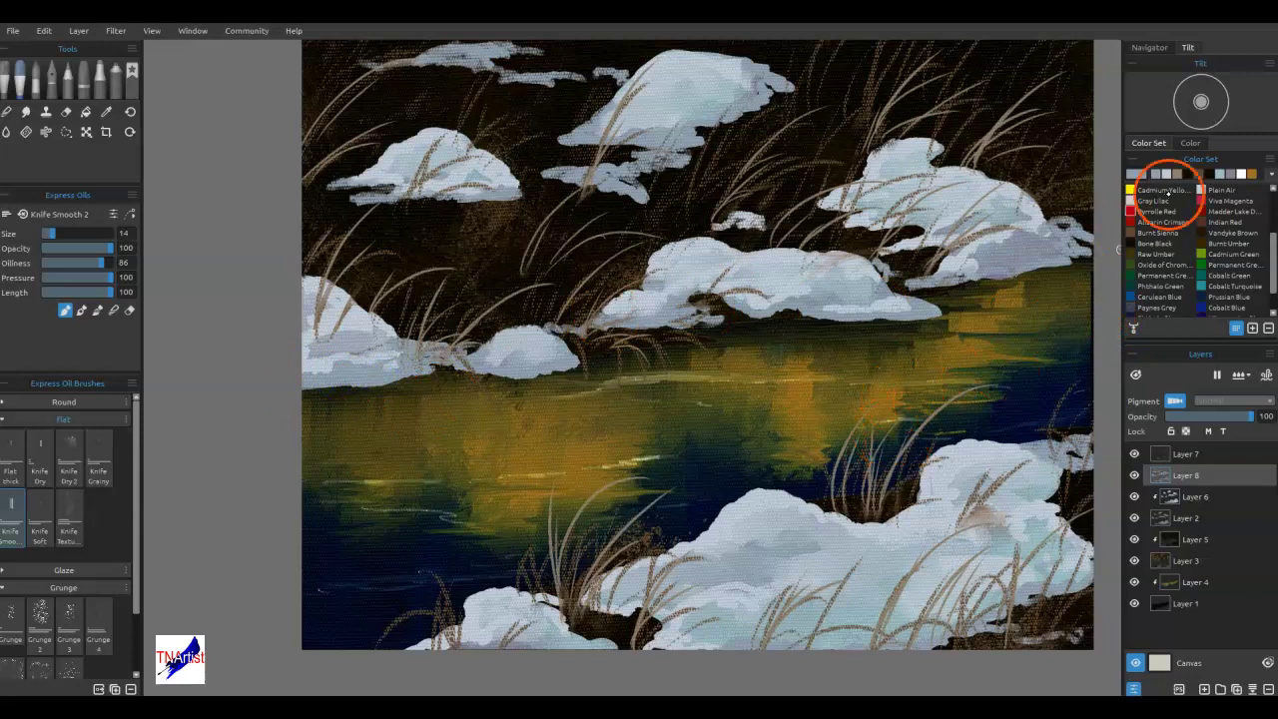
Use Titanium White to highlight the crests of the large lower, middle and upper-right shapes, plus an inner ridge on the lower one.
{"action": "scroll", "coordinate": [1198, 205], "scroll_direction": "up", "scroll_amount": 3}
{"action": "left_click", "coordinate": [1143, 190]}
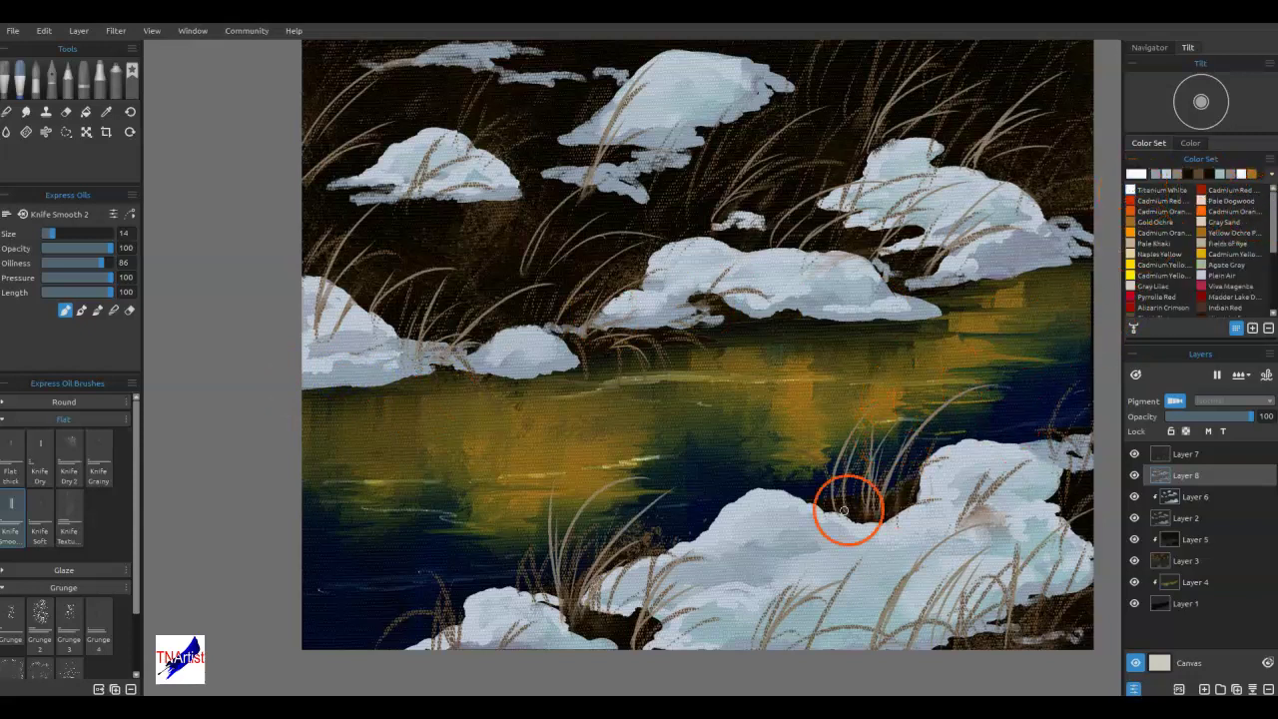
{"action": "mouse_move", "coordinate": [764, 507]}
{"action": "left_mouse_down"}
{"action": "mouse_move", "coordinate": [728, 508]}
{"action": "mouse_move", "coordinate": [716, 532]}
{"action": "mouse_move", "coordinate": [929, 478]}
{"action": "mouse_move", "coordinate": [973, 445]}
{"action": "mouse_move", "coordinate": [1033, 449]}
{"action": "left_mouse_up"}
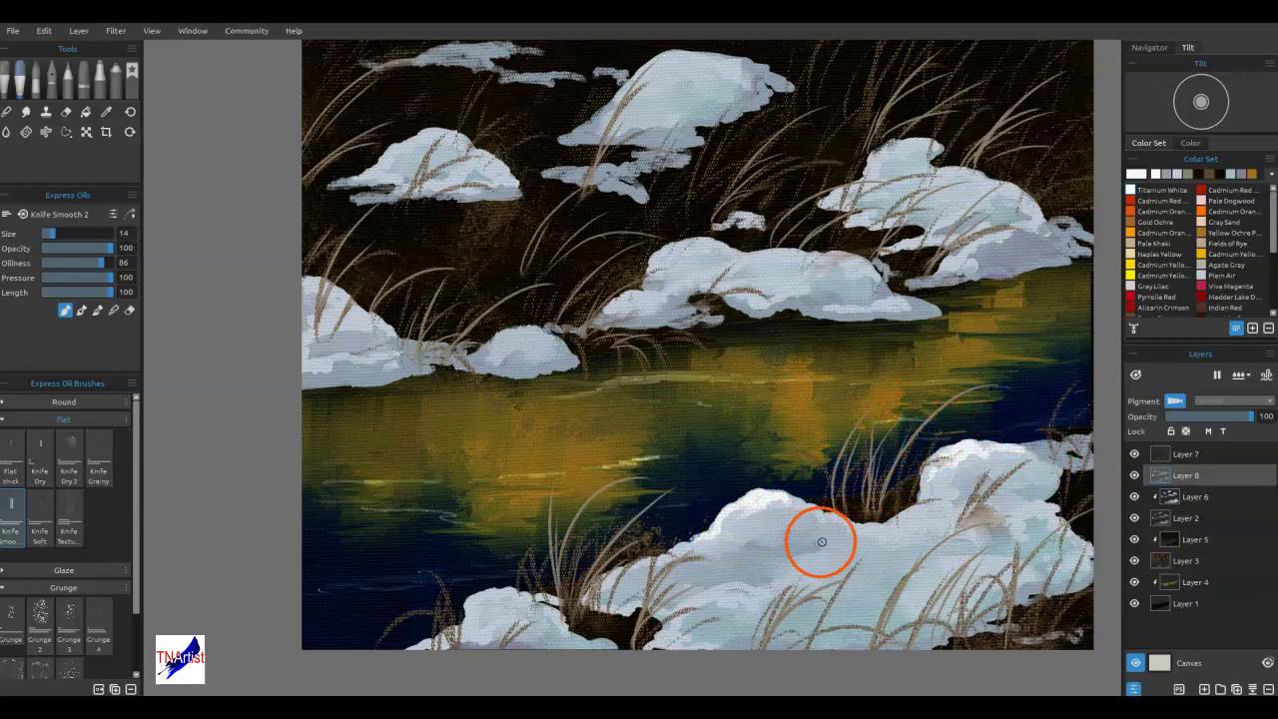
{"action": "mouse_move", "coordinate": [805, 561]}
{"action": "left_mouse_down"}
{"action": "mouse_move", "coordinate": [826, 560]}
{"action": "mouse_move", "coordinate": [710, 594]}
{"action": "left_mouse_up"}
{"action": "left_click_drag", "start_coordinate": [800, 257], "coordinate": [662, 263]}
{"action": "mouse_move", "coordinate": [925, 146]}
{"action": "left_mouse_down"}
{"action": "mouse_move", "coordinate": [883, 157]}
{"action": "mouse_move", "coordinate": [962, 171]}
{"action": "mouse_move", "coordinate": [924, 190]}
{"action": "left_mouse_up"}
{"action": "left_click_drag", "start_coordinate": [707, 65], "coordinate": [708, 67]}
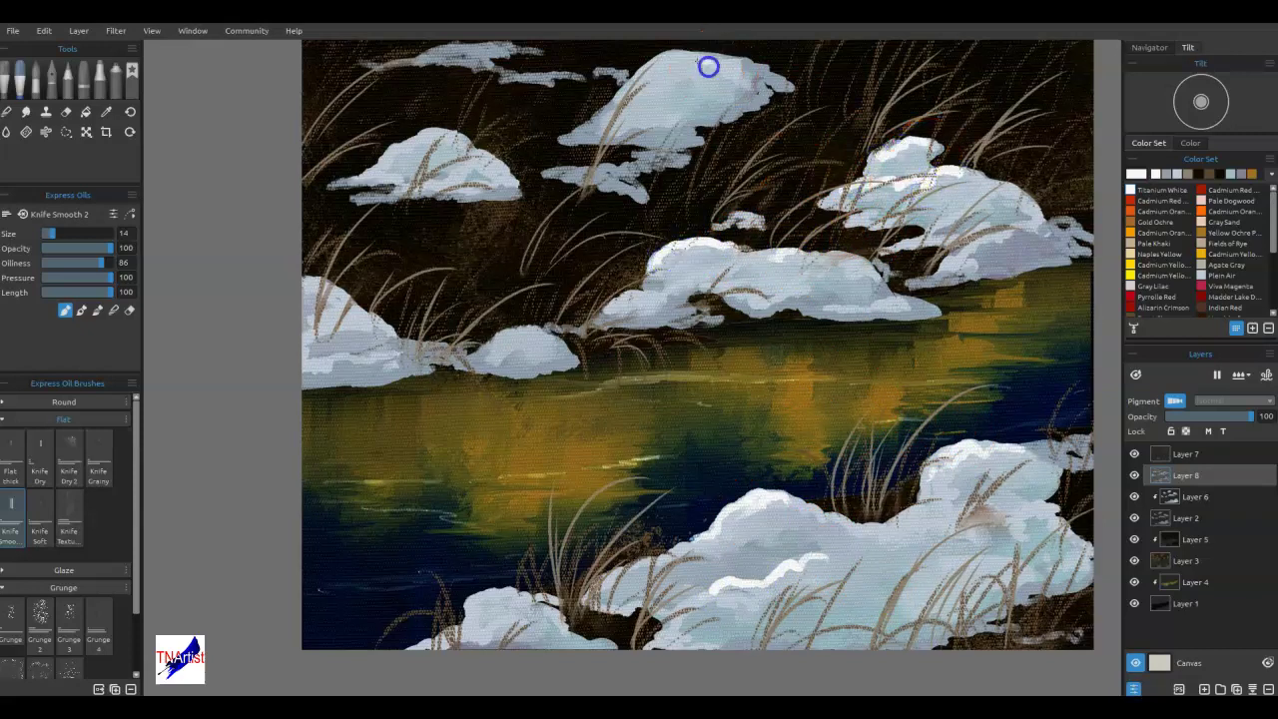
Add white highlights to the topmost, upper-left, left-edge and small rounded shapes and a ridge across the middle shape.
{"action": "left_click_drag", "start_coordinate": [627, 87], "coordinate": [649, 72]}
{"action": "left_click_drag", "start_coordinate": [579, 134], "coordinate": [665, 86]}
{"action": "left_click_drag", "start_coordinate": [421, 146], "coordinate": [386, 162]}
{"action": "left_click_drag", "start_coordinate": [314, 286], "coordinate": [303, 315]}
{"action": "left_click_drag", "start_coordinate": [531, 329], "coordinate": [519, 336]}
{"action": "left_click_drag", "start_coordinate": [834, 270], "coordinate": [814, 260]}
{"action": "left_click_drag", "start_coordinate": [873, 297], "coordinate": [739, 299]}
Blend the white highlights into the large lower shape and the middle shape.
{"action": "key", "text": "b"}
{"action": "mouse_move", "coordinate": [948, 466]}
{"action": "left_mouse_down"}
{"action": "mouse_move", "coordinate": [1033, 456]}
{"action": "mouse_move", "coordinate": [1005, 453]}
{"action": "left_mouse_up"}
{"action": "left_click_drag", "start_coordinate": [976, 445], "coordinate": [973, 446]}
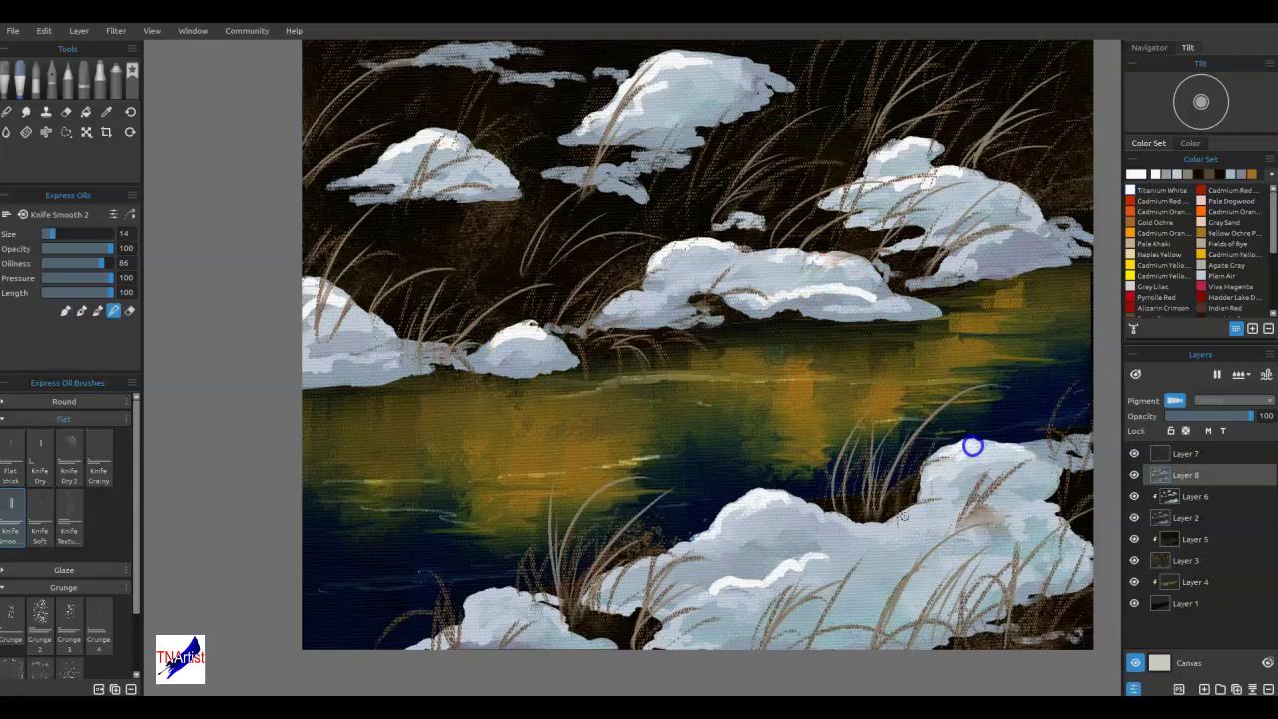
{"action": "left_click_drag", "start_coordinate": [731, 527], "coordinate": [793, 504]}
{"action": "left_click", "coordinate": [693, 257]}
{"action": "left_click_drag", "start_coordinate": [724, 301], "coordinate": [656, 280]}
{"action": "mouse_move", "coordinate": [851, 299]}
{"action": "left_mouse_down"}
{"action": "mouse_move", "coordinate": [884, 304]}
{"action": "mouse_move", "coordinate": [824, 300]}
{"action": "left_mouse_up"}
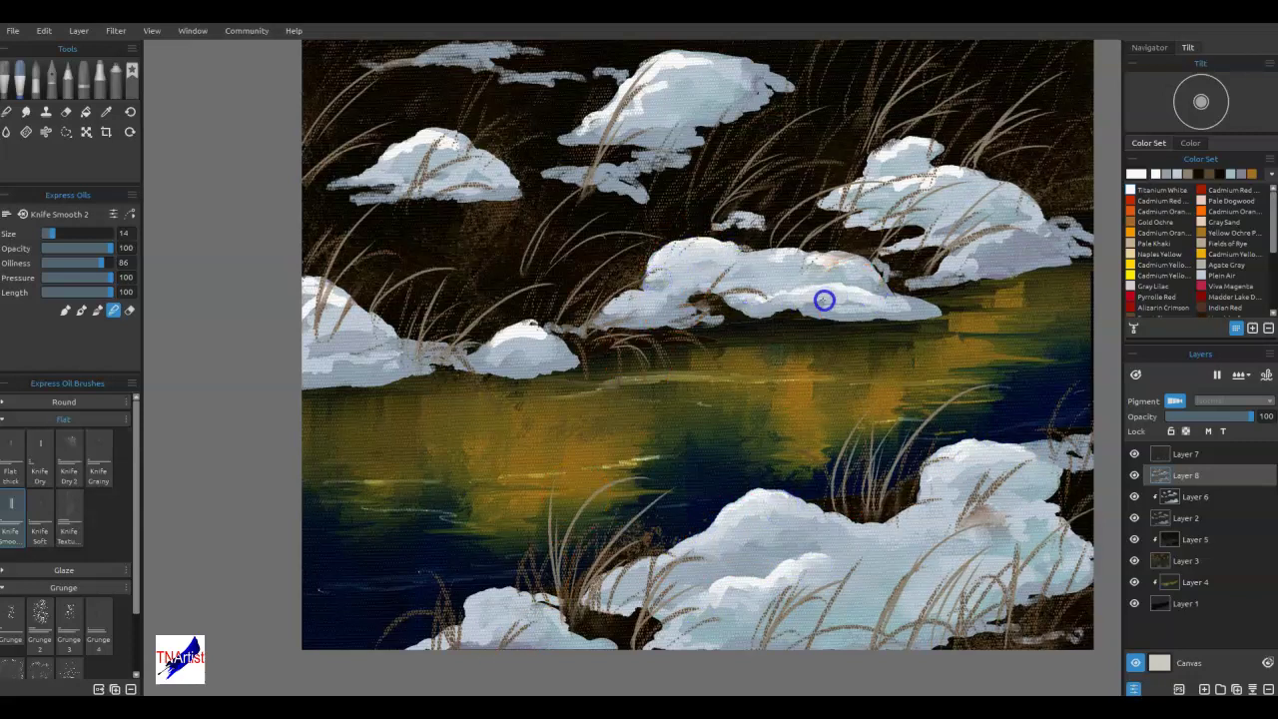
Blend the highlights on the upper-right, small rounded and topmost shapes, softening the topmost shape's contour.
{"action": "left_click_drag", "start_coordinate": [874, 170], "coordinate": [904, 189]}
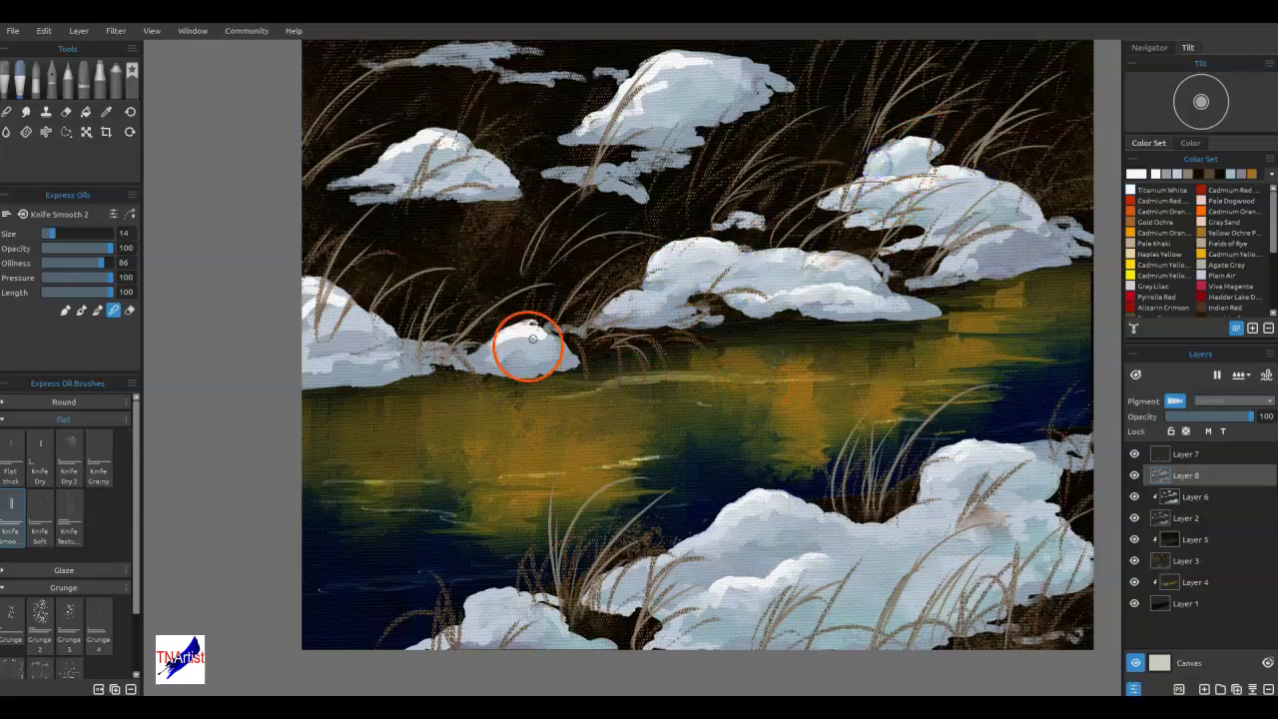
{"action": "left_click_drag", "start_coordinate": [496, 348], "coordinate": [547, 345]}
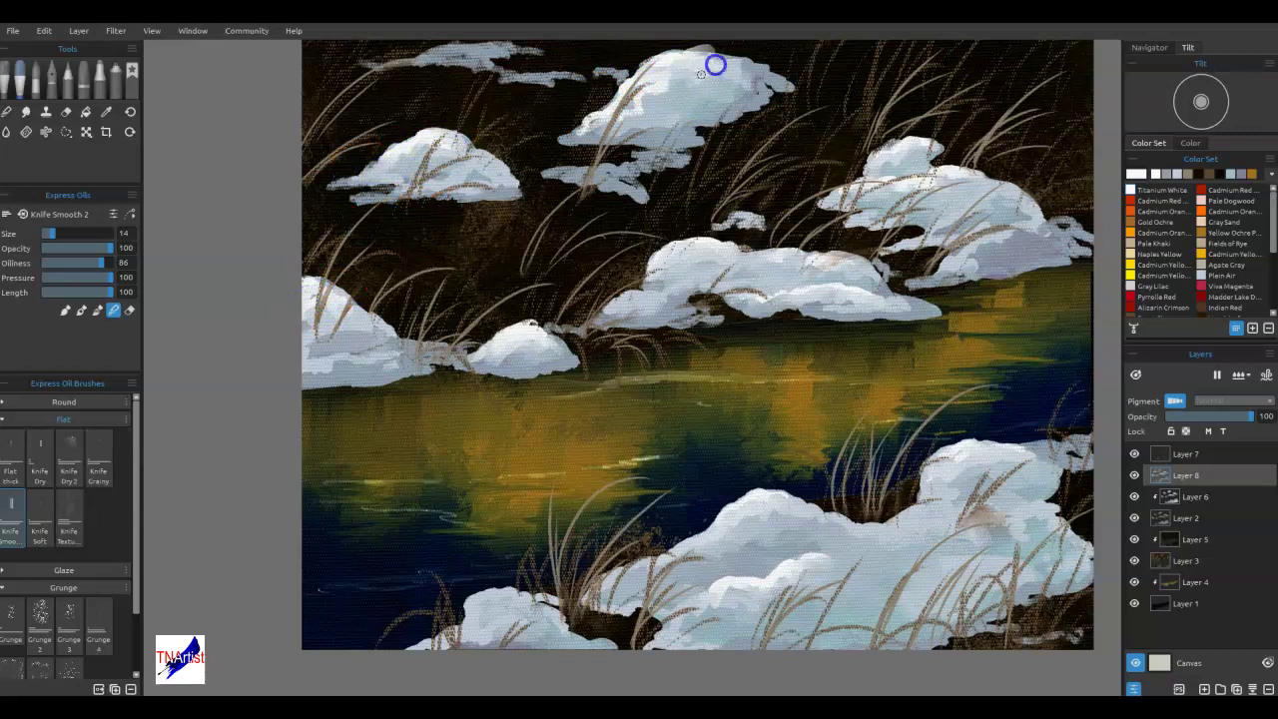
{"action": "mouse_move", "coordinate": [592, 126]}
{"action": "left_mouse_down"}
{"action": "mouse_move", "coordinate": [676, 74]}
{"action": "mouse_move", "coordinate": [728, 77]}
{"action": "mouse_move", "coordinate": [715, 48]}
{"action": "left_mouse_up"}
{"action": "mouse_move", "coordinate": [684, 103]}
{"action": "left_mouse_down"}
{"action": "mouse_move", "coordinate": [693, 129]}
{"action": "mouse_move", "coordinate": [689, 64]}
{"action": "left_mouse_up"}
{"action": "key", "text": "e"}
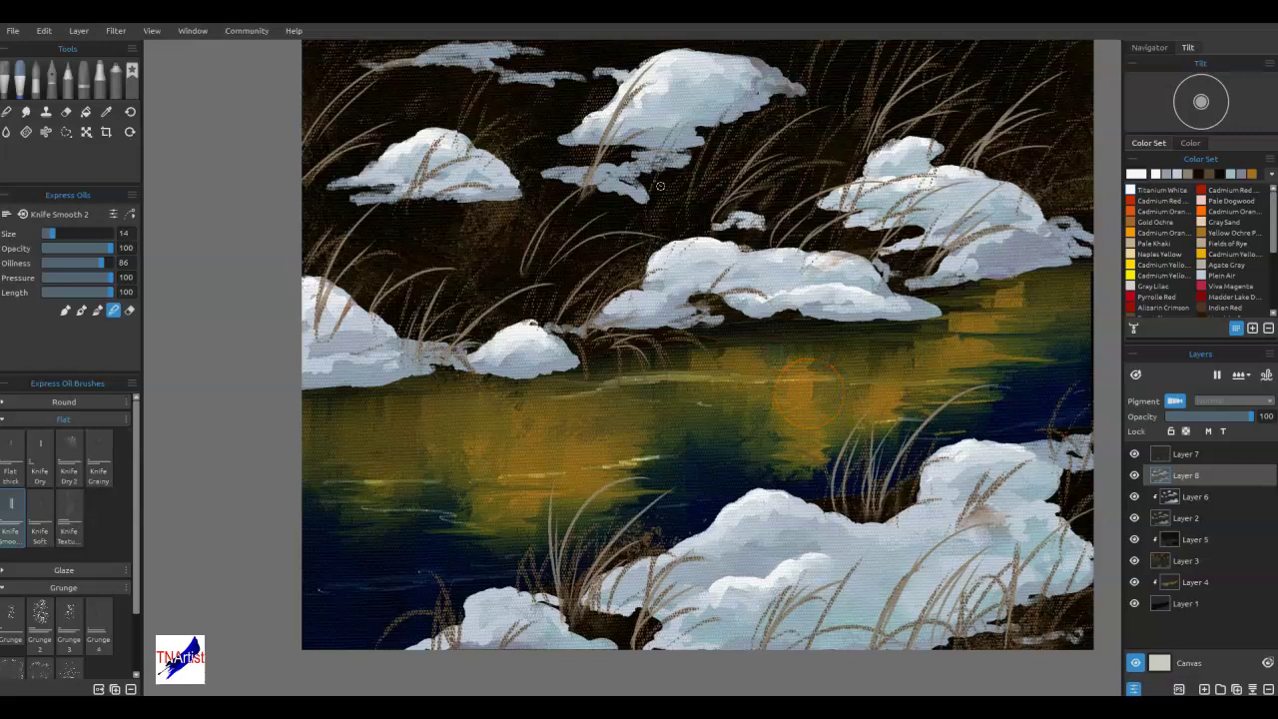
{"action": "mouse_move", "coordinate": [816, 388]}
{"action": "left_mouse_down"}
{"action": "mouse_move", "coordinate": [807, 414]}
{"action": "mouse_move", "coordinate": [820, 464]}
{"action": "left_mouse_up"}
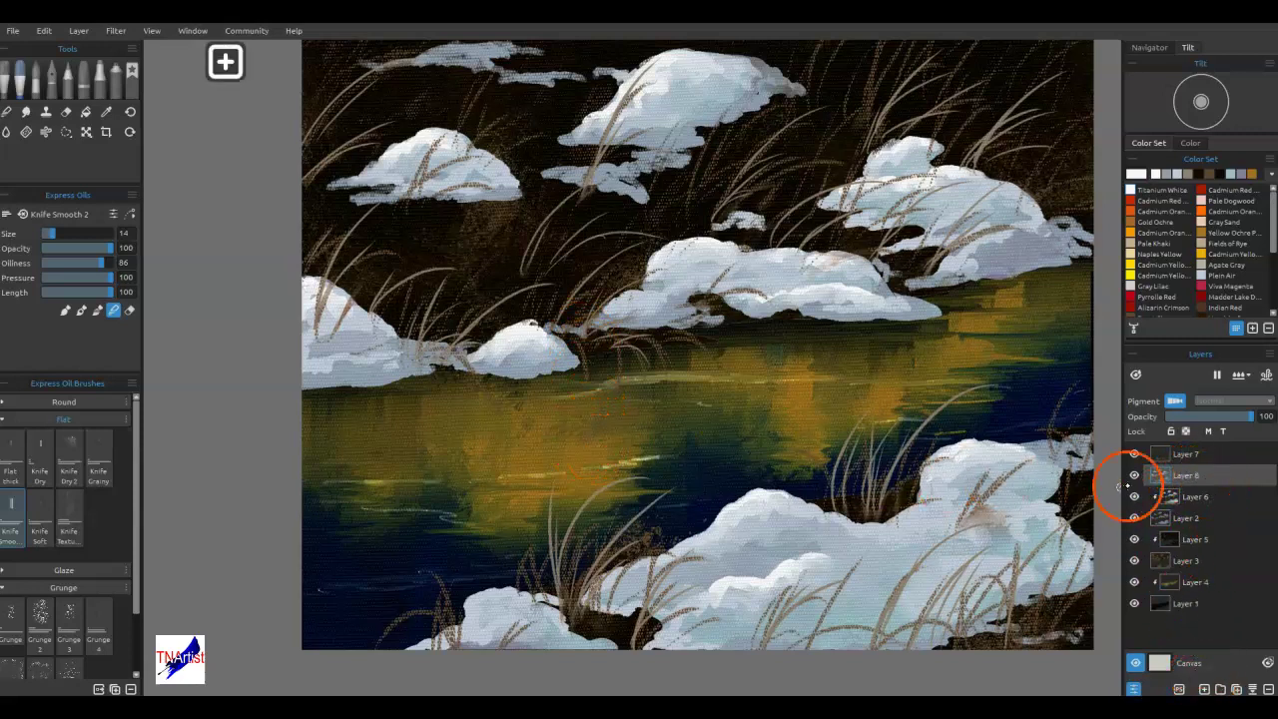
On a new layer above Layer 8, paint near-black blades over the upper-left shape's base and dark shoreline edges with the Fountain Square ink brush.
{"action": "left_click", "coordinate": [38, 79]}
{"action": "left_click", "coordinate": [53, 83]}
{"action": "key", "text": "alt"}
{"action": "left_click_drag", "start_coordinate": [449, 211], "coordinate": [486, 186]}
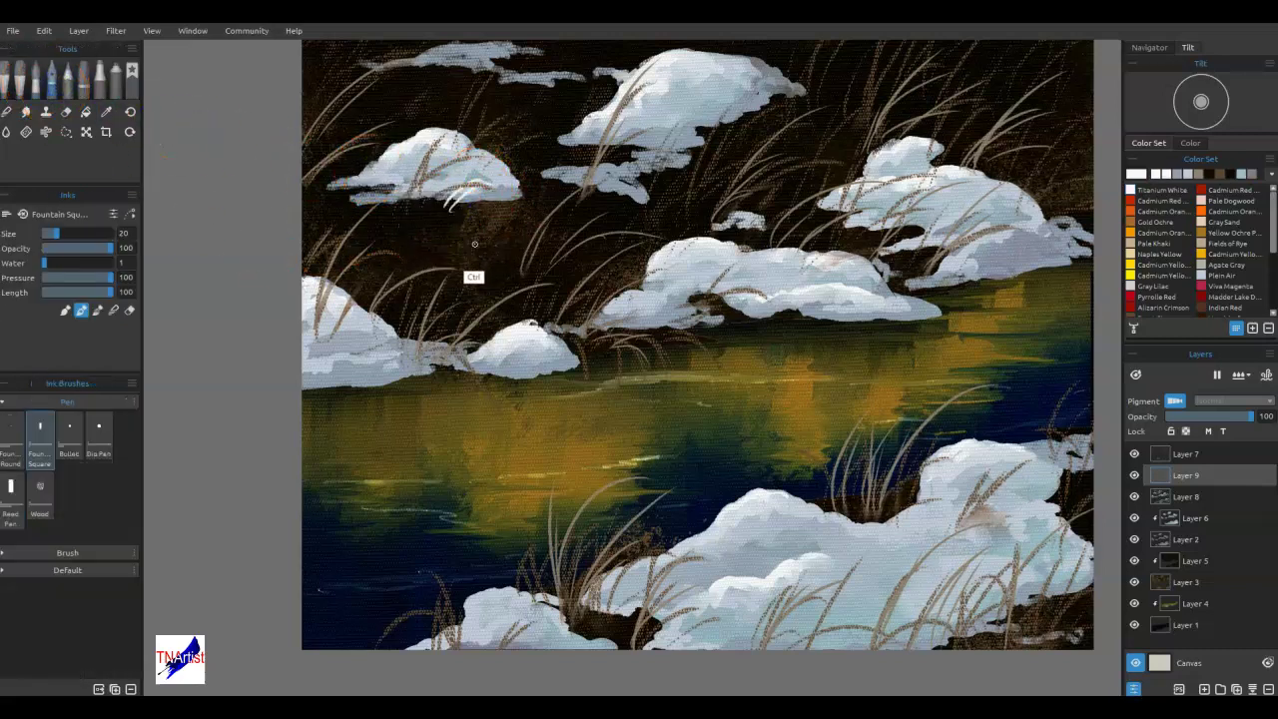
{"action": "left_click", "coordinate": [442, 216], "text": "alt"}
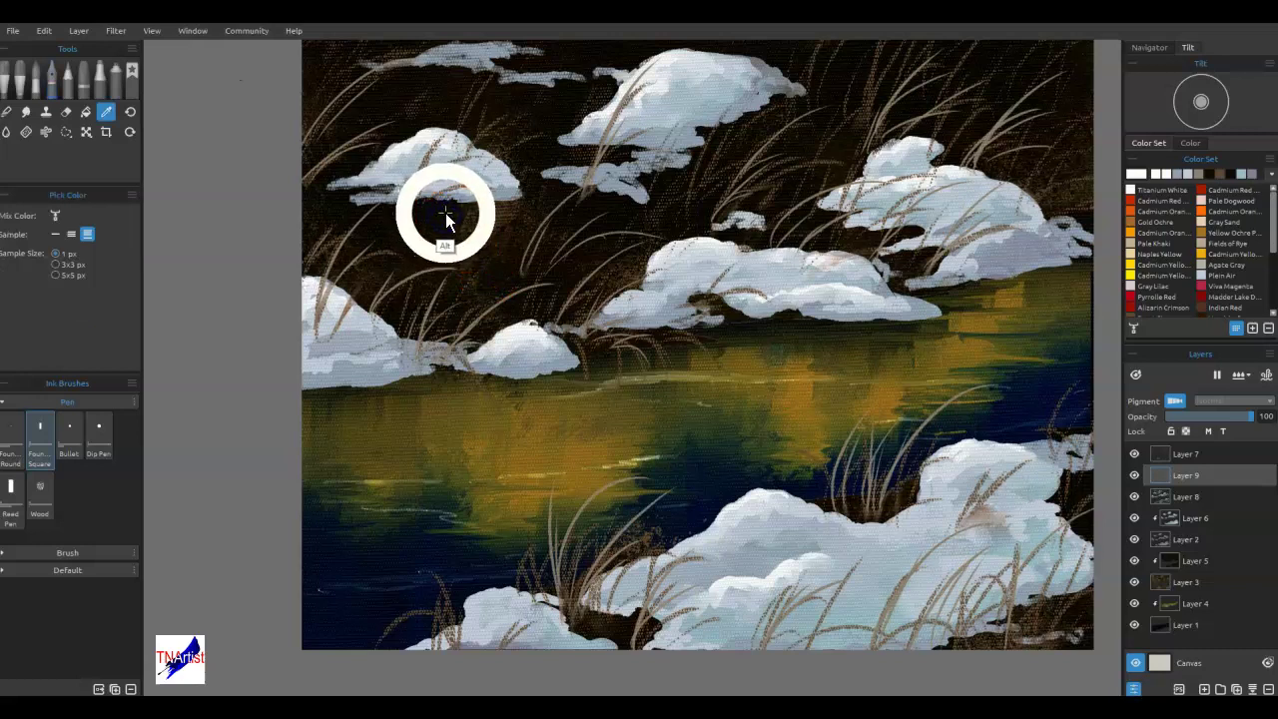
{"action": "left_click", "coordinate": [1217, 175]}
{"action": "left_click", "coordinate": [1209, 175]}
{"action": "mouse_move", "coordinate": [433, 215]}
{"action": "left_mouse_down"}
{"action": "mouse_move", "coordinate": [481, 172]}
{"action": "mouse_move", "coordinate": [457, 158]}
{"action": "mouse_move", "coordinate": [486, 186]}
{"action": "mouse_move", "coordinate": [447, 226]}
{"action": "mouse_move", "coordinate": [521, 196]}
{"action": "mouse_move", "coordinate": [499, 203]}
{"action": "left_mouse_up"}
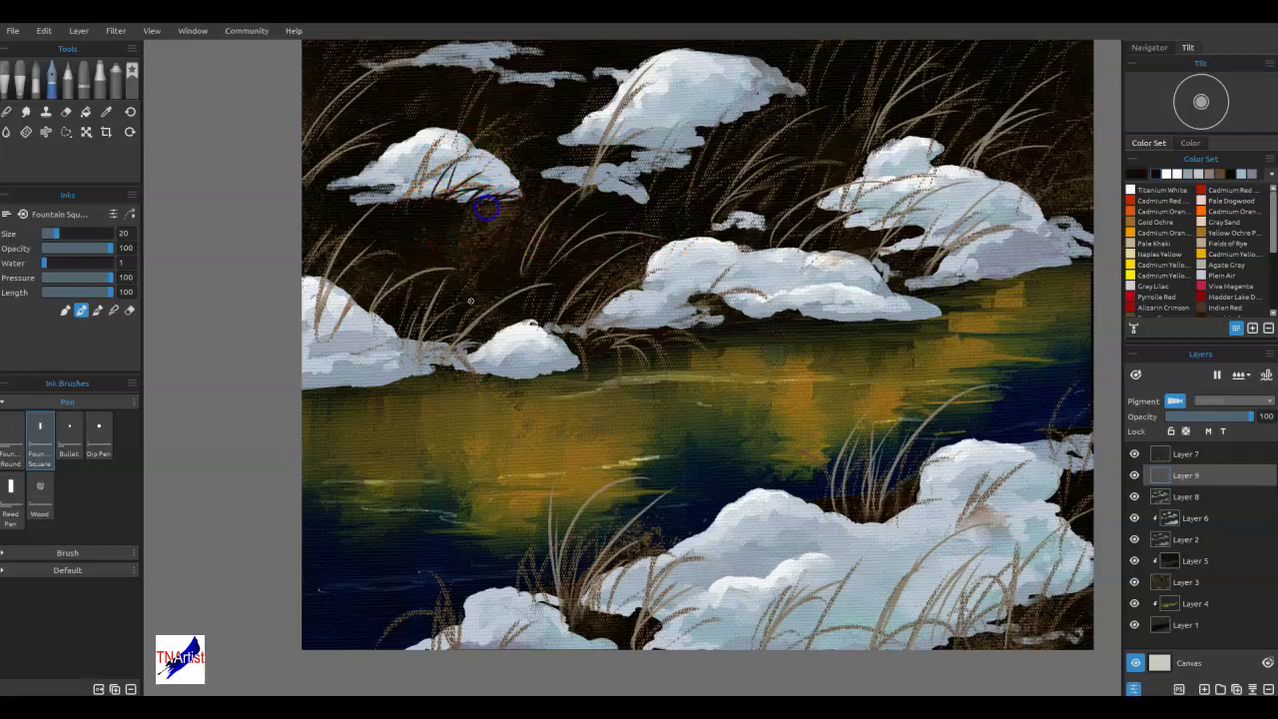
{"action": "left_click_drag", "start_coordinate": [304, 389], "coordinate": [327, 386]}
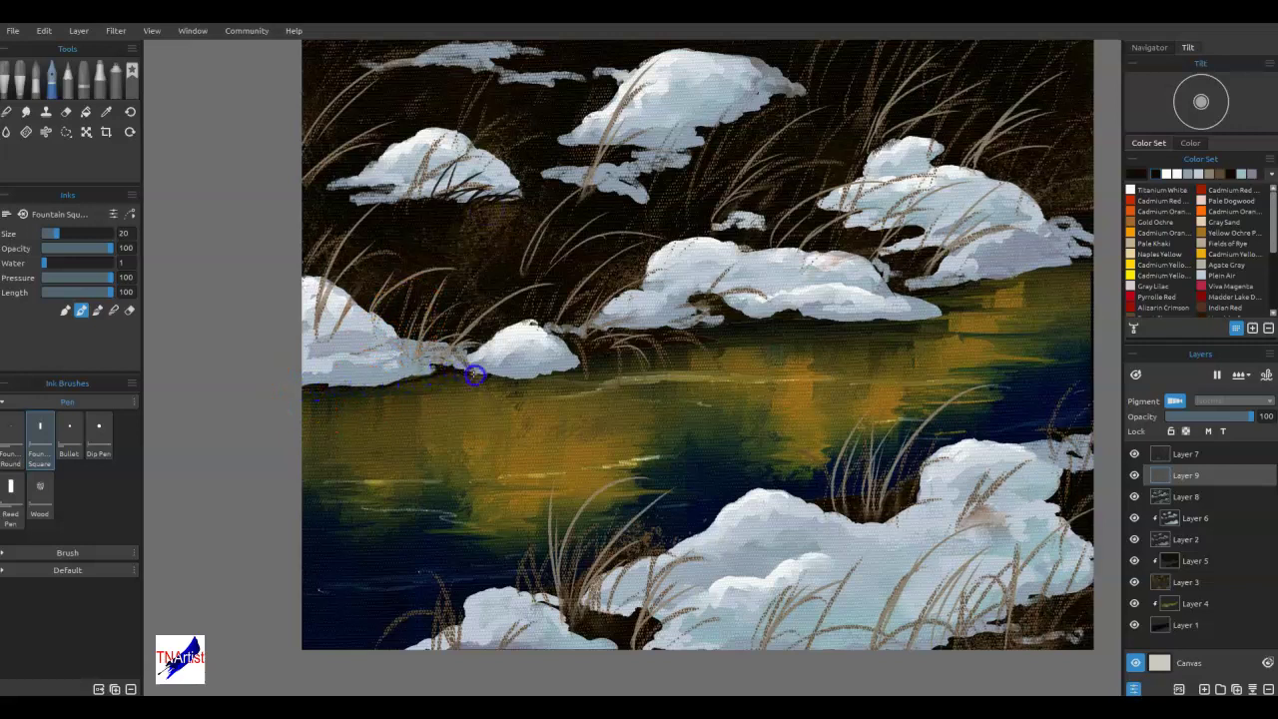
{"action": "mouse_move", "coordinate": [585, 367]}
{"action": "left_mouse_down"}
{"action": "mouse_move", "coordinate": [613, 348]}
{"action": "mouse_move", "coordinate": [657, 354]}
{"action": "left_mouse_up"}
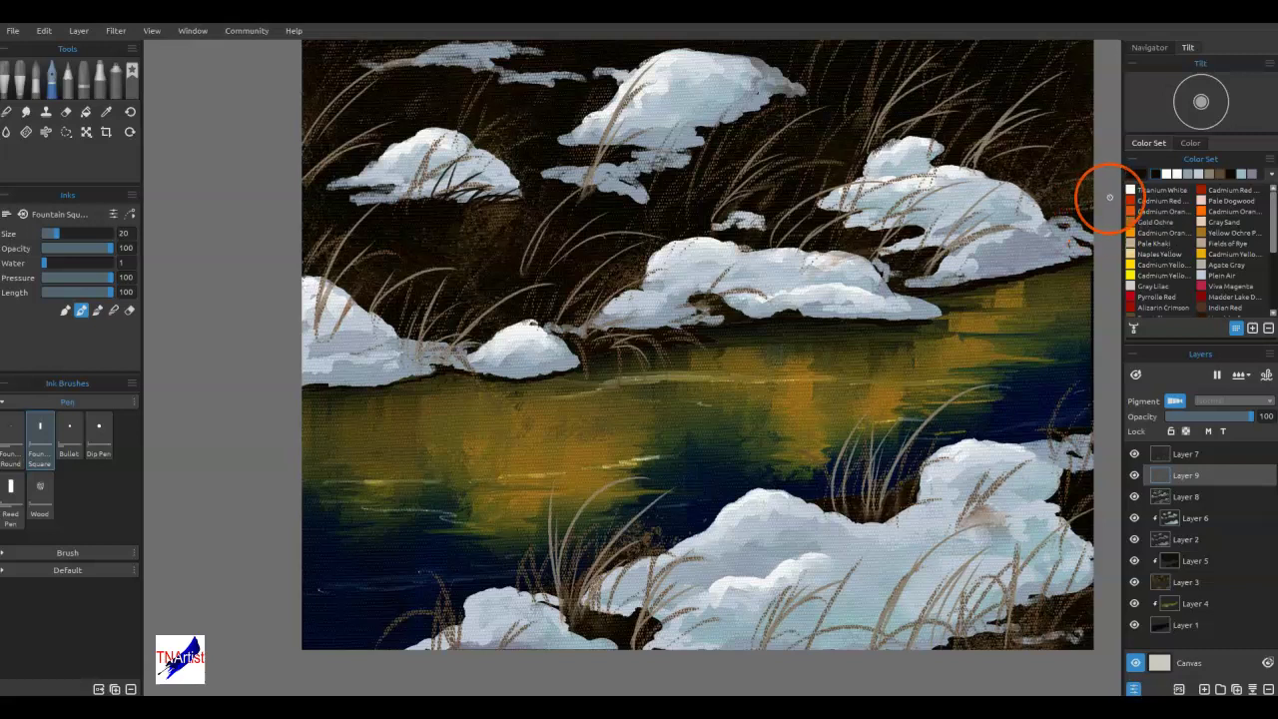
Blend the patches below the topmost shape on Layer 8 into soft horizontal streaks.
{"action": "left_click", "coordinate": [1193, 496]}
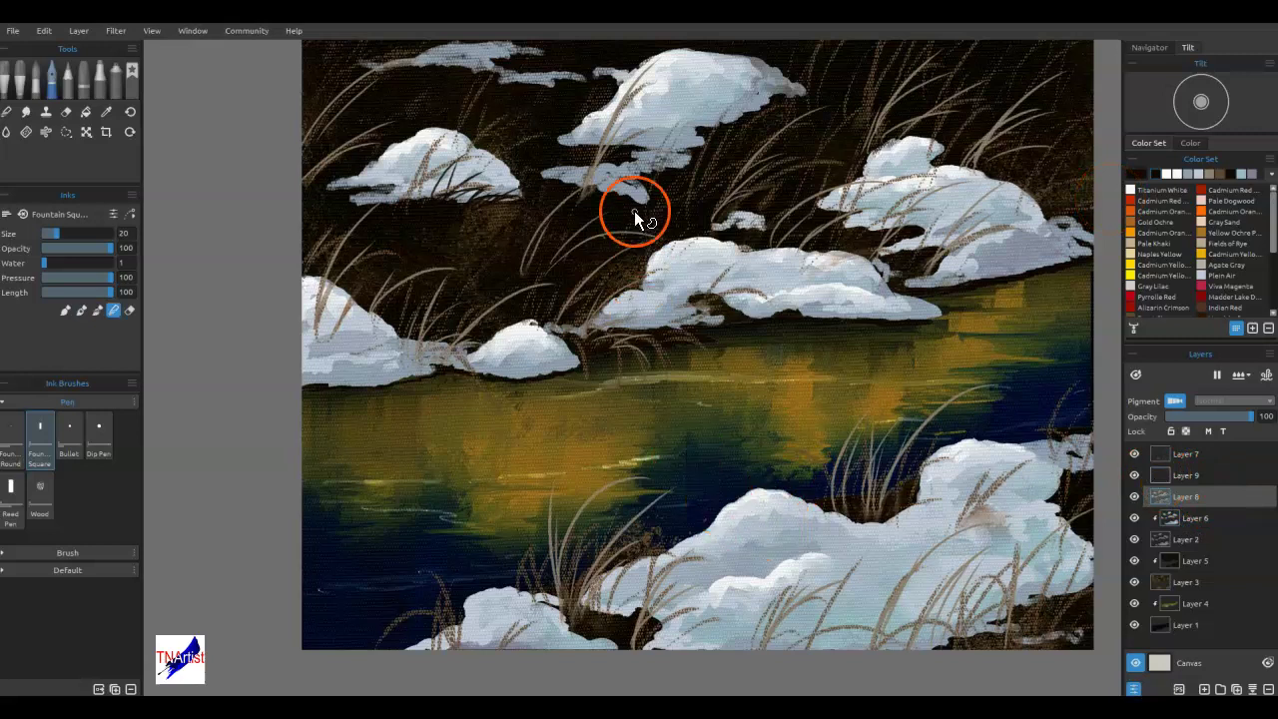
{"action": "left_click_drag", "start_coordinate": [629, 183], "coordinate": [730, 168]}
{"action": "left_click_drag", "start_coordinate": [659, 204], "coordinate": [603, 190]}
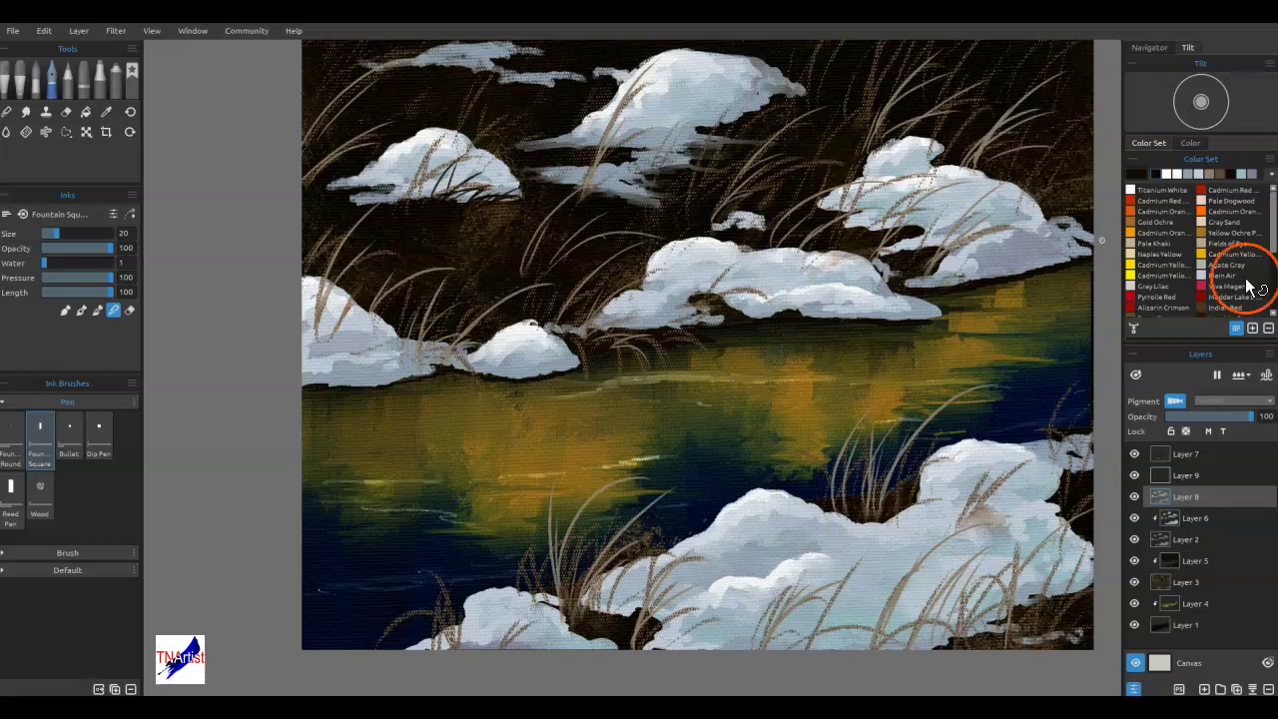
Unlock the speckled stencil's size ratio, stretch it wide, and position it over the upper bank.
{"action": "left_click_drag", "start_coordinate": [872, 162], "coordinate": [980, 109]}
{"action": "left_click", "coordinate": [985, 67]}
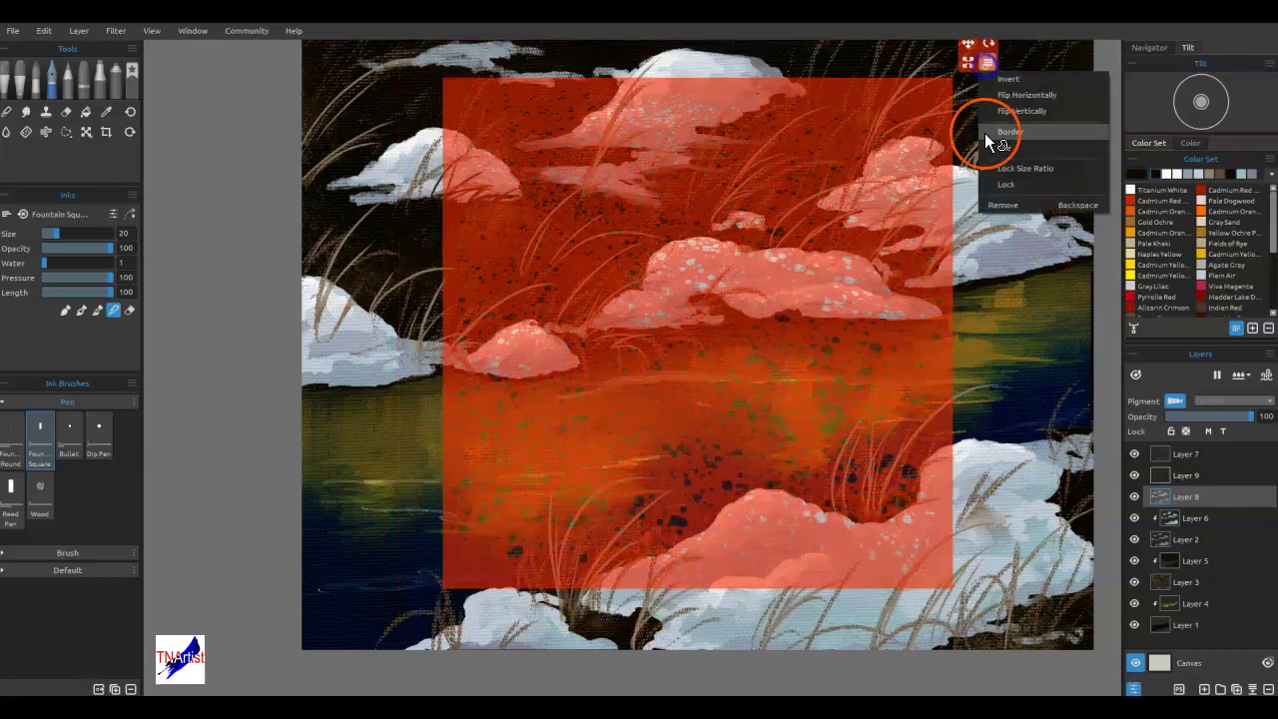
{"action": "left_click", "coordinate": [1008, 165]}
{"action": "left_click_drag", "start_coordinate": [974, 70], "coordinate": [1149, 134]}
{"action": "left_click_drag", "start_coordinate": [902, 331], "coordinate": [892, 218]}
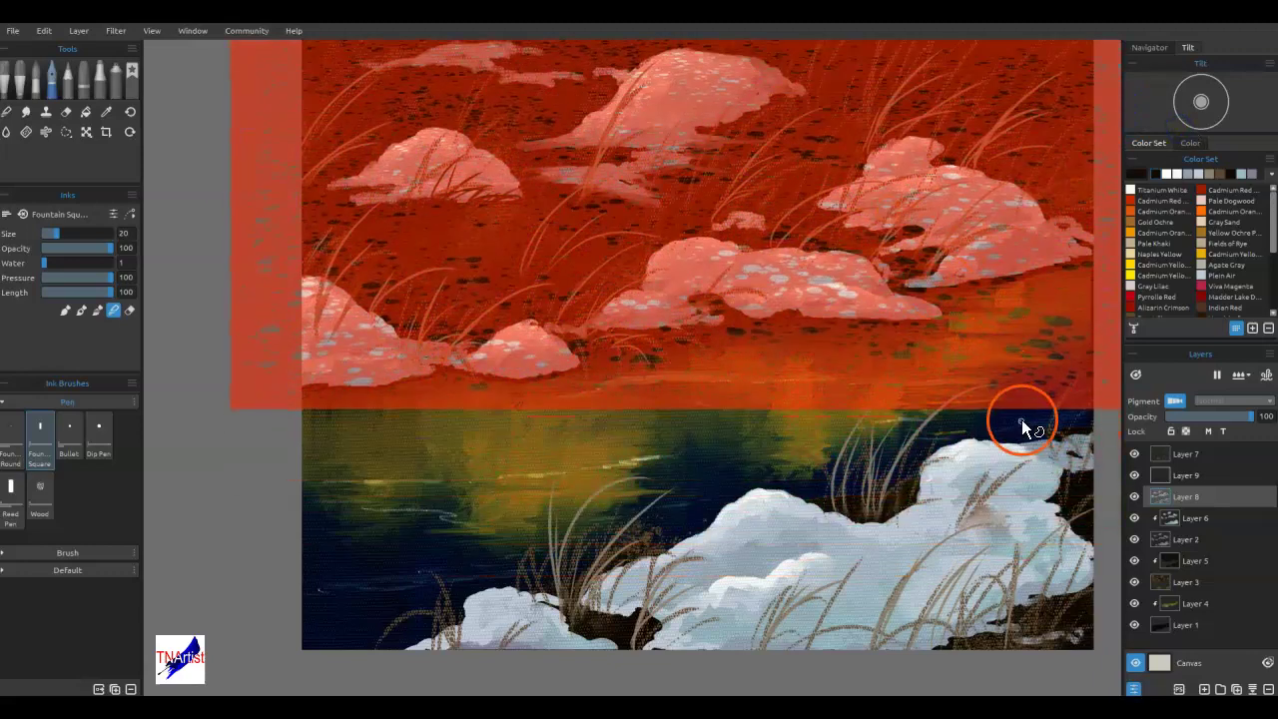
Add a layer above Layer 5 and paint speckles through the stencil onto the upper bank with Knife Smooth 2 at size 40.
{"action": "left_click", "coordinate": [1197, 562]}
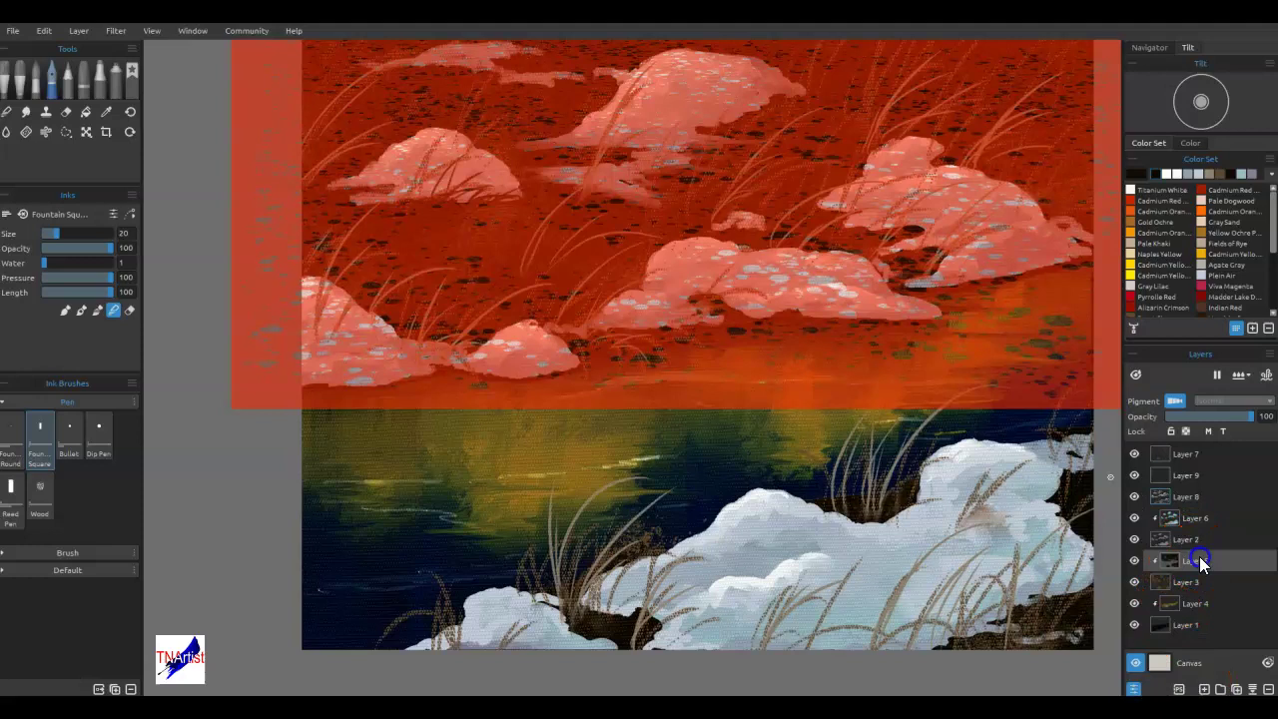
{"action": "left_click", "coordinate": [1218, 689]}
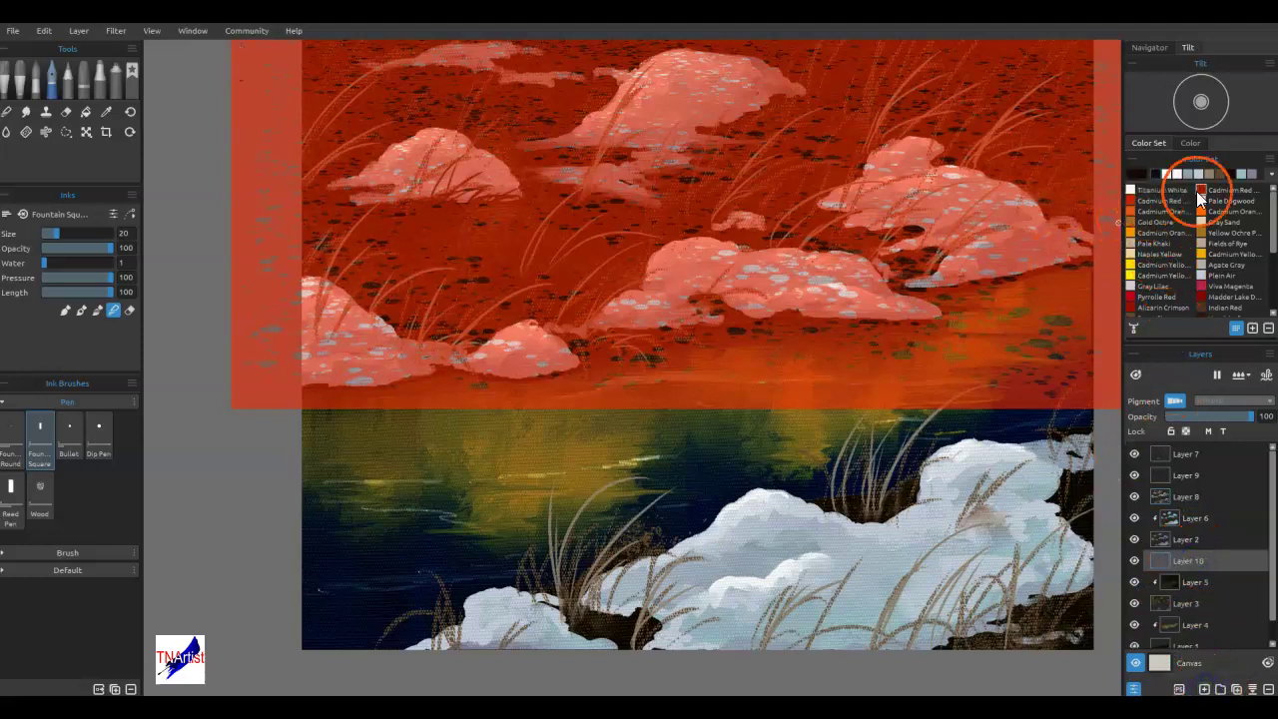
{"action": "left_click", "coordinate": [1232, 175]}
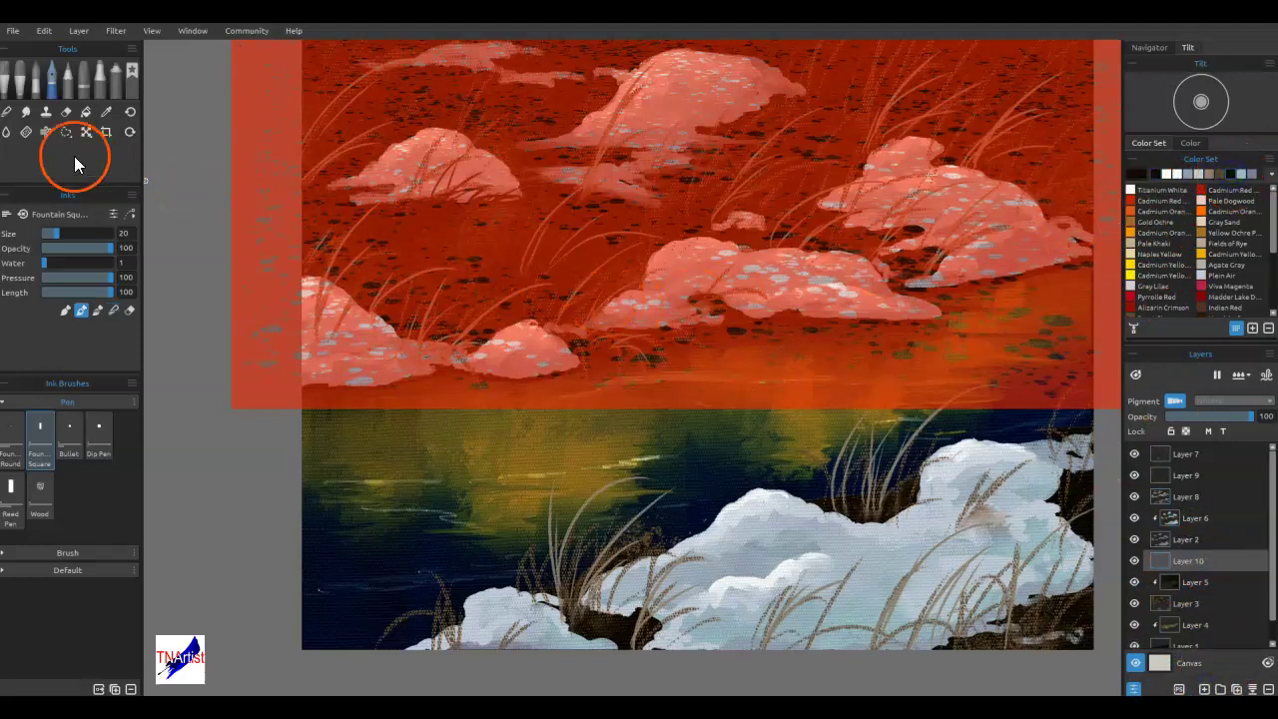
{"action": "left_click", "coordinate": [21, 88]}
{"action": "key", "text": "]"}
{"action": "key", "text": "]"}
{"action": "key", "text": "]"}
{"action": "key", "text": "]"}
{"action": "key", "text": "]"}
{"action": "key", "text": "]"}
{"action": "left_click_drag", "start_coordinate": [299, 250], "coordinate": [338, 247]}
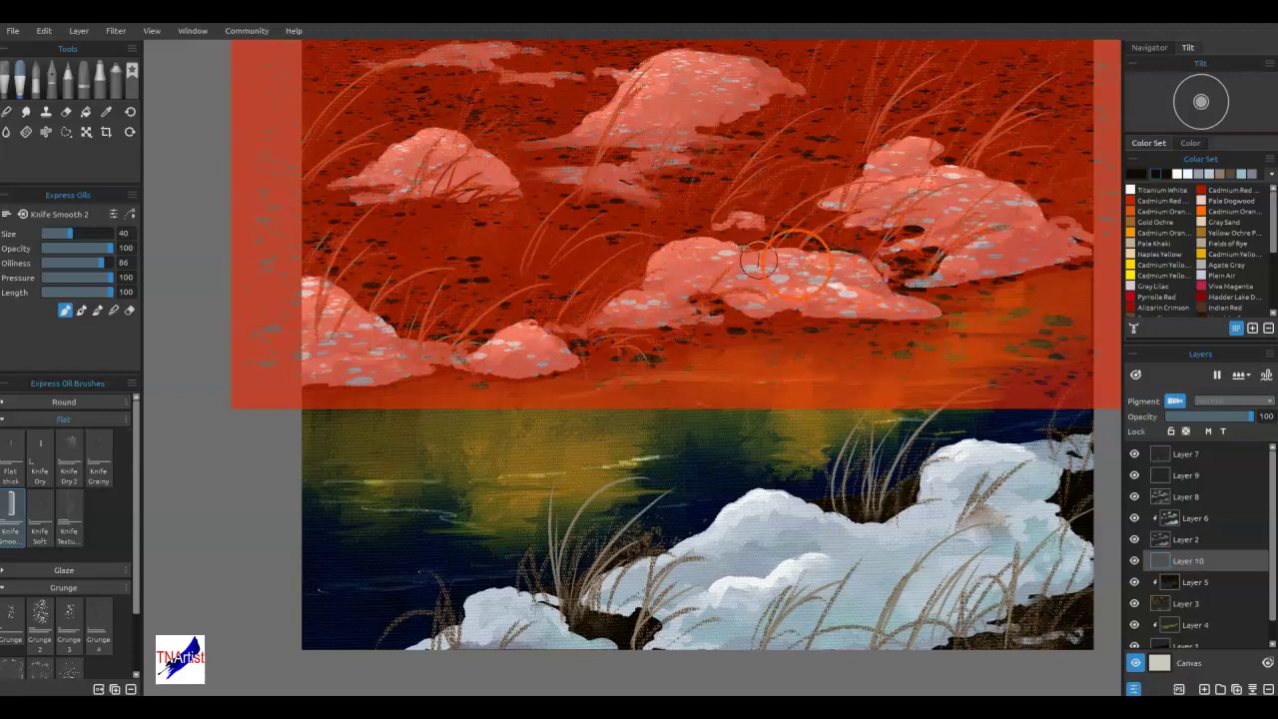
Paint the bank speckles in a custom dark olive, then mix a dark grey-teal (#3b504f) for more speckles.
{"action": "double_click", "coordinate": [1142, 175]}
{"action": "left_click_drag", "start_coordinate": [754, 292], "coordinate": [751, 327]}
{"action": "left_click", "coordinate": [729, 473]}
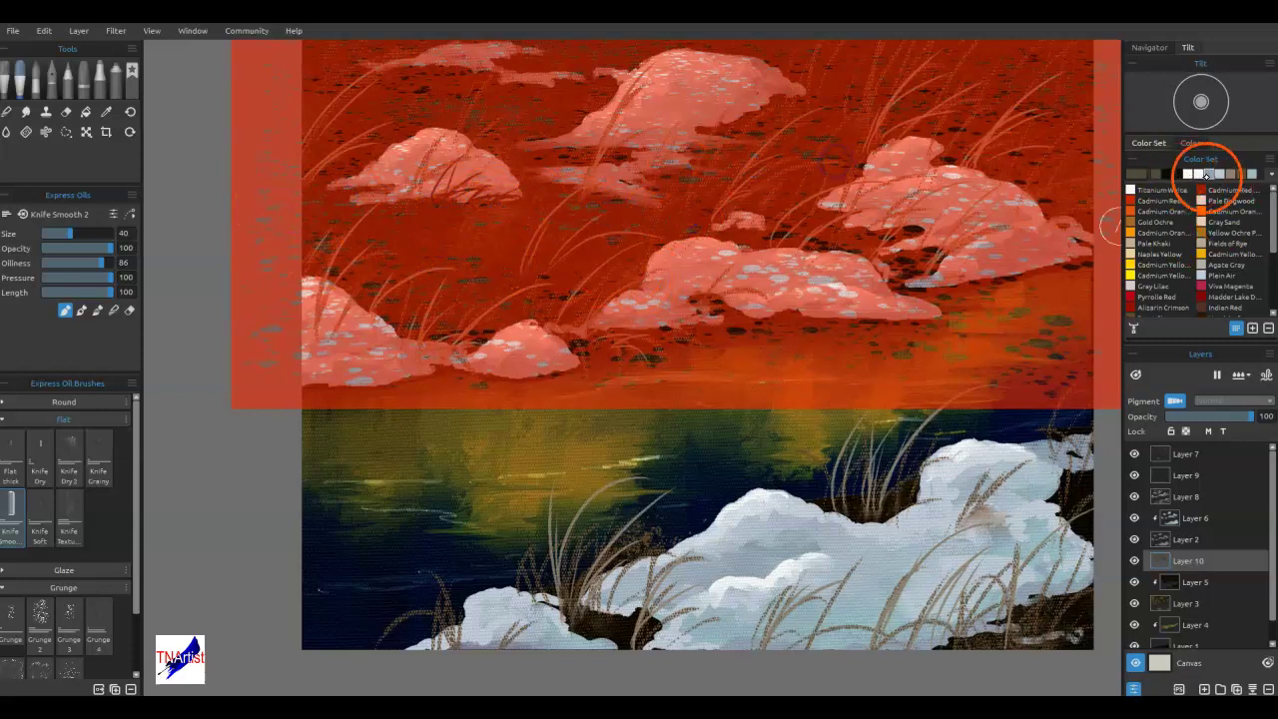
{"action": "left_click", "coordinate": [1146, 175]}
{"action": "left_click", "coordinate": [701, 329]}
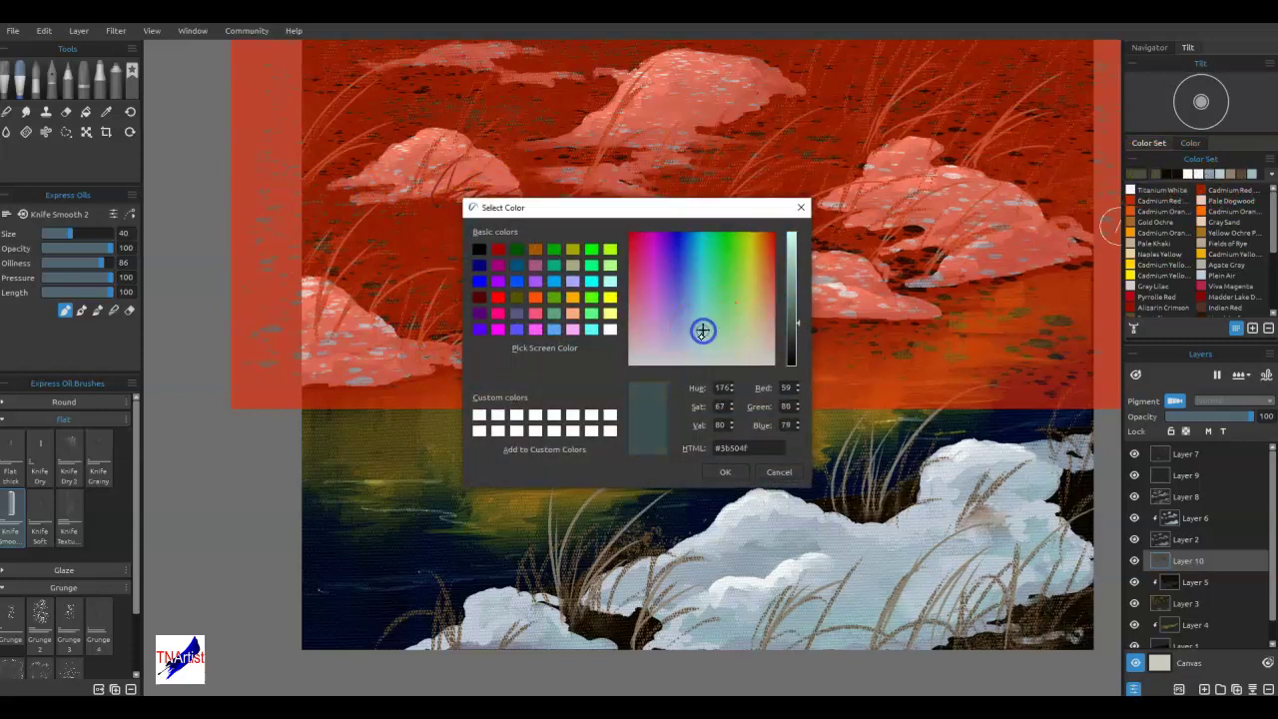
{"action": "left_click", "coordinate": [713, 484]}
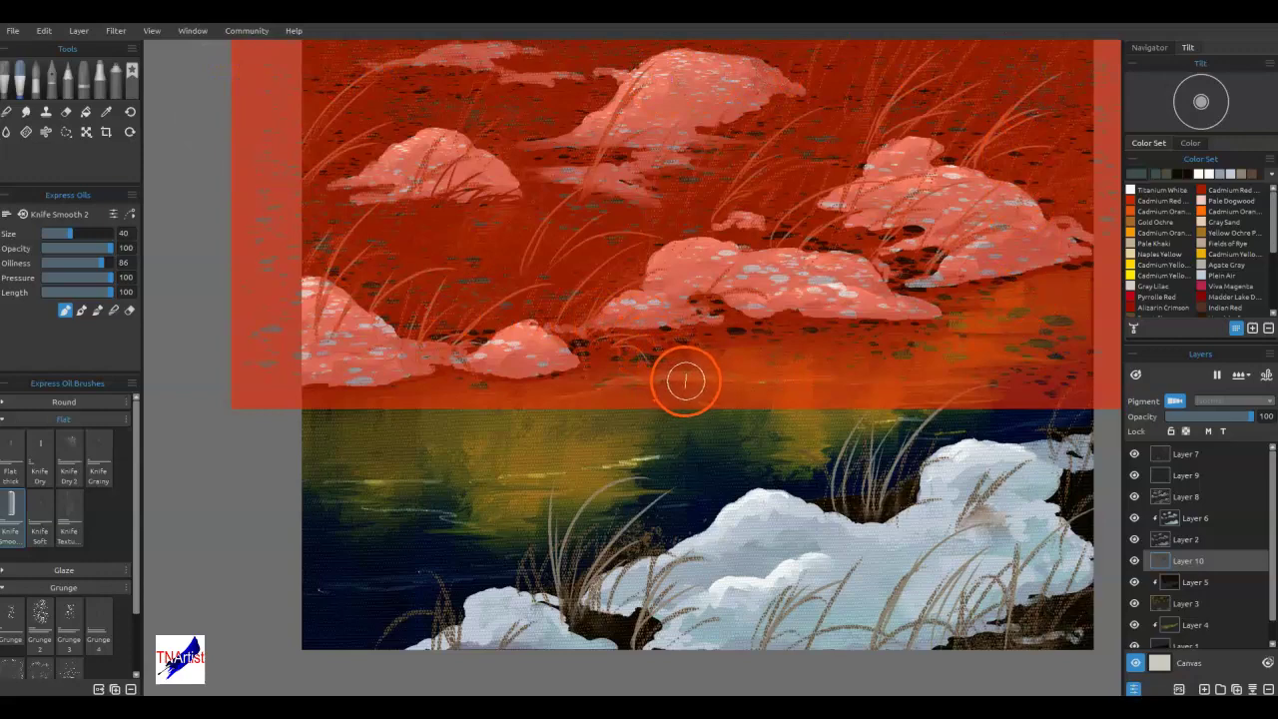
Shift the stencil right and slightly up, paint more speckles across the bank, and hide the stencil.
{"action": "left_click_drag", "start_coordinate": [625, 286], "coordinate": [759, 254]}
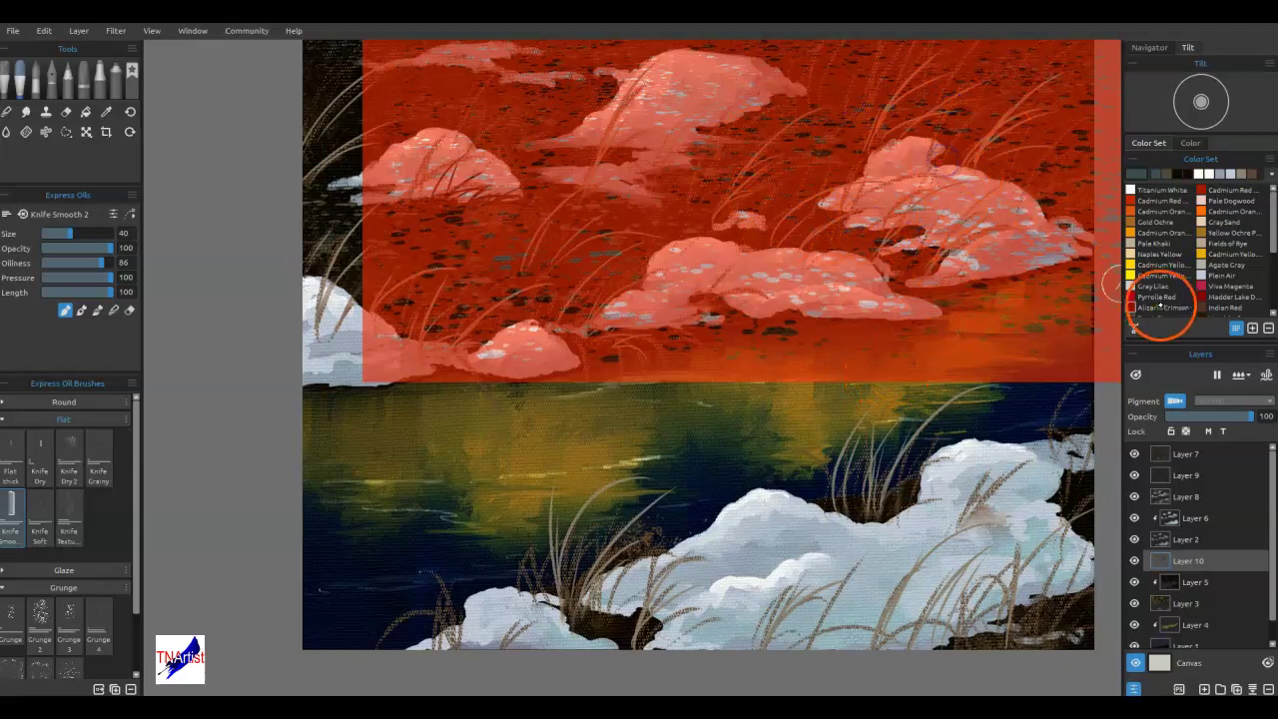
{"action": "left_click", "coordinate": [1198, 316]}
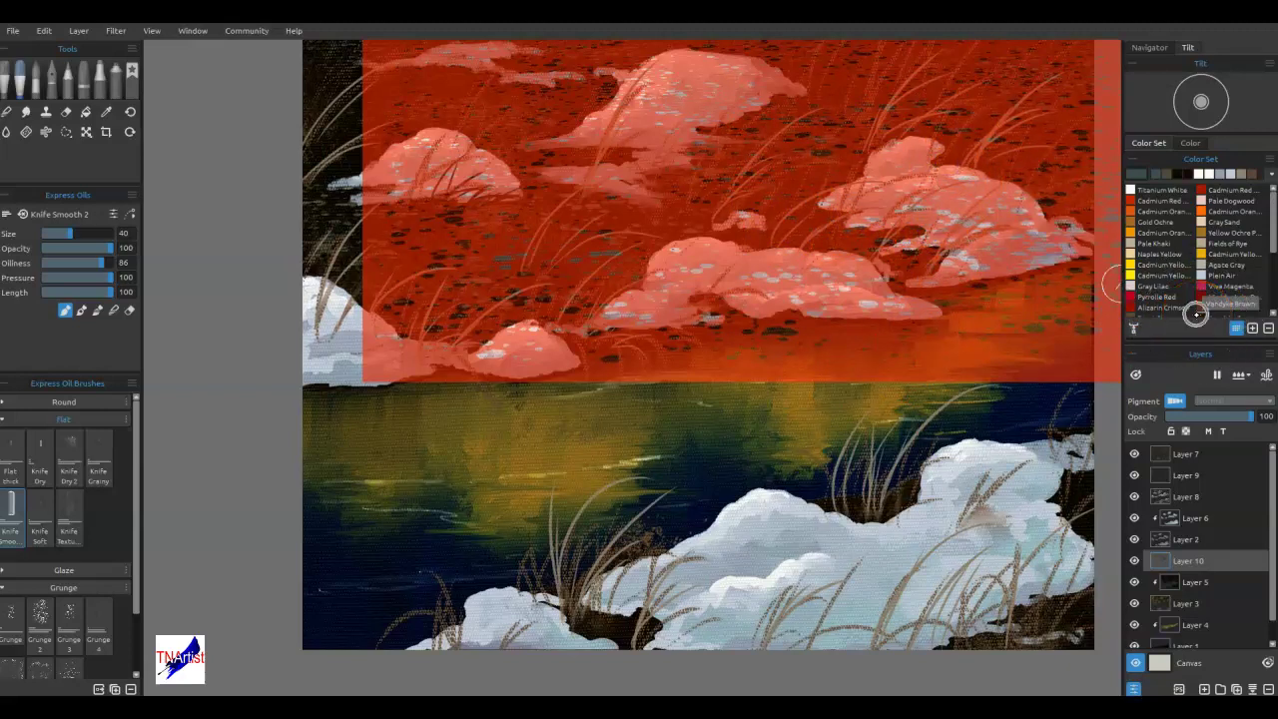
{"action": "key", "text": "ctrl+h"}
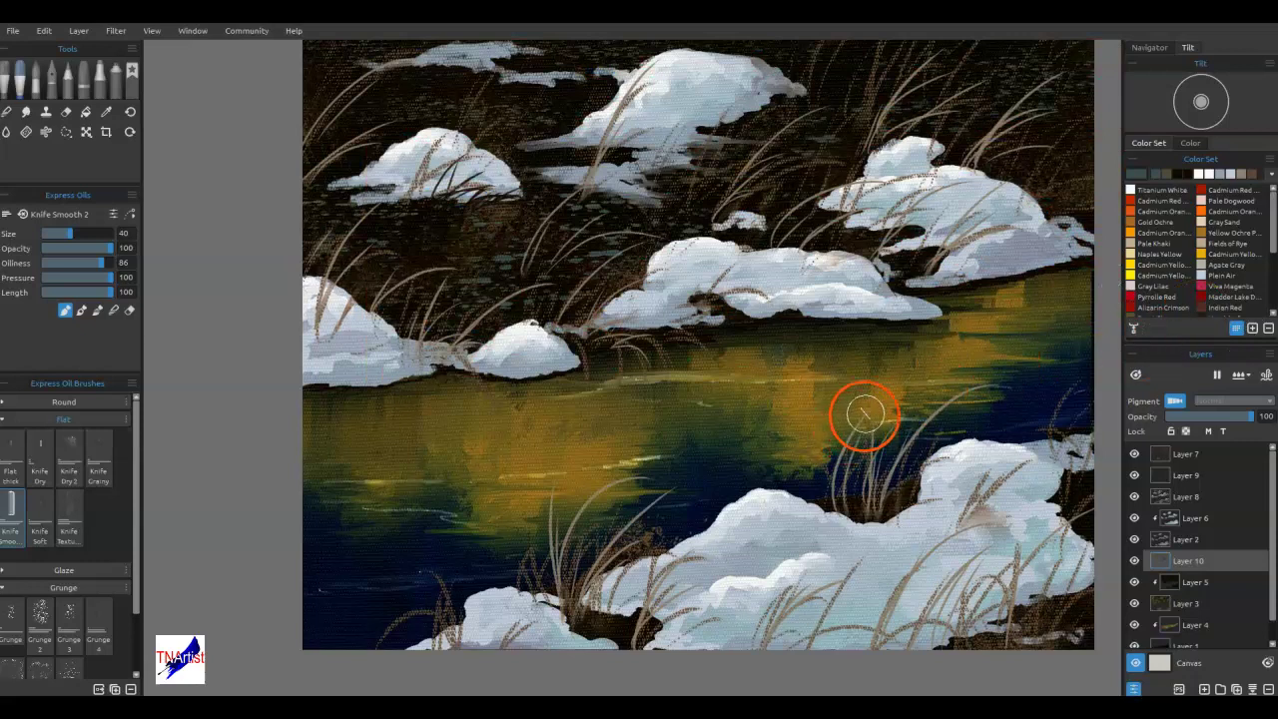
{"action": "key", "text": "ctrl+t"}
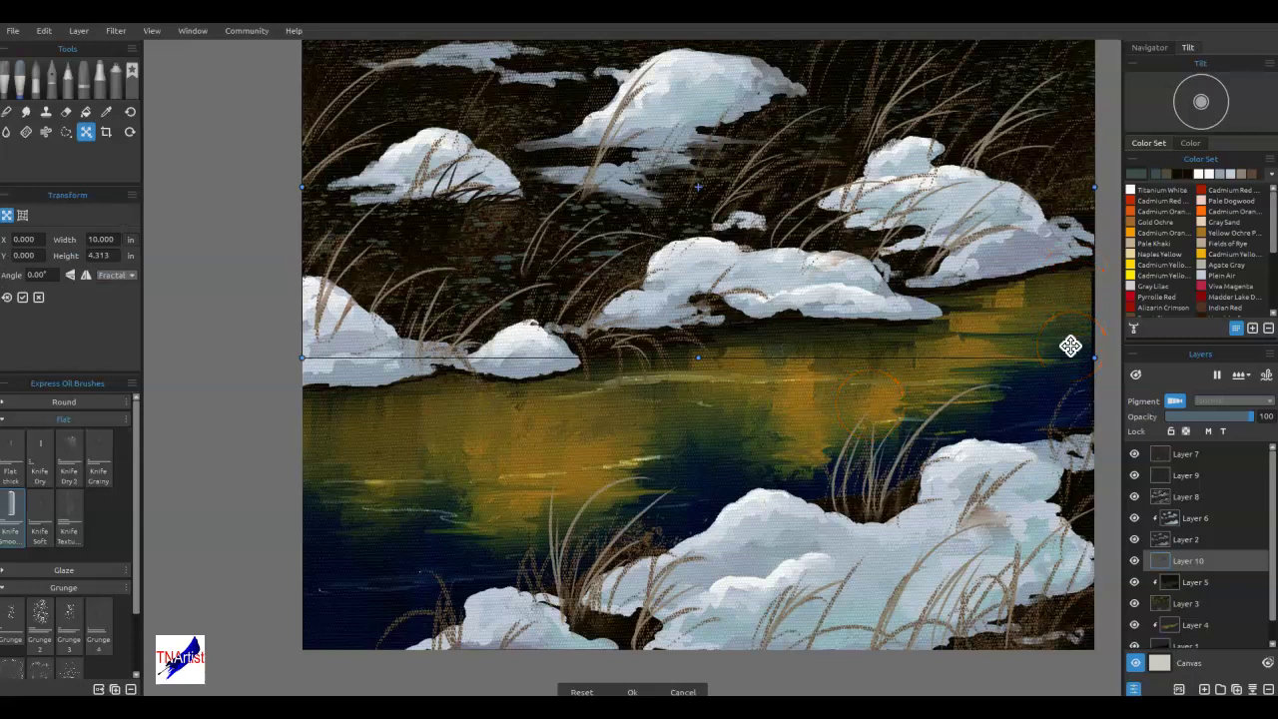
{"action": "key", "text": "Down"}
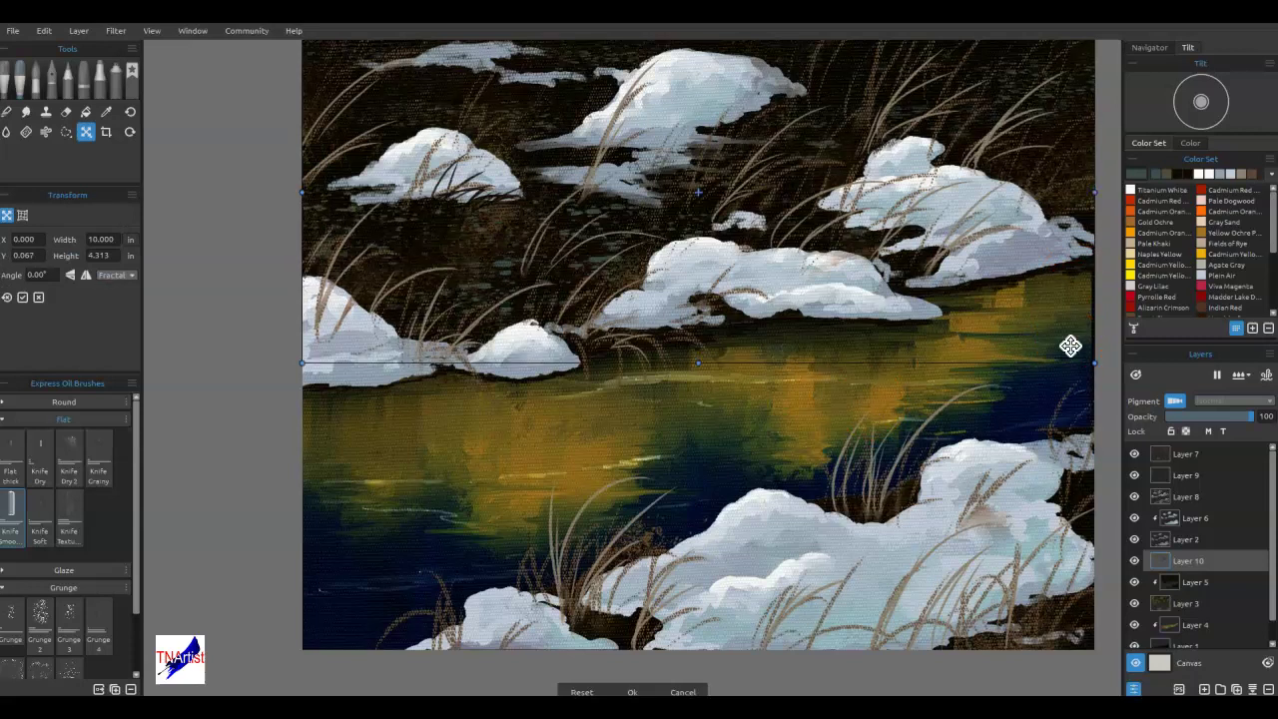
{"action": "key", "text": "Right"}
{"action": "key", "text": "Left"}
{"action": "key", "text": "Left"}
{"action": "key", "text": "Left"}
{"action": "key", "text": "Left"}
{"action": "key", "text": "Left"}
{"action": "key", "text": "Left"}
{"action": "key", "text": "Left"}
{"action": "key", "text": "Left"}
{"action": "key", "text": "Left"}
{"action": "key", "text": "Left"}
{"action": "key", "text": "Left"}
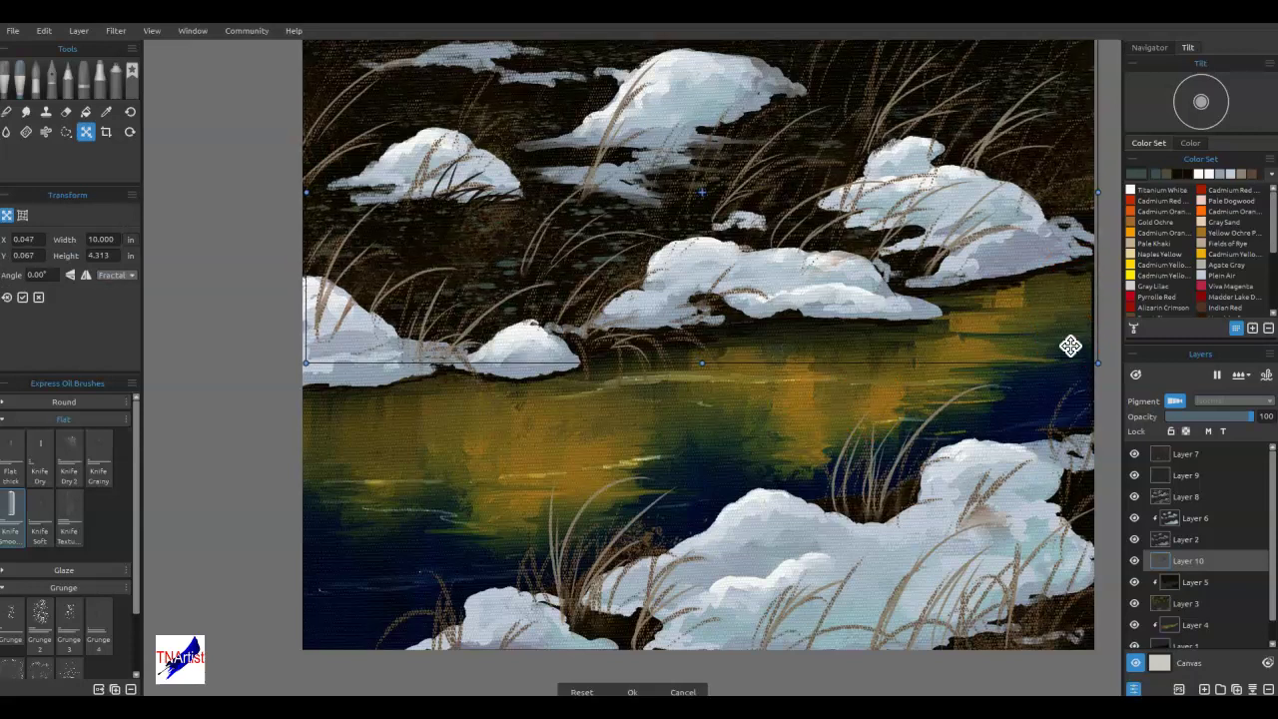
{"action": "left_click", "coordinate": [1076, 323]}
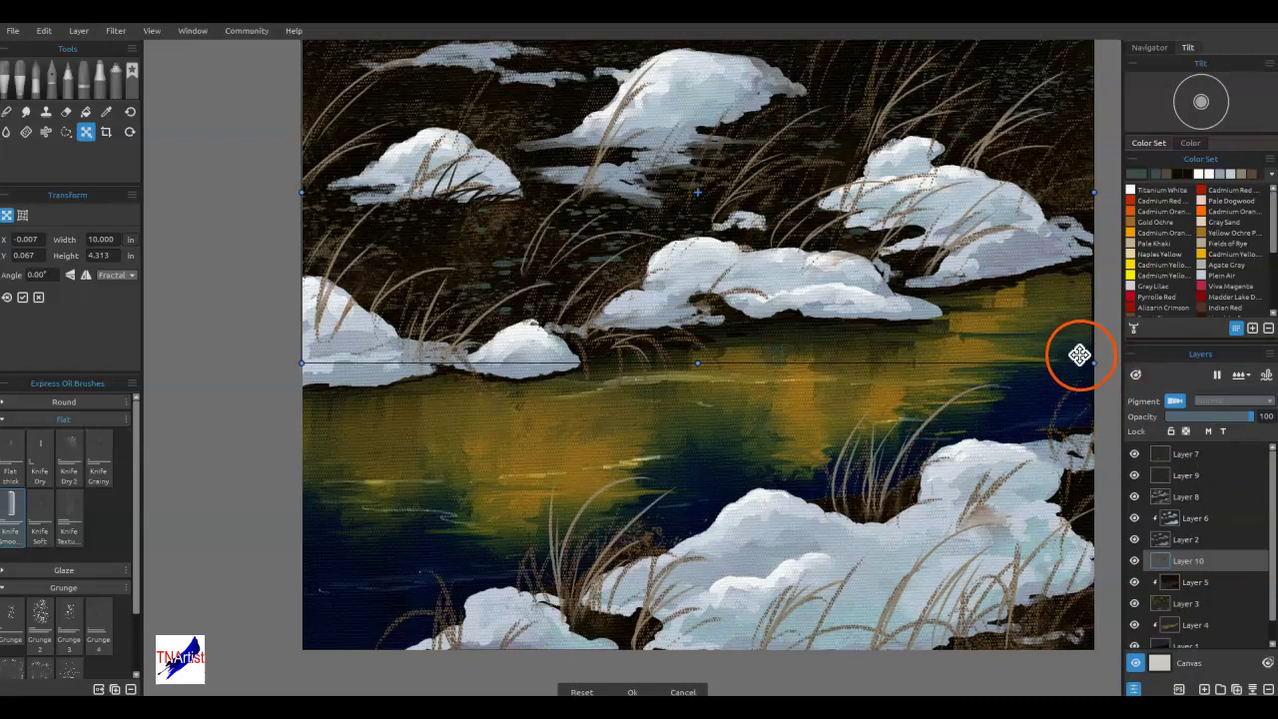
{"action": "key", "text": "Escape"}
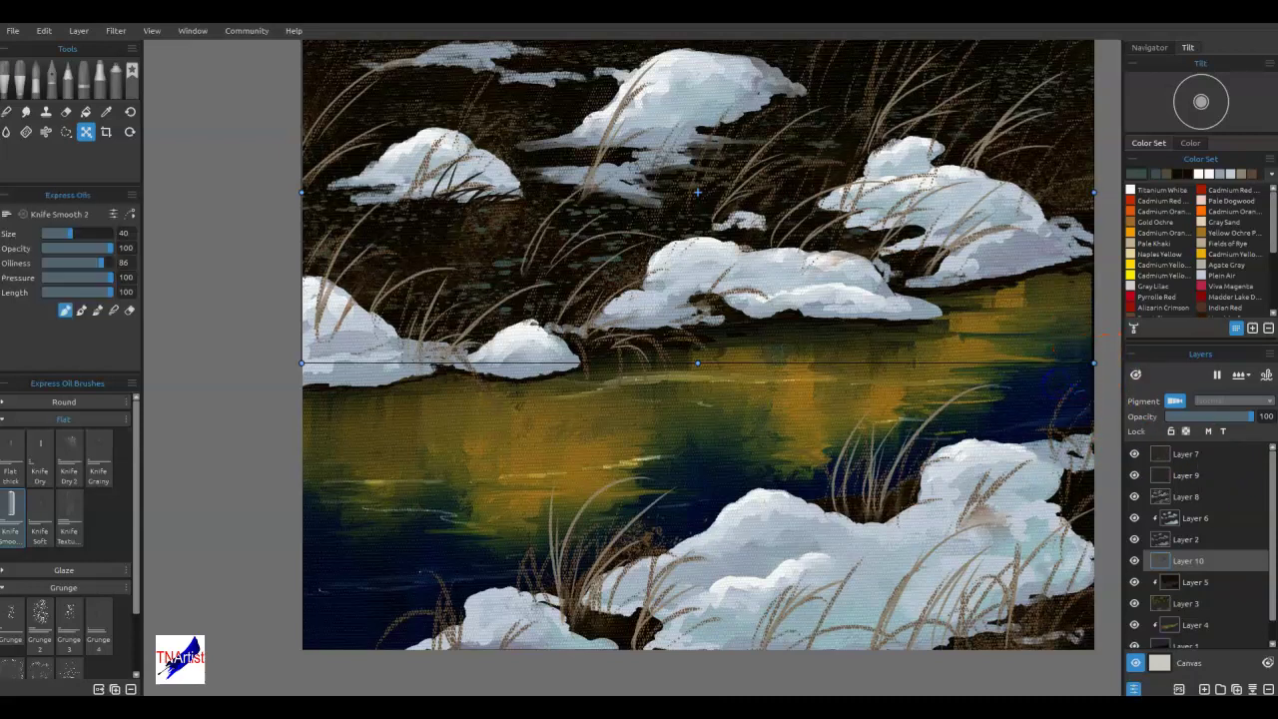
Rotate the bank speckles on Layer 10 by about 4° and enlarge them to about 10.96 by 4.70 in.
{"action": "key", "text": "ctrl+t"}
{"action": "left_click_drag", "start_coordinate": [1094, 358], "coordinate": [1072, 391]}
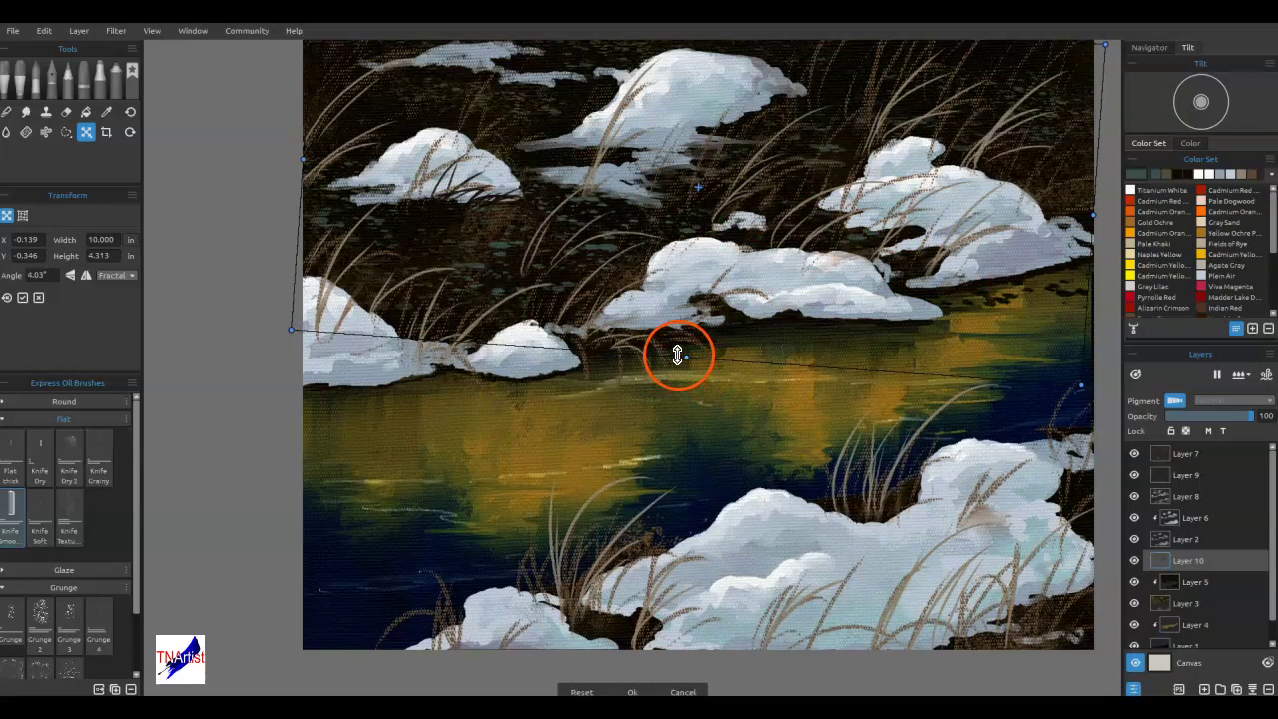
{"action": "scroll", "coordinate": [1070, 114], "scroll_direction": "down", "scroll_amount": 2}
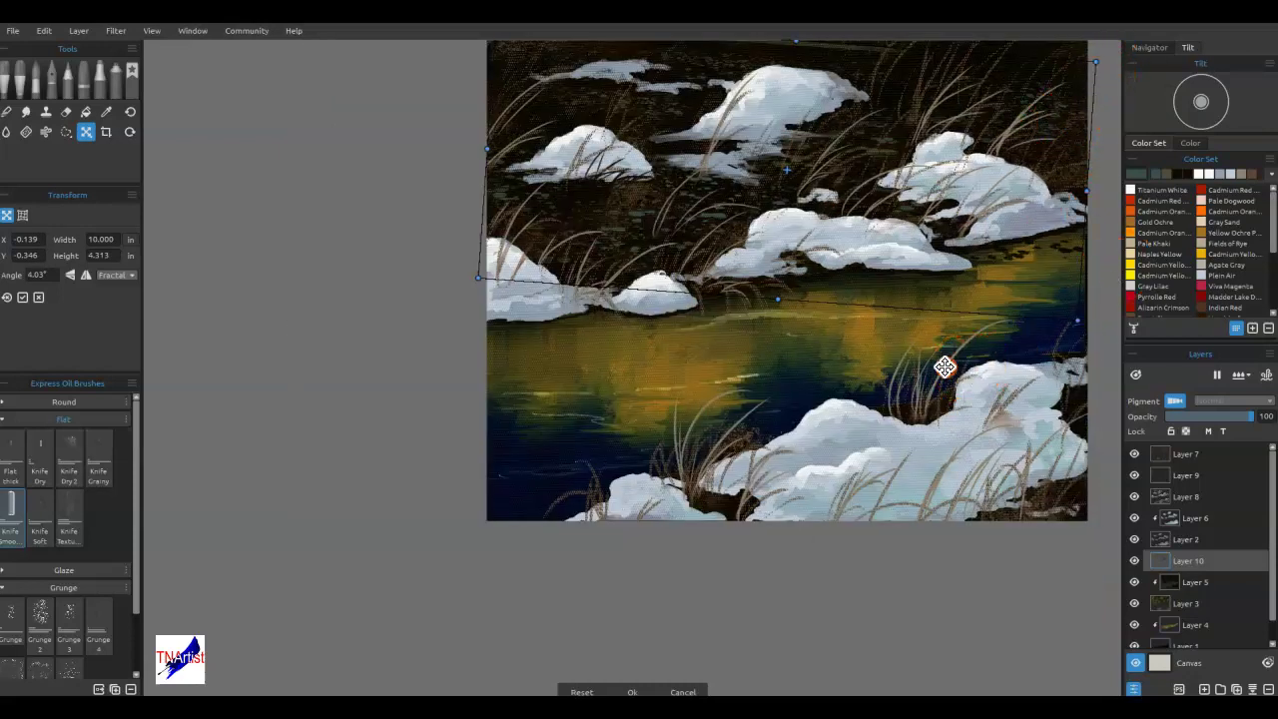
{"action": "left_click_drag", "start_coordinate": [893, 179], "coordinate": [947, 161]}
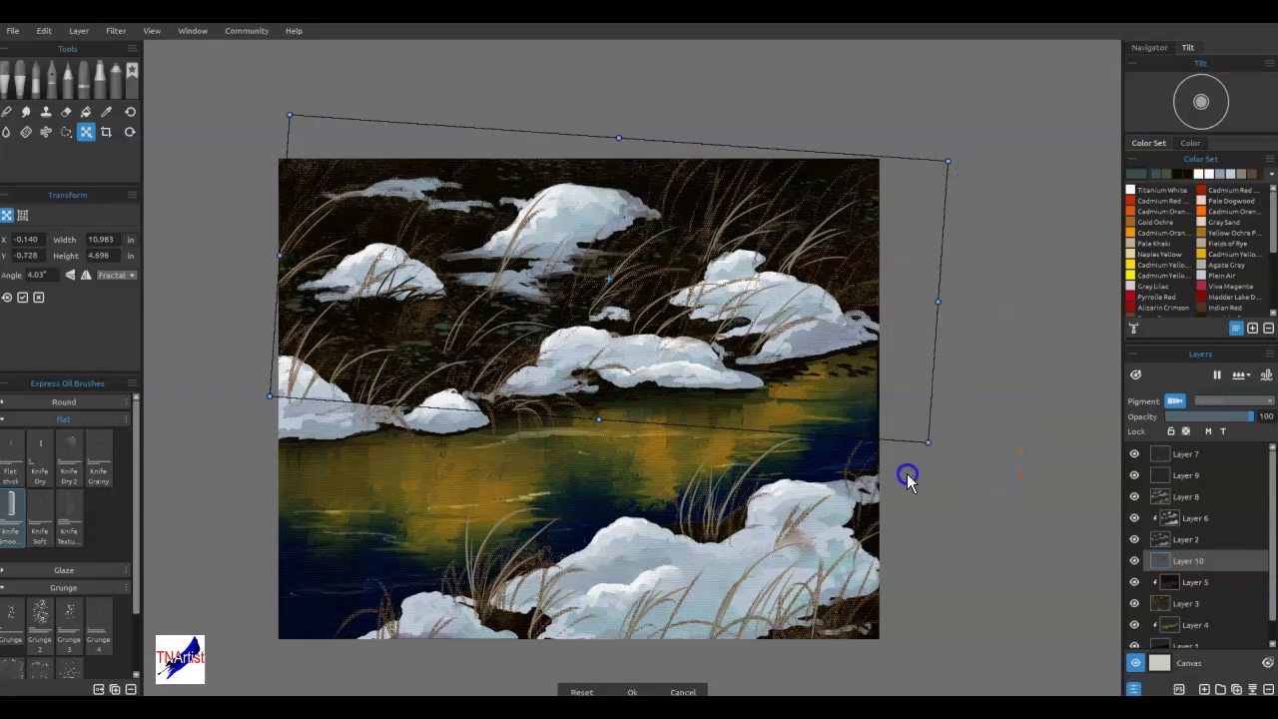
{"action": "key", "text": "Return"}
Erase the stray speckles that spill over the river beside the upper bank.
{"action": "left_click_drag", "start_coordinate": [404, 295], "coordinate": [408, 296]}
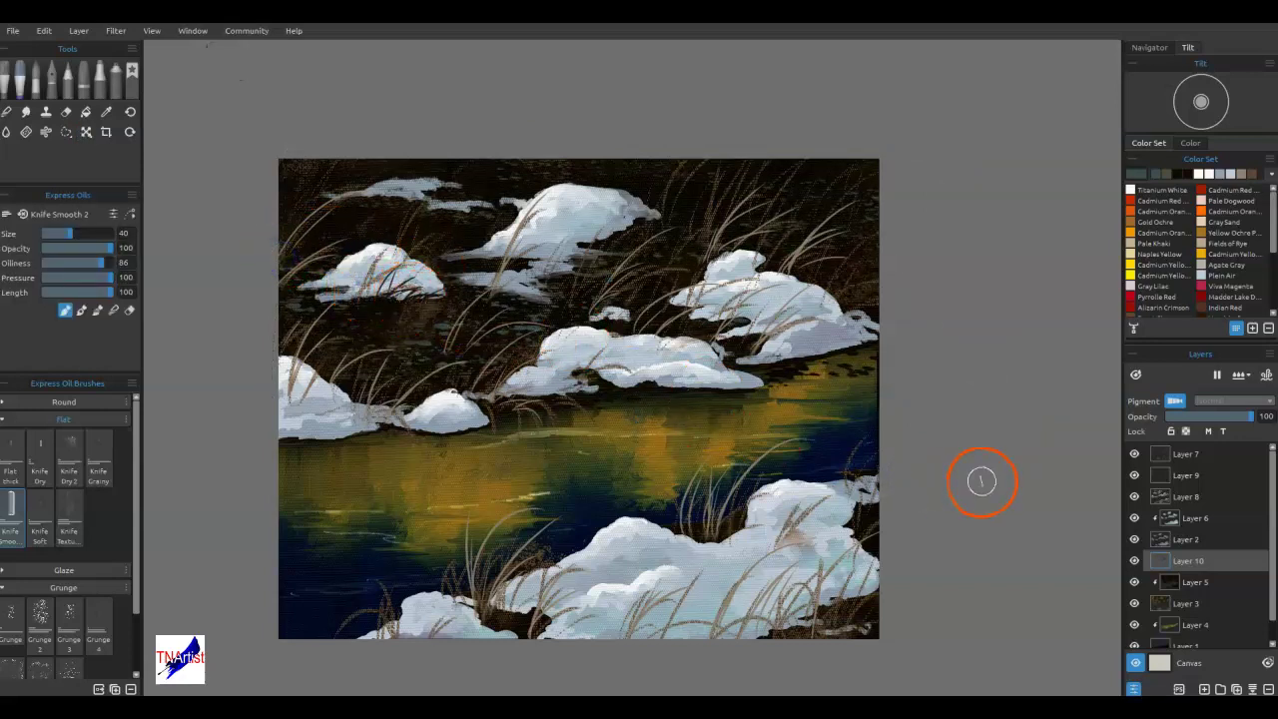
{"action": "key", "text": "e"}
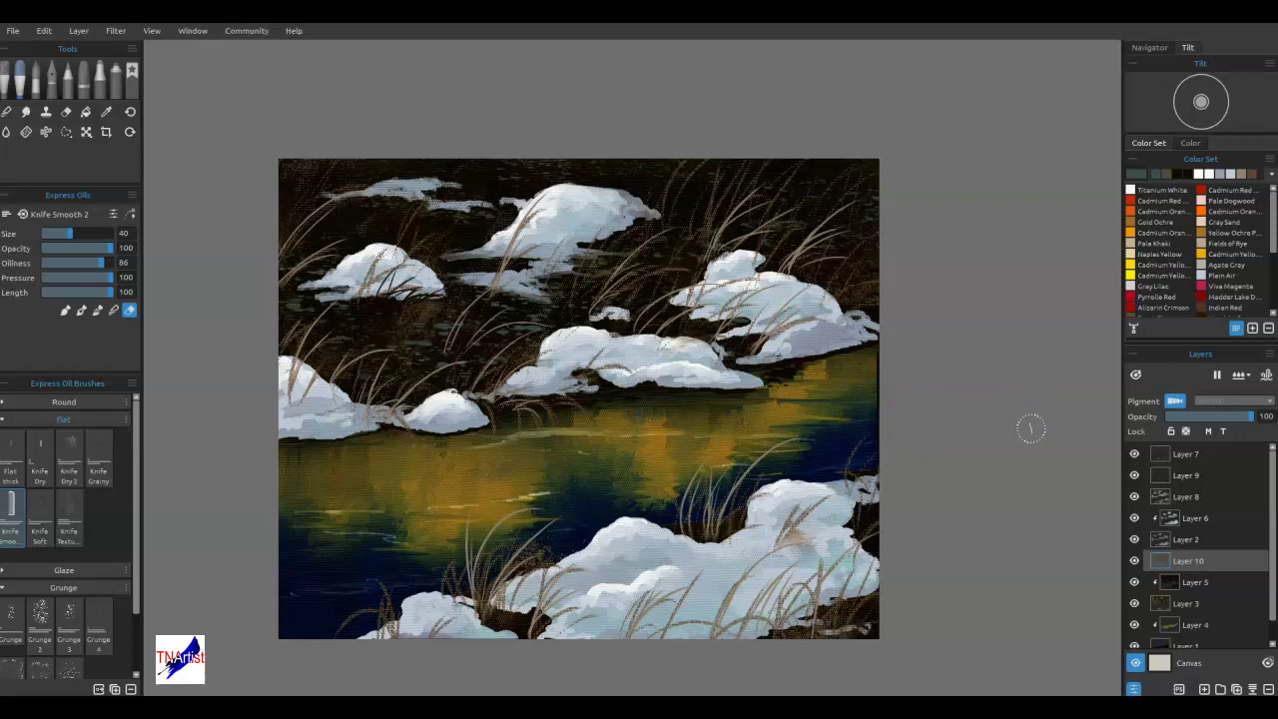
{"action": "mouse_move", "coordinate": [788, 574]}
{"action": "left_mouse_down"}
{"action": "mouse_move", "coordinate": [863, 498]}
{"action": "mouse_move", "coordinate": [810, 449]}
{"action": "mouse_move", "coordinate": [759, 445]}
{"action": "mouse_move", "coordinate": [770, 473]}
{"action": "mouse_move", "coordinate": [795, 461]}
{"action": "left_mouse_up"}
Try making Layer 8 a clipping mask on the snow layers below it, and undo the clipping.
{"action": "left_click", "coordinate": [1189, 431]}
{"action": "left_click_drag", "start_coordinate": [1241, 516], "coordinate": [1166, 574]}
{"action": "right_click", "coordinate": [1226, 571]}
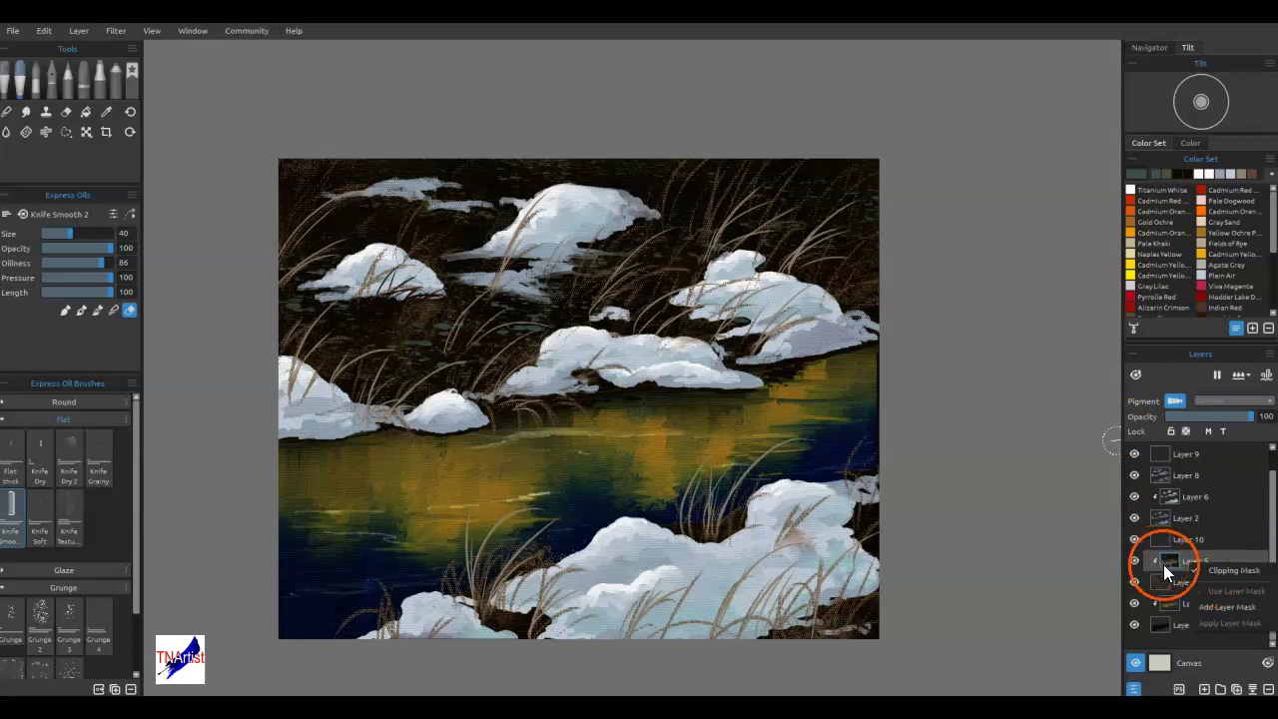
{"action": "left_click", "coordinate": [1091, 511]}
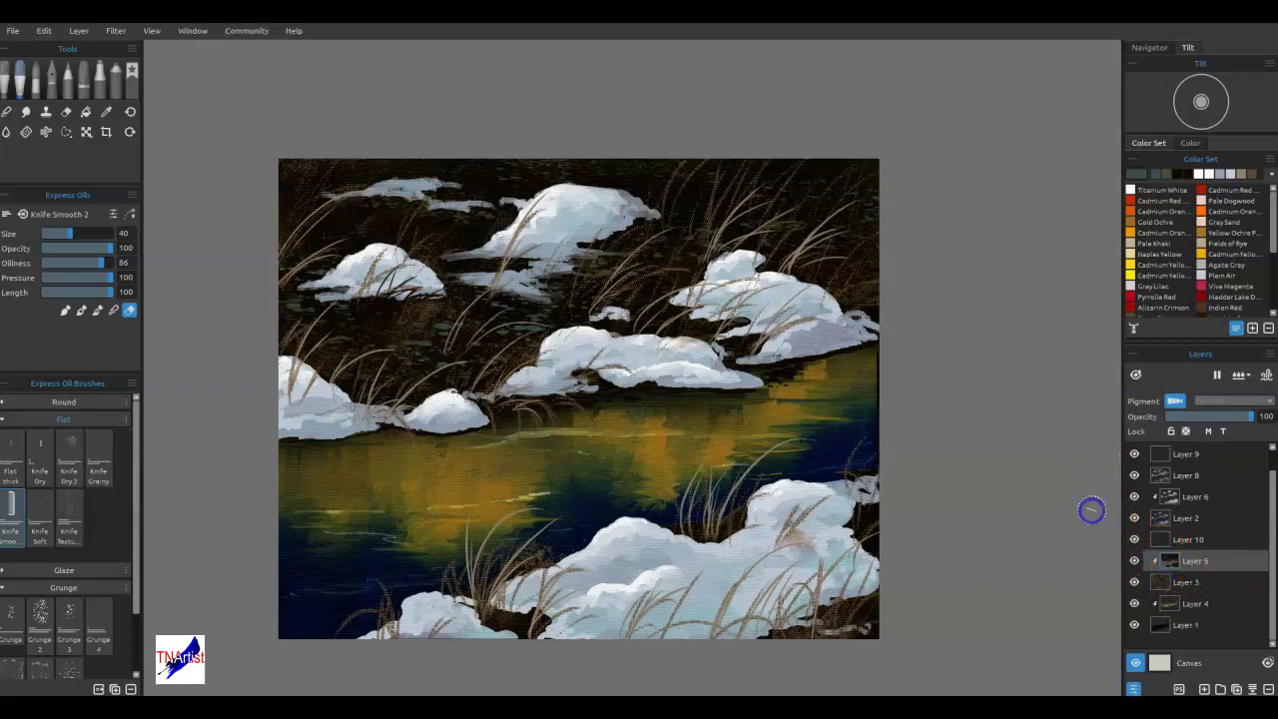
{"action": "left_click_drag", "start_coordinate": [1170, 477], "coordinate": [1194, 481]}
{"action": "left_click_drag", "start_coordinate": [690, 208], "coordinate": [601, 180]}
{"action": "left_click", "coordinate": [1234, 459]}
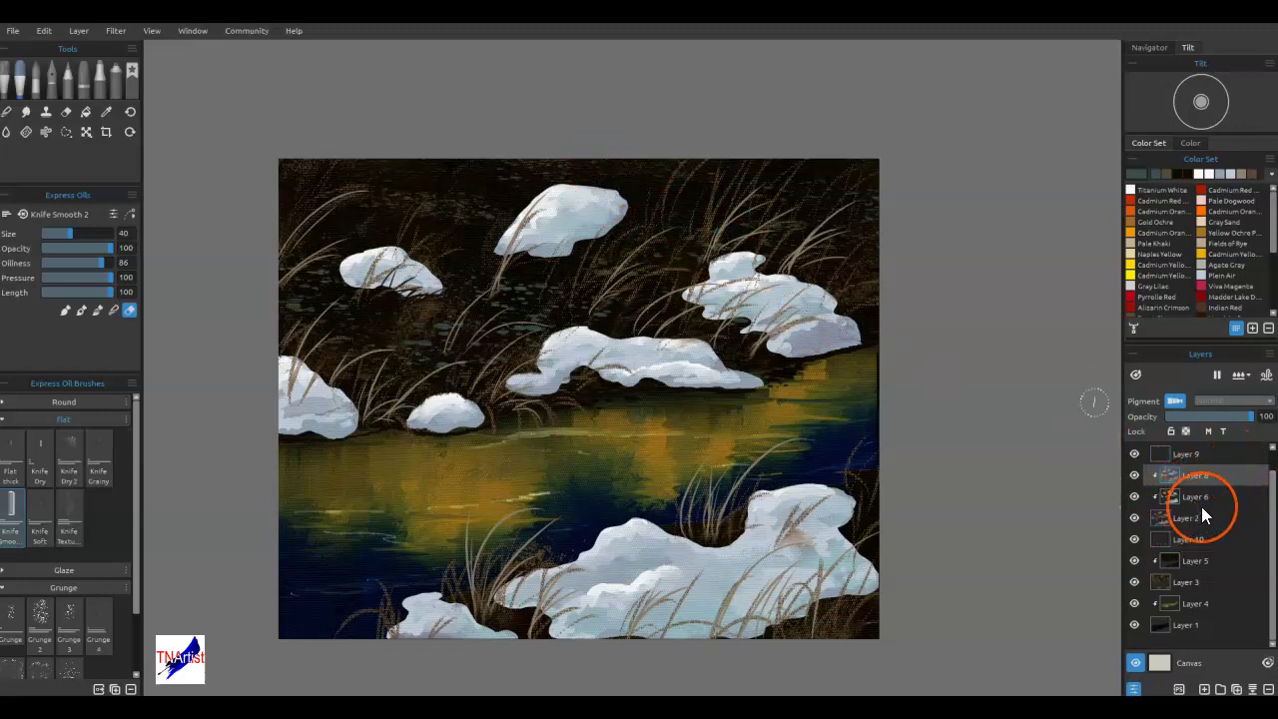
{"action": "key", "text": "ctrl+z"}
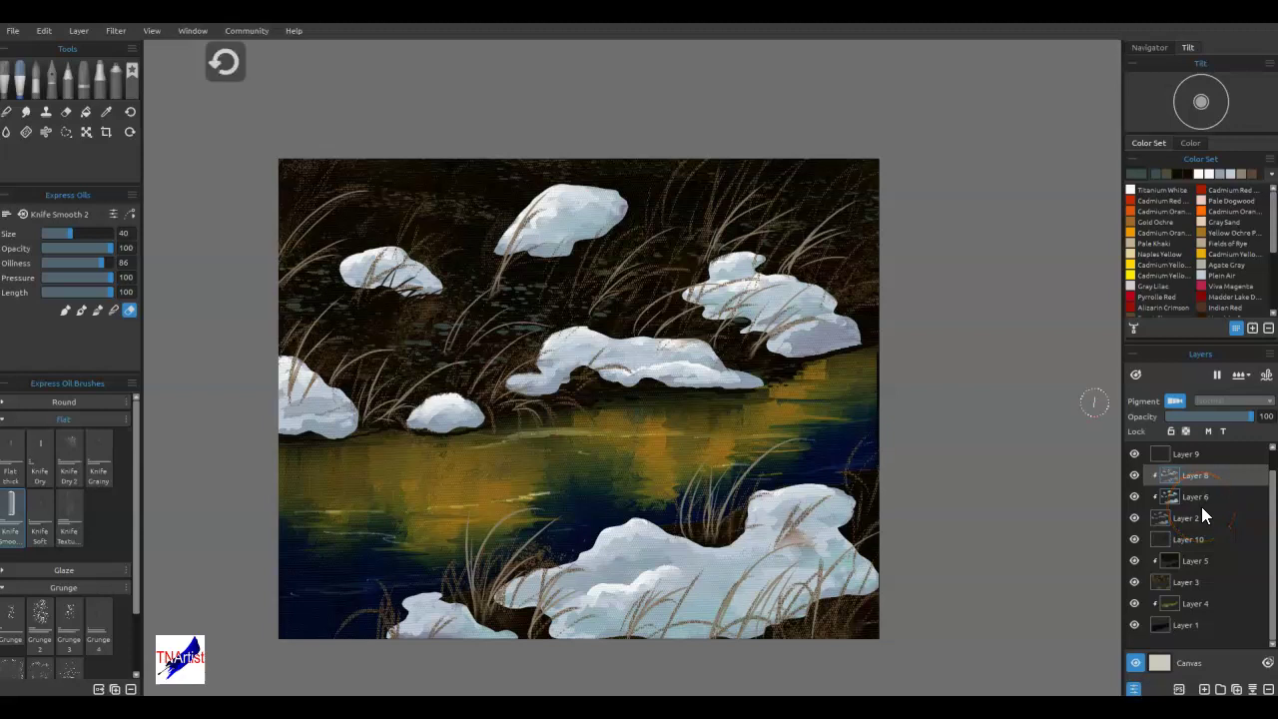
{"action": "left_click", "coordinate": [1165, 499]}
{"action": "left_click", "coordinate": [901, 283]}
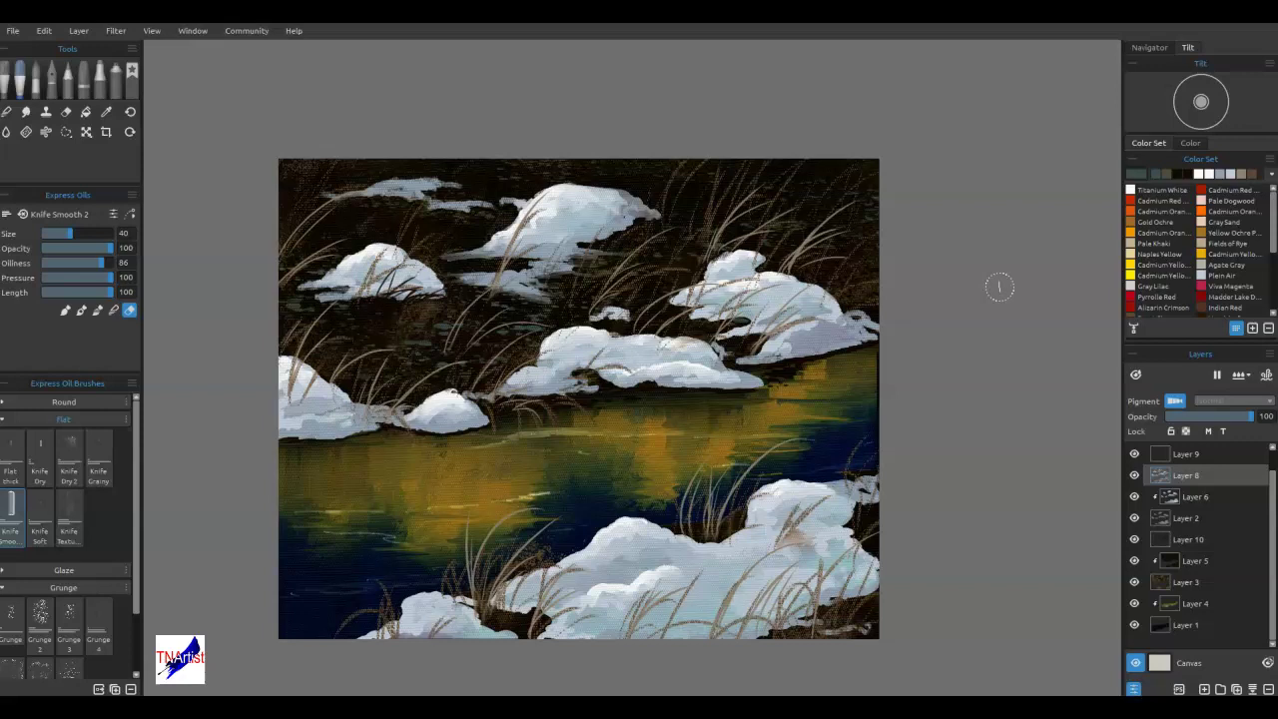
Show the streaked water stencil, unlock its size ratio, stretch it wide, and position it over the left half of the river.
{"action": "key", "text": "ctrl+u"}
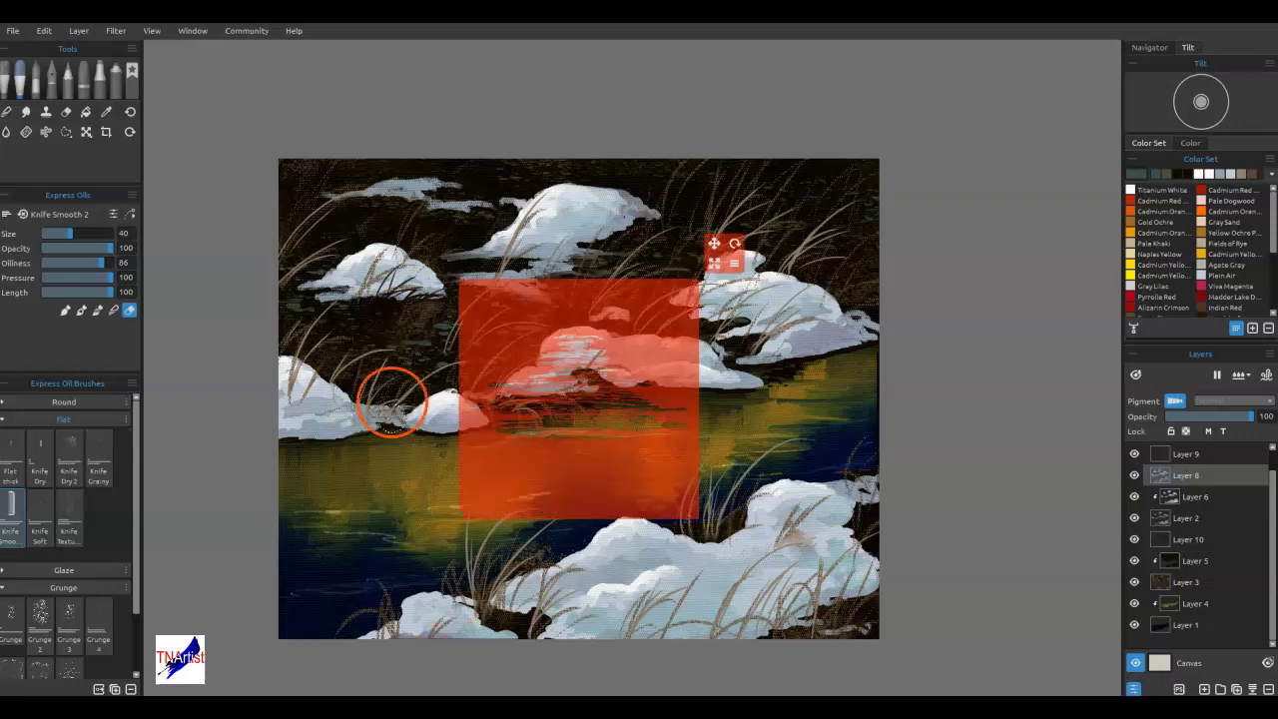
{"action": "left_click", "coordinate": [737, 262]}
{"action": "left_click", "coordinate": [750, 369]}
{"action": "left_click_drag", "start_coordinate": [735, 262], "coordinate": [930, 309]}
{"action": "left_click_drag", "start_coordinate": [807, 433], "coordinate": [665, 505]}
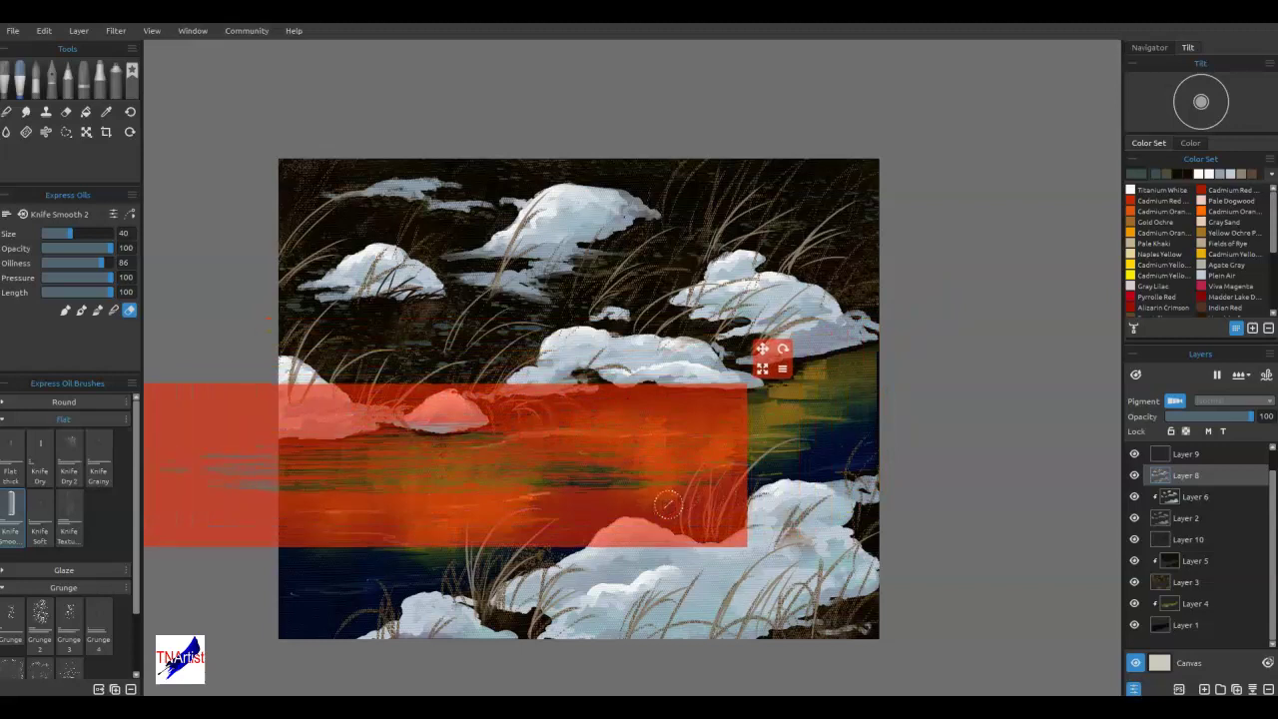
Add a layer above Layer 9 and begin spraying ripples through the stencil with the Spray airbrush in a white sampled from the snow.
{"action": "left_click", "coordinate": [1199, 455]}
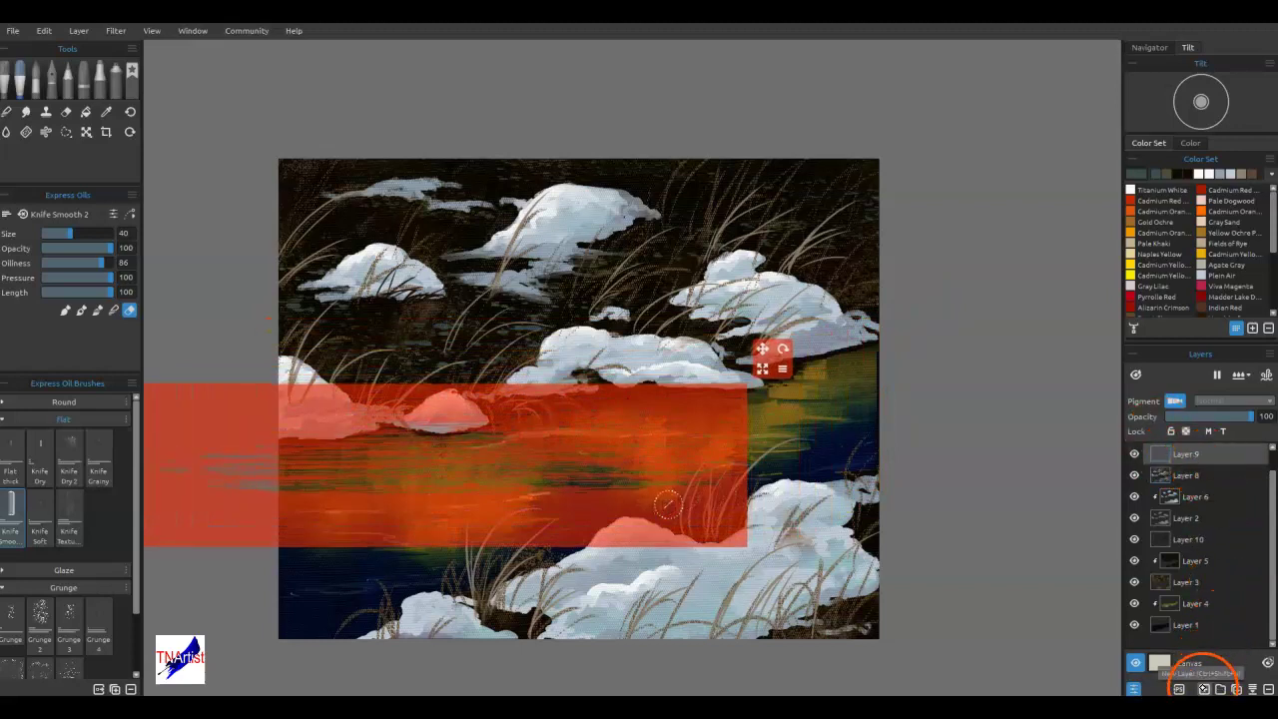
{"action": "left_click", "coordinate": [1205, 689]}
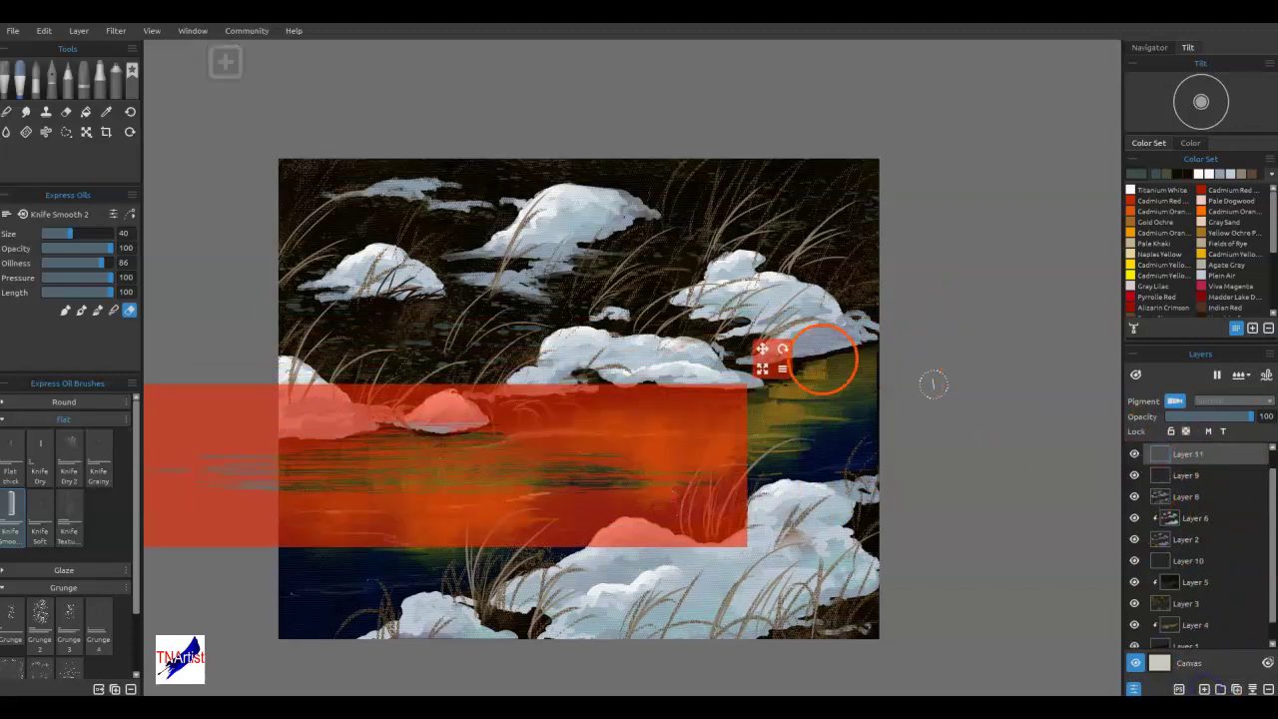
{"action": "left_click", "coordinate": [113, 80]}
{"action": "key", "text": "alt"}
{"action": "left_click", "coordinate": [545, 214], "text": "alt"}
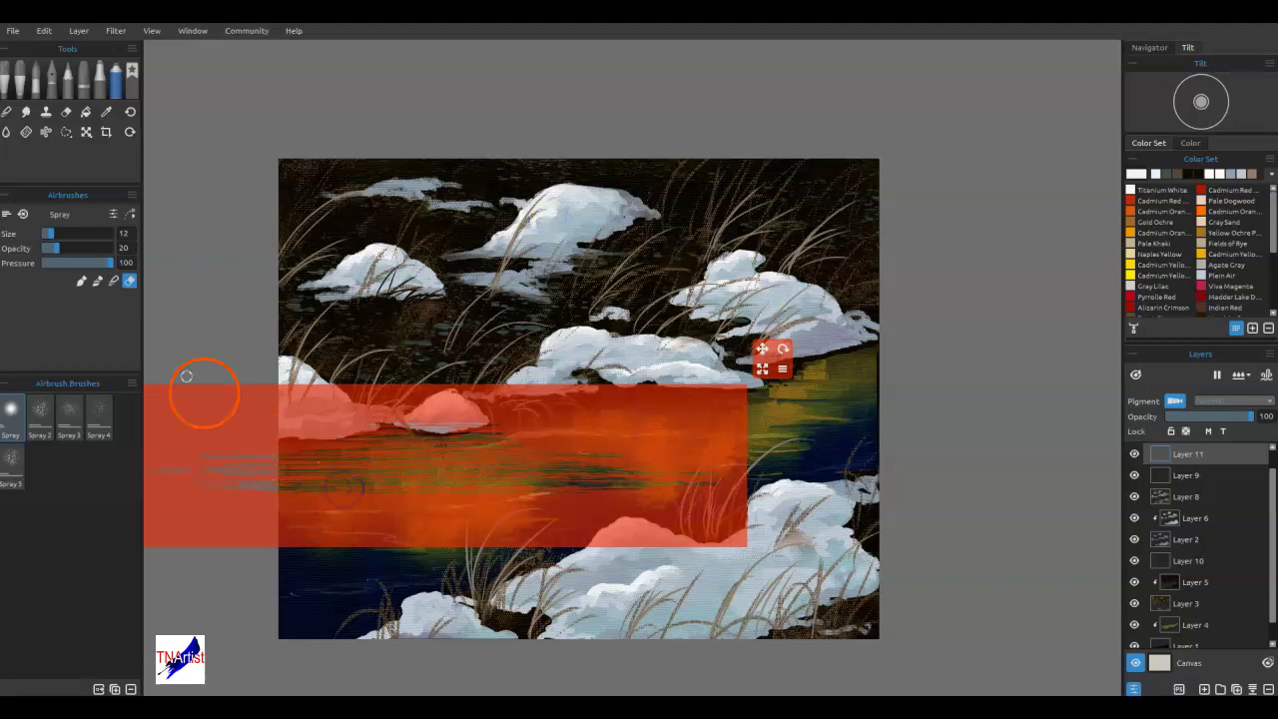
{"action": "left_click", "coordinate": [82, 281]}
{"action": "mouse_move", "coordinate": [287, 490]}
{"action": "left_mouse_down"}
{"action": "mouse_move", "coordinate": [330, 492]}
{"action": "mouse_move", "coordinate": [310, 480]}
{"action": "left_mouse_up"}
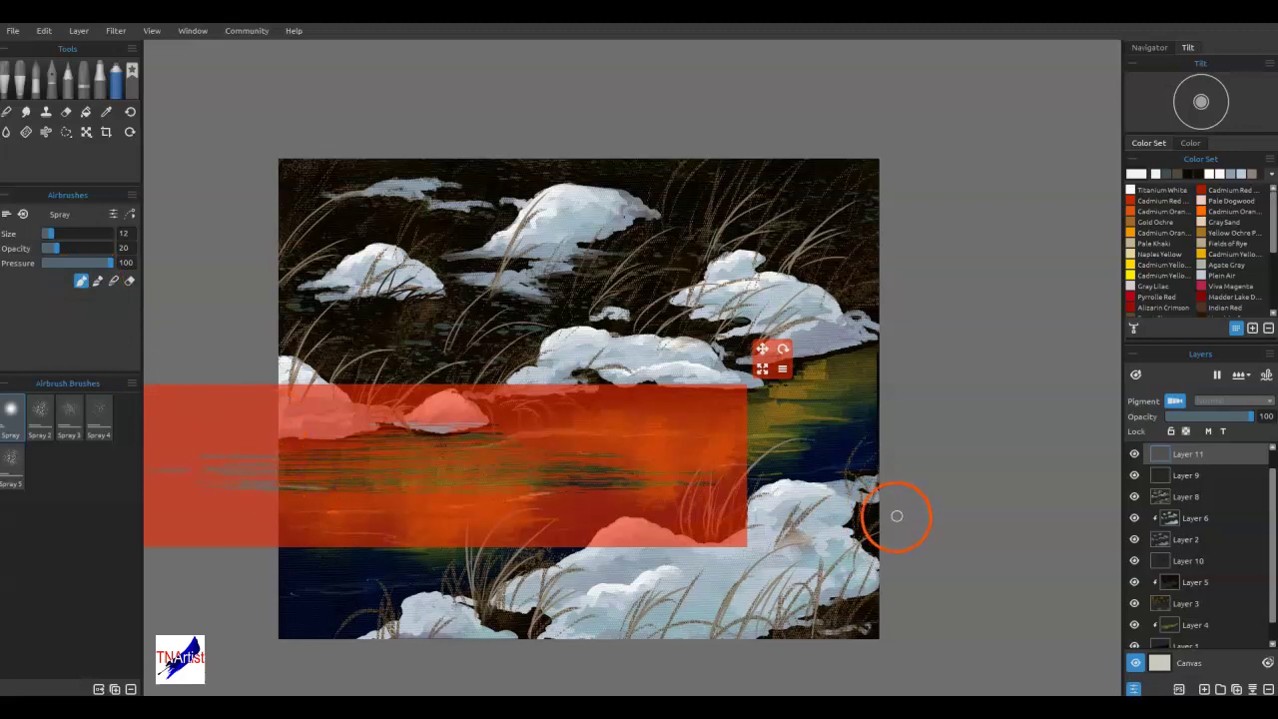
Enlarge the Spray brush to 35 and spray pale ripples through the stencil across the river's left and middle.
{"action": "key", "text": "]"}
{"action": "key", "text": "]"}
{"action": "key", "text": "]"}
{"action": "key", "text": "]"}
{"action": "key", "text": "]"}
{"action": "left_click_drag", "start_coordinate": [285, 479], "coordinate": [343, 481]}
{"action": "mouse_move", "coordinate": [264, 486]}
{"action": "left_mouse_down"}
{"action": "mouse_move", "coordinate": [369, 486]}
{"action": "mouse_move", "coordinate": [390, 459]}
{"action": "left_mouse_up"}
{"action": "mouse_move", "coordinate": [275, 462]}
{"action": "left_mouse_down"}
{"action": "mouse_move", "coordinate": [391, 448]}
{"action": "mouse_move", "coordinate": [464, 463]}
{"action": "left_mouse_up"}
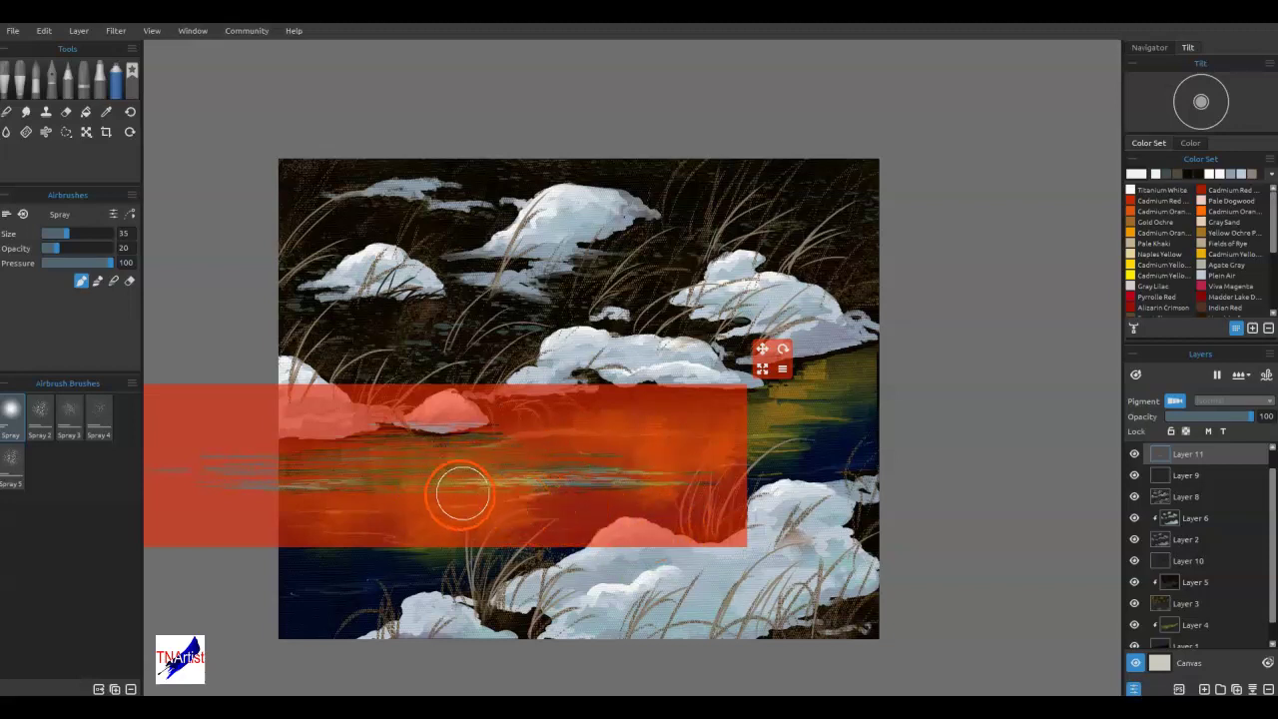
Spray ripples with the stencil moved to the river's right edge and to its lower-left corner, and hide the stencil.
{"action": "left_click_drag", "start_coordinate": [588, 520], "coordinate": [1021, 470]}
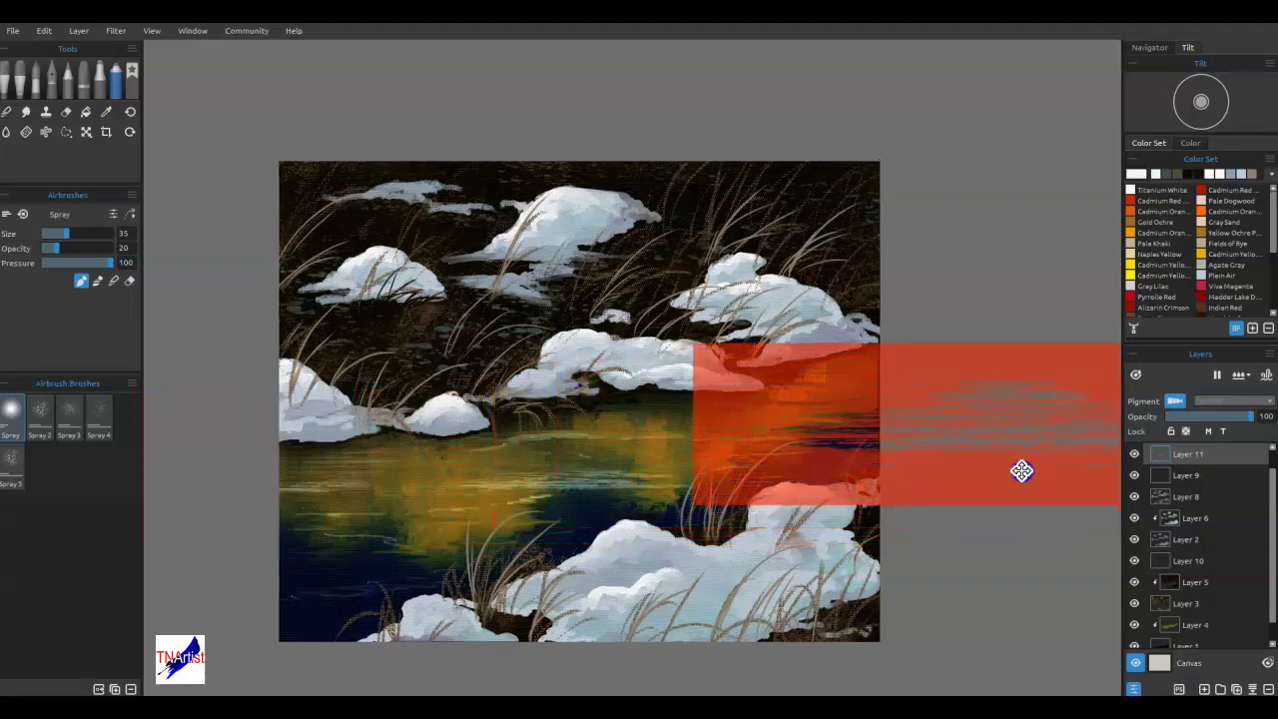
{"action": "mouse_move", "coordinate": [804, 418]}
{"action": "left_mouse_down"}
{"action": "mouse_move", "coordinate": [793, 416]}
{"action": "mouse_move", "coordinate": [848, 433]}
{"action": "mouse_move", "coordinate": [710, 430]}
{"action": "mouse_move", "coordinate": [949, 402]}
{"action": "left_mouse_up"}
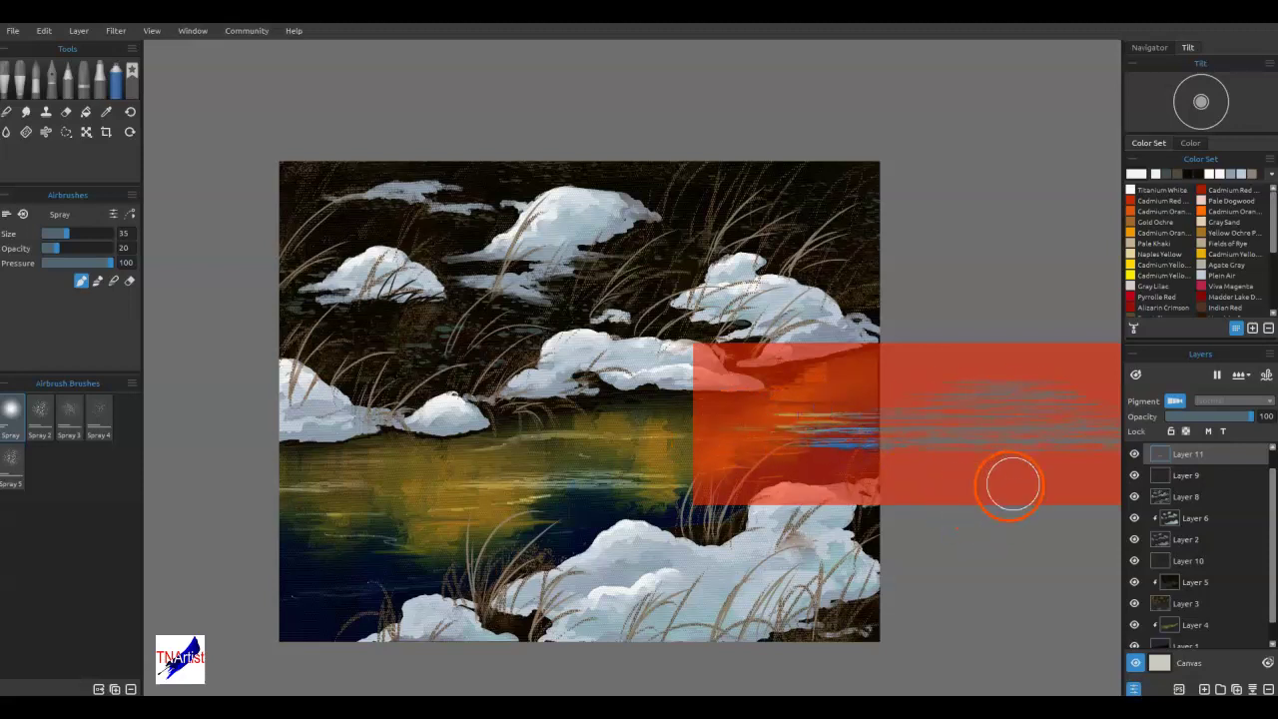
{"action": "left_click_drag", "start_coordinate": [993, 477], "coordinate": [760, 530]}
{"action": "left_click_drag", "start_coordinate": [260, 640], "coordinate": [235, 641]}
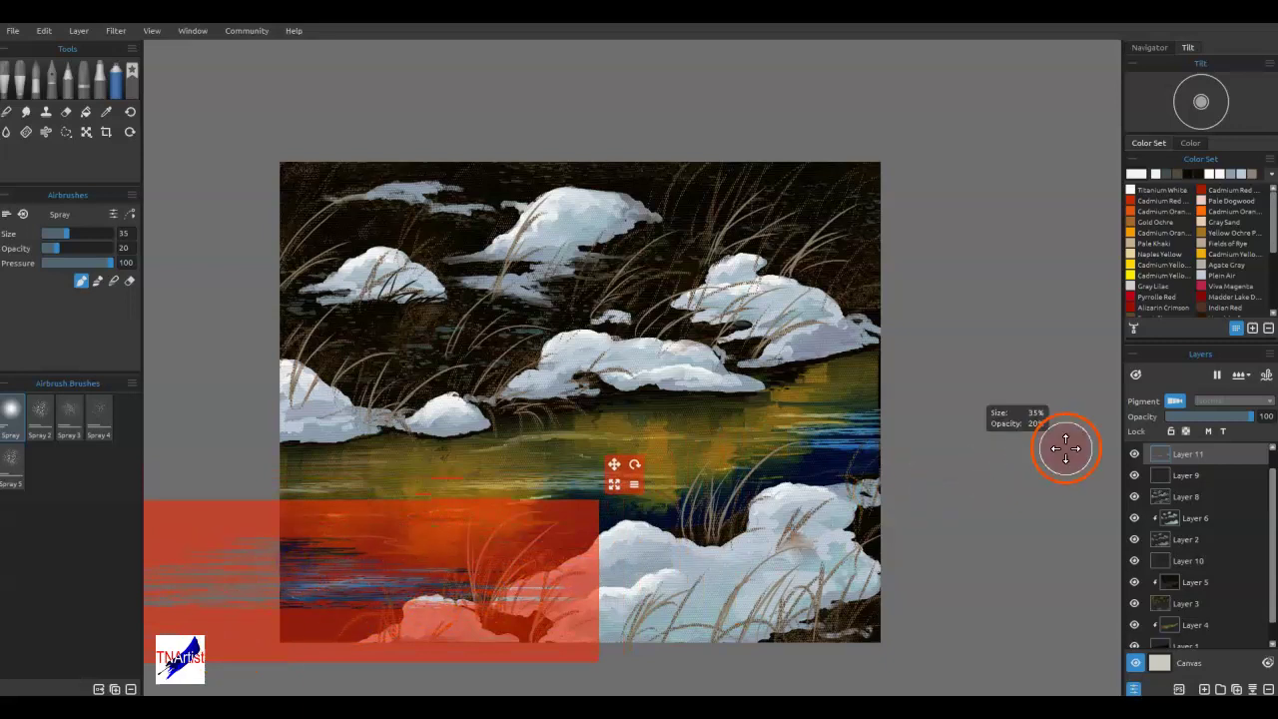
{"action": "left_click", "coordinate": [1184, 477]}
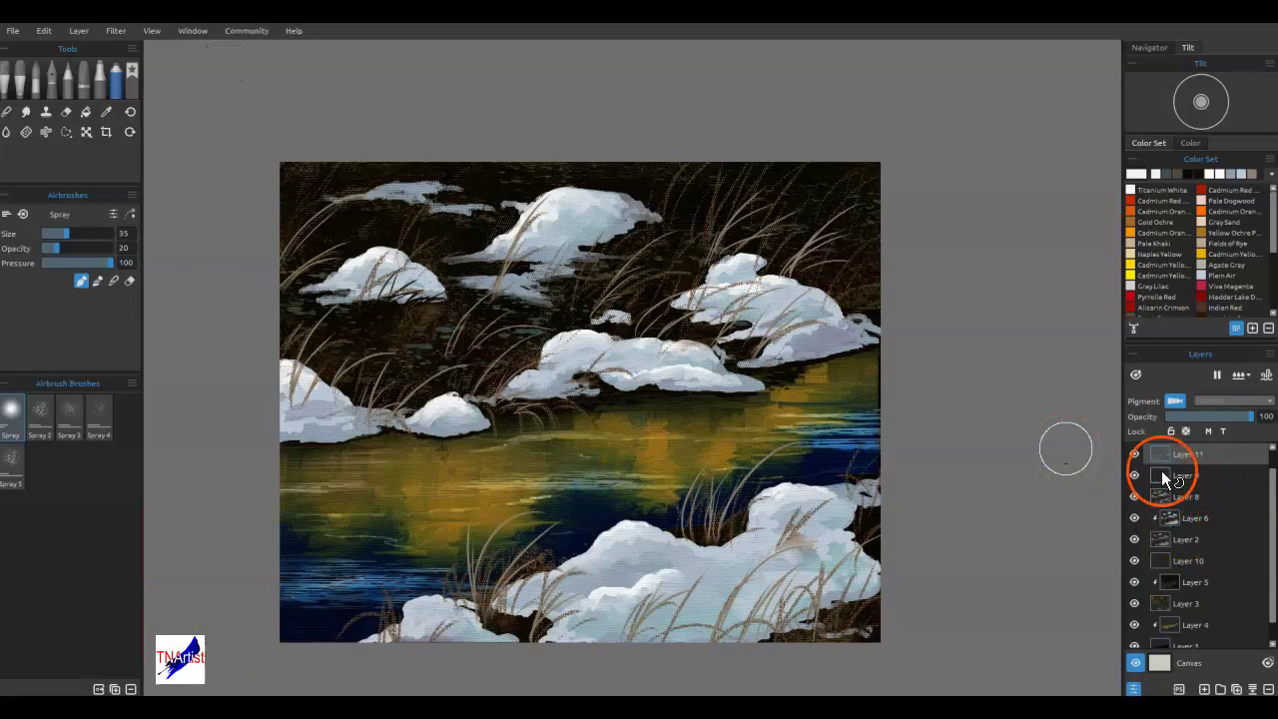
Lower the ripple layer's opacity to 75 and soften the ripples near the river's right edge with the Spray eraser.
{"action": "left_click_drag", "start_coordinate": [1205, 416], "coordinate": [1231, 418]}
{"action": "left_click", "coordinate": [129, 279]}
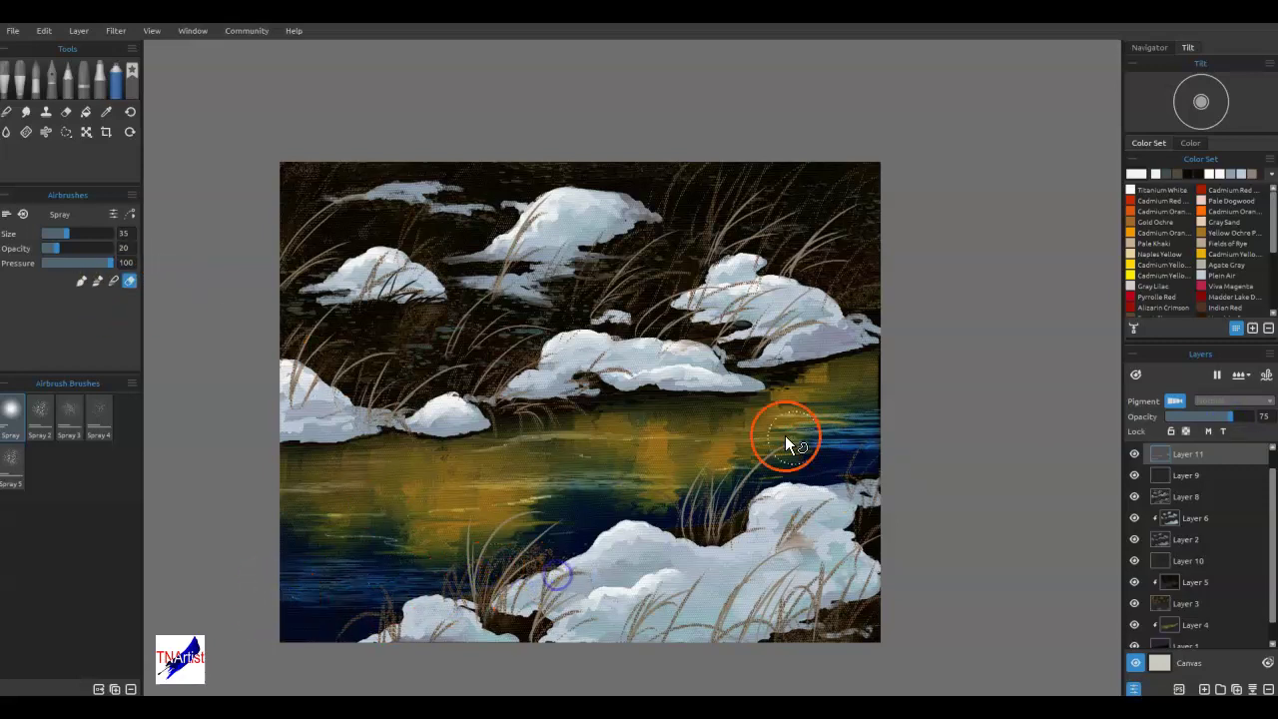
{"action": "left_click_drag", "start_coordinate": [874, 478], "coordinate": [898, 457]}
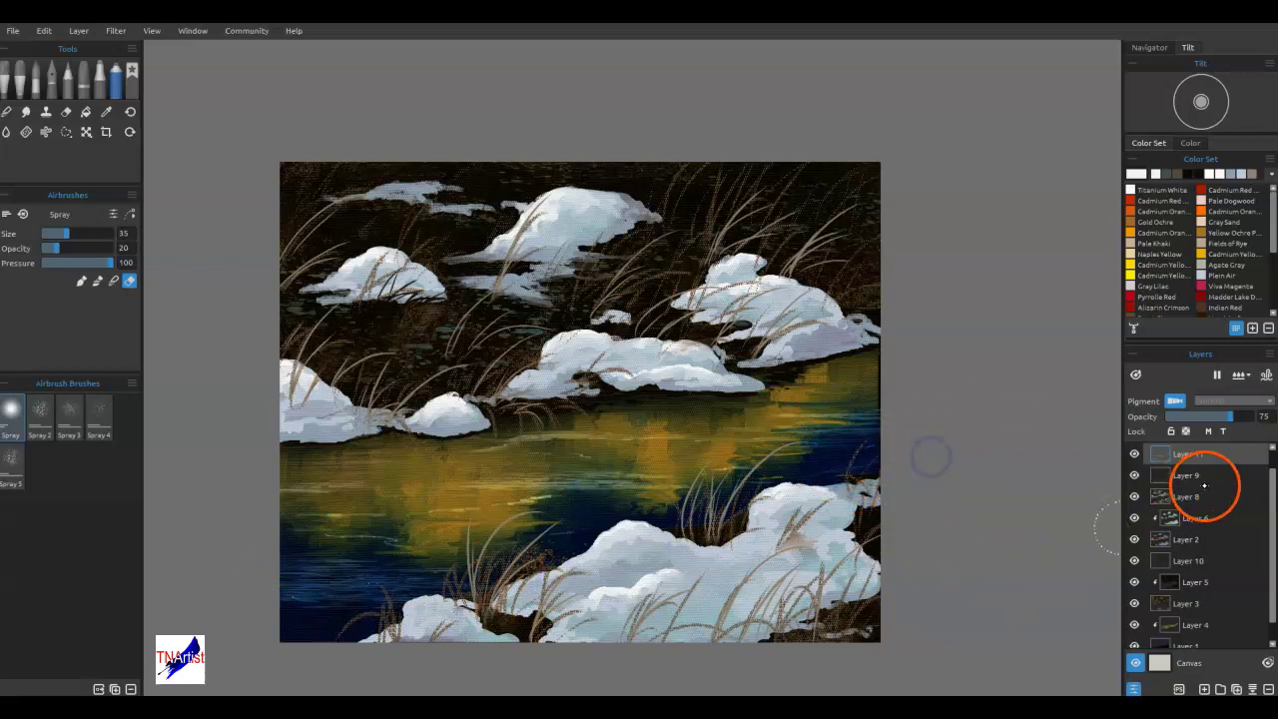
Examine what Layers 9, 10, 5 and 7 cover by loading their contents as selections, and clear the selections.
{"action": "left_click", "coordinate": [1161, 489], "text": "ctrl"}
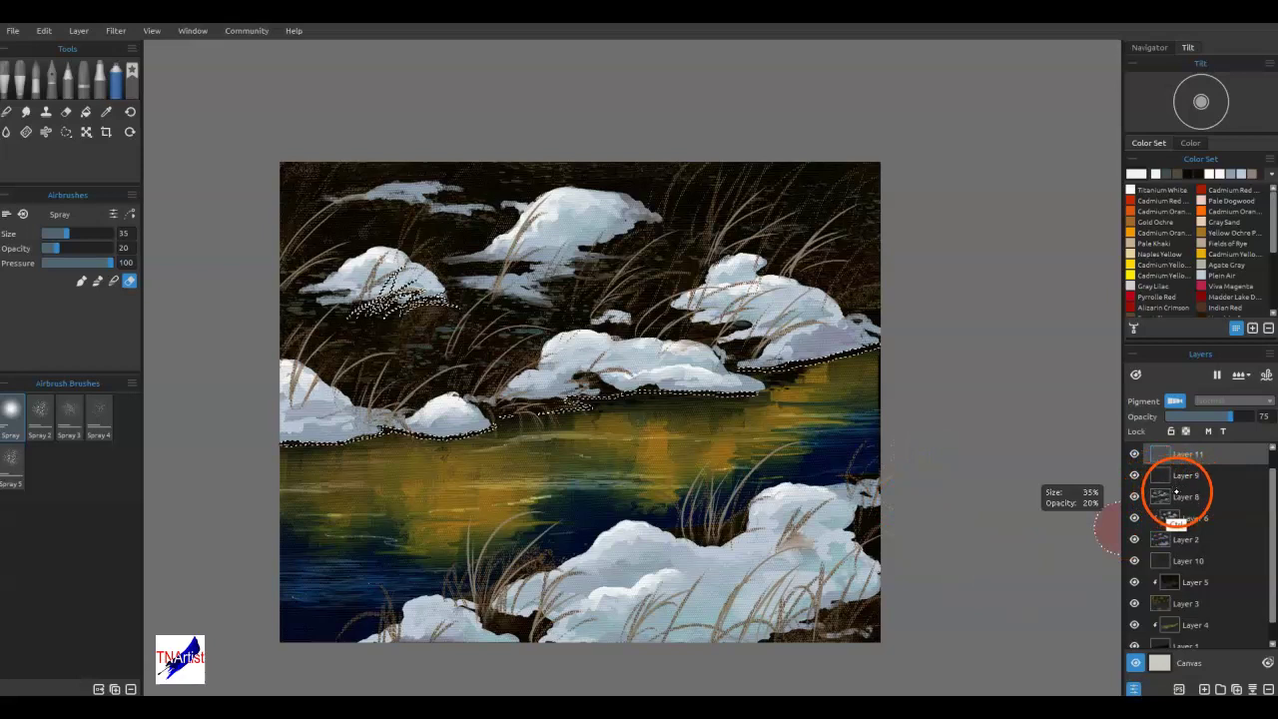
{"action": "left_click", "coordinate": [1161, 560], "text": "ctrl"}
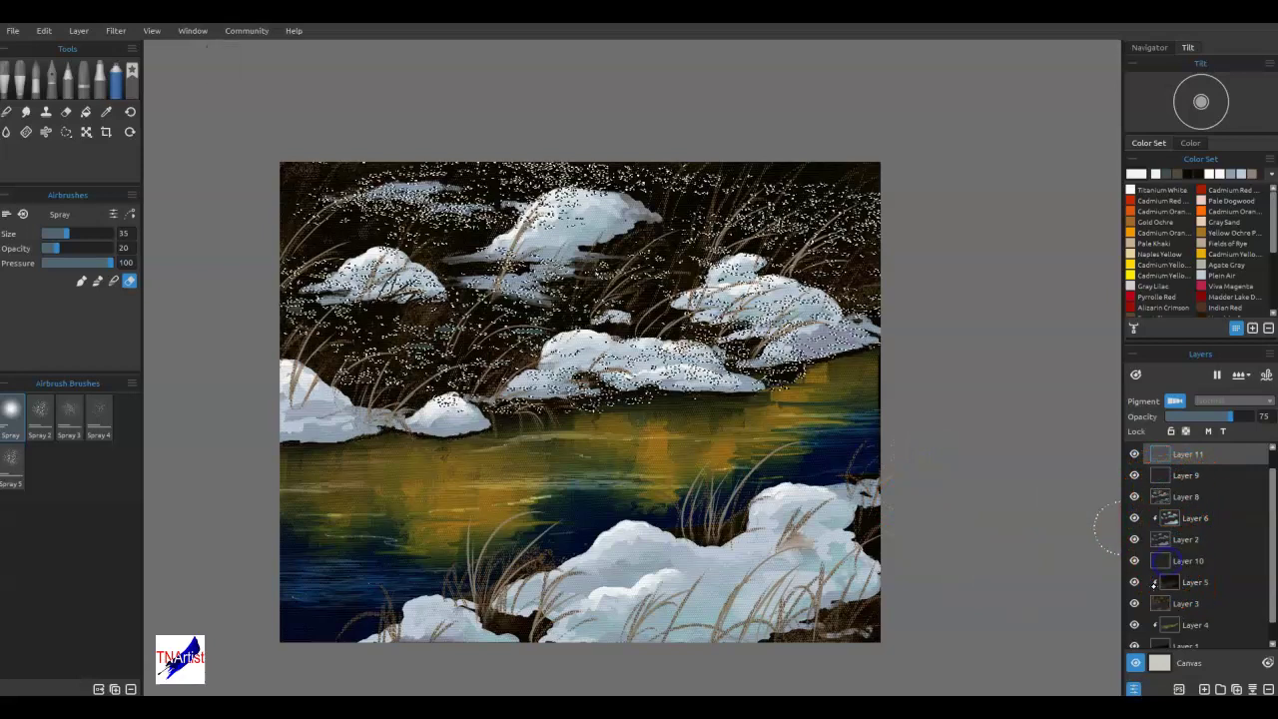
{"action": "left_click", "coordinate": [1168, 584], "text": "ctrl"}
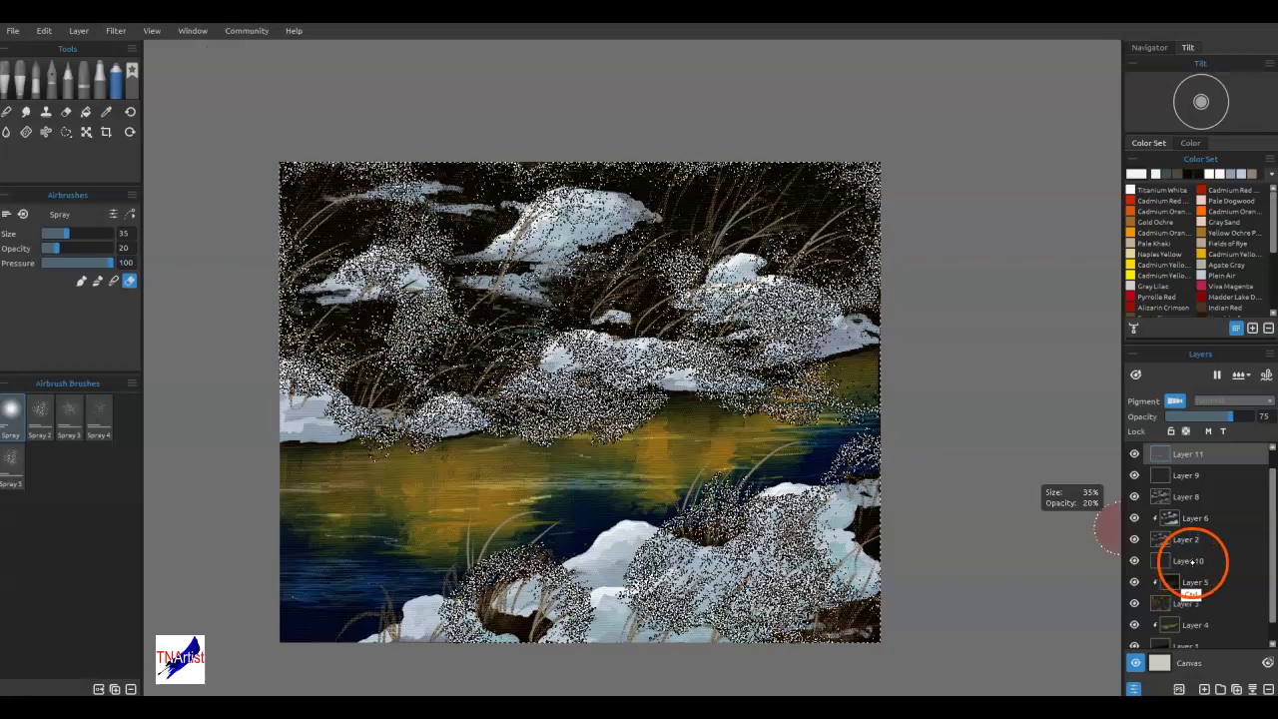
{"action": "key", "text": "ctrl+d"}
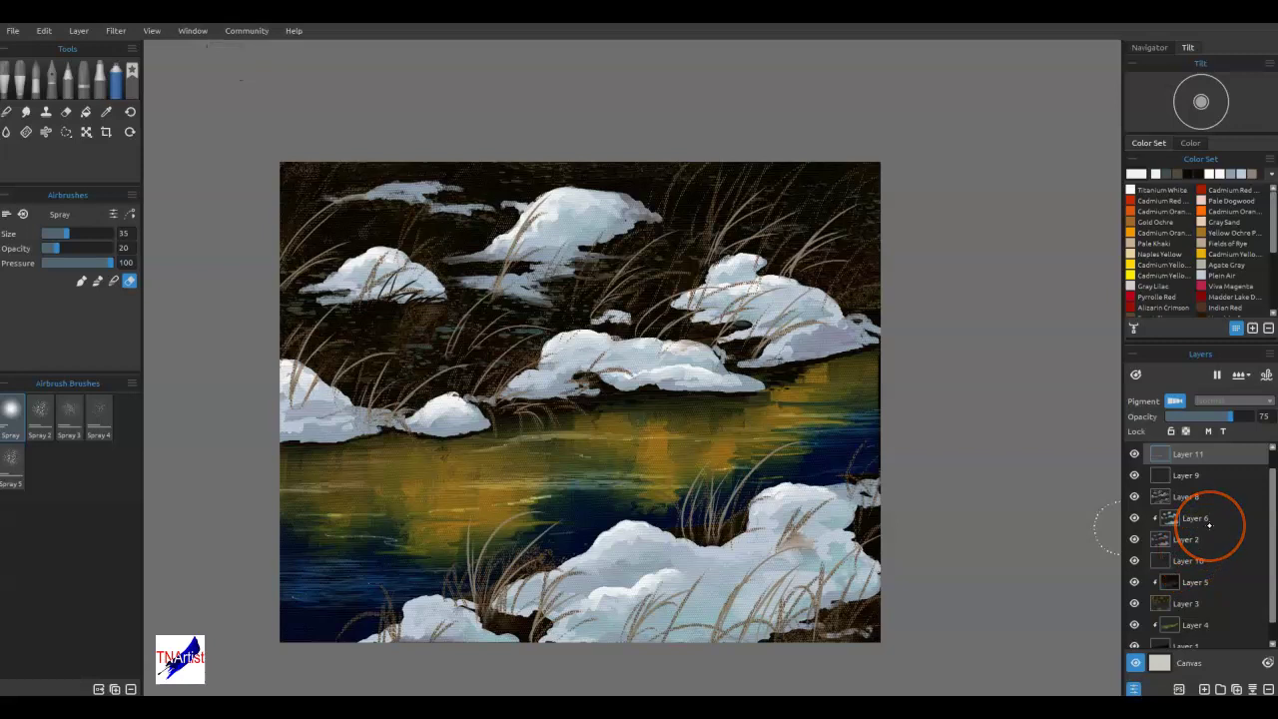
{"action": "scroll", "coordinate": [1245, 519], "scroll_direction": "up", "scroll_amount": 1}
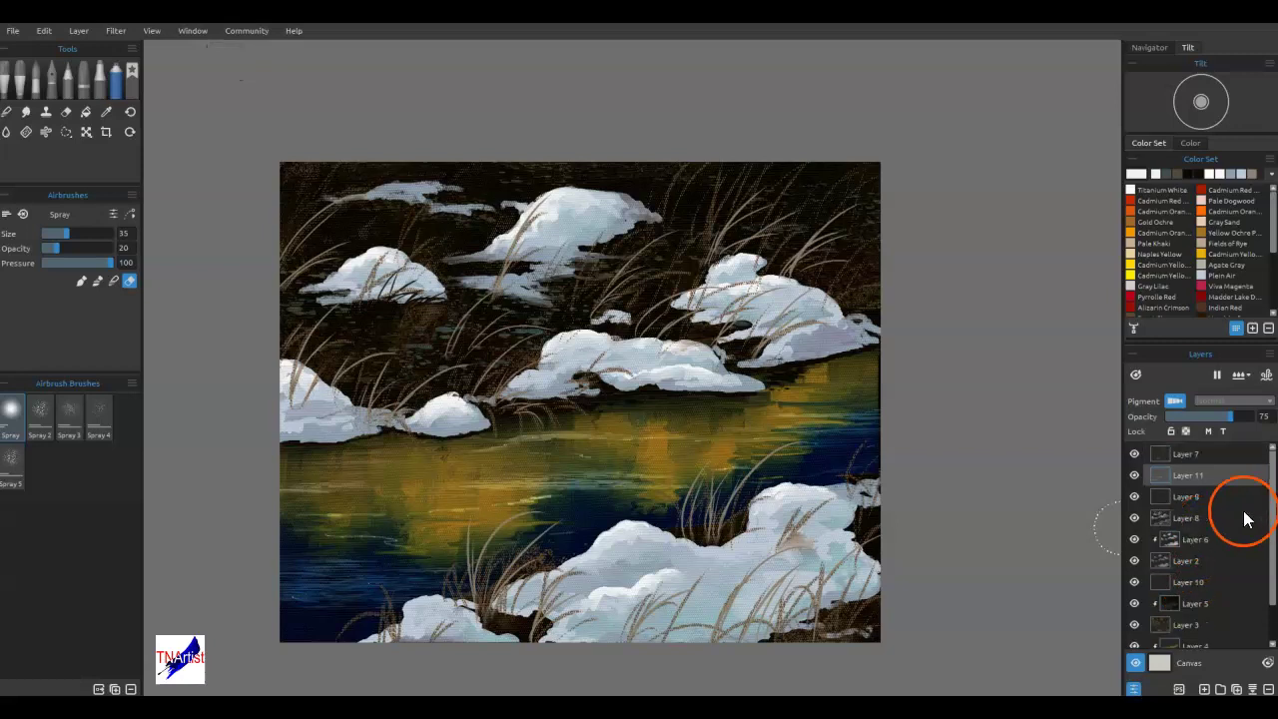
{"action": "left_click", "coordinate": [1148, 455]}
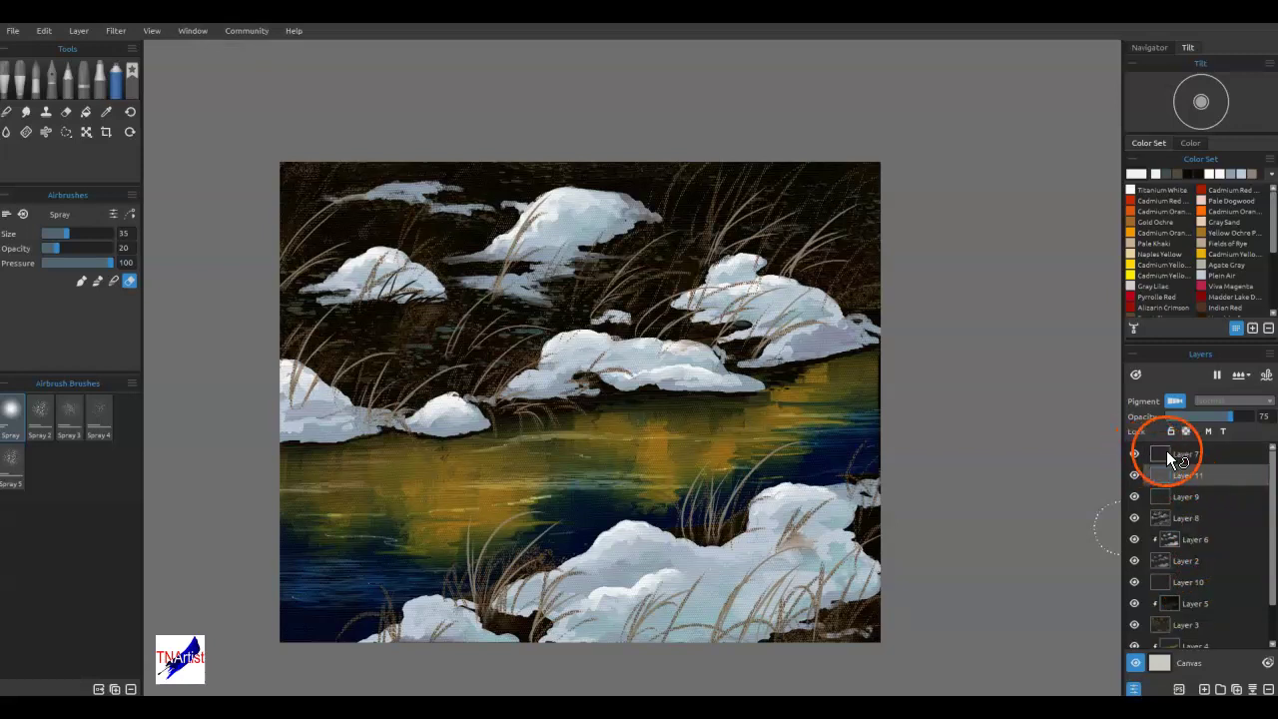
{"action": "left_click", "coordinate": [1167, 453], "text": "ctrl"}
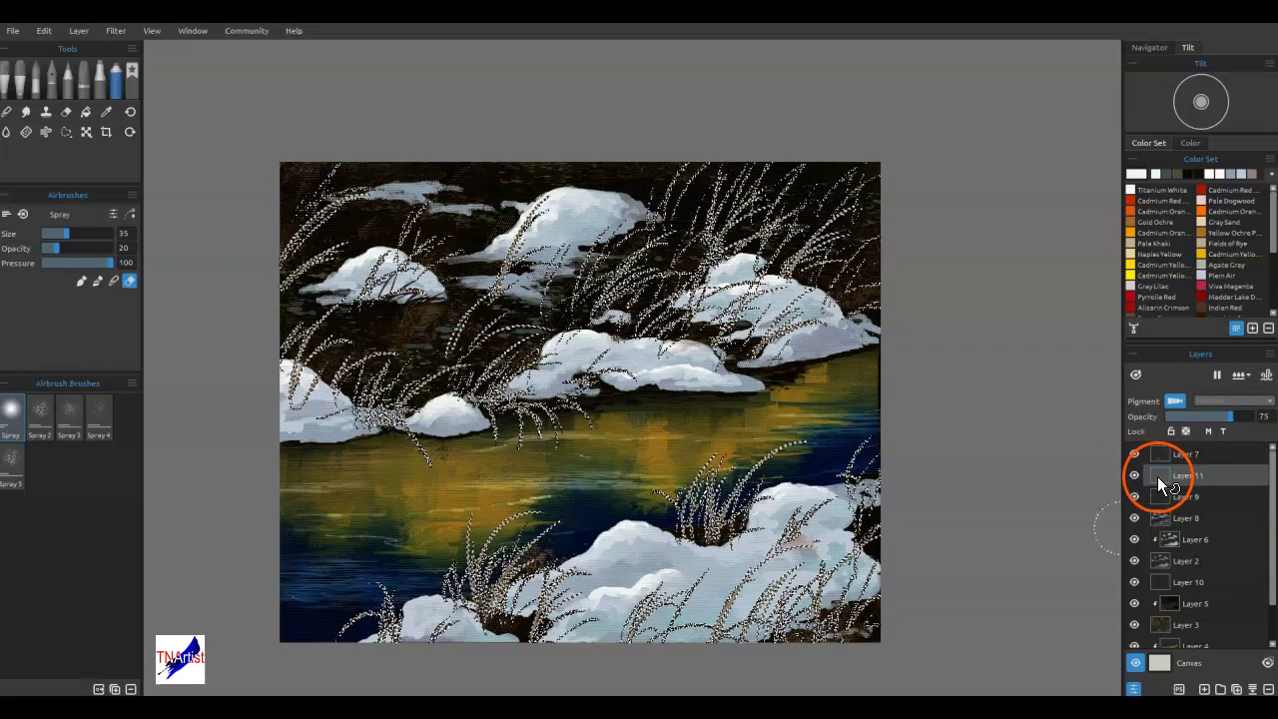
{"action": "left_click_drag", "start_coordinate": [1212, 518], "coordinate": [1233, 623]}
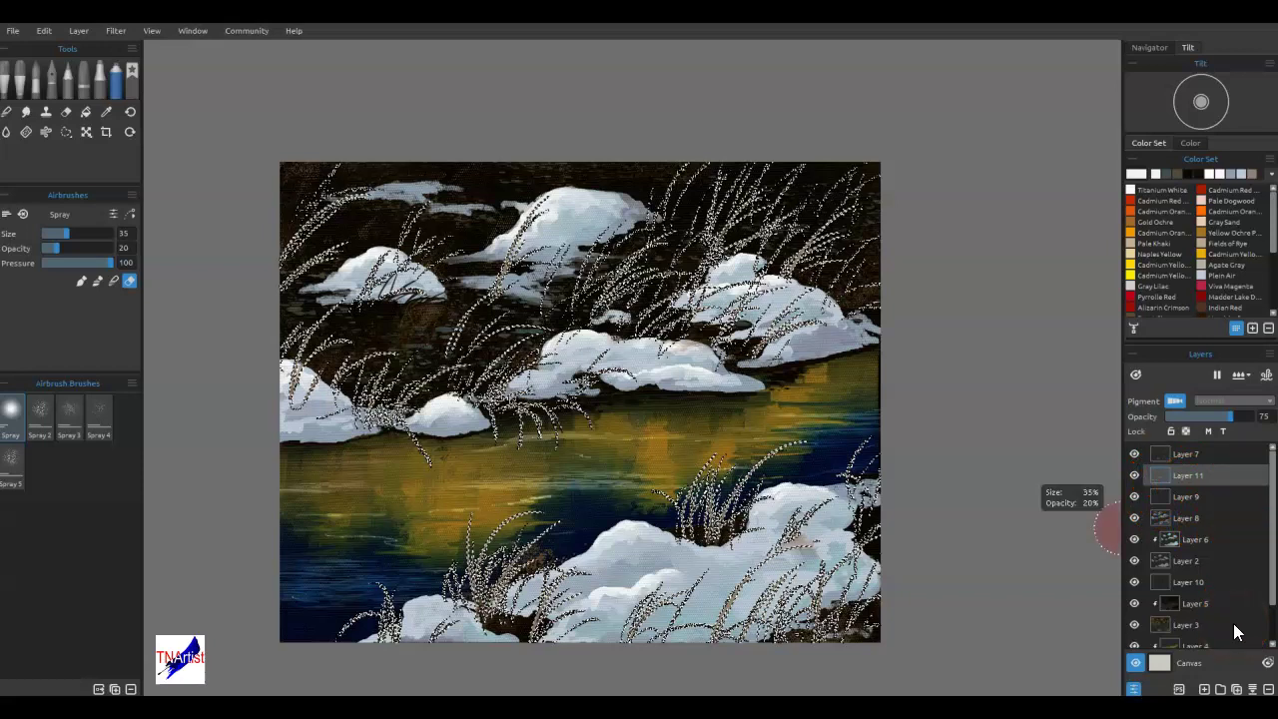
{"action": "left_click", "coordinate": [1226, 623]}
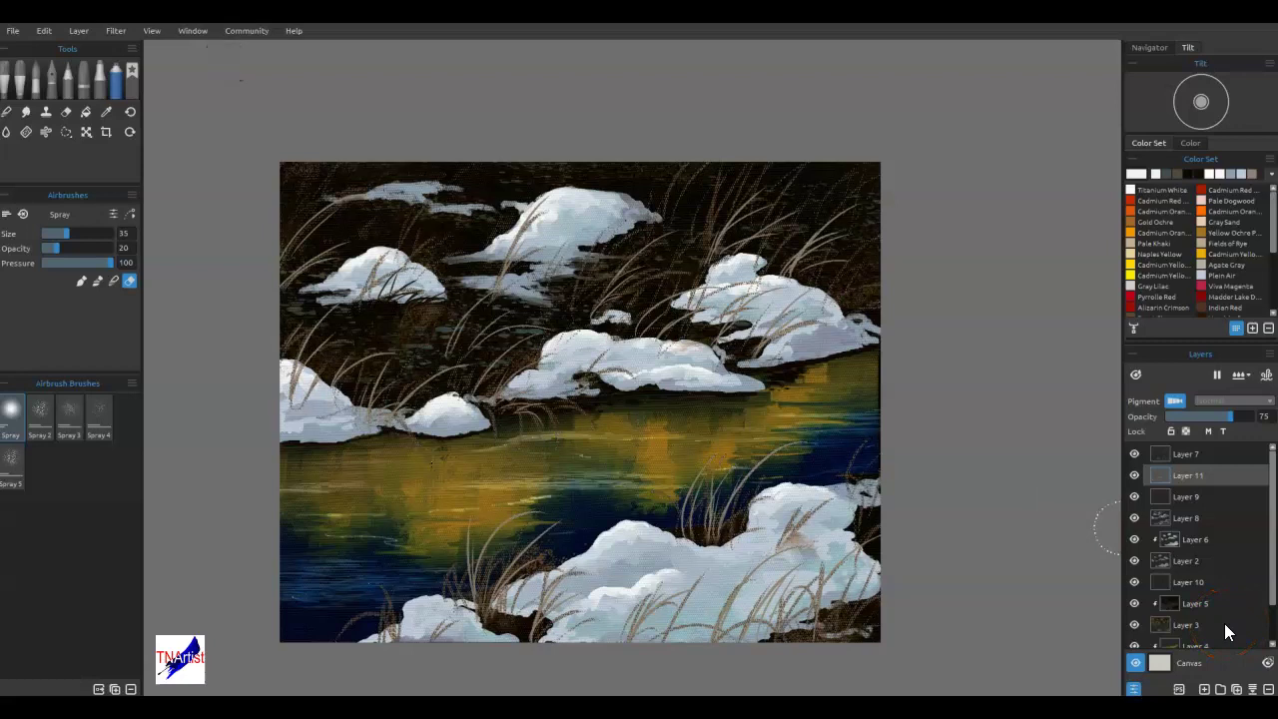